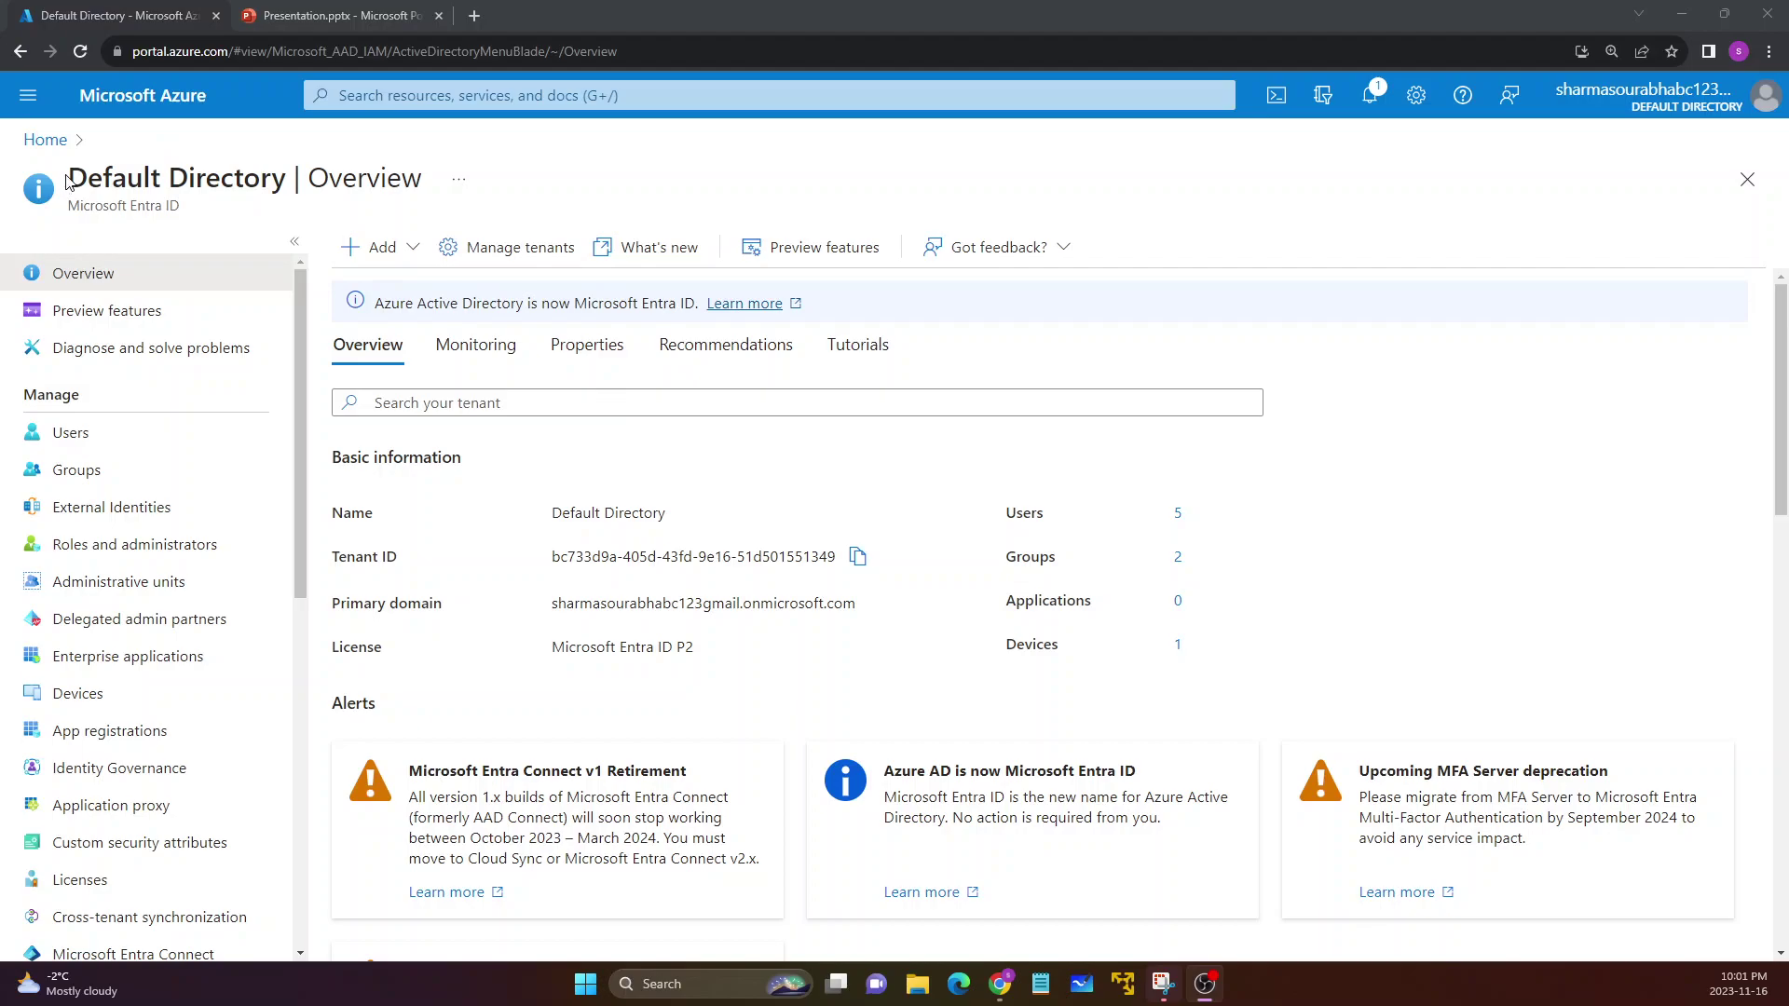
# Go from the Azure home page through Microsoft Entra ID to App registrations
pyautogui.click(46, 140)
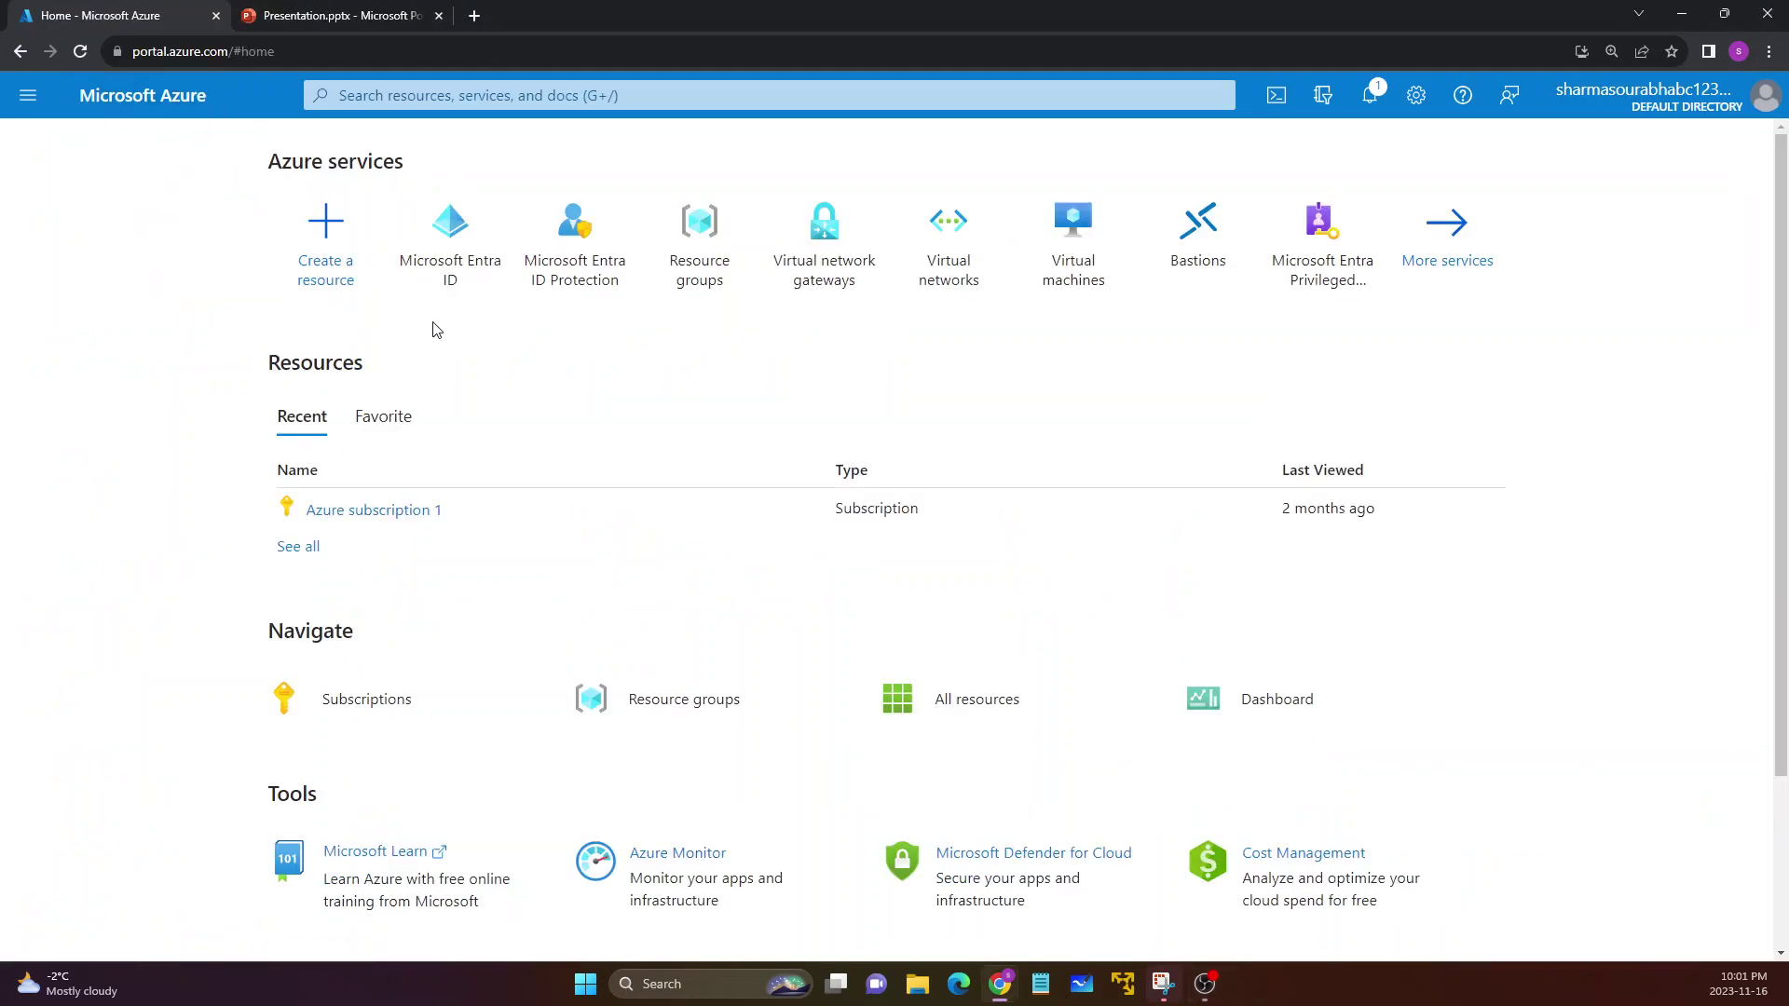
pyautogui.click(446, 267)
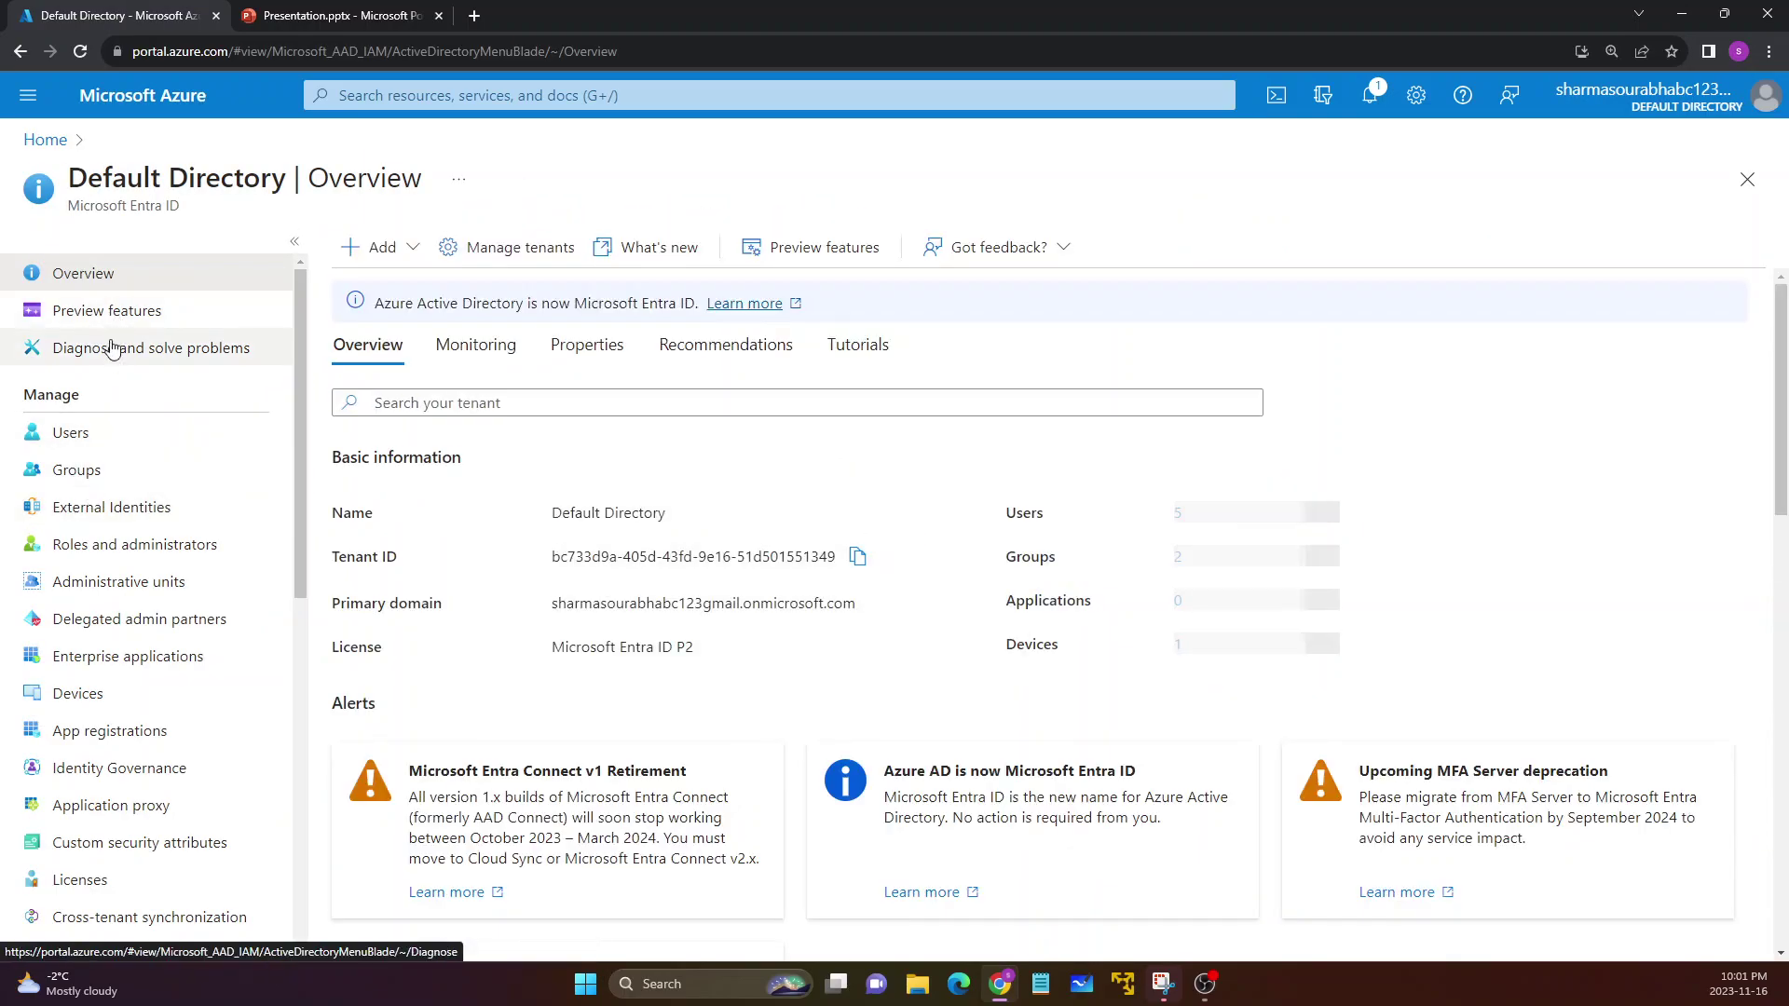
pyautogui.scroll(-2, 104, 419)
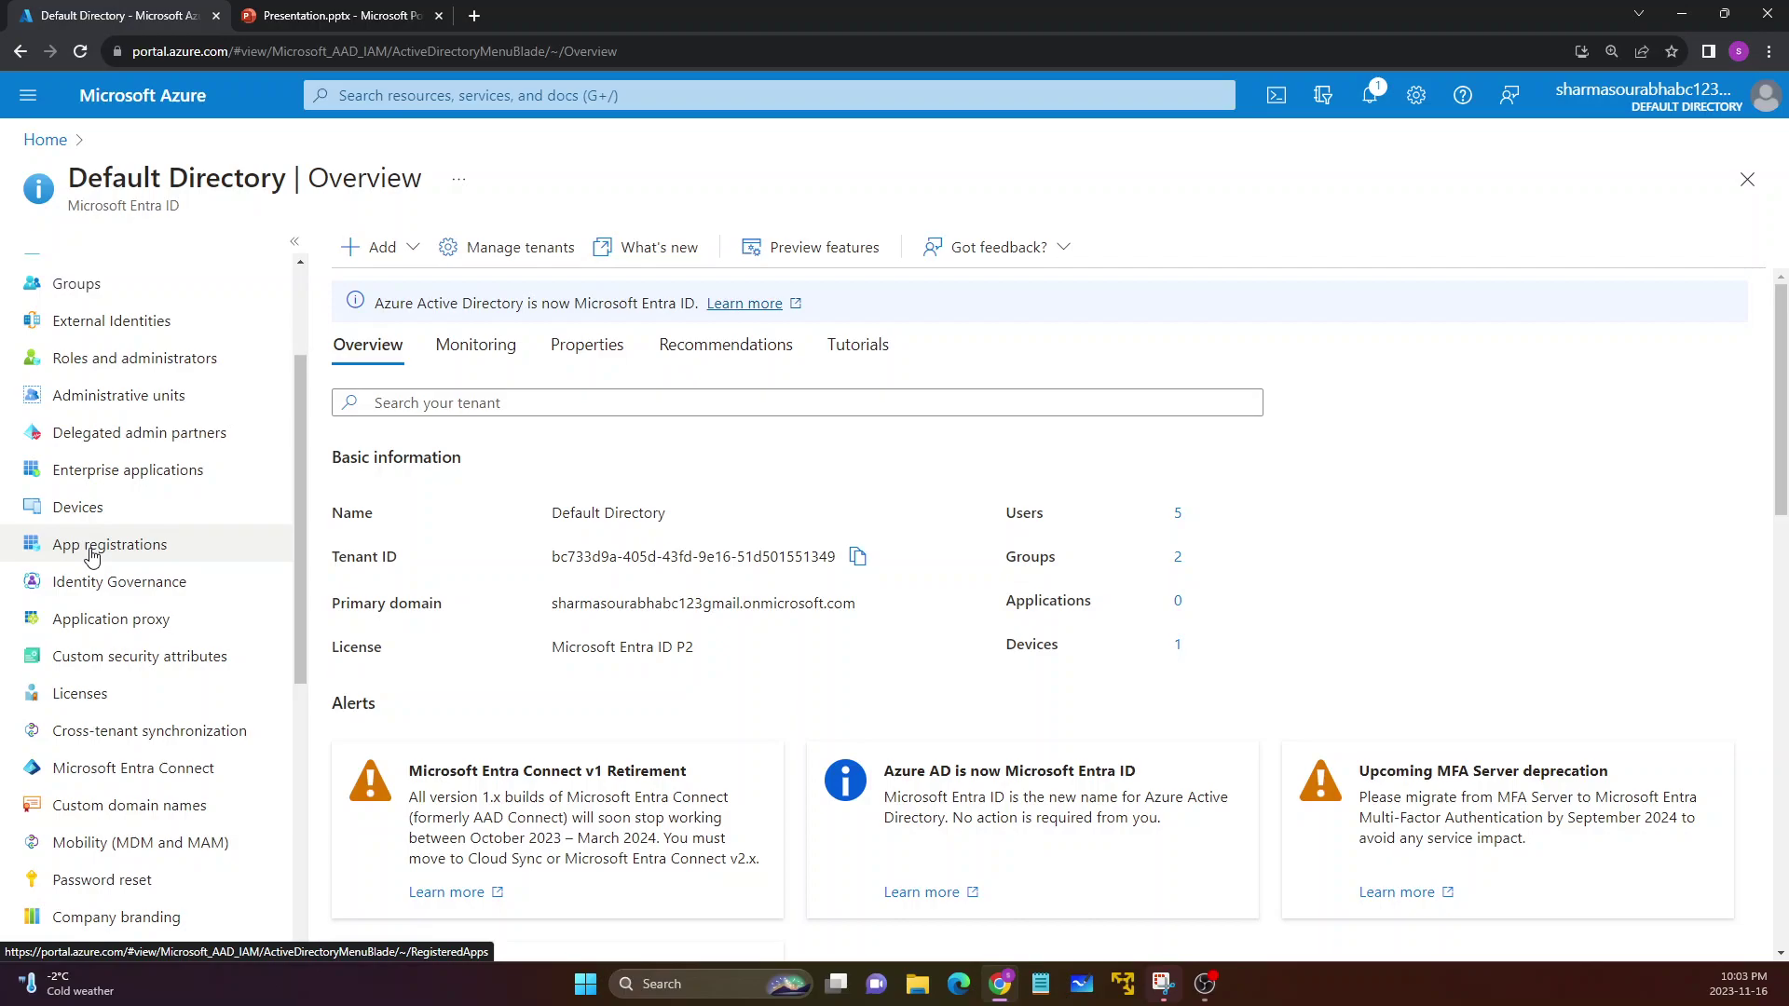
pyautogui.click(89, 554)
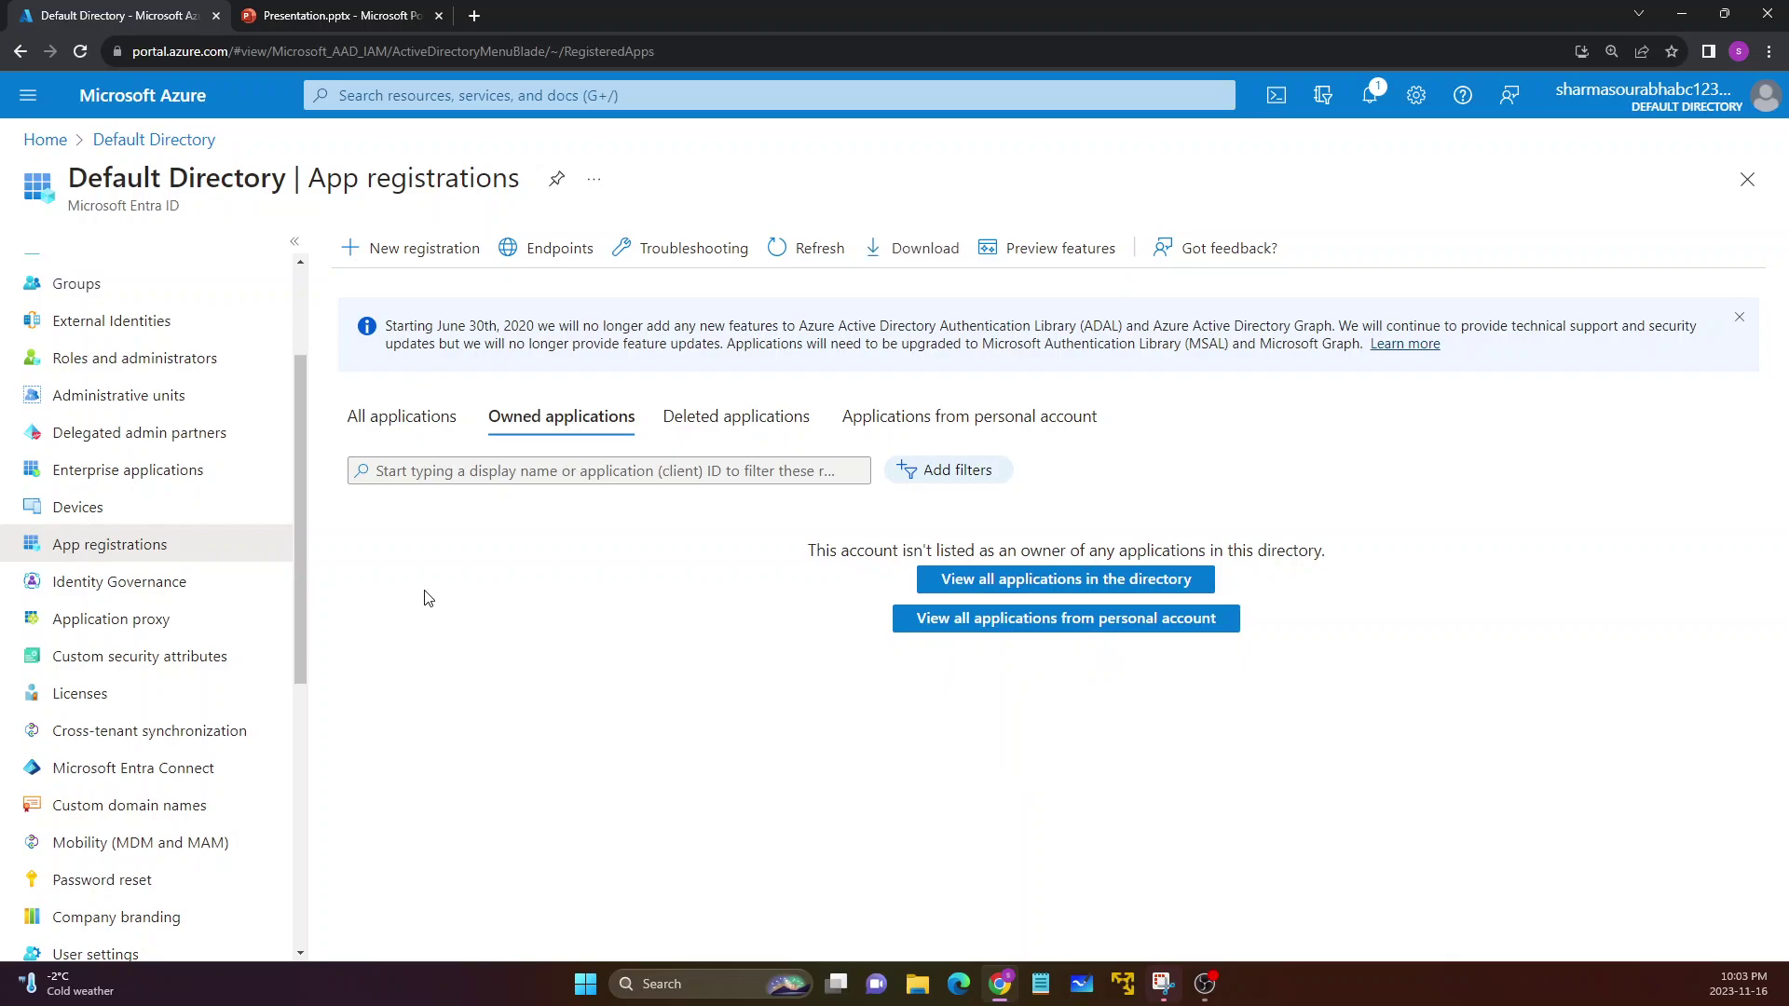
# Start a new application registration named Applicatio-1
pyautogui.click(407, 265)
pyautogui.click(226, 345)
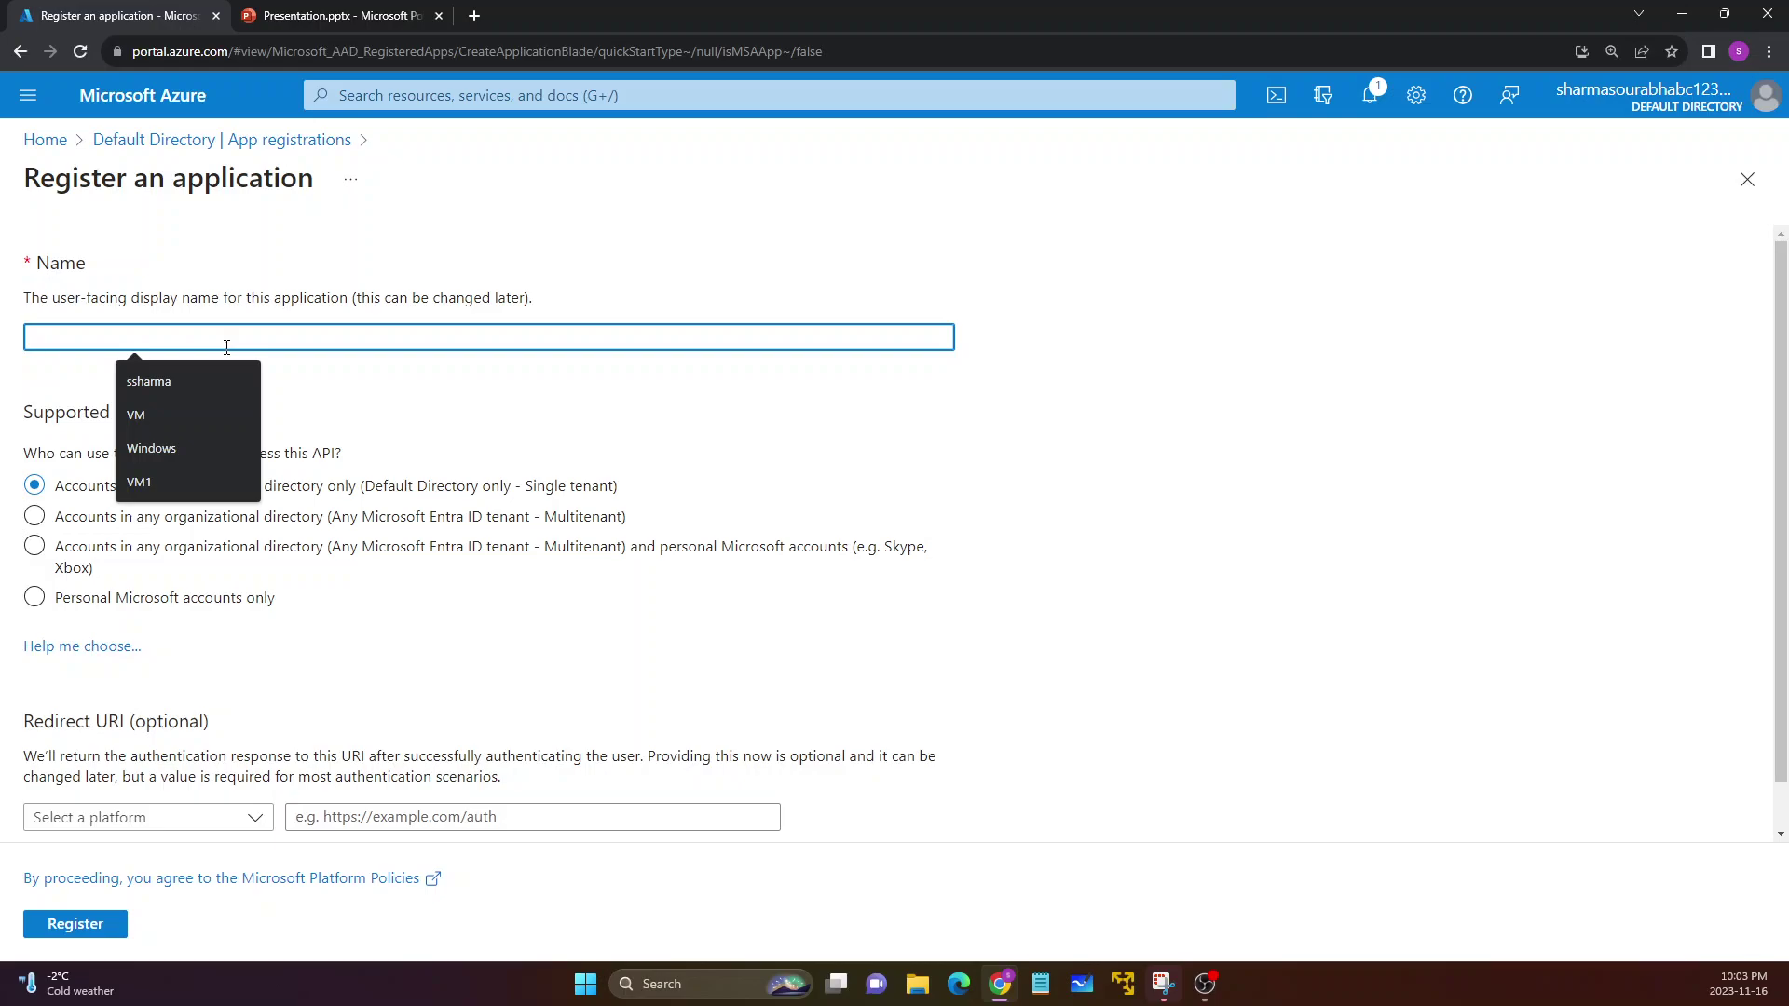
pyautogui.write('Ap')
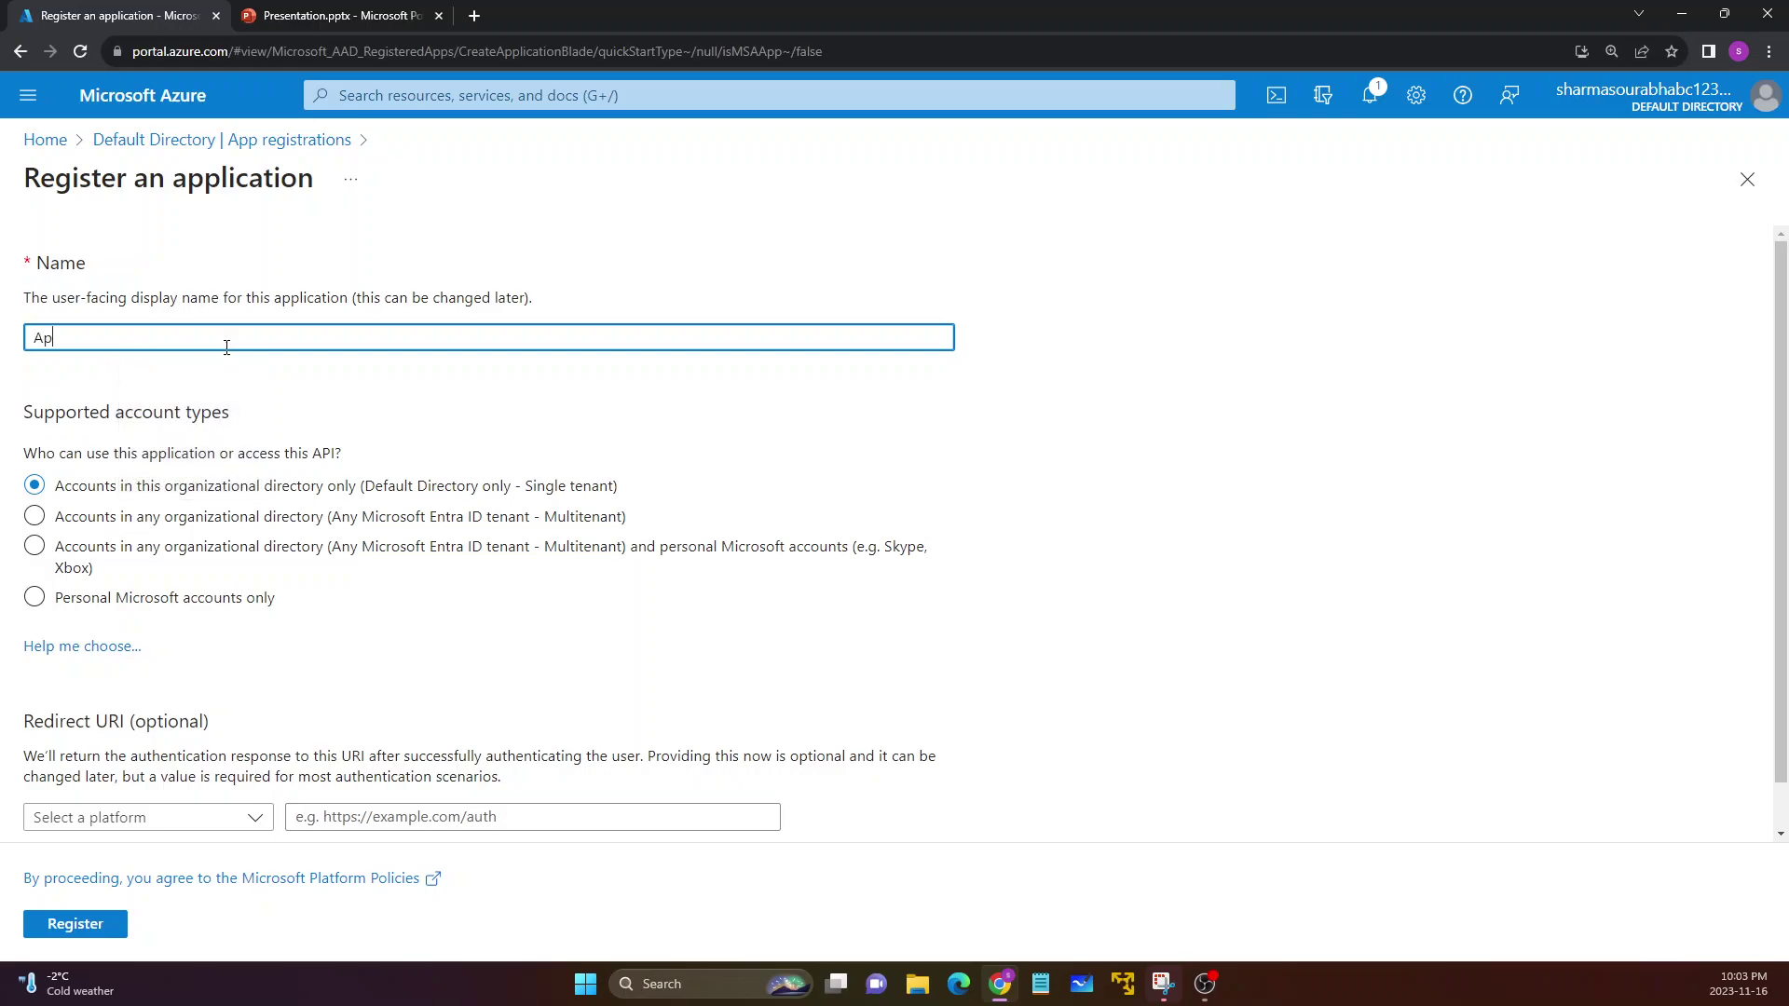
pyautogui.write('plicatio-1')
pyautogui.click(18, 462)
pyautogui.moveTo(19, 462); pyautogui.dragTo(177, 475)
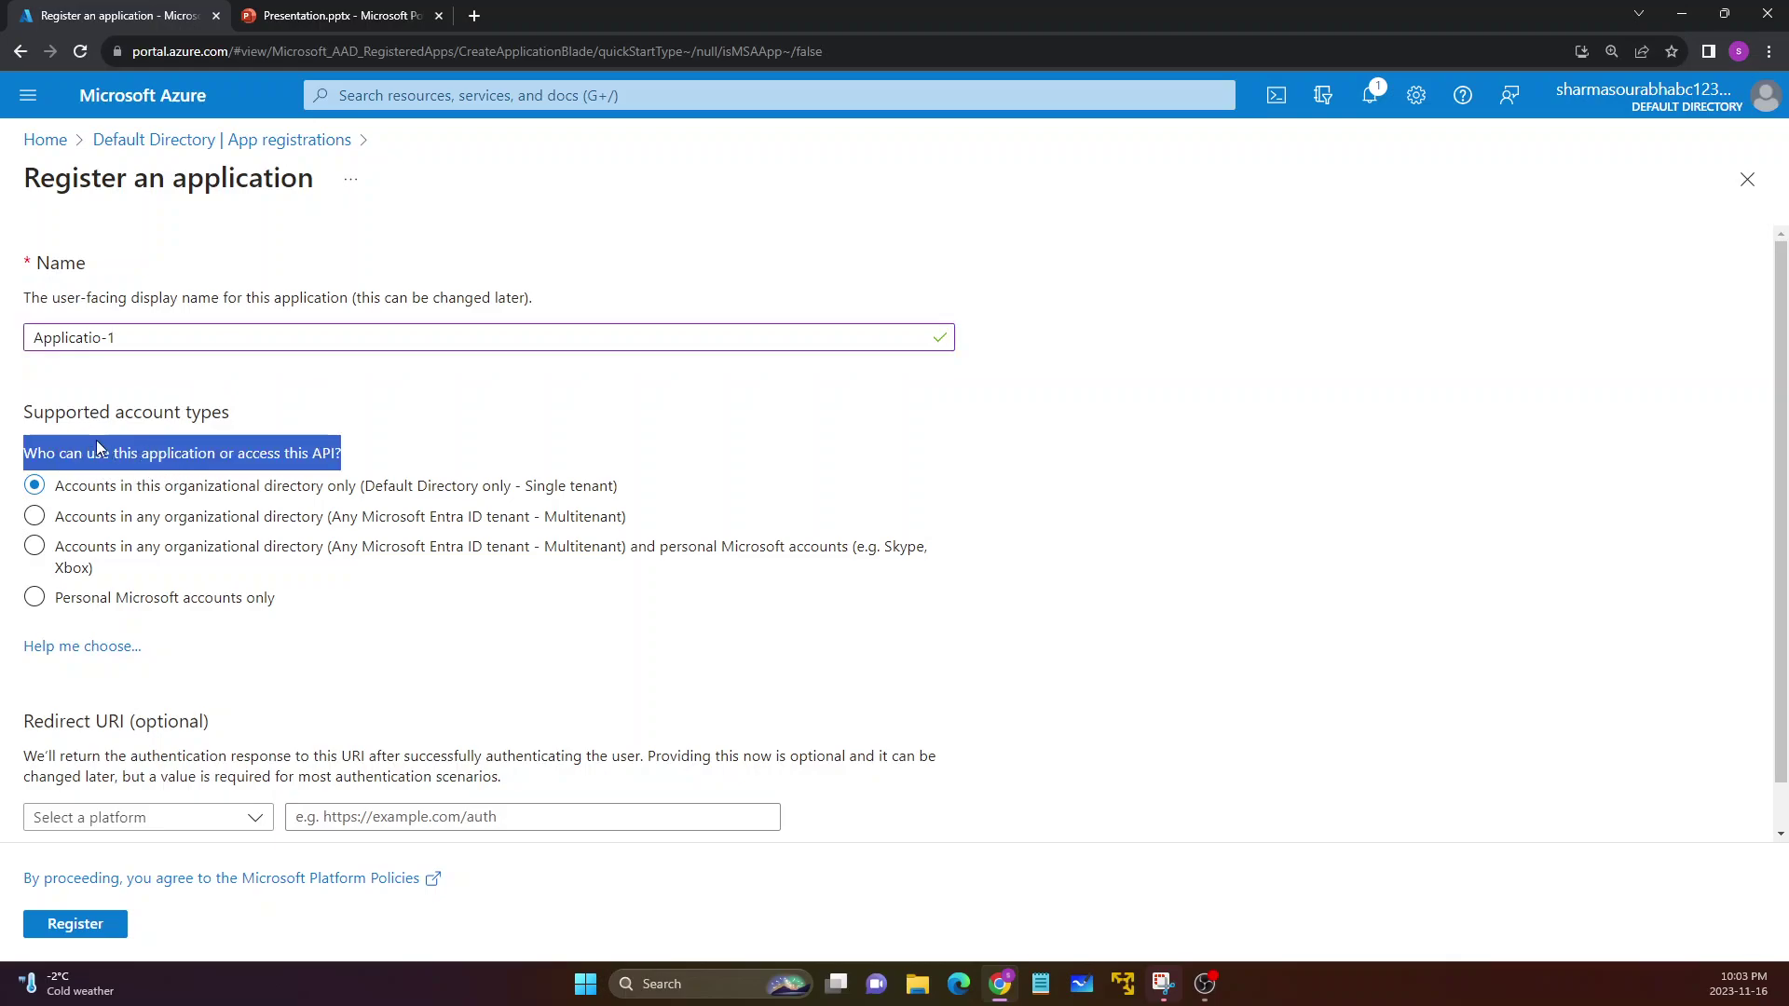
pyautogui.click(258, 410)
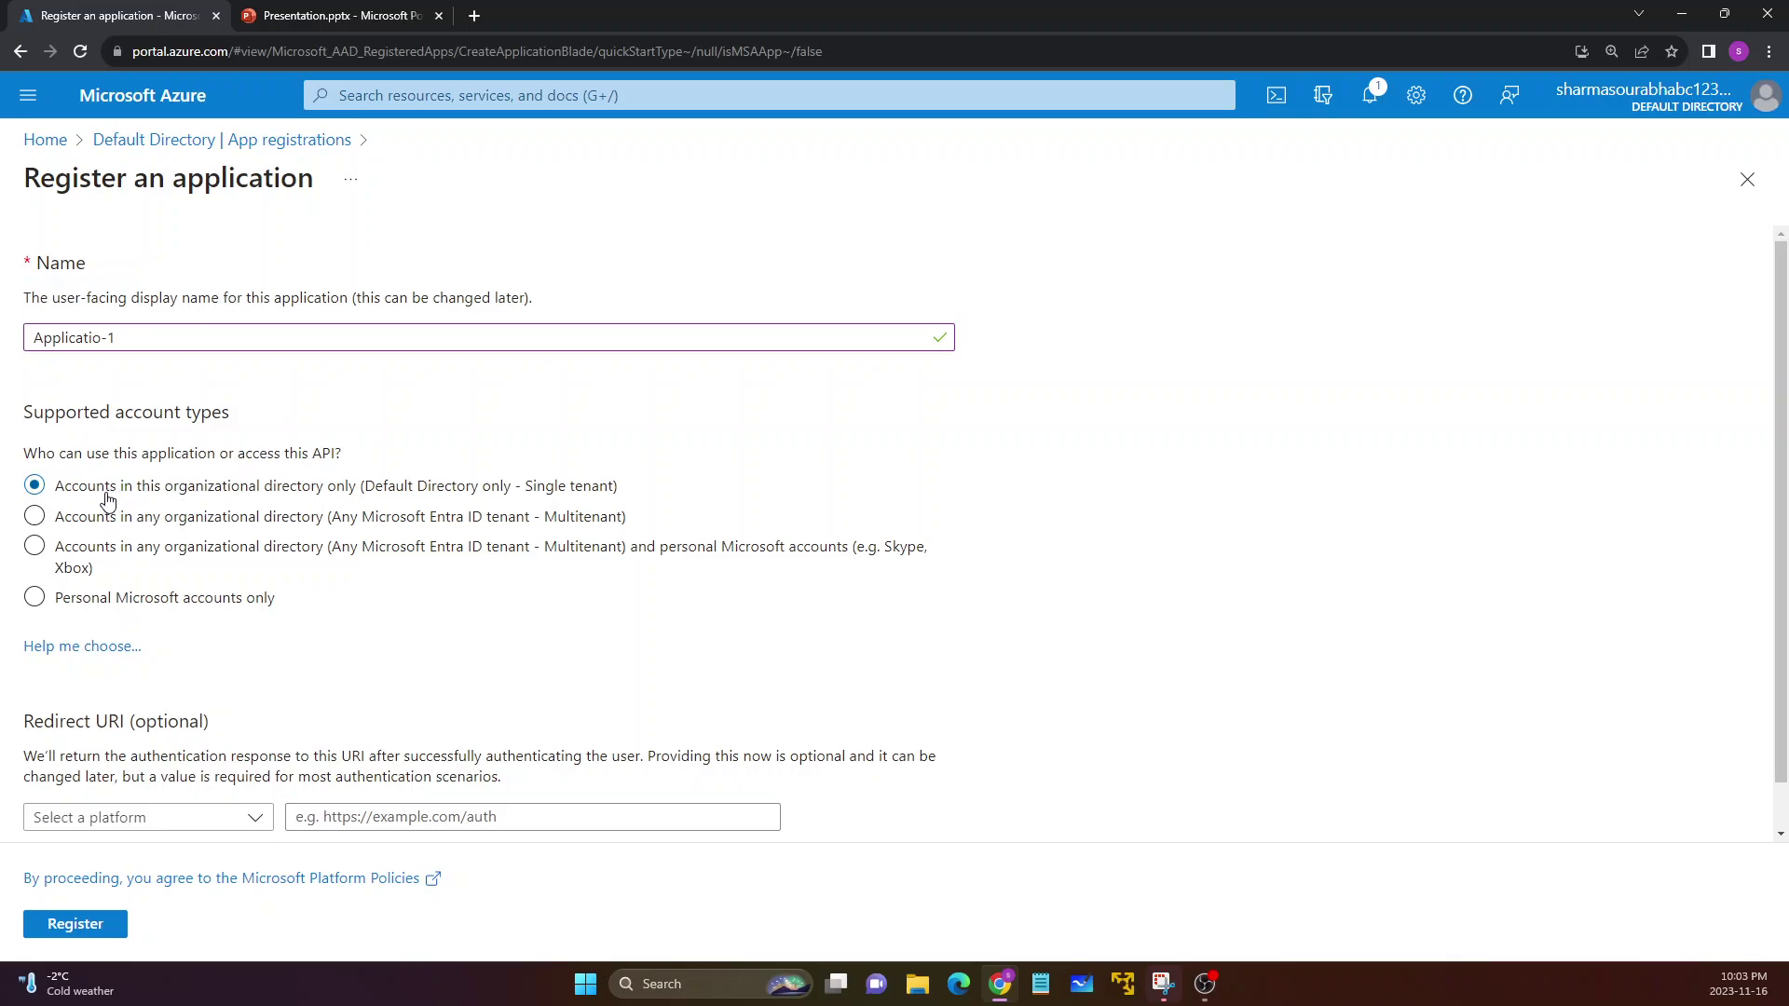
# Register Applicatio-1 as single-tenant, then bring Microsoft Whiteboard into view
pyautogui.click(90, 566)
pyautogui.scroll(-1, 261, 626)
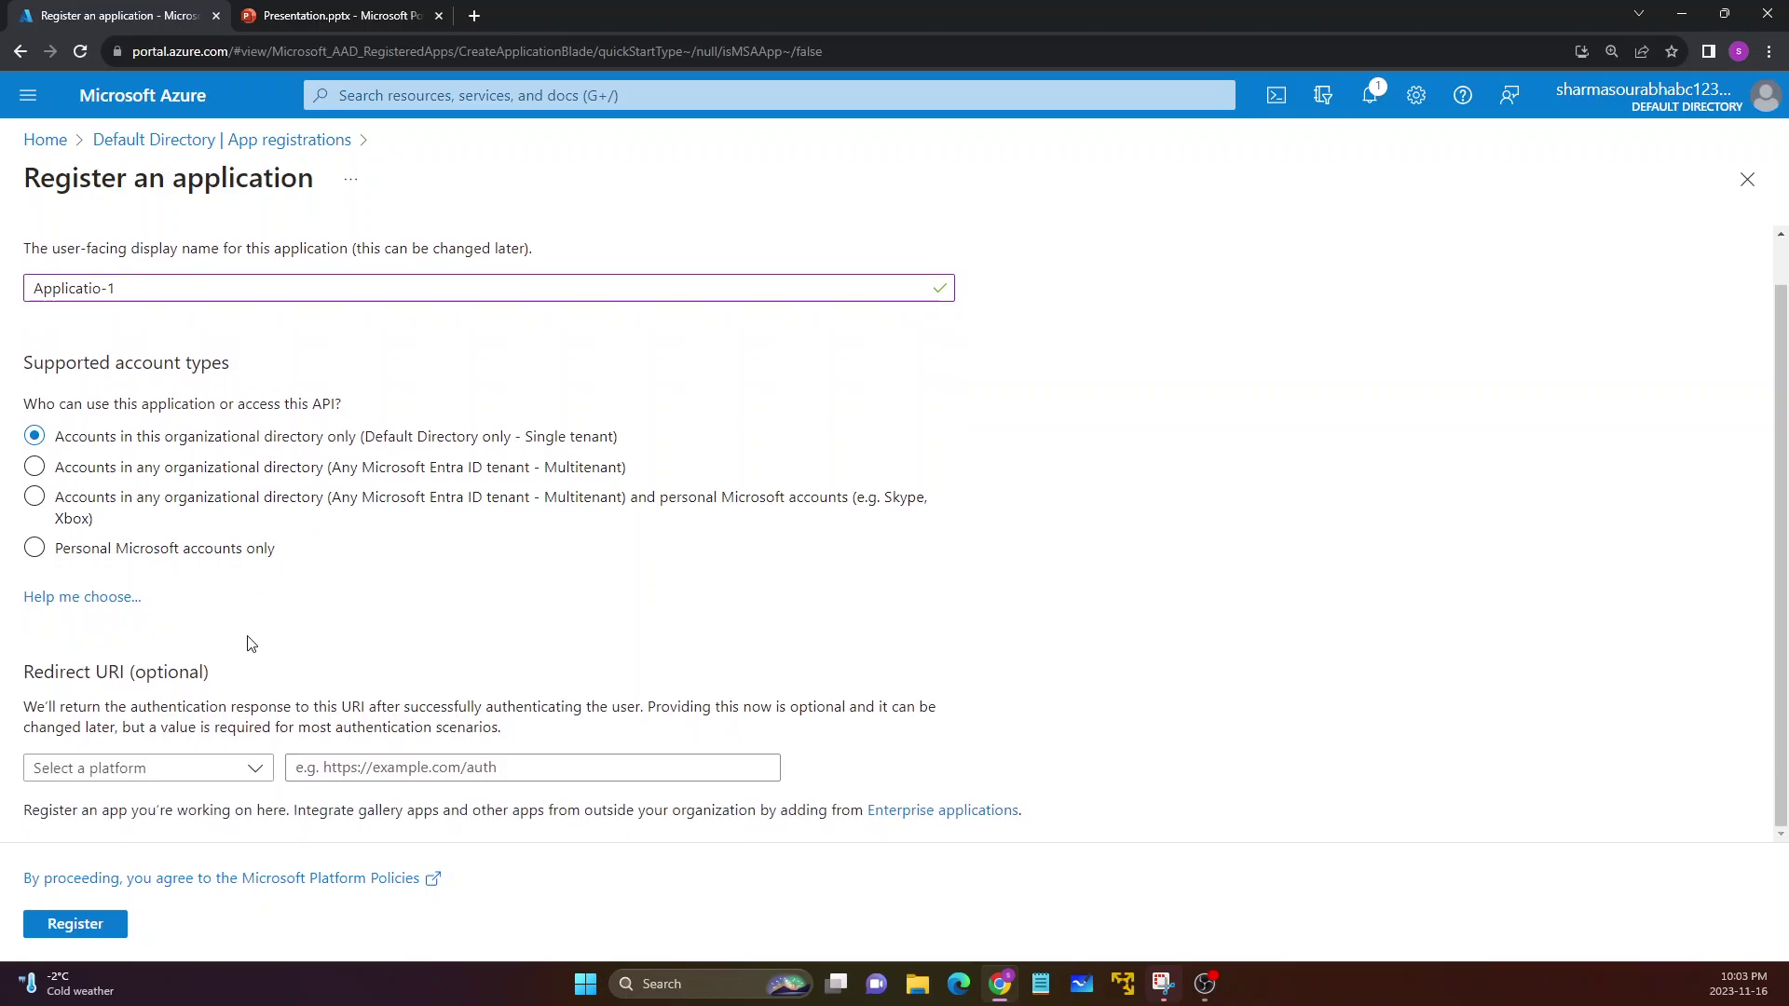
pyautogui.moveTo(23, 663); pyautogui.dragTo(182, 701)
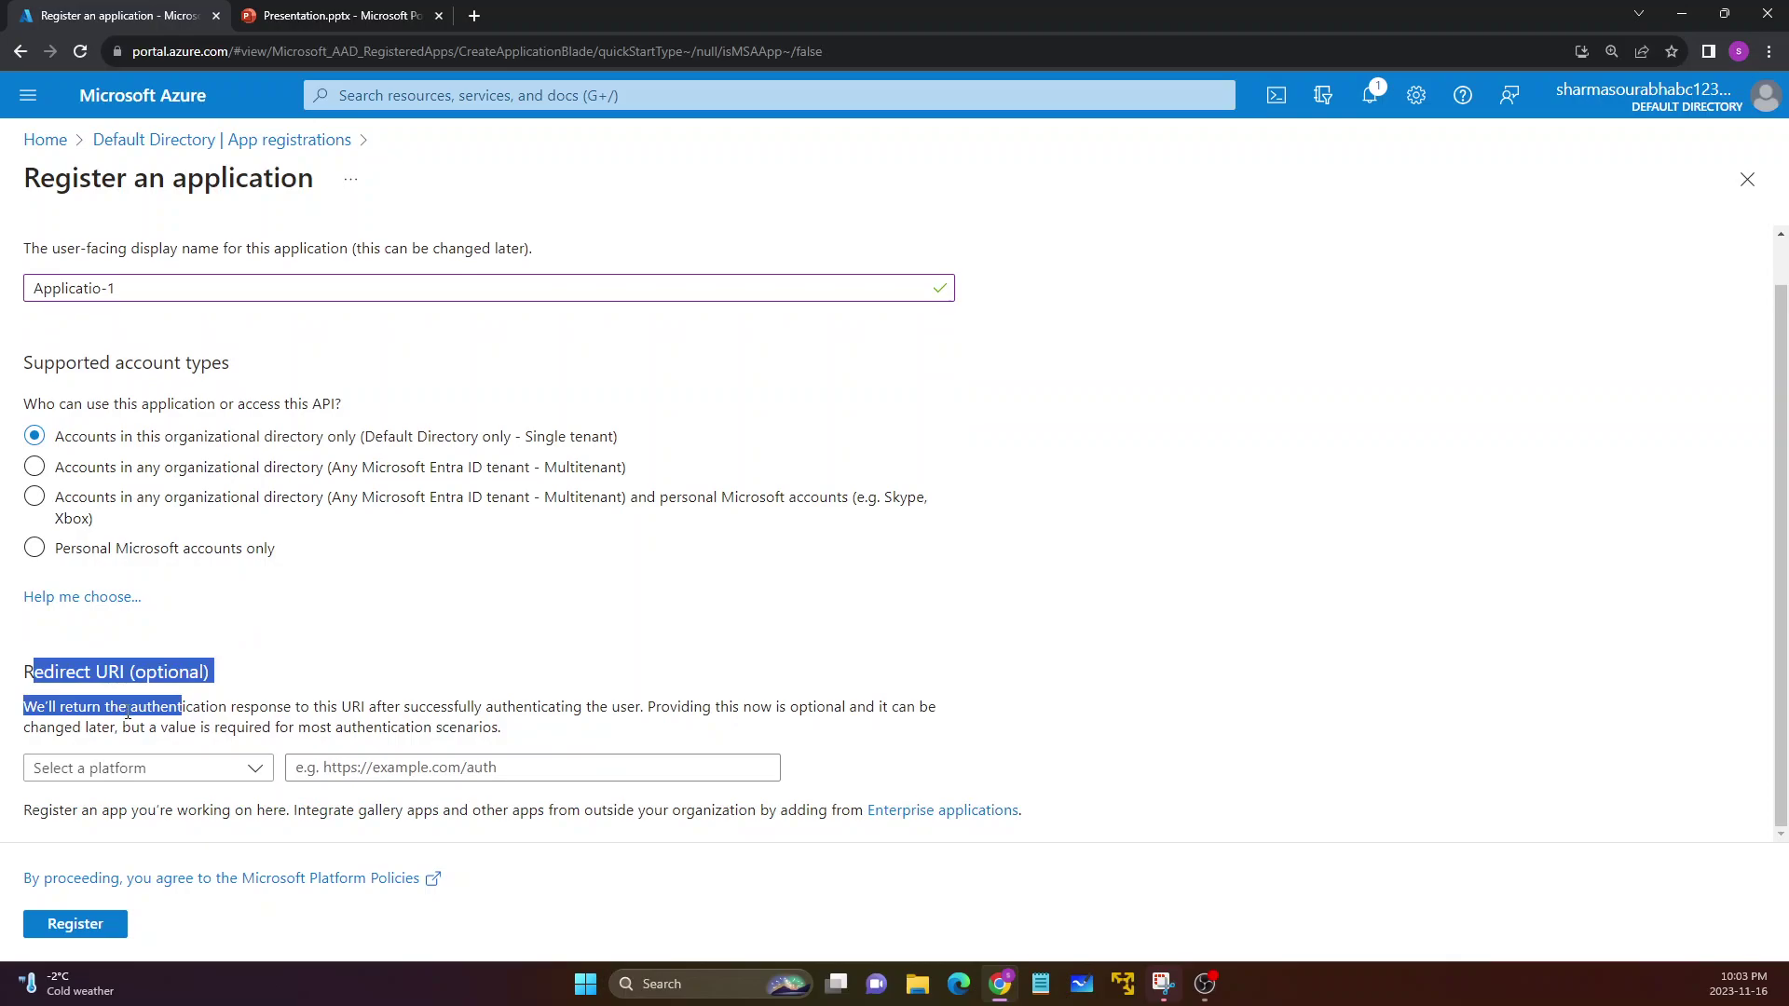
pyautogui.click(140, 701)
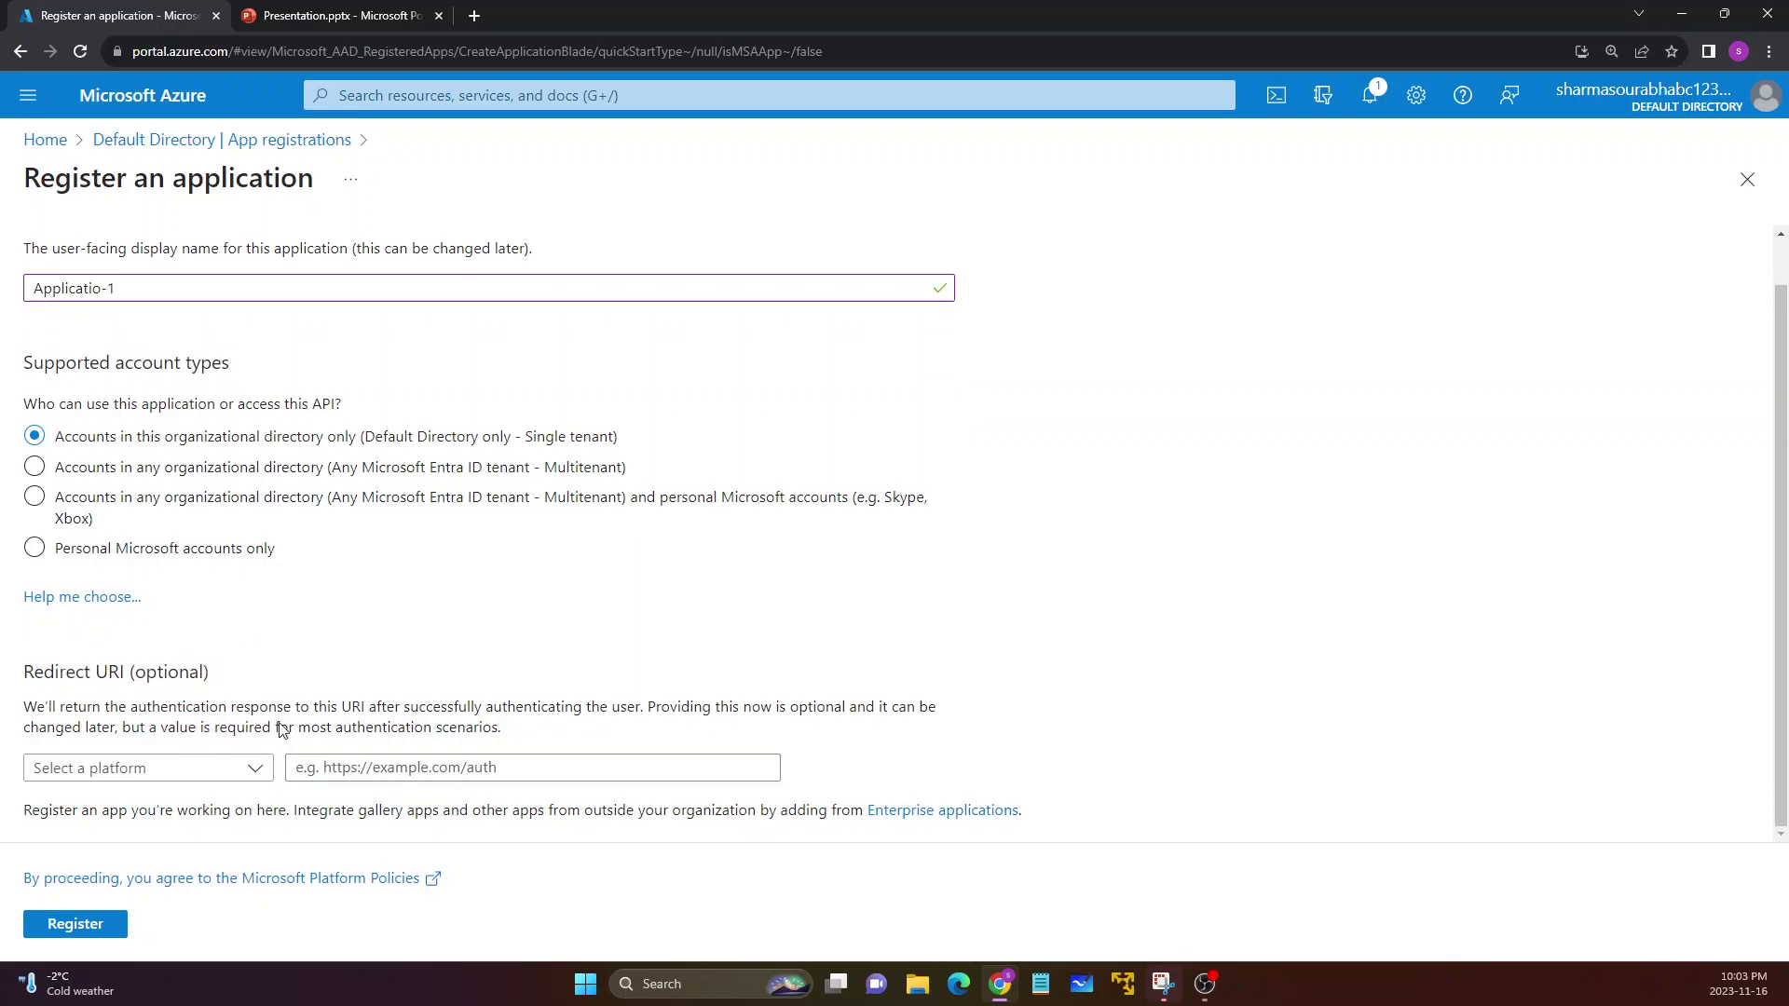
pyautogui.click(76, 923)
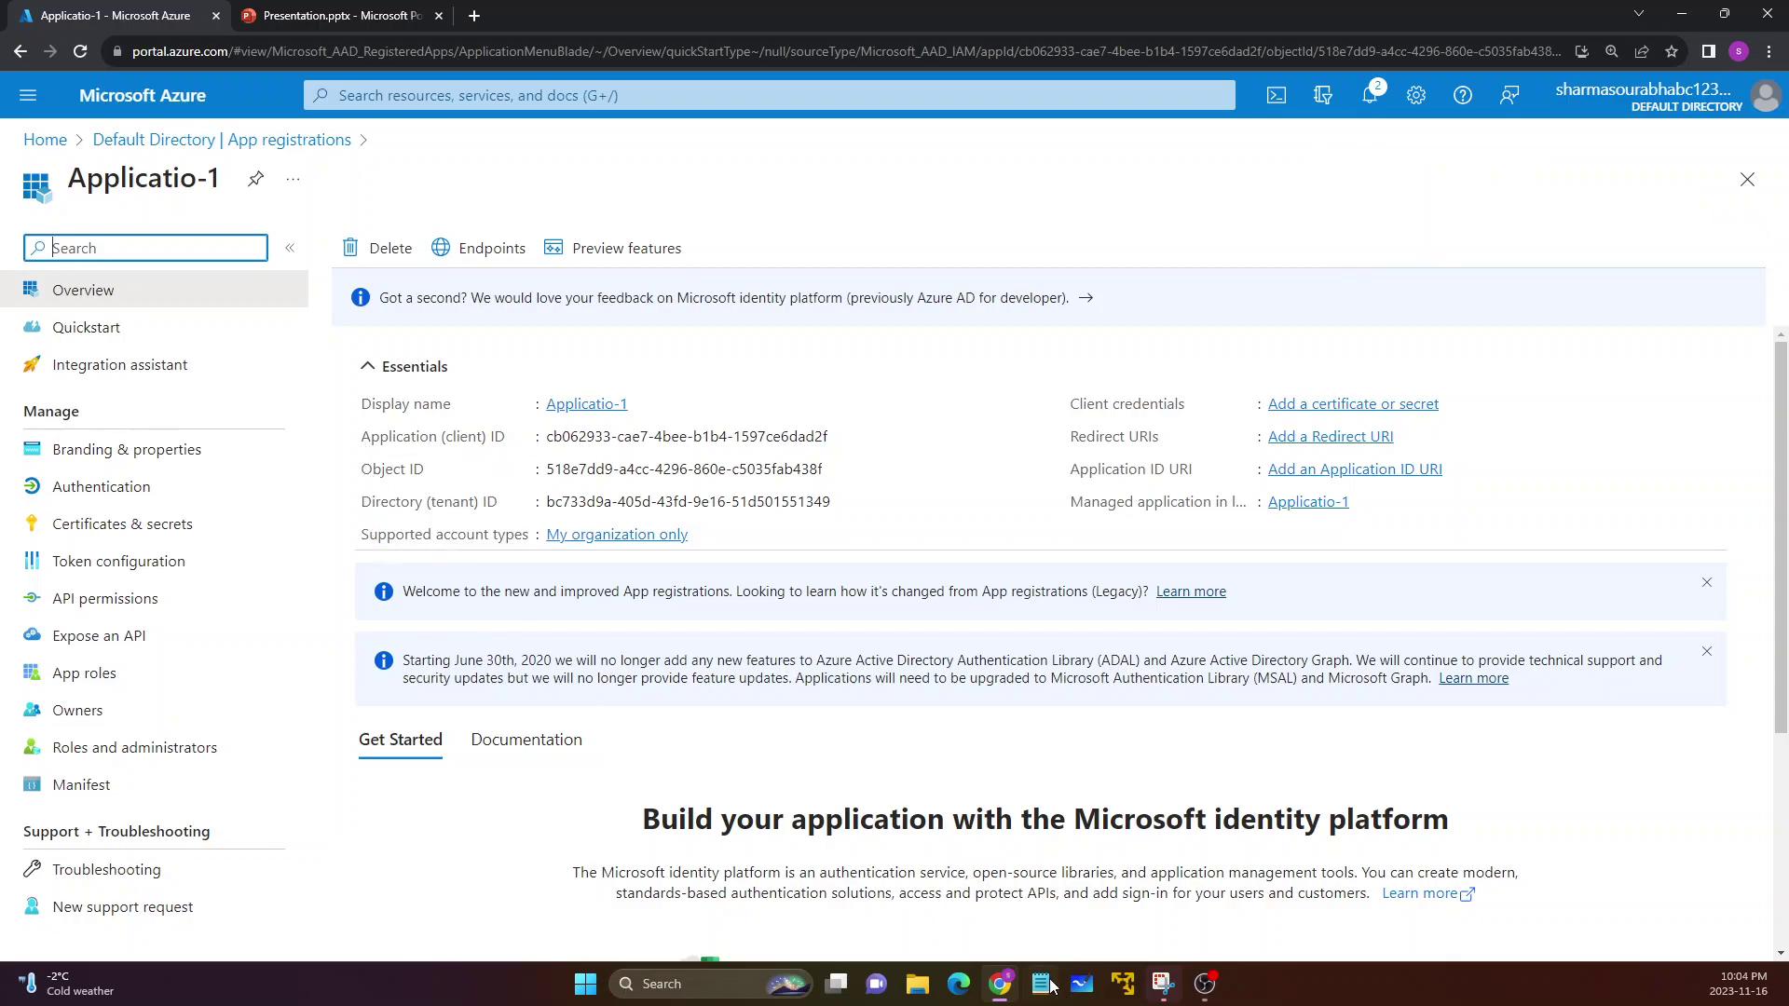
pyautogui.click(1086, 989)
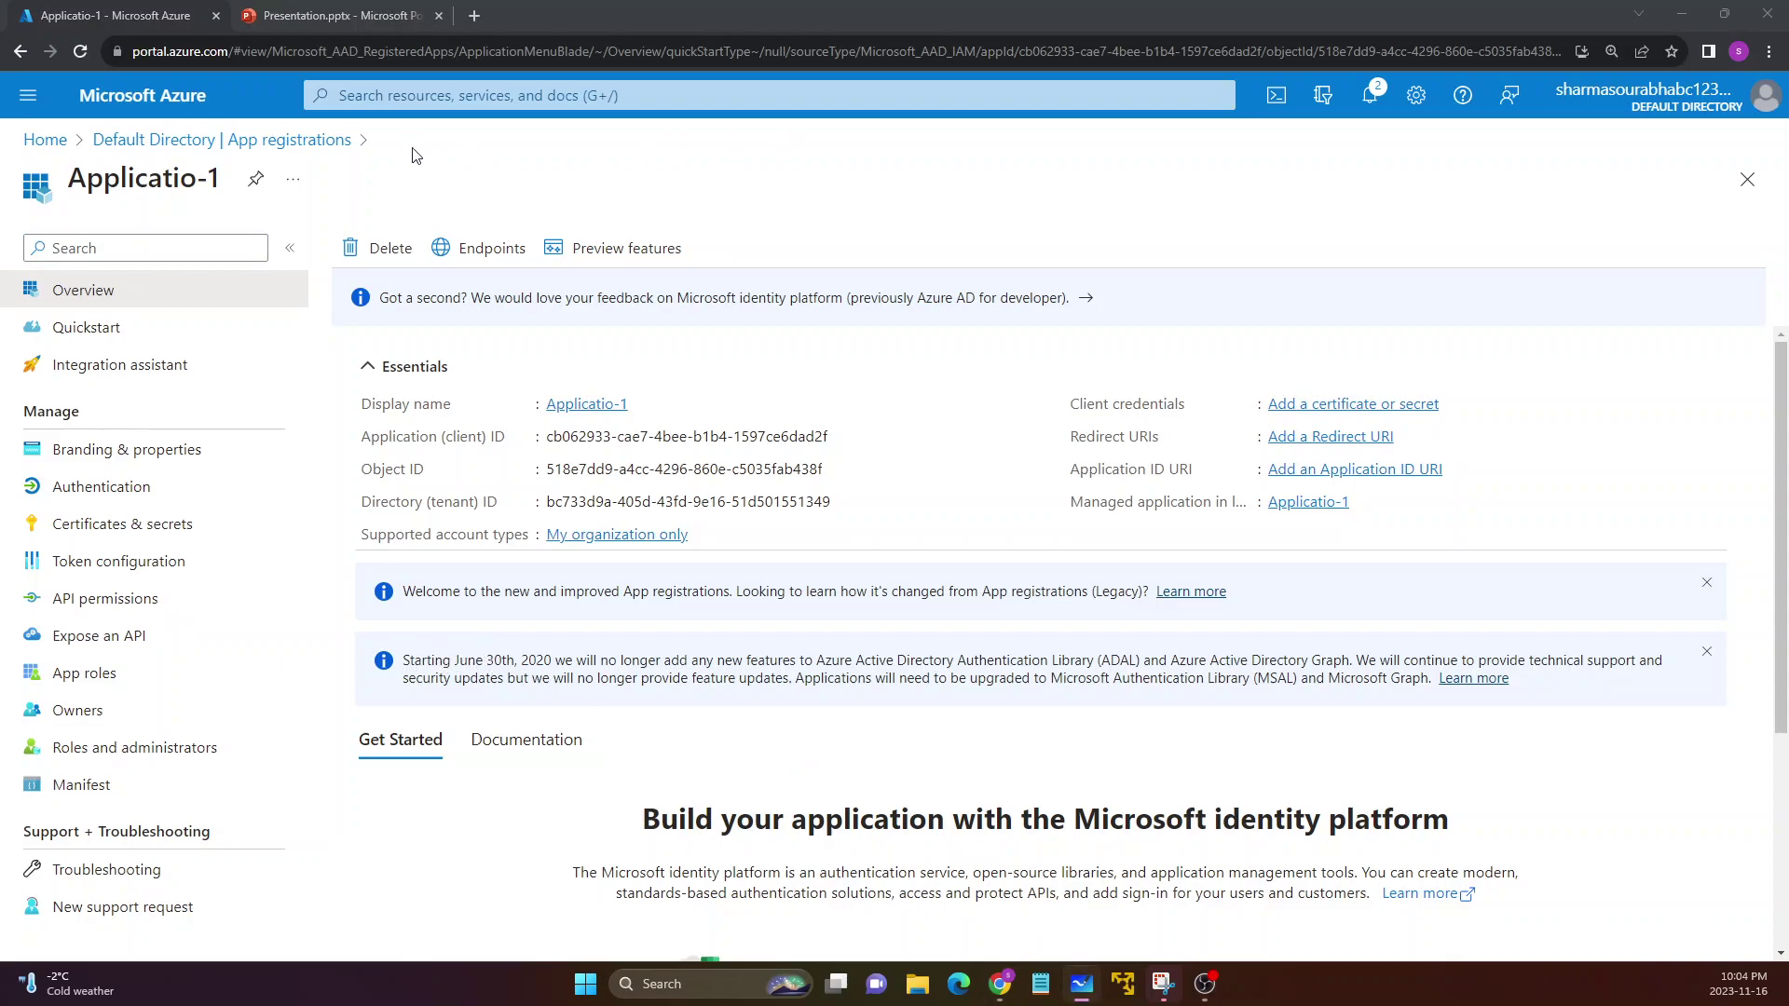
pyautogui.moveTo(0, 186); pyautogui.dragTo(986, 102)
# Open the Untitled whiteboard and delete all its old ink
pyautogui.doubleClick(987, 103)
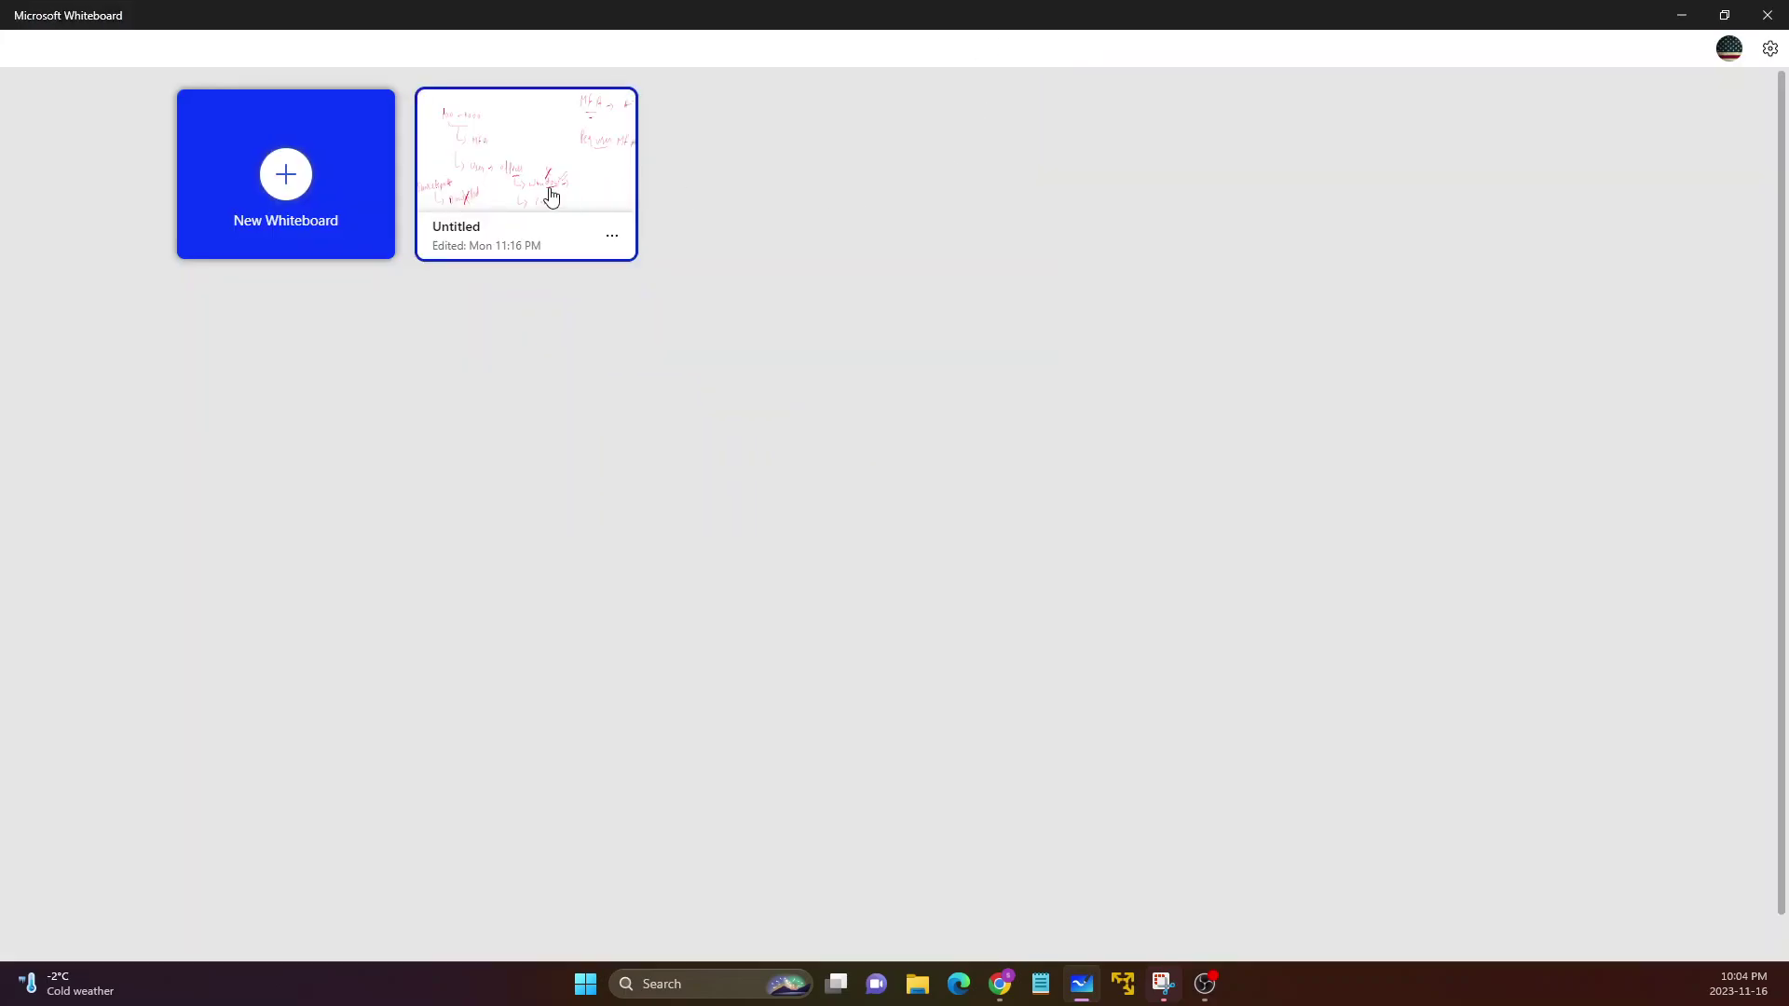
pyautogui.click(550, 196)
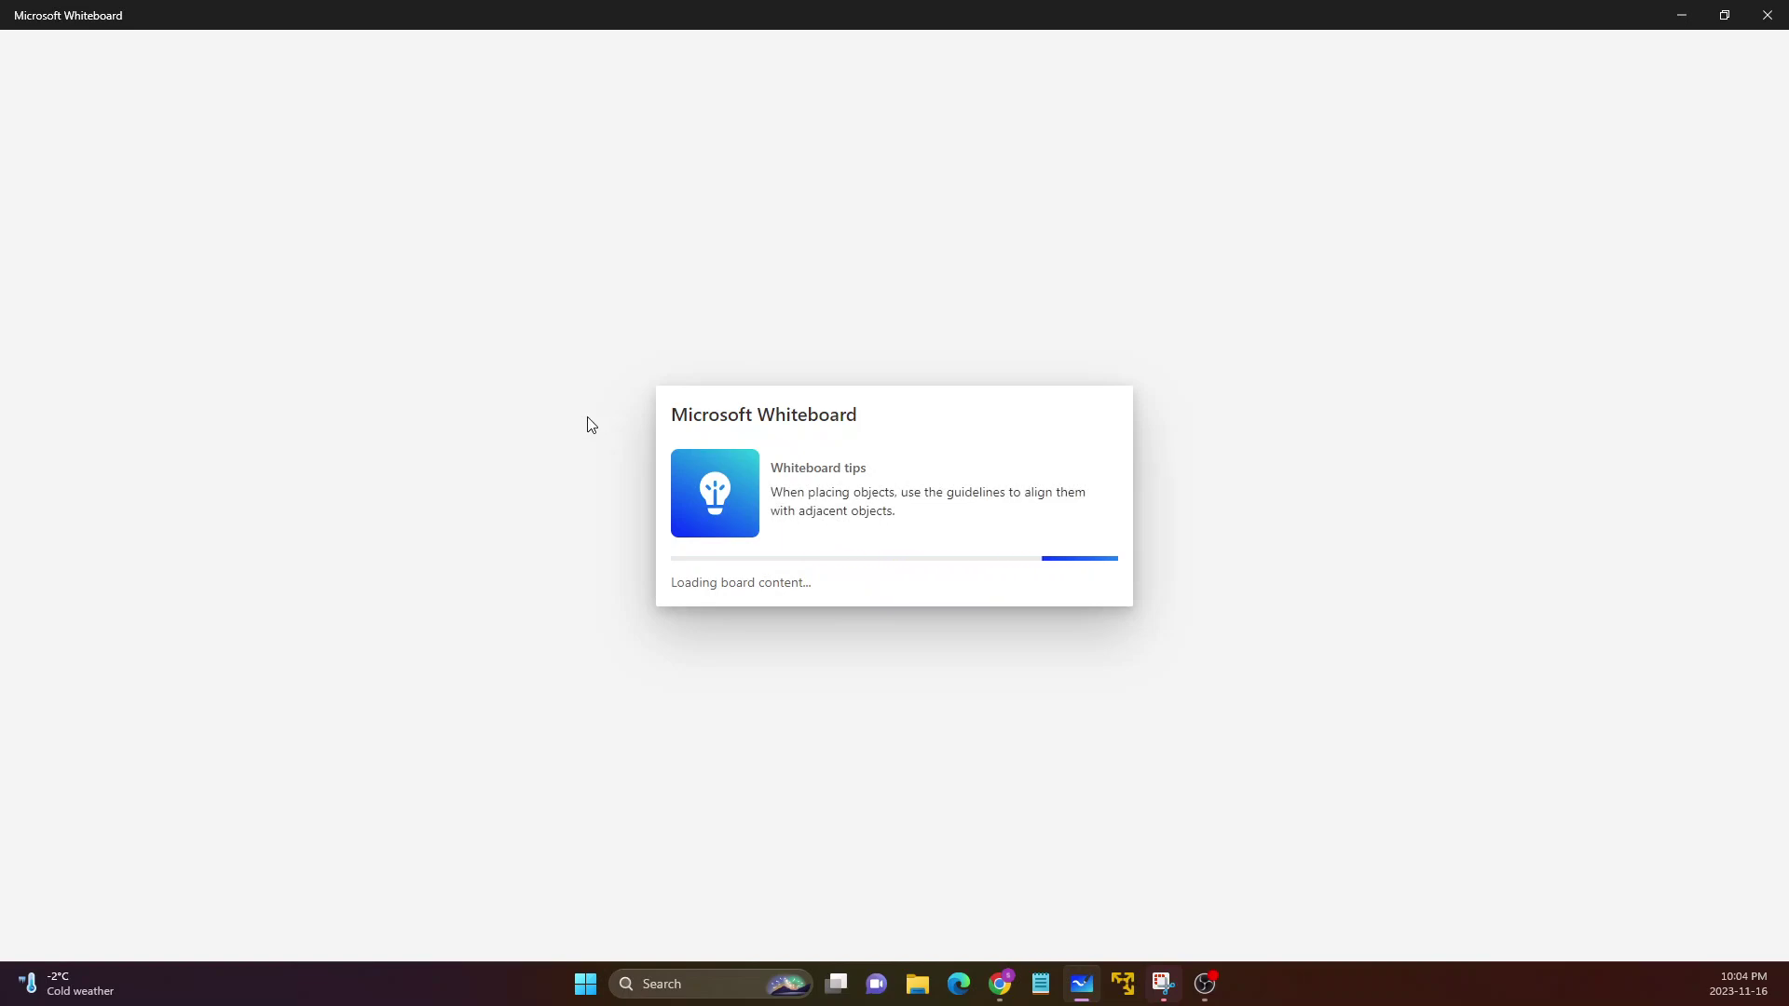
pyautogui.moveTo(850, 118)
pyautogui.mouseDown()
pyautogui.moveTo(1115, 132)
pyautogui.moveTo(873, 143)
pyautogui.mouseUp()
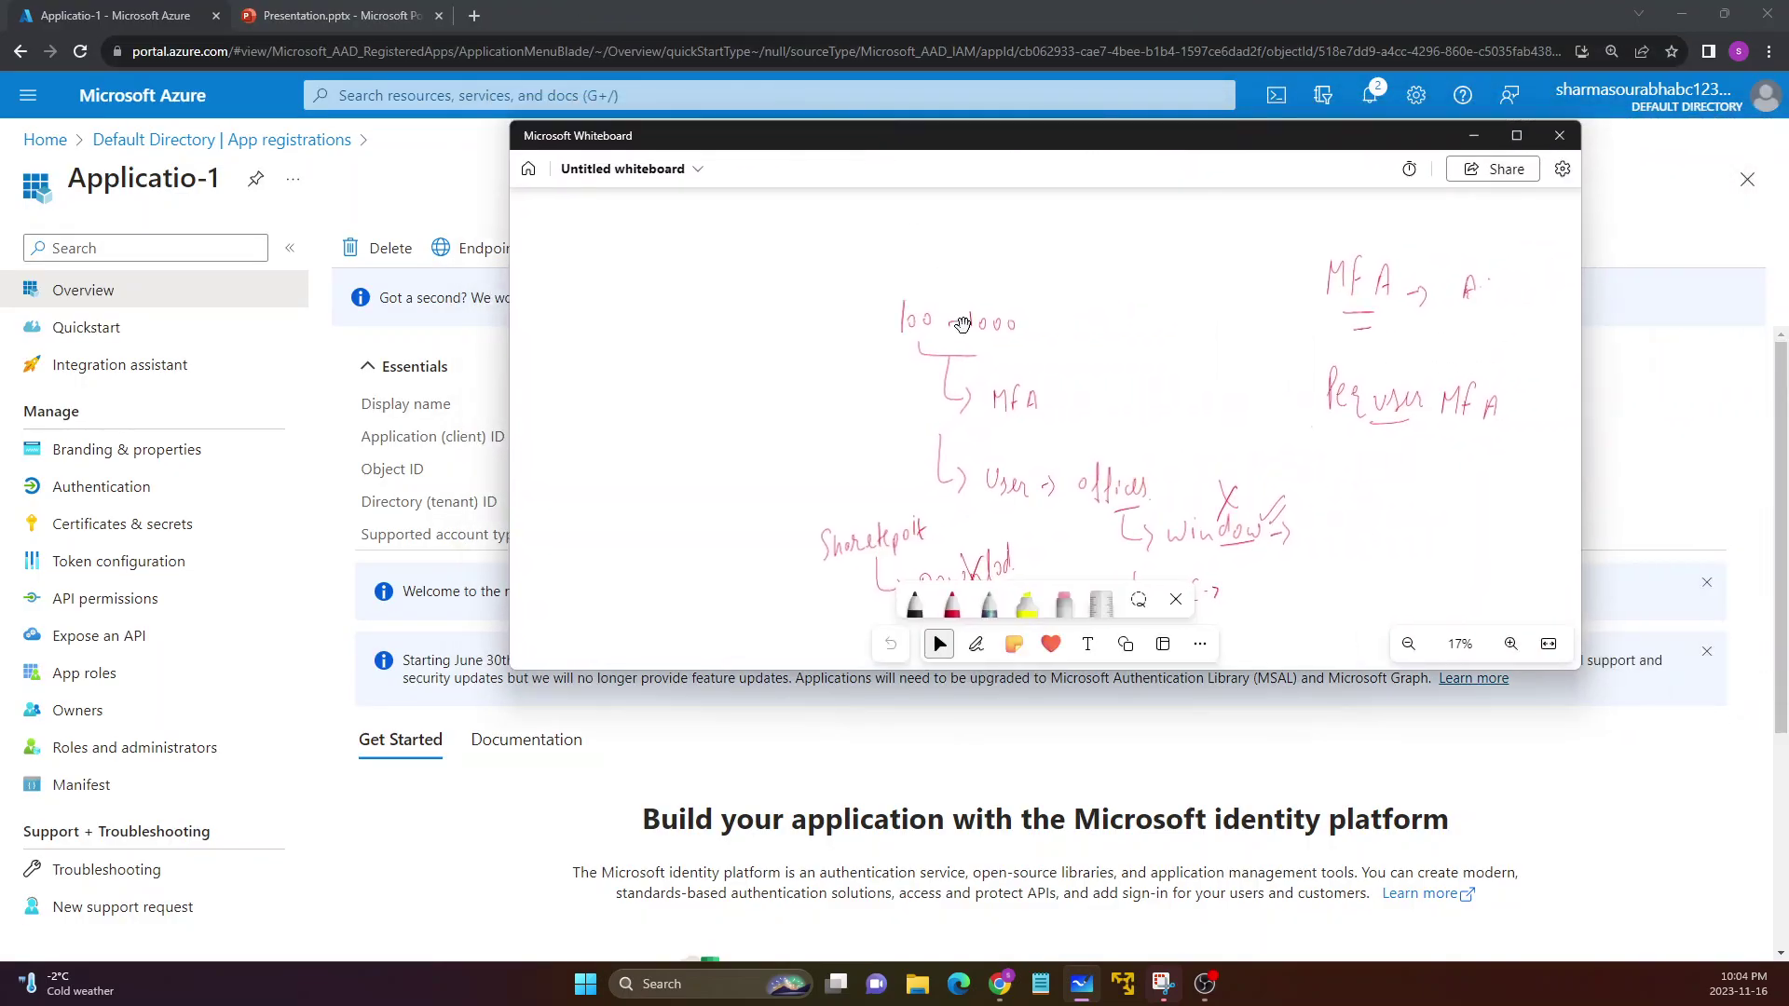
pyautogui.hotkey('ctrl', 'a')
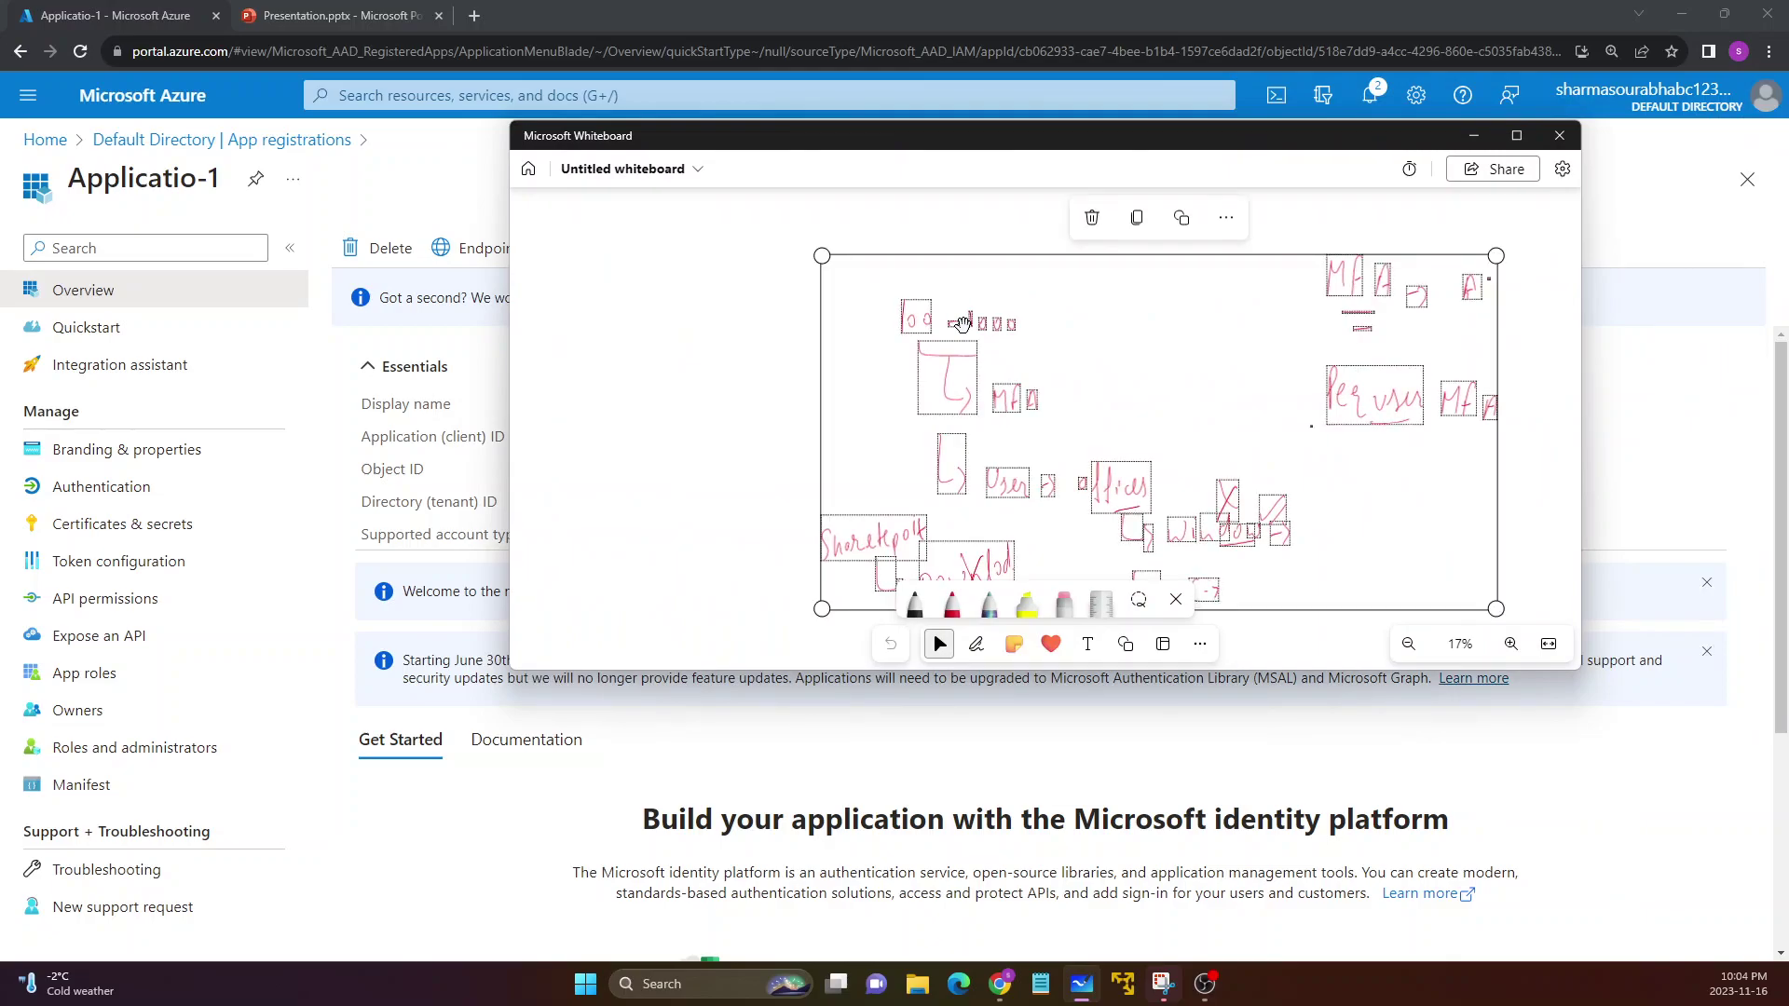
pyautogui.press('Delete')
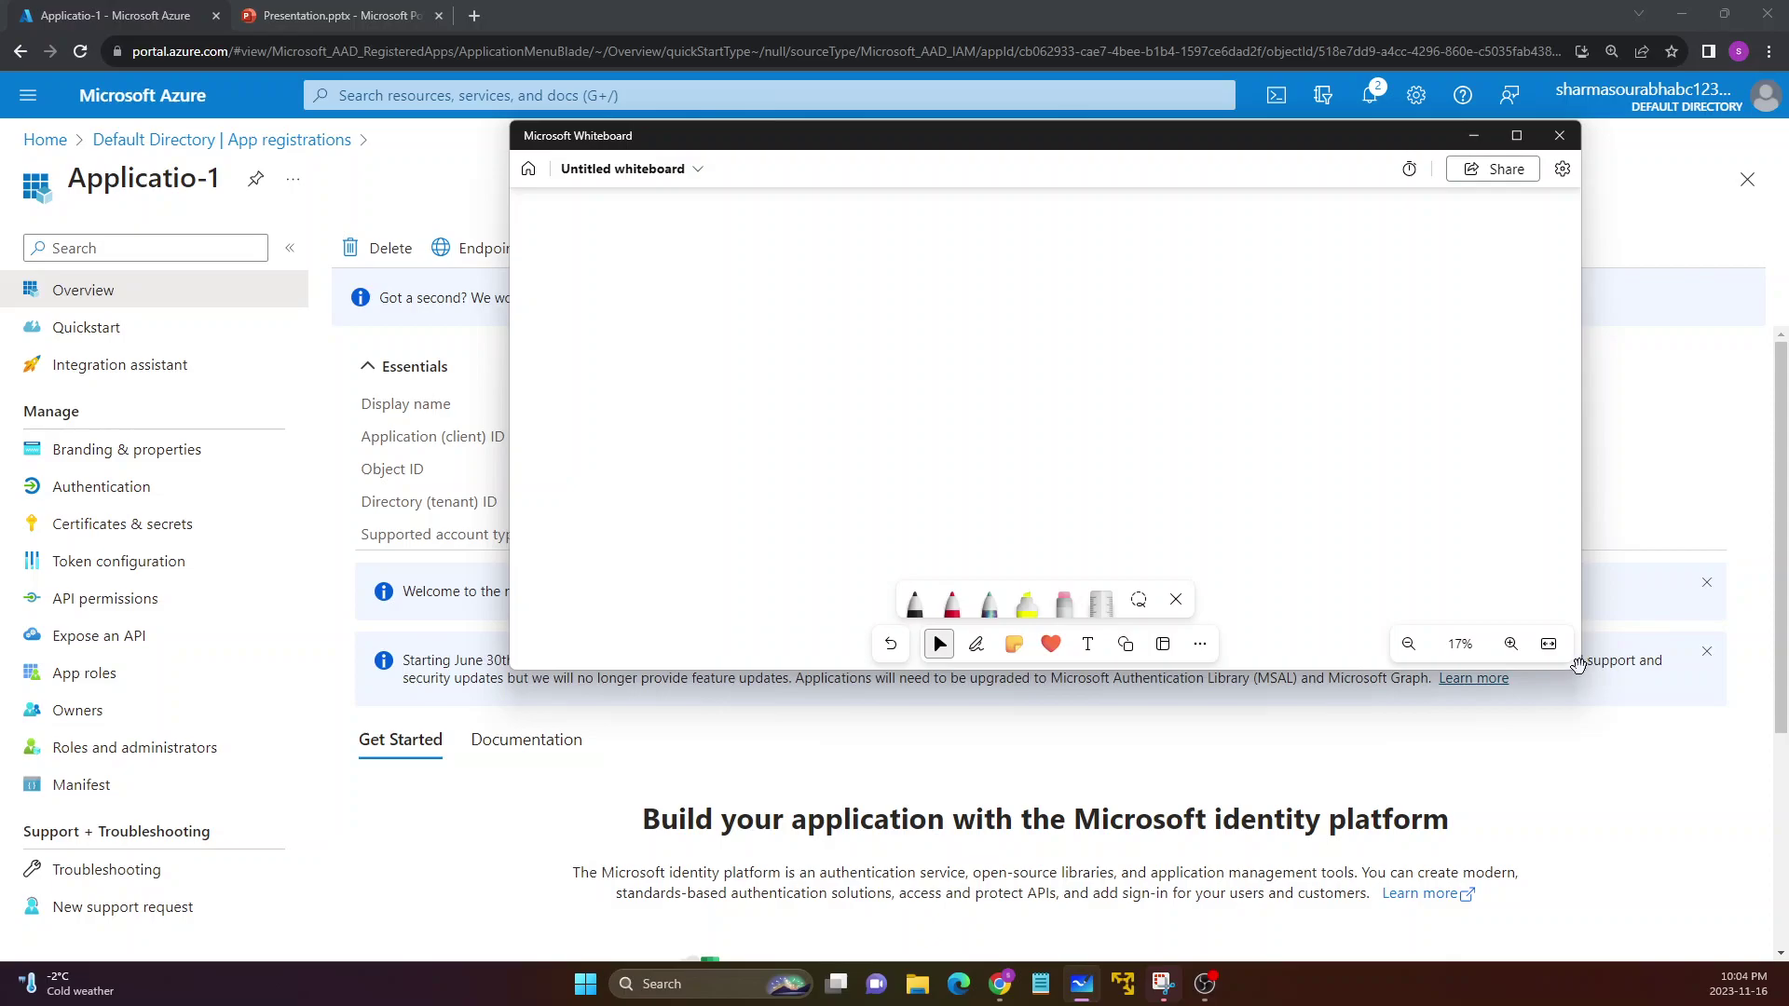
pyautogui.moveTo(518, 133); pyautogui.dragTo(607, 197)
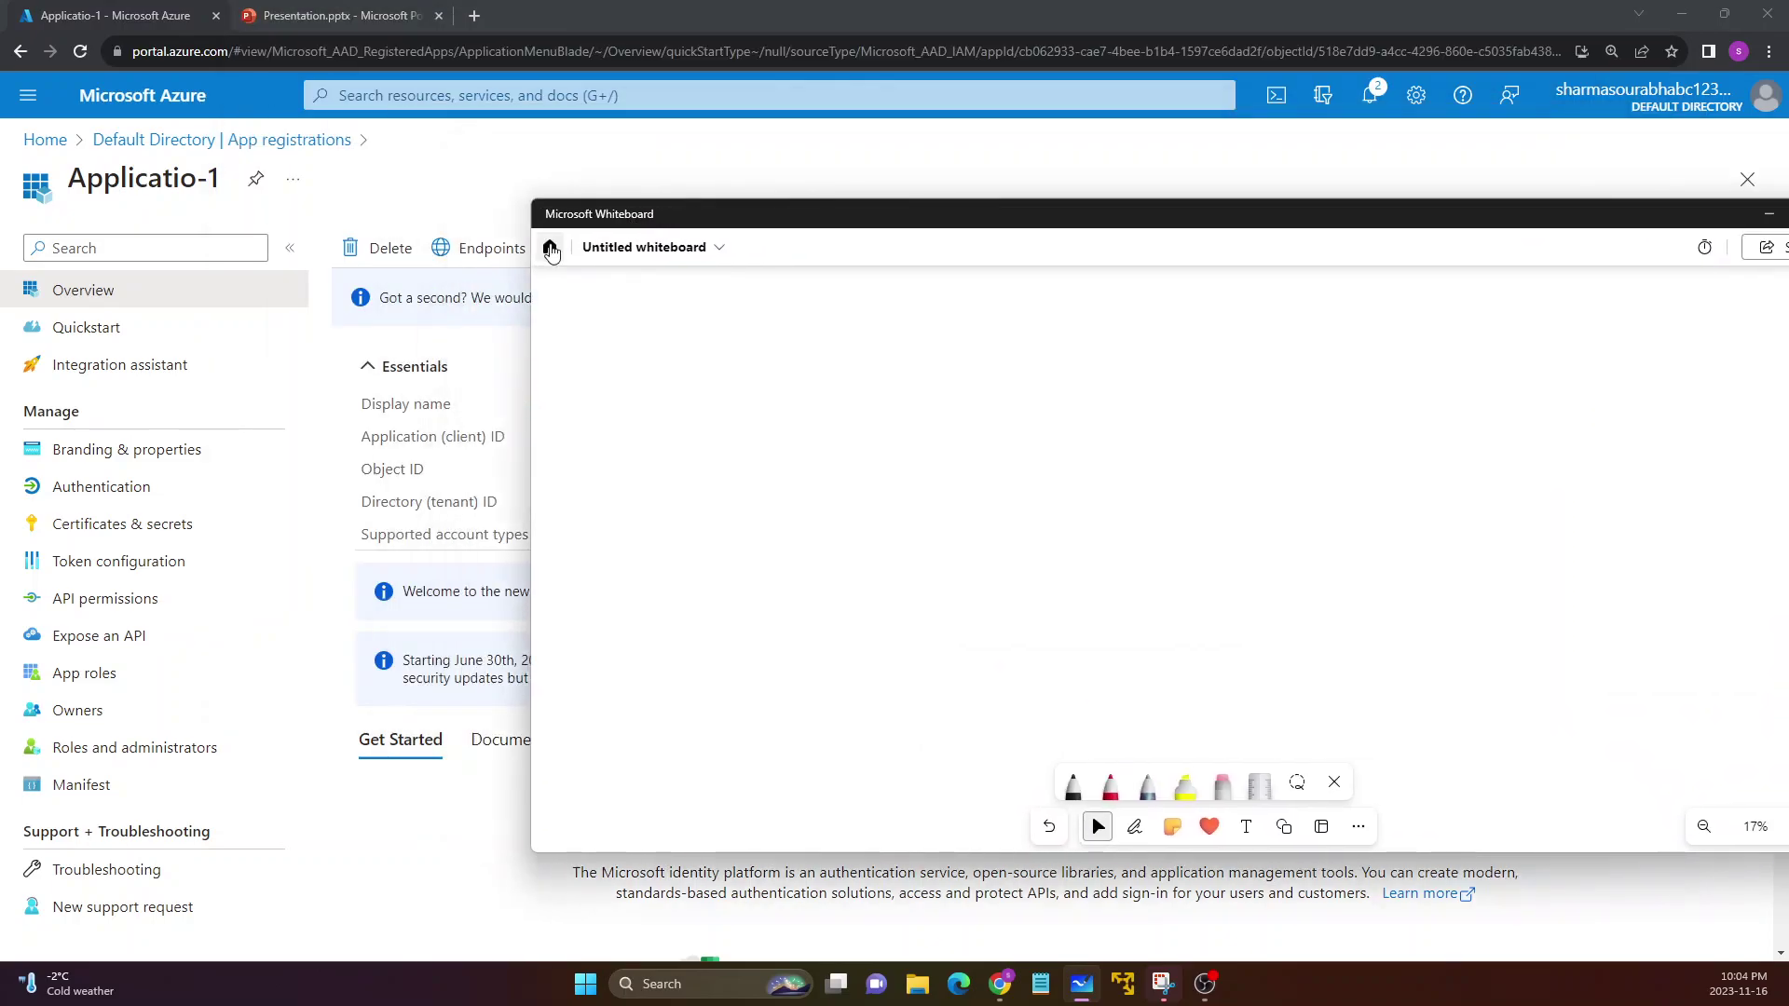
# In red ink, handwrite an underlined Applicatio-1 with an underlined Az below it
pyautogui.click(1108, 790)
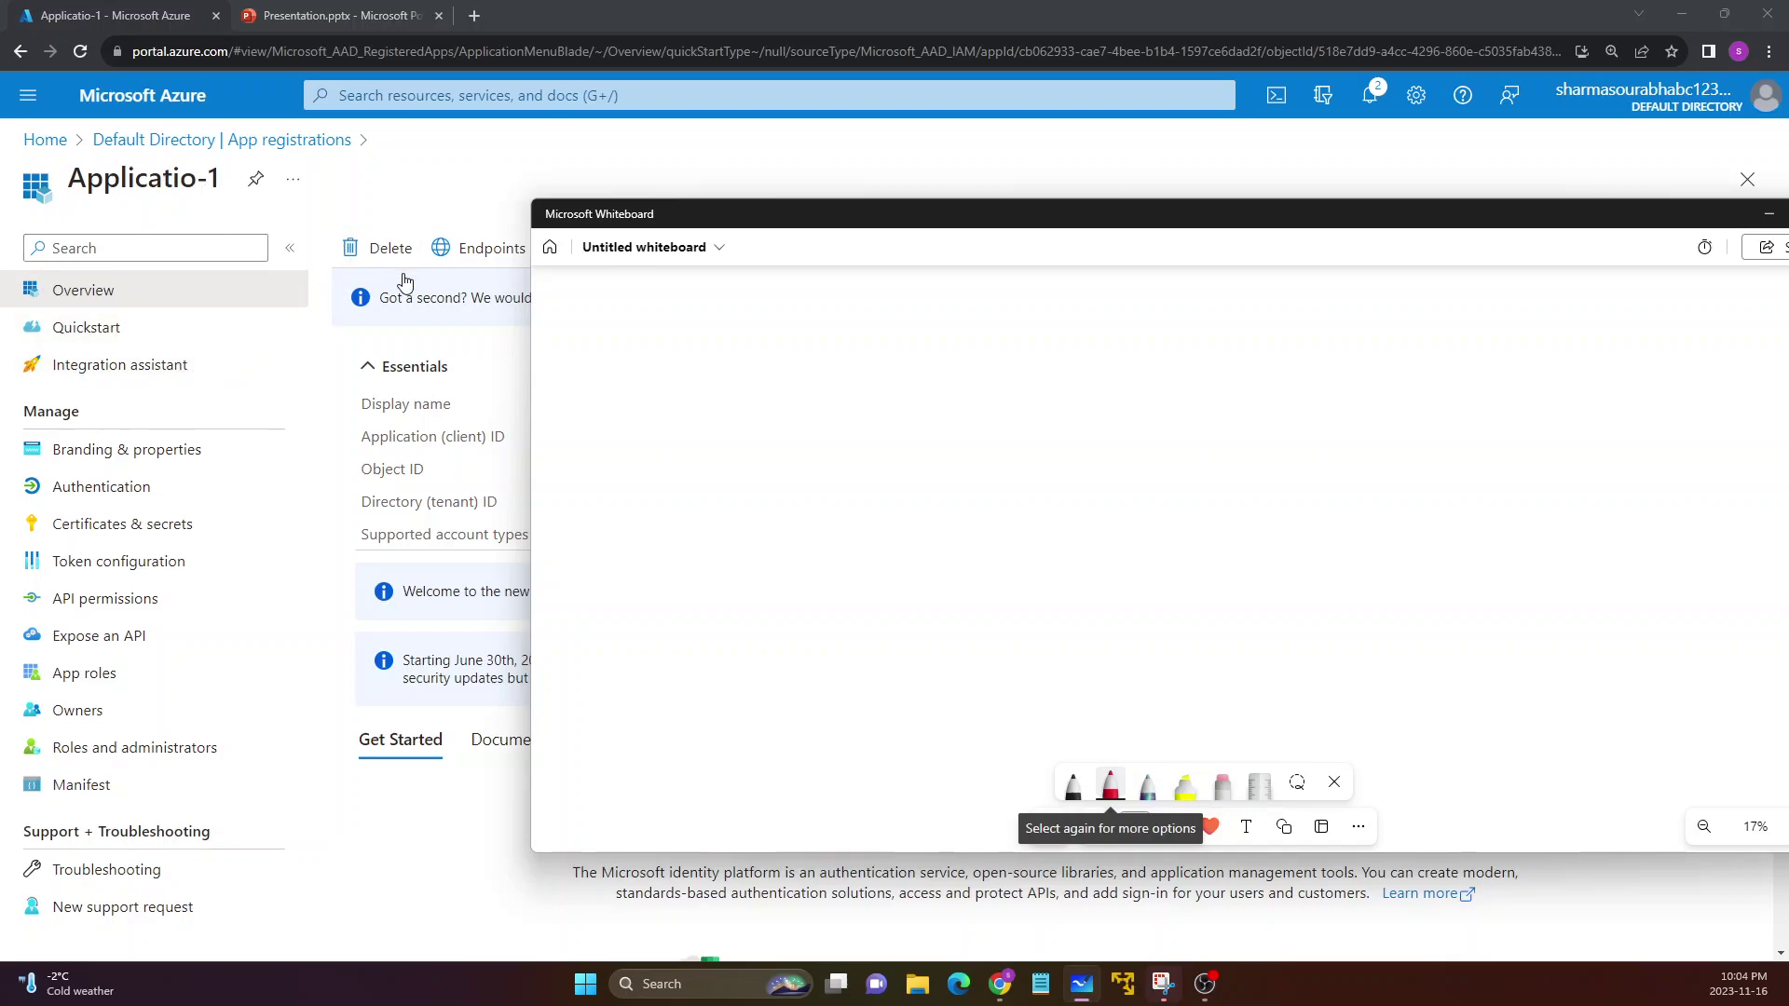
pyautogui.moveTo(660, 338); pyautogui.dragTo(681, 383)
pyautogui.moveTo(658, 372)
pyautogui.mouseDown()
pyautogui.moveTo(686, 370)
pyautogui.moveTo(693, 417)
pyautogui.mouseUp()
pyautogui.moveTo(696, 365); pyautogui.dragTo(718, 416)
pyautogui.moveTo(722, 363)
pyautogui.mouseDown()
pyautogui.moveTo(736, 380)
pyautogui.moveTo(767, 329)
pyautogui.moveTo(766, 386)
pyautogui.mouseUp()
pyautogui.moveTo(781, 365)
pyautogui.mouseDown()
pyautogui.moveTo(778, 399)
pyautogui.moveTo(801, 401)
pyautogui.mouseUp()
pyautogui.moveTo(835, 382); pyautogui.dragTo(829, 402)
pyautogui.moveTo(852, 339); pyautogui.dragTo(849, 413)
pyautogui.moveTo(847, 382)
pyautogui.mouseDown()
pyautogui.moveTo(875, 375)
pyautogui.moveTo(876, 408)
pyautogui.mouseUp()
pyautogui.moveTo(895, 376); pyautogui.dragTo(967, 417)
pyautogui.moveTo(718, 440); pyautogui.dragTo(871, 444)
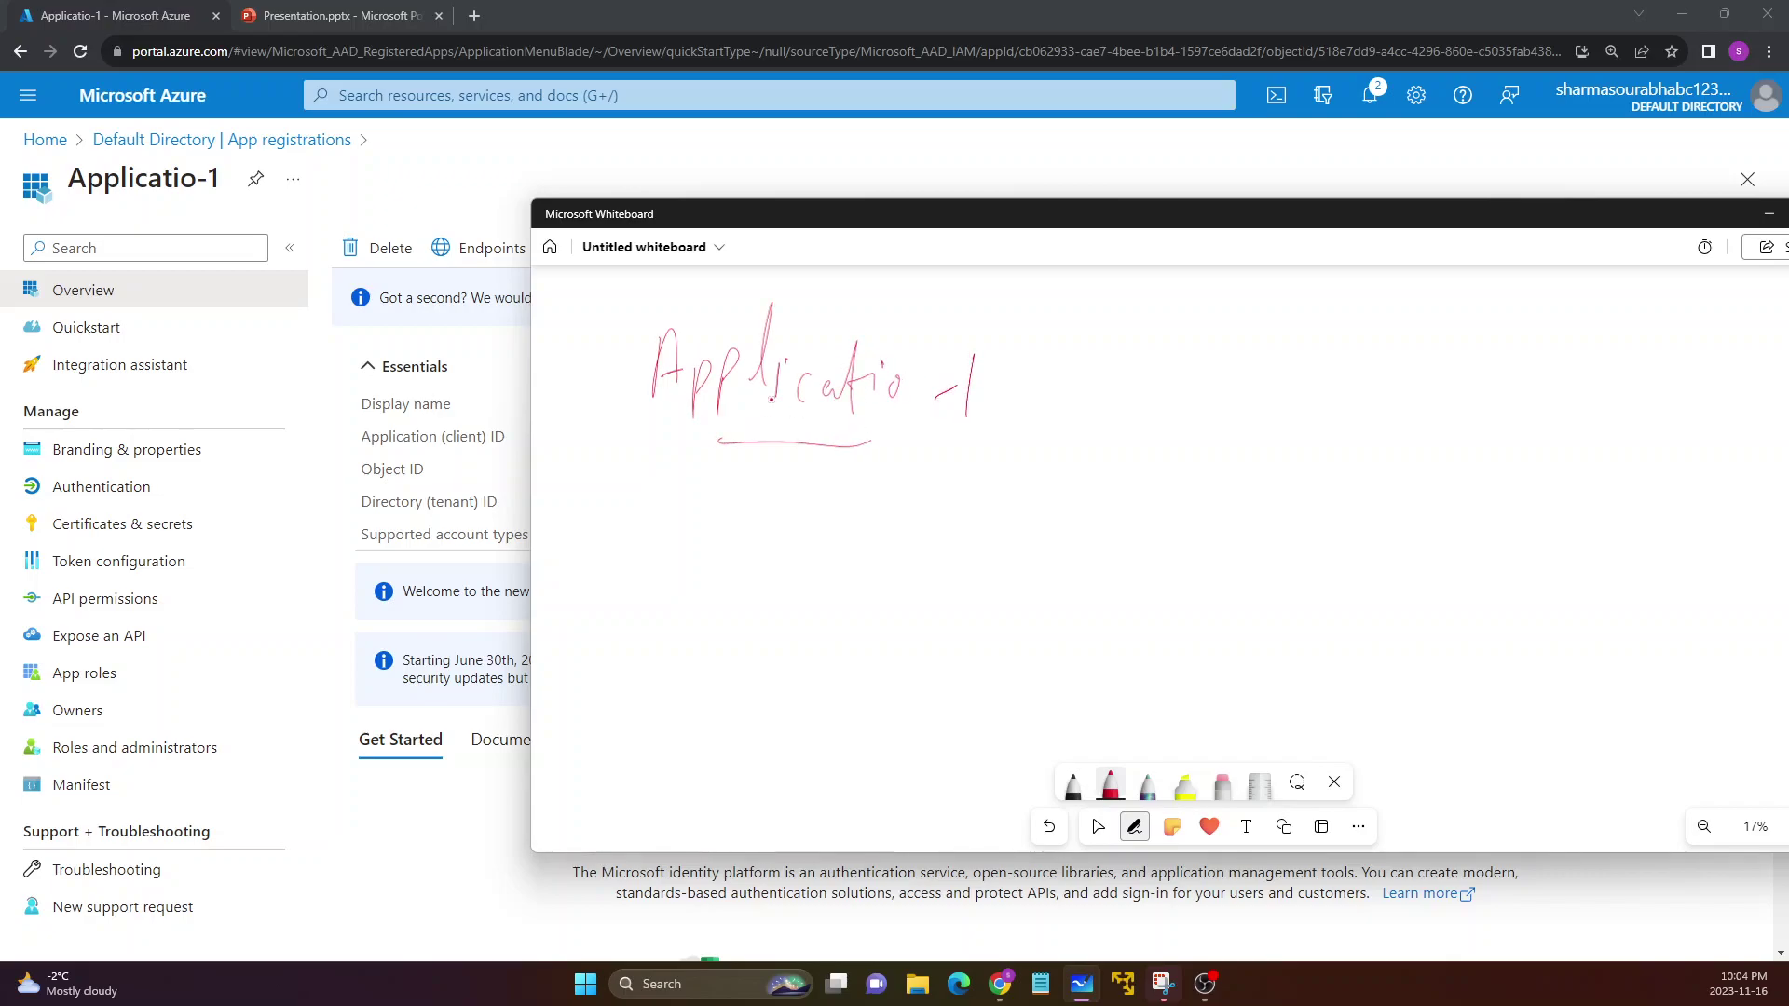
pyautogui.moveTo(686, 623); pyautogui.dragTo(714, 610)
pyautogui.moveTo(685, 593)
pyautogui.mouseDown()
pyautogui.moveTo(717, 585)
pyautogui.moveTo(774, 615)
pyautogui.mouseUp()
pyautogui.moveTo(661, 659); pyautogui.dragTo(748, 644)
# Handwrite an underlined PcLow to the right and bracket it
pyautogui.moveTo(1407, 364)
pyautogui.mouseDown()
pyautogui.moveTo(1411, 410)
pyautogui.moveTo(1468, 456)
pyautogui.mouseUp()
pyautogui.moveTo(1483, 375)
pyautogui.mouseDown()
pyautogui.moveTo(1480, 453)
pyautogui.moveTo(1510, 451)
pyautogui.mouseUp()
pyautogui.moveTo(1537, 415); pyautogui.dragTo(1600, 394)
pyautogui.moveTo(1449, 464); pyautogui.dragTo(1570, 469)
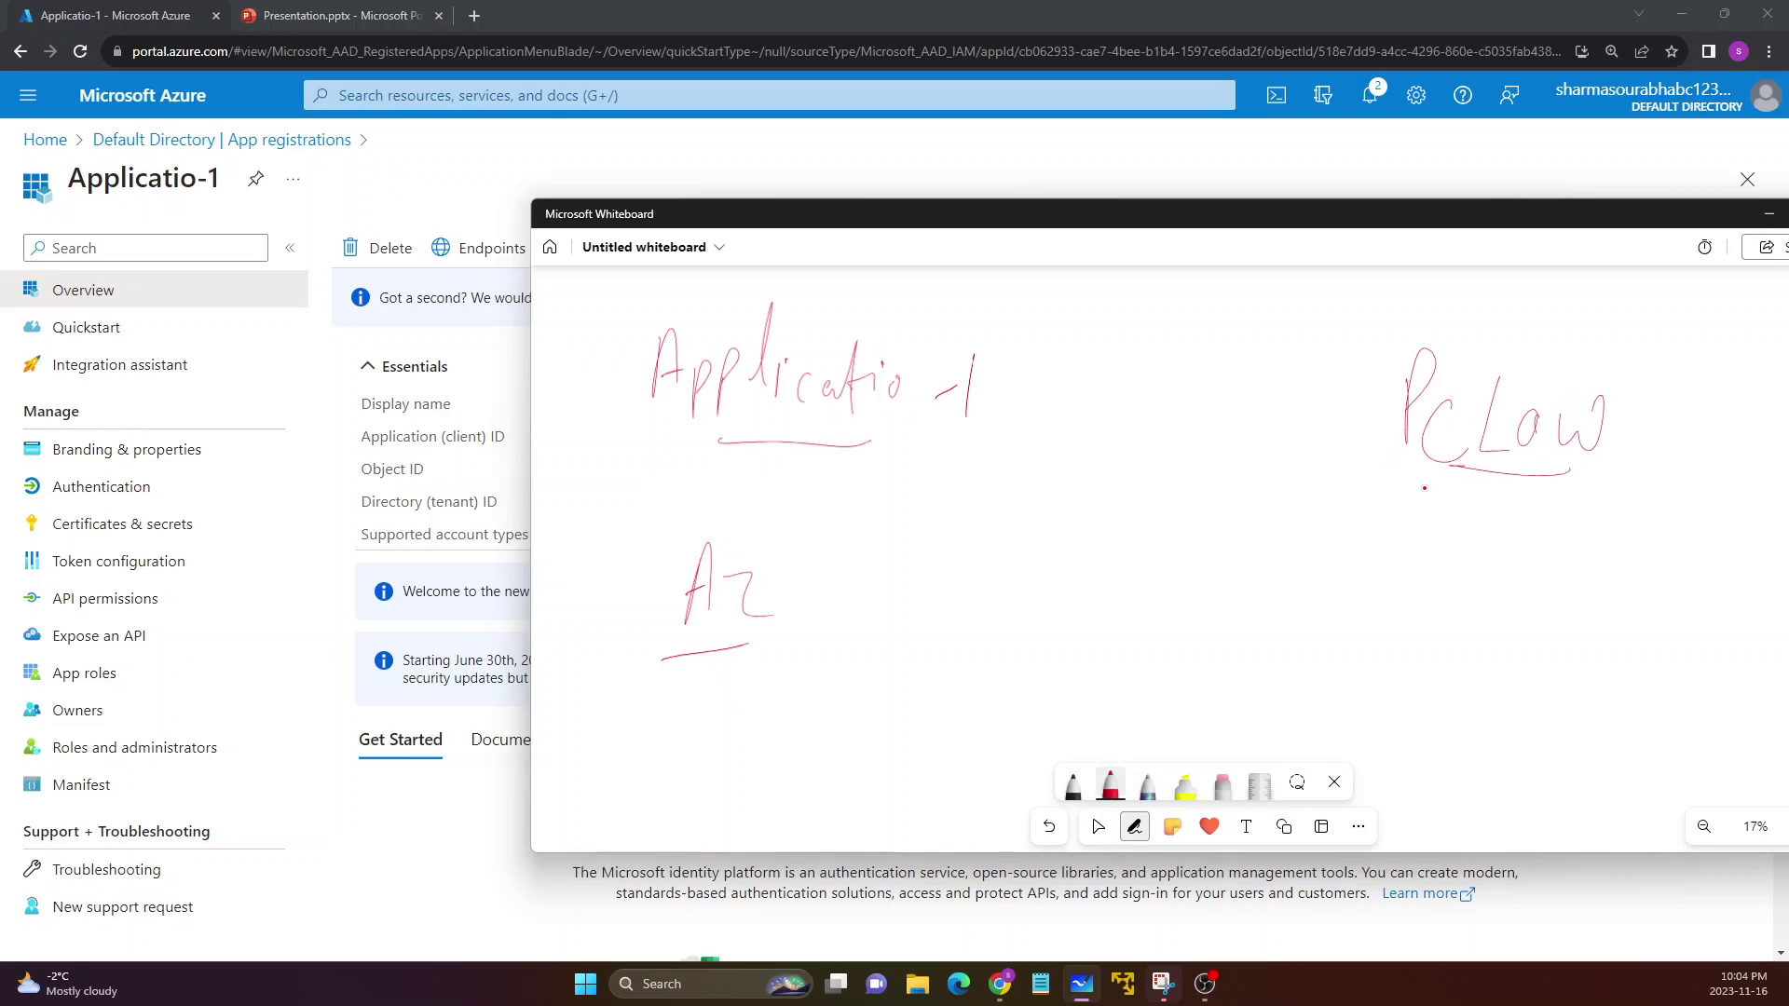
pyautogui.moveTo(1402, 323)
pyautogui.mouseDown()
pyautogui.moveTo(1362, 531)
pyautogui.moveTo(1402, 547)
pyautogui.mouseUp()
pyautogui.moveTo(1586, 326)
pyautogui.mouseDown()
pyautogui.moveTo(1655, 392)
pyautogui.moveTo(1575, 559)
pyautogui.mouseUp()
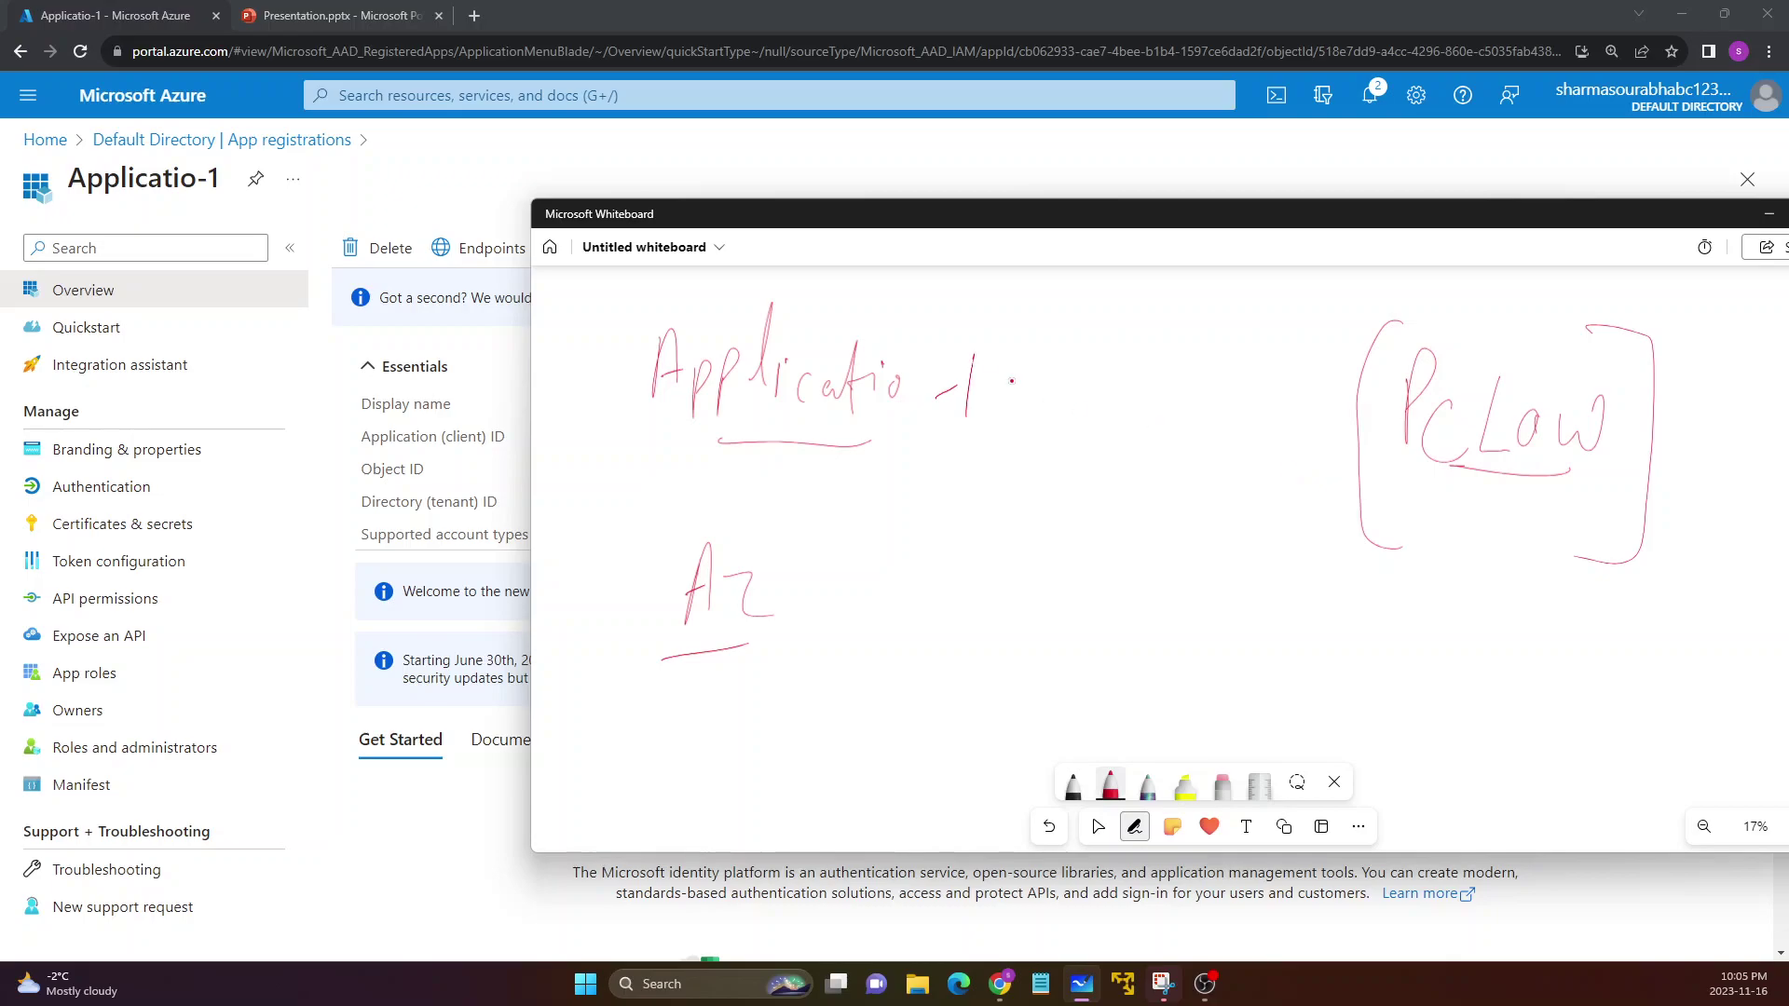
# Join Applicatio-1 and PcLow with a double-headed arrow, bracket Applicatio-1, and minimise Whiteboard
pyautogui.moveTo(912, 277); pyautogui.dragTo(999, 291)
pyautogui.moveTo(1020, 377)
pyautogui.mouseDown()
pyautogui.moveTo(1018, 475)
pyautogui.moveTo(1101, 447)
pyautogui.mouseUp()
pyautogui.rightClick(1247, 457)
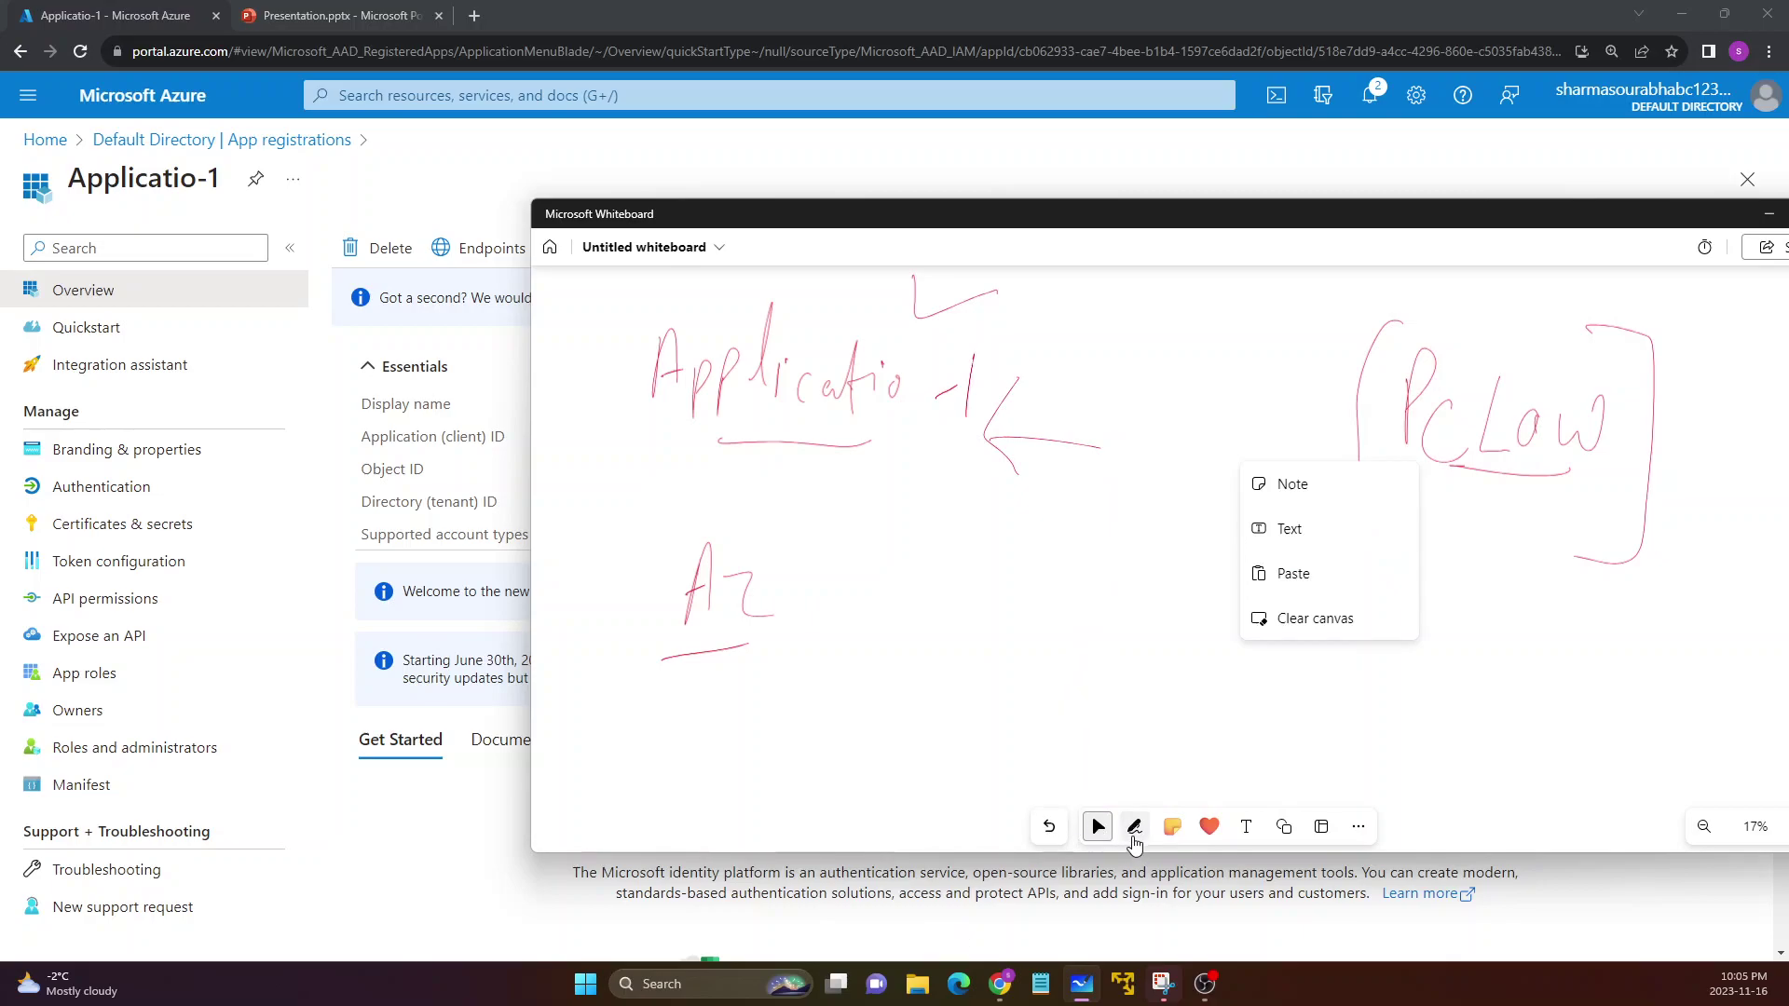
pyautogui.click(1135, 827)
pyautogui.click(1110, 788)
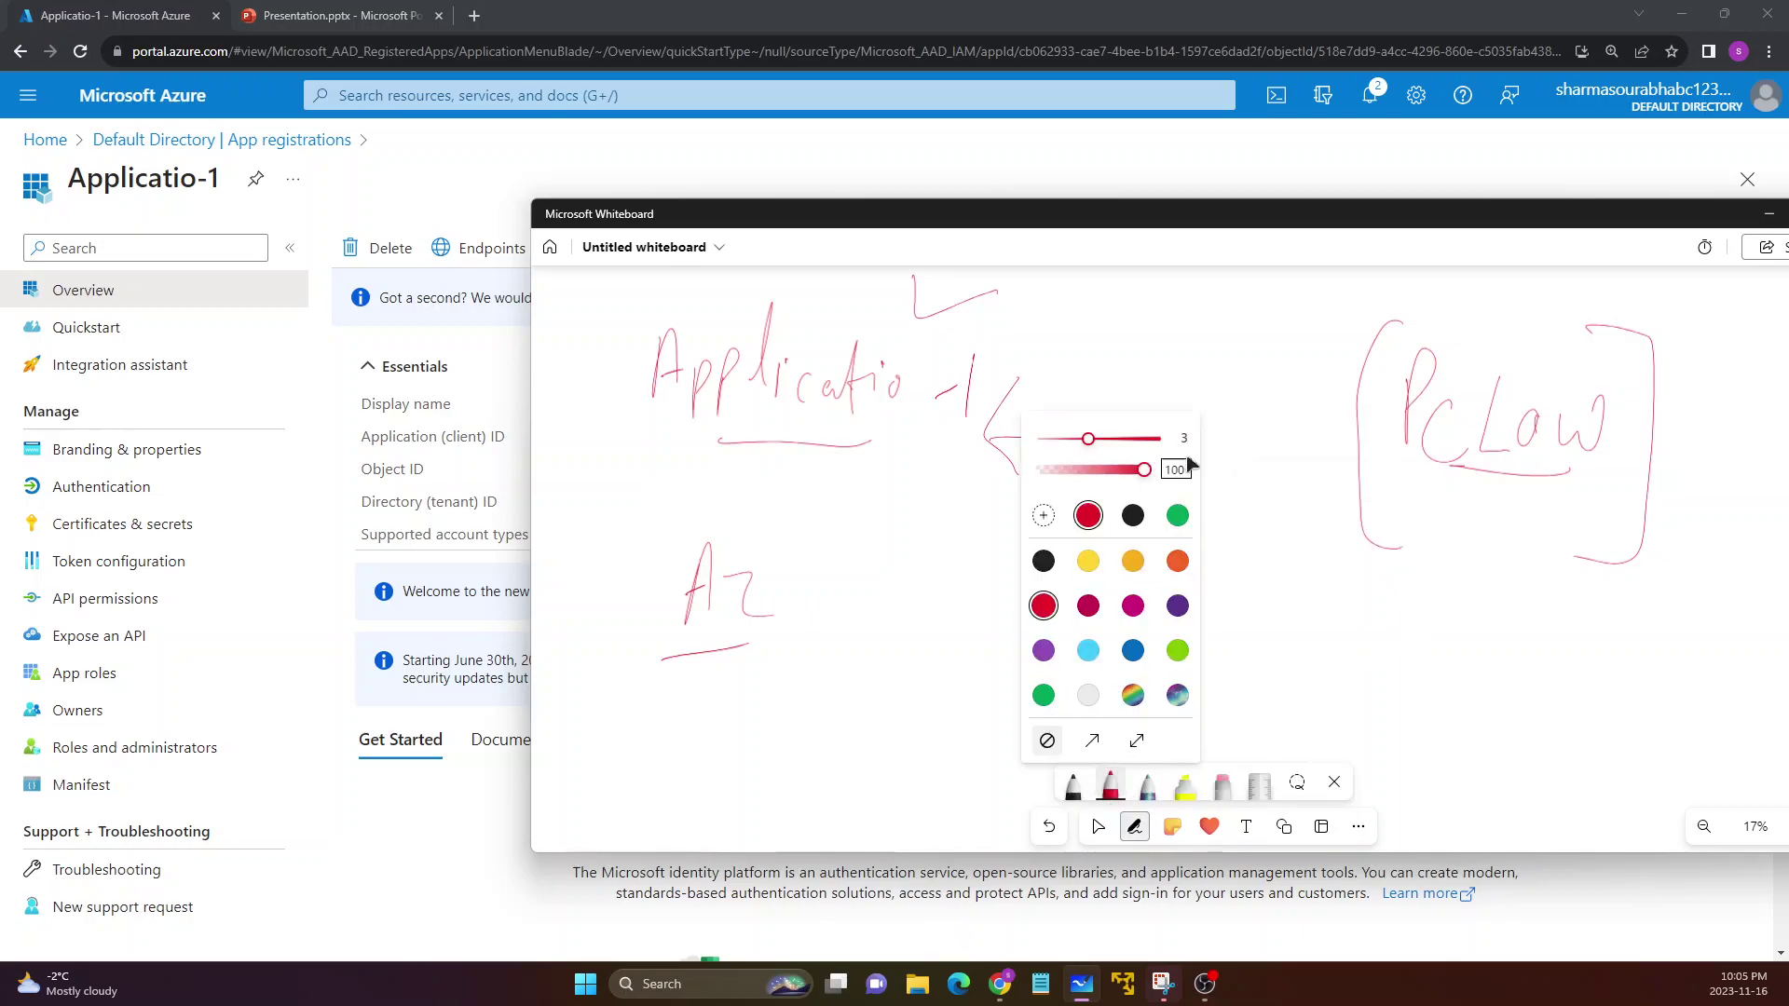
pyautogui.click(1132, 447)
pyautogui.moveTo(1094, 453); pyautogui.dragTo(1226, 471)
pyautogui.moveTo(1193, 443)
pyautogui.mouseDown()
pyautogui.moveTo(1228, 471)
pyautogui.moveTo(1195, 497)
pyautogui.mouseUp()
pyautogui.moveTo(628, 299); pyautogui.dragTo(698, 445)
pyautogui.moveTo(962, 332); pyautogui.dragTo(934, 482)
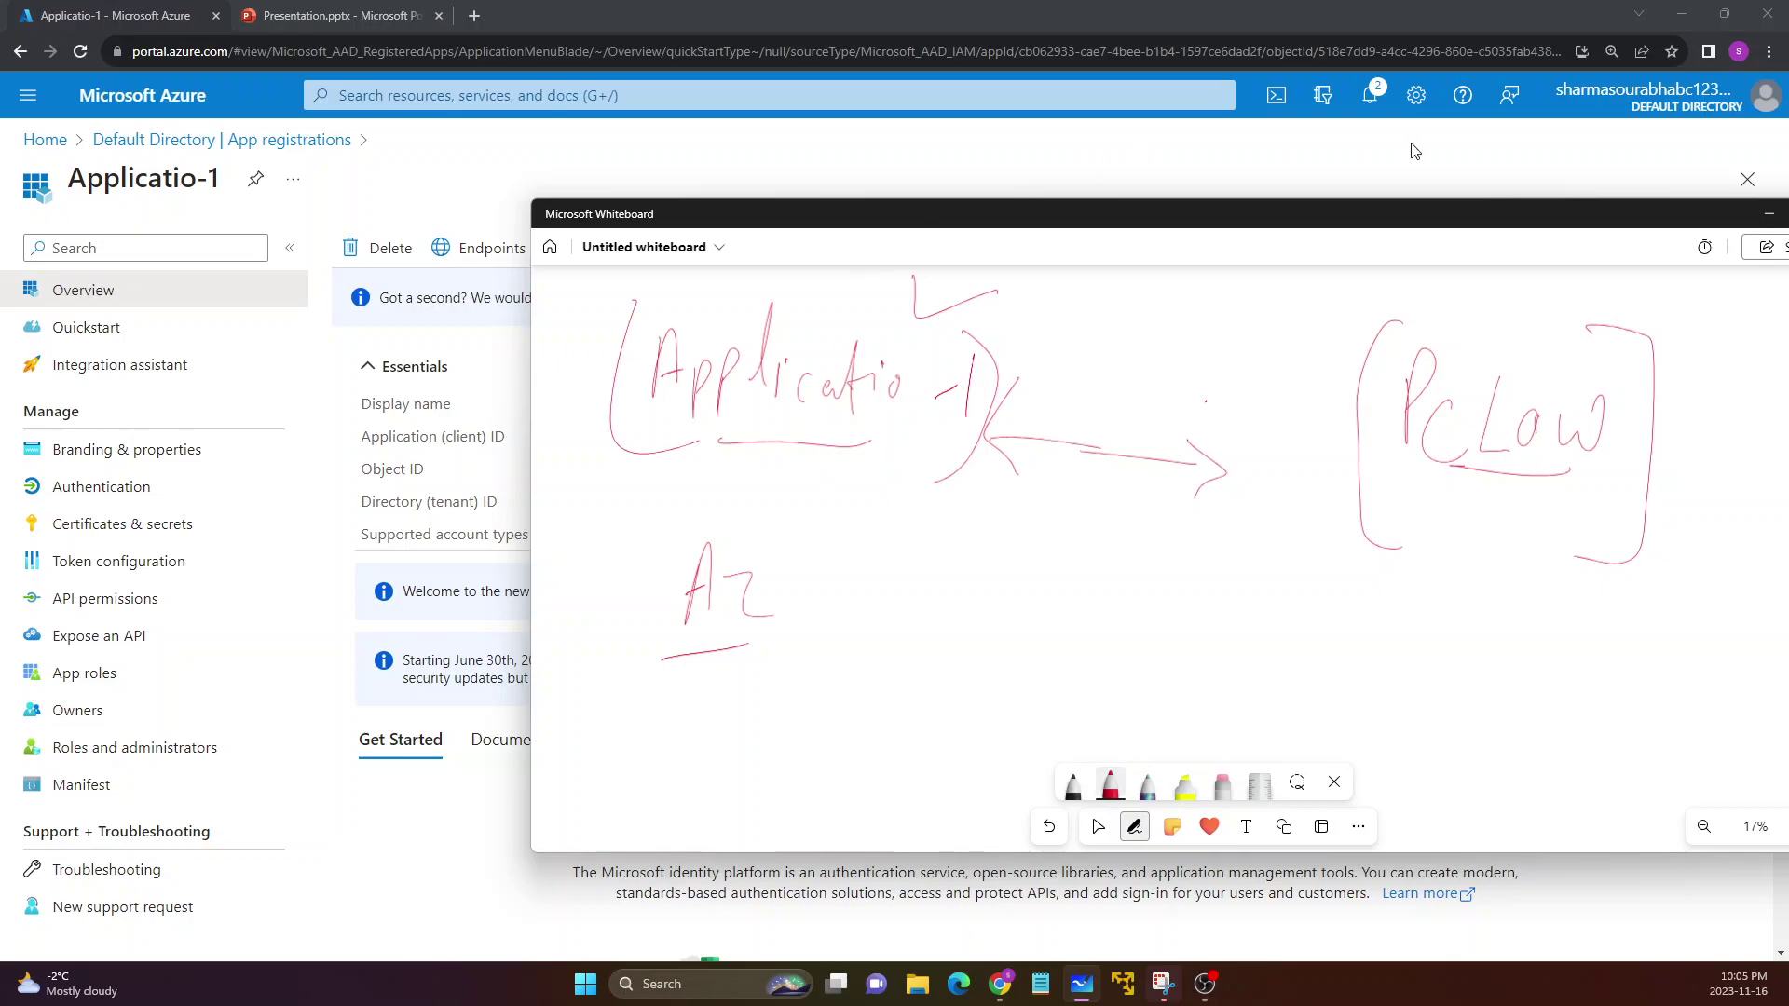
pyautogui.click(1769, 213)
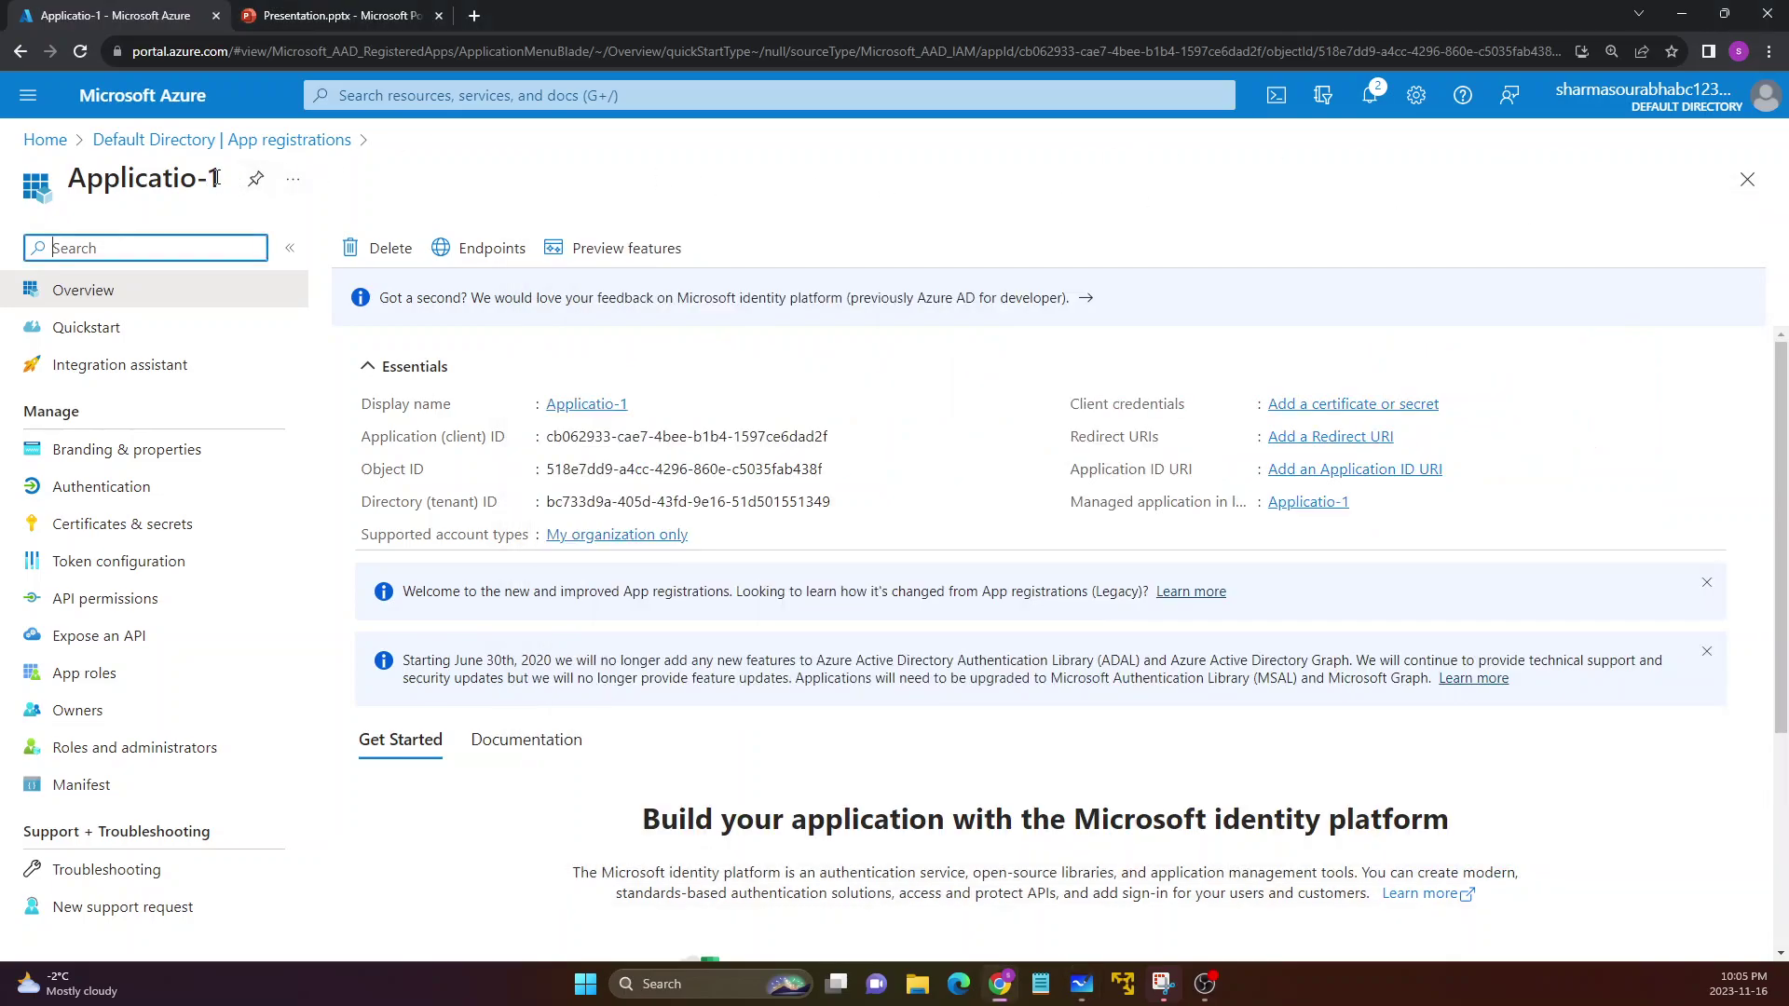
# Highlight the Applicatio-1 title and its Directory (tenant) ID, then bring Whiteboard back in front
pyautogui.moveTo(216, 177); pyautogui.dragTo(65, 176)
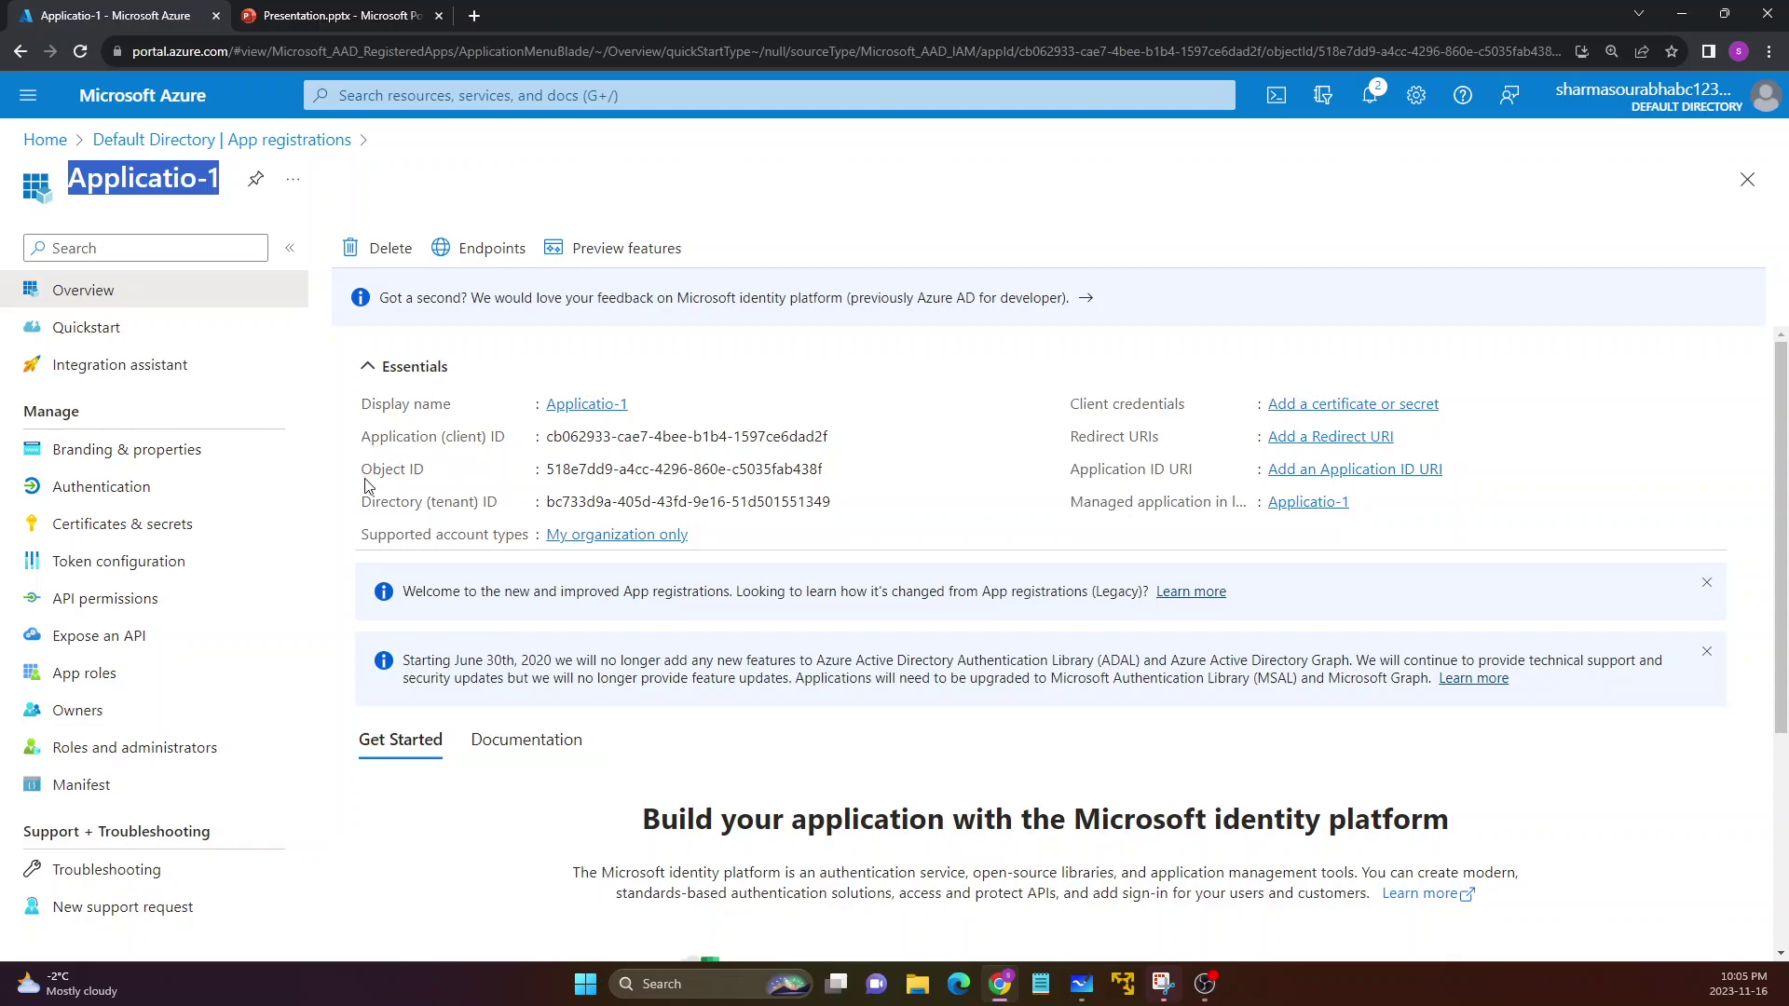
pyautogui.moveTo(362, 501); pyautogui.dragTo(832, 507)
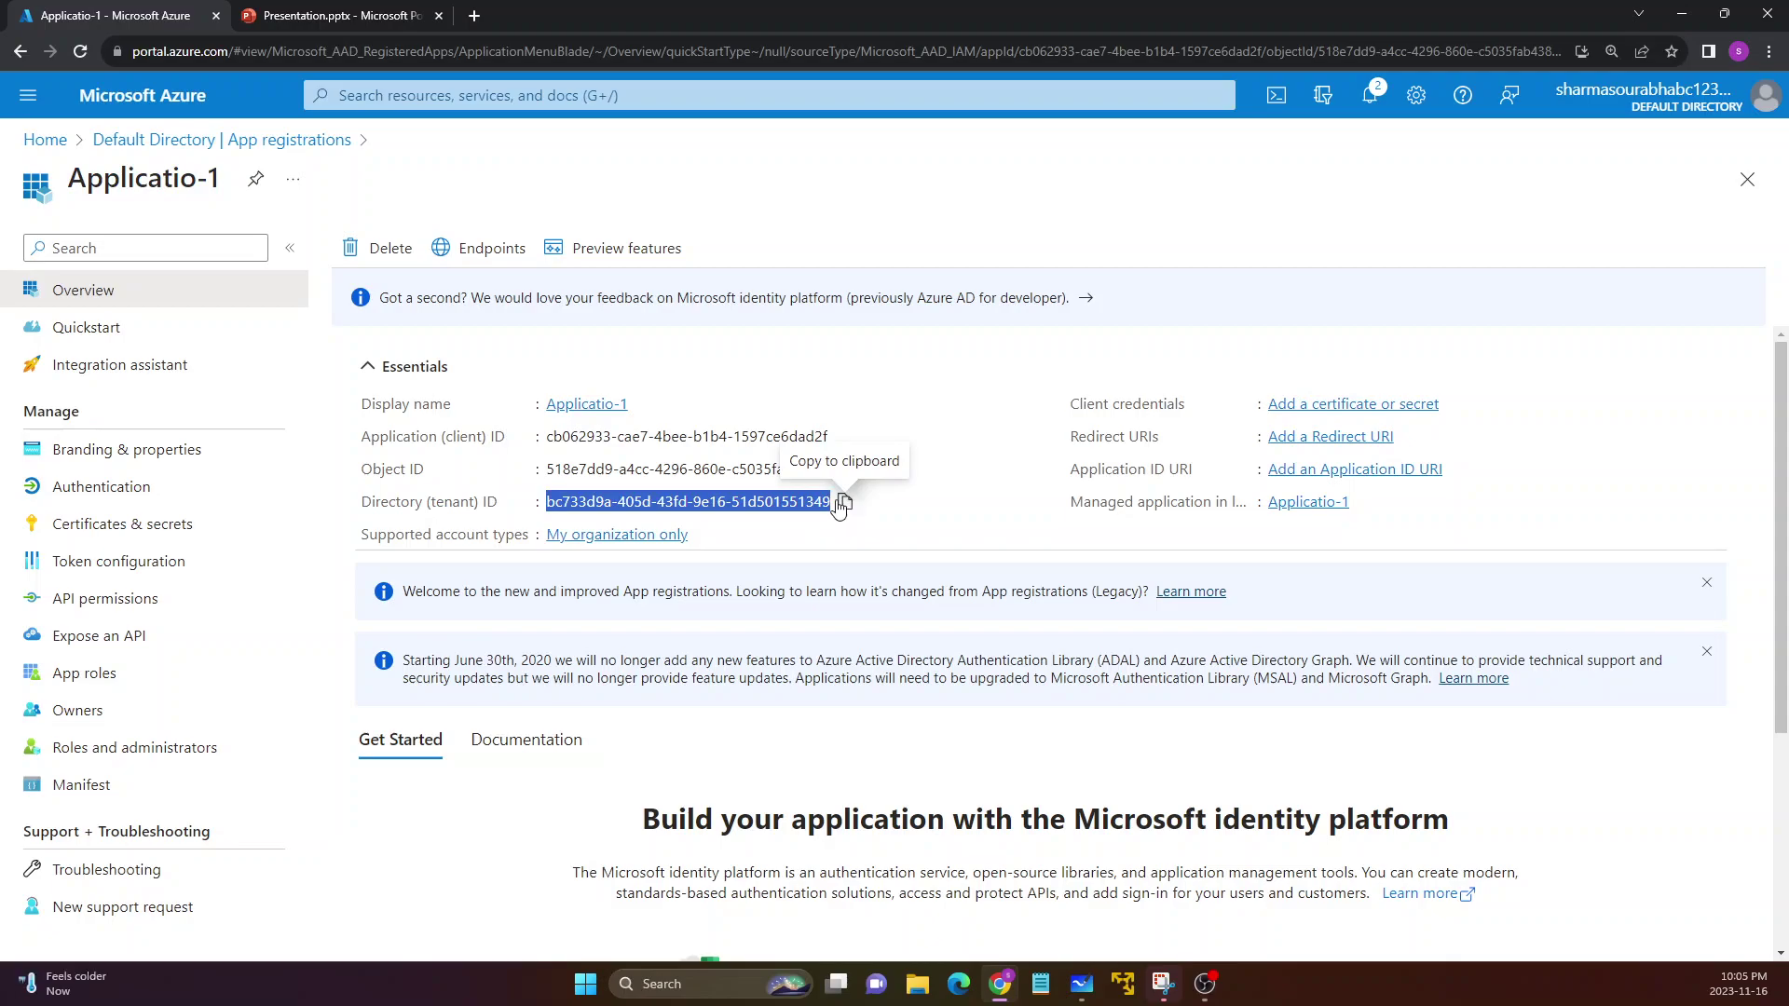
pyautogui.click(757, 509)
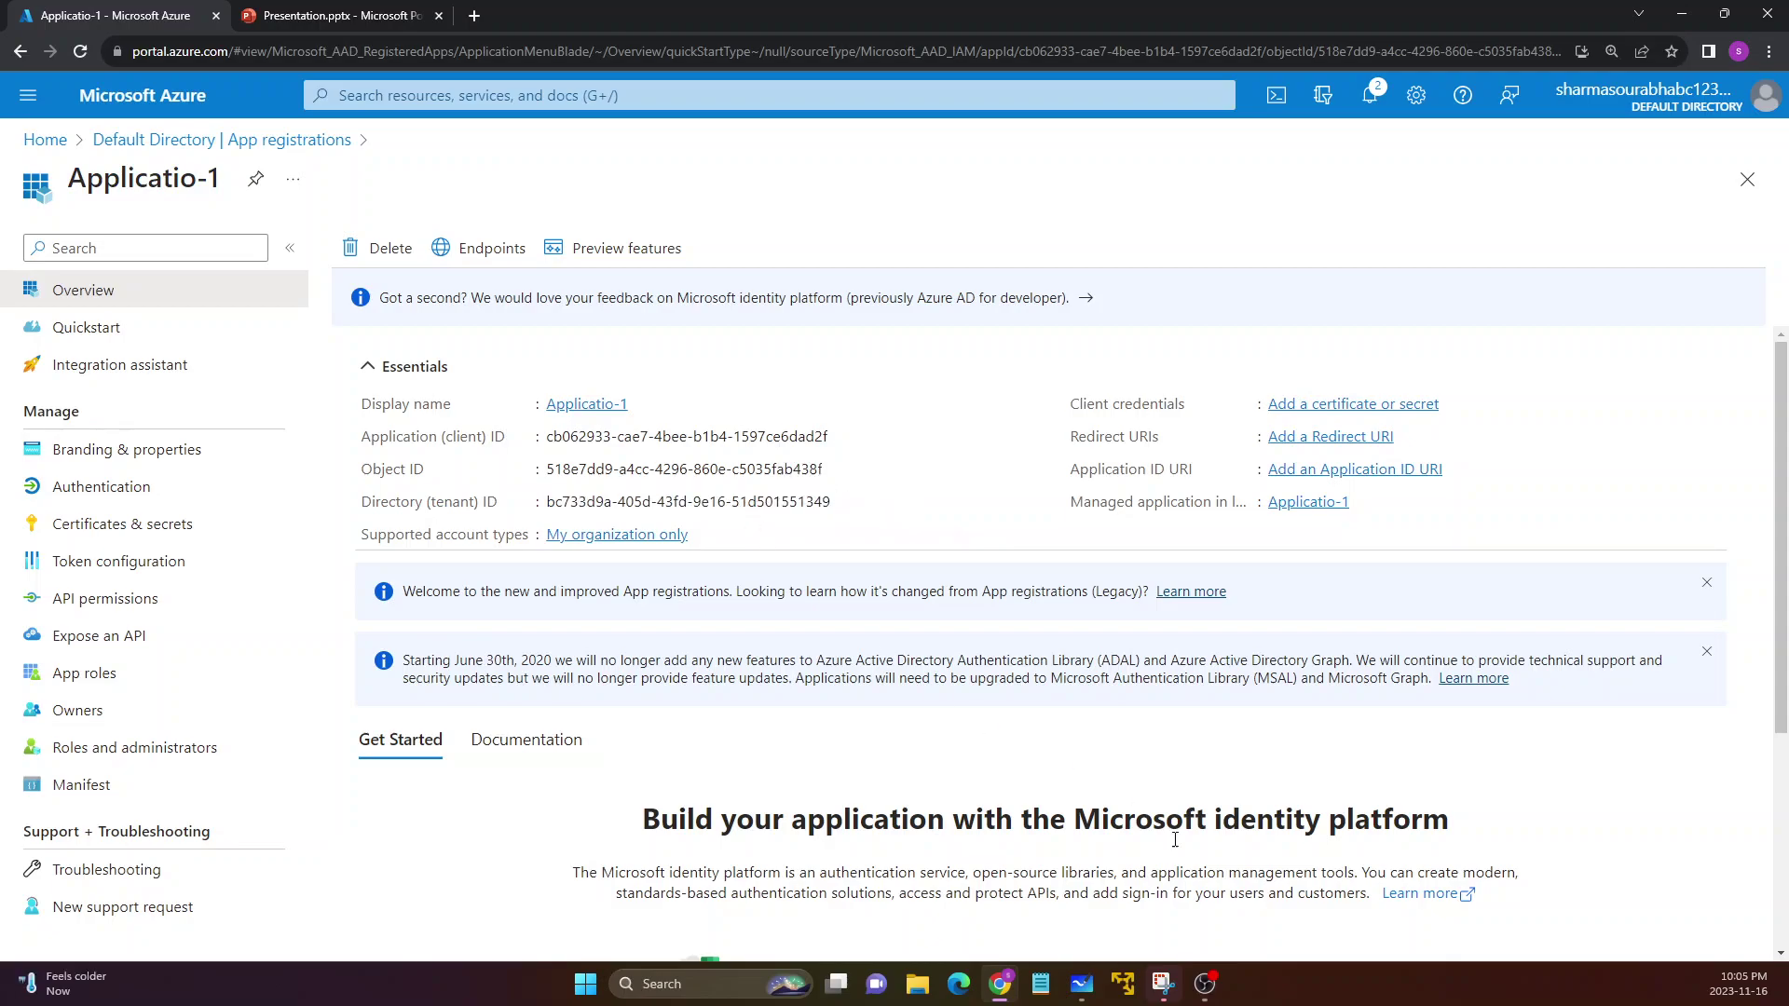
pyautogui.click(1071, 985)
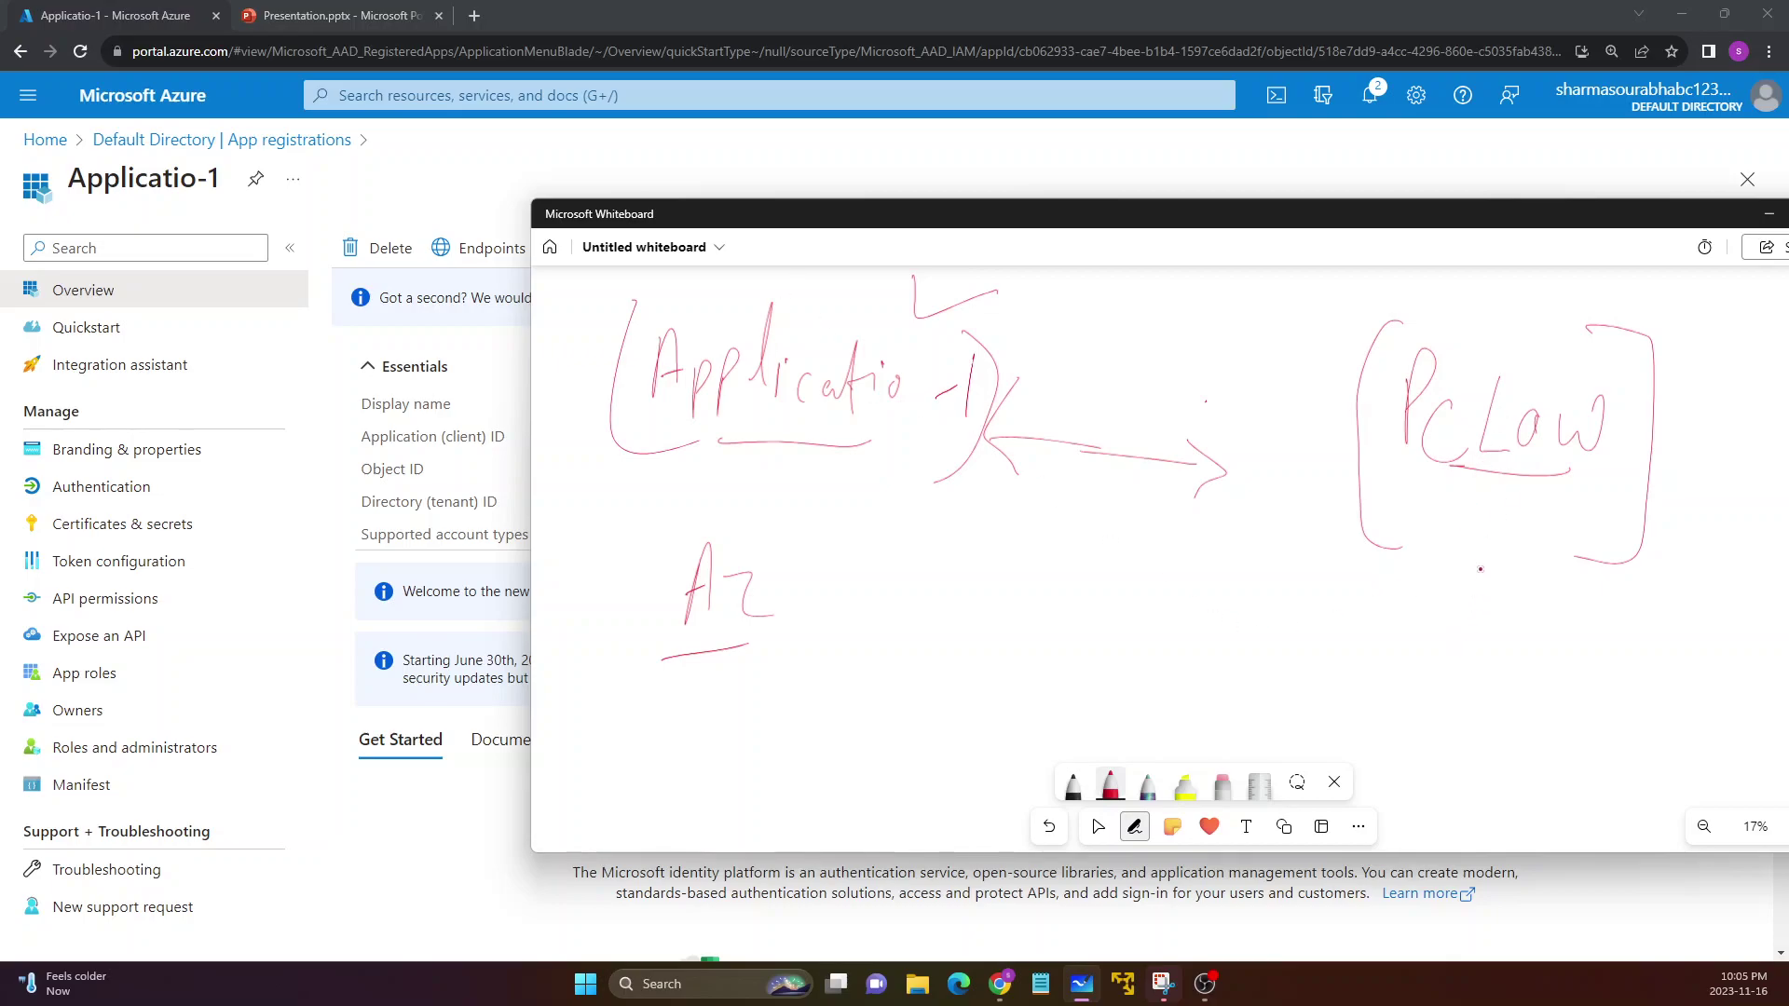
# Draw an arrow from DirtC up to PcLow, enclose DirtC in parentheses, and tick PcLow and Applicatio-1
pyautogui.moveTo(1459, 615)
pyautogui.mouseDown()
pyautogui.moveTo(1474, 585)
pyautogui.moveTo(1490, 622)
pyautogui.moveTo(1455, 756)
pyautogui.moveTo(1509, 720)
pyautogui.moveTo(1547, 744)
pyautogui.moveTo(1574, 708)
pyautogui.moveTo(1599, 716)
pyautogui.mouseUp()
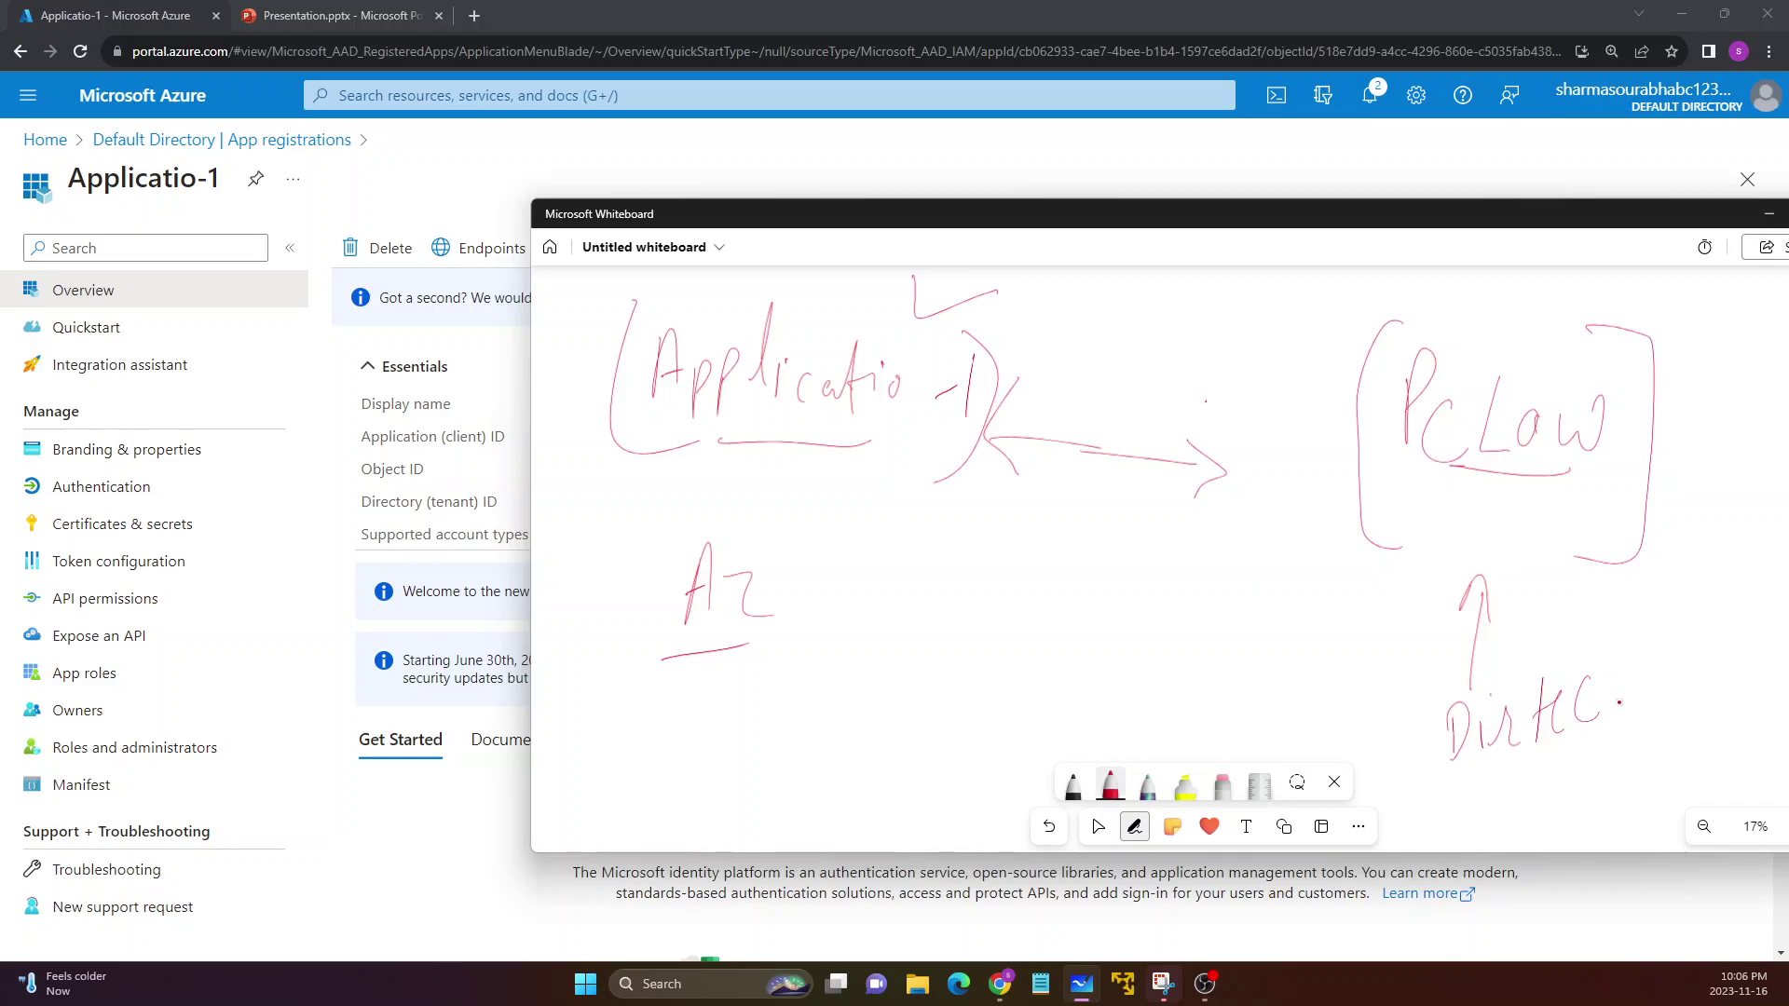
pyautogui.moveTo(1477, 295); pyautogui.dragTo(1566, 268)
pyautogui.moveTo(1448, 694); pyautogui.dragTo(1445, 785)
pyautogui.moveTo(1645, 648); pyautogui.dragTo(1617, 752)
pyautogui.moveTo(597, 317); pyautogui.dragTo(639, 300)
pyautogui.moveTo(1595, 215); pyautogui.dragTo(1711, 690)
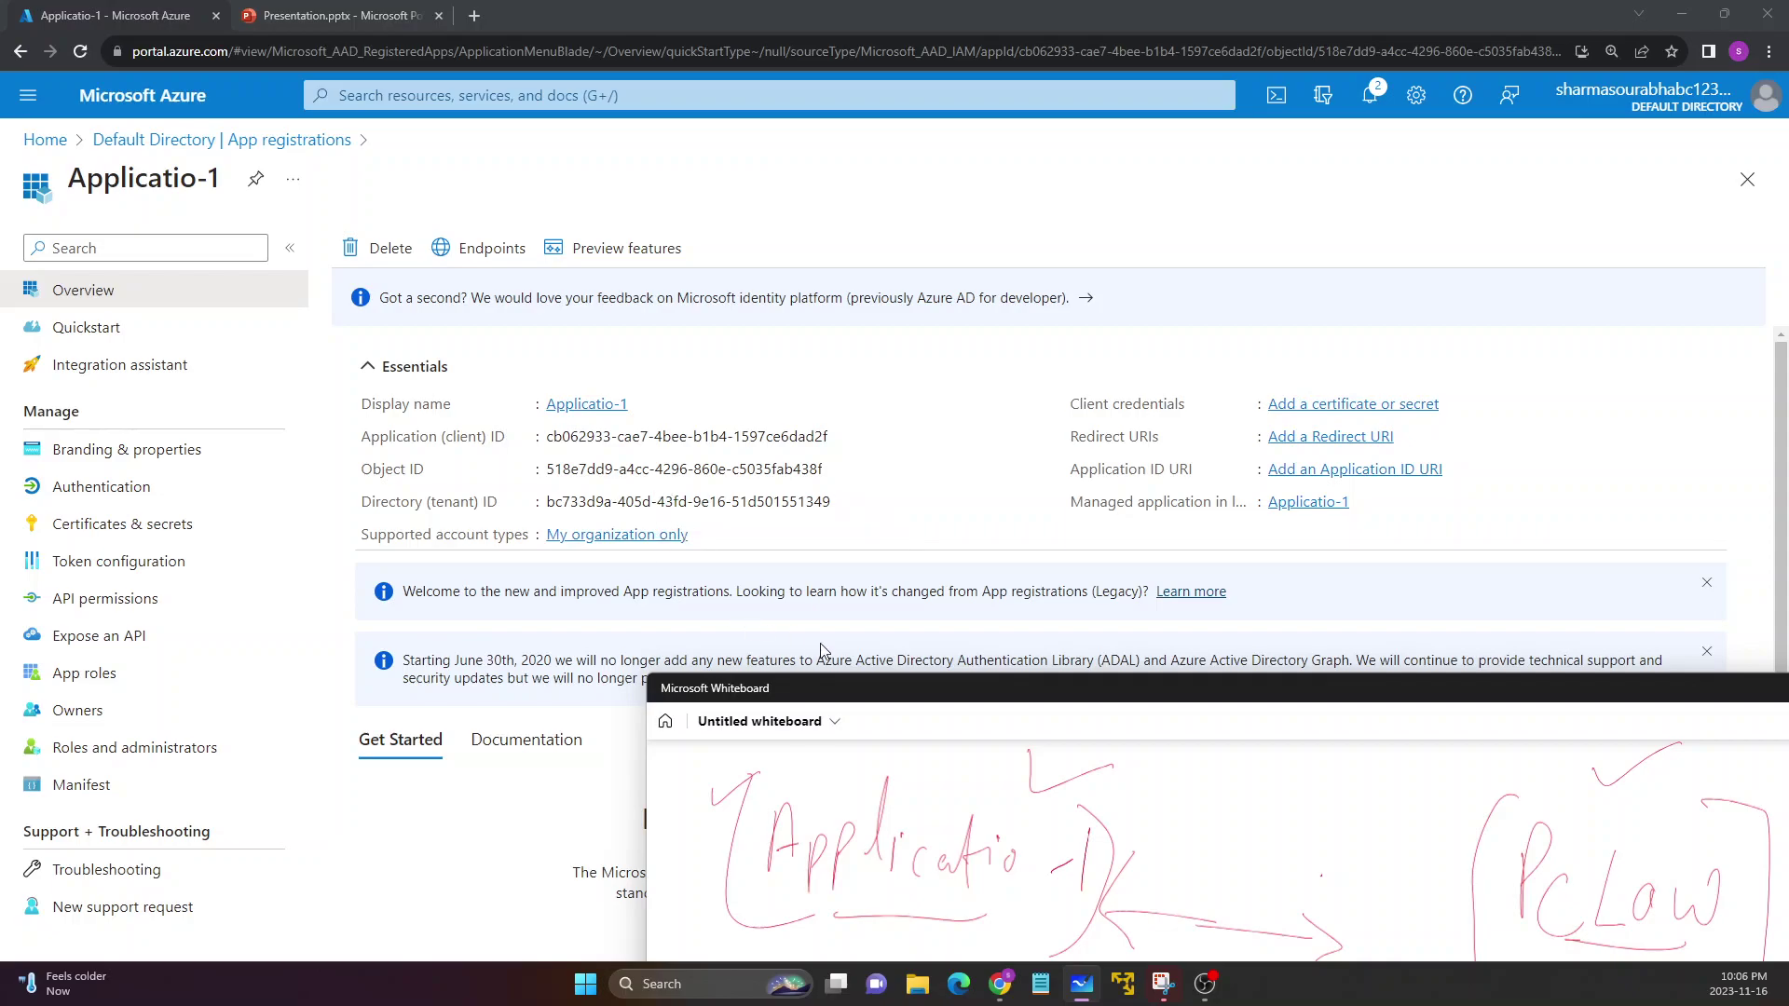
pyautogui.moveTo(841, 695); pyautogui.dragTo(529, 333)
# Draw curved arrows from PcLow back toward Az
pyautogui.moveTo(1130, 477); pyautogui.dragTo(1236, 407)
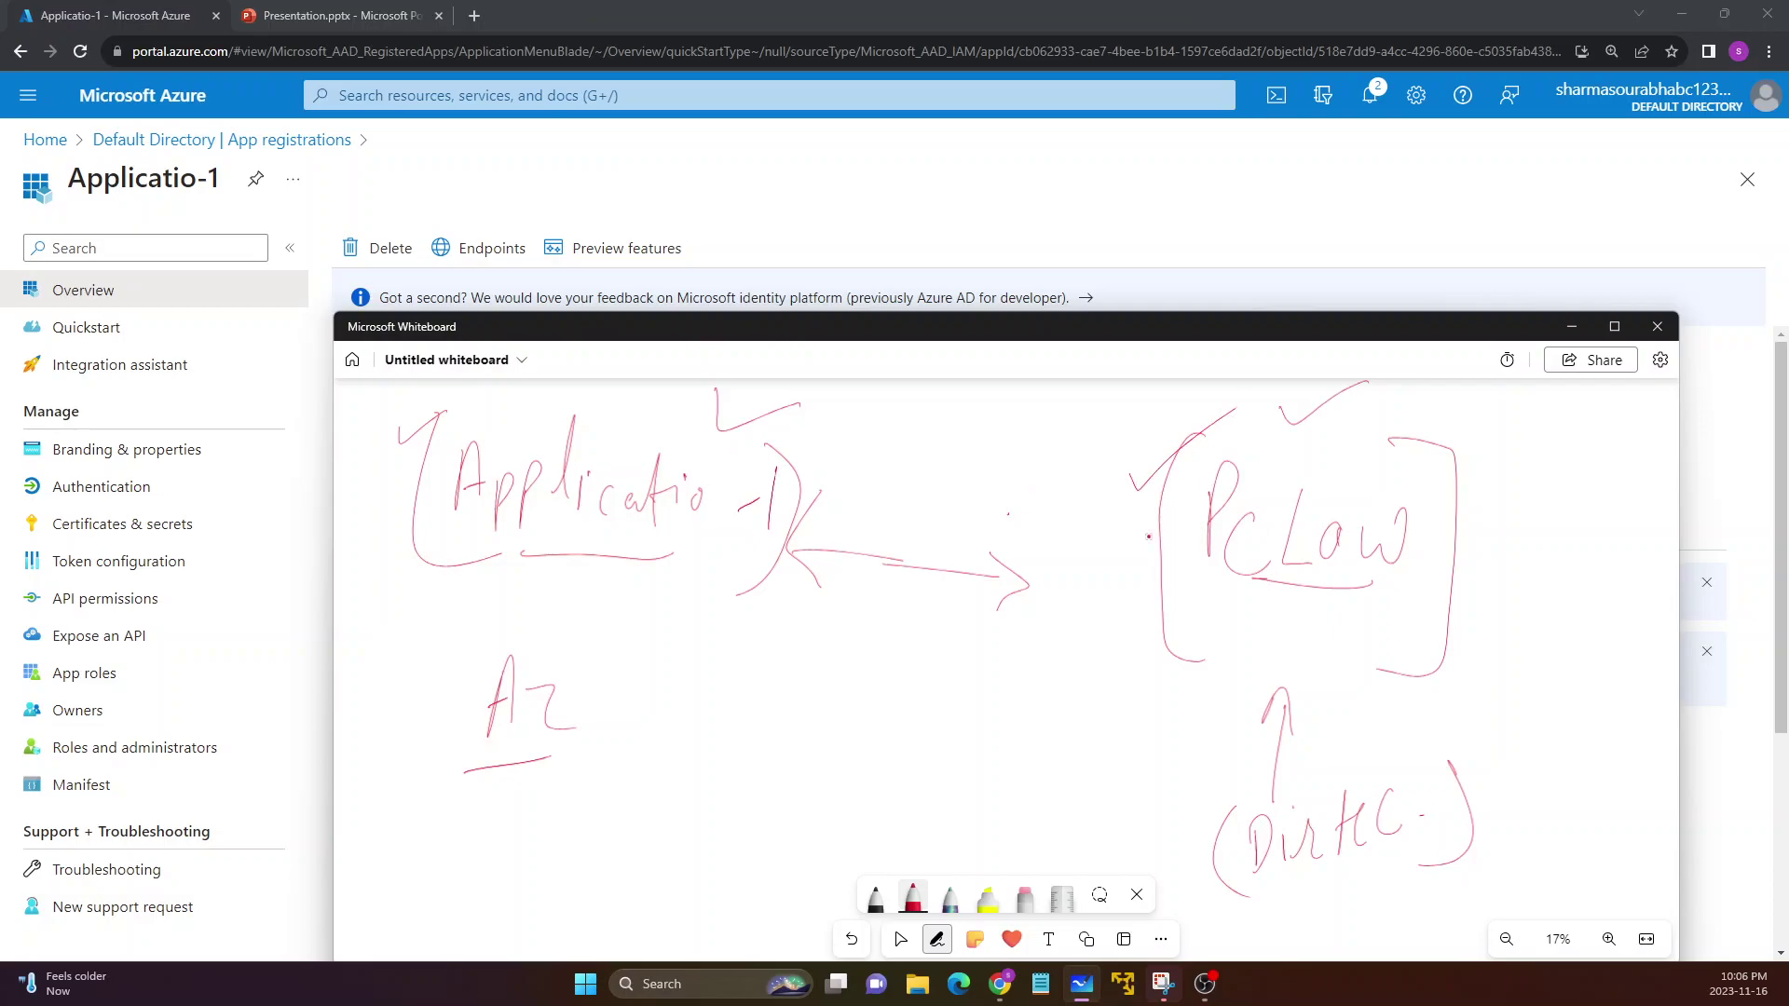
pyautogui.moveTo(1149, 630)
pyautogui.mouseDown()
pyautogui.moveTo(967, 718)
pyautogui.moveTo(718, 650)
pyautogui.mouseUp()
pyautogui.moveTo(692, 627)
pyautogui.mouseDown()
pyautogui.moveTo(696, 668)
pyautogui.moveTo(751, 645)
pyautogui.mouseUp()
pyautogui.moveTo(702, 321); pyautogui.dragTo(847, 633)
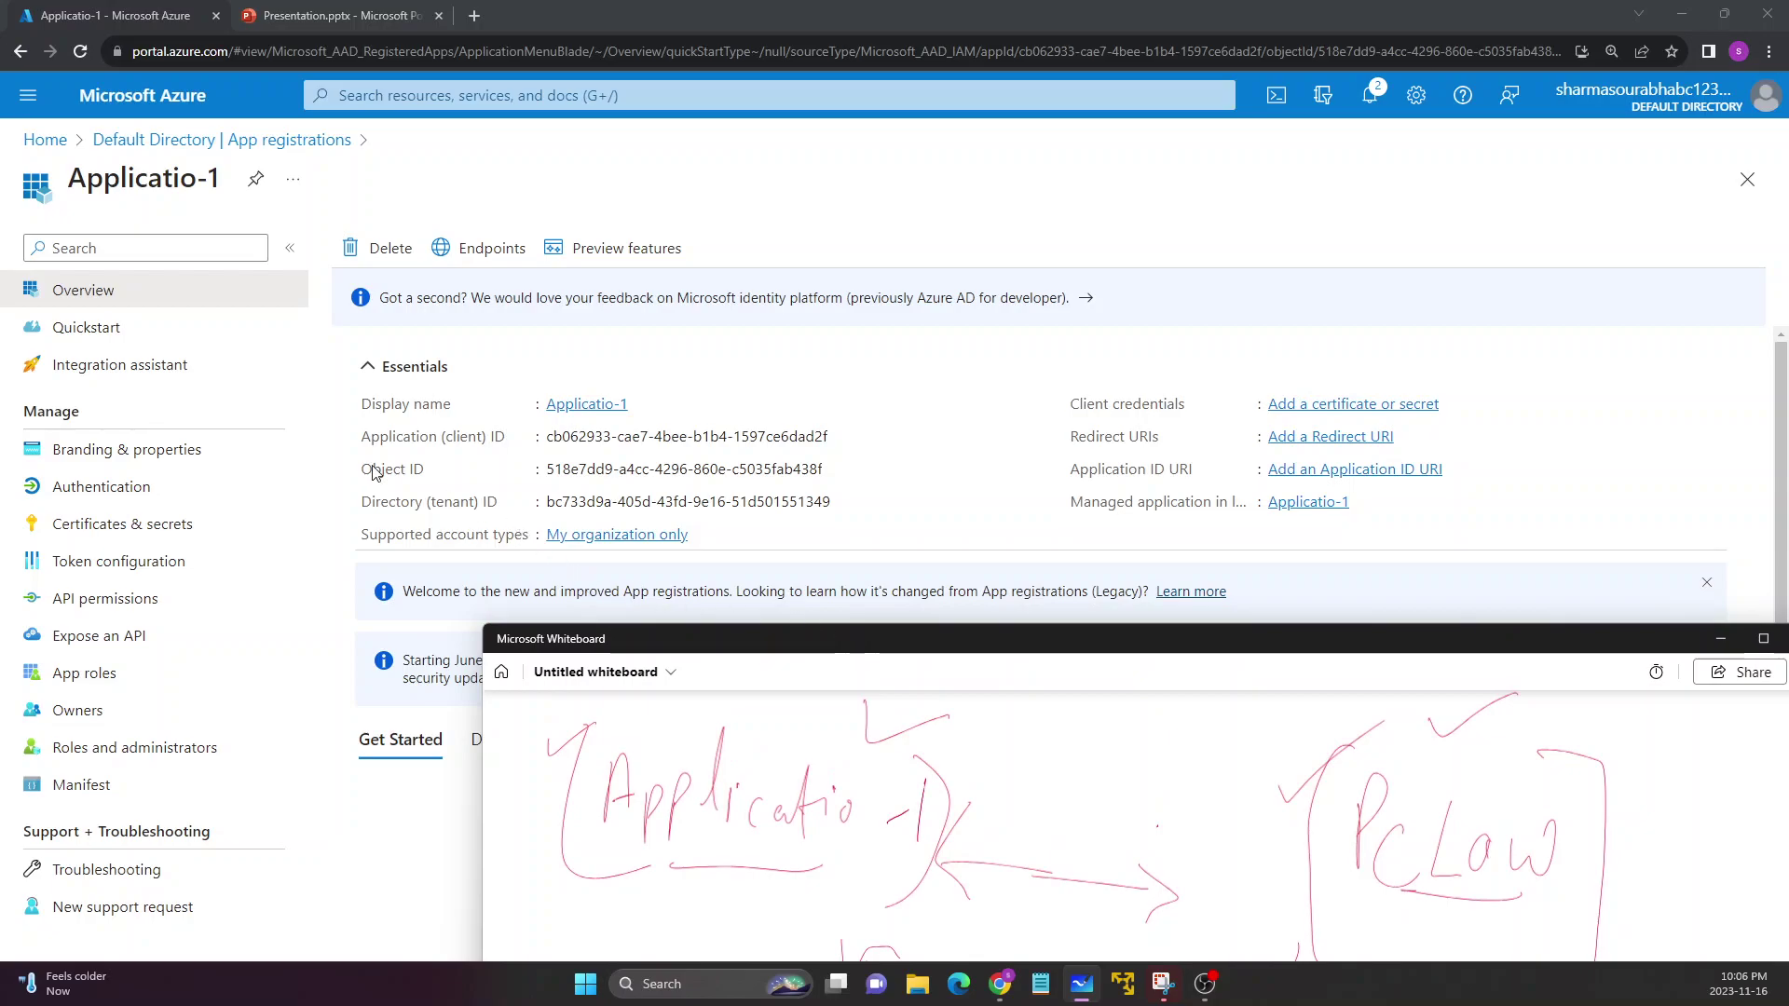
pyautogui.moveTo(562, 639); pyautogui.dragTo(457, 199)
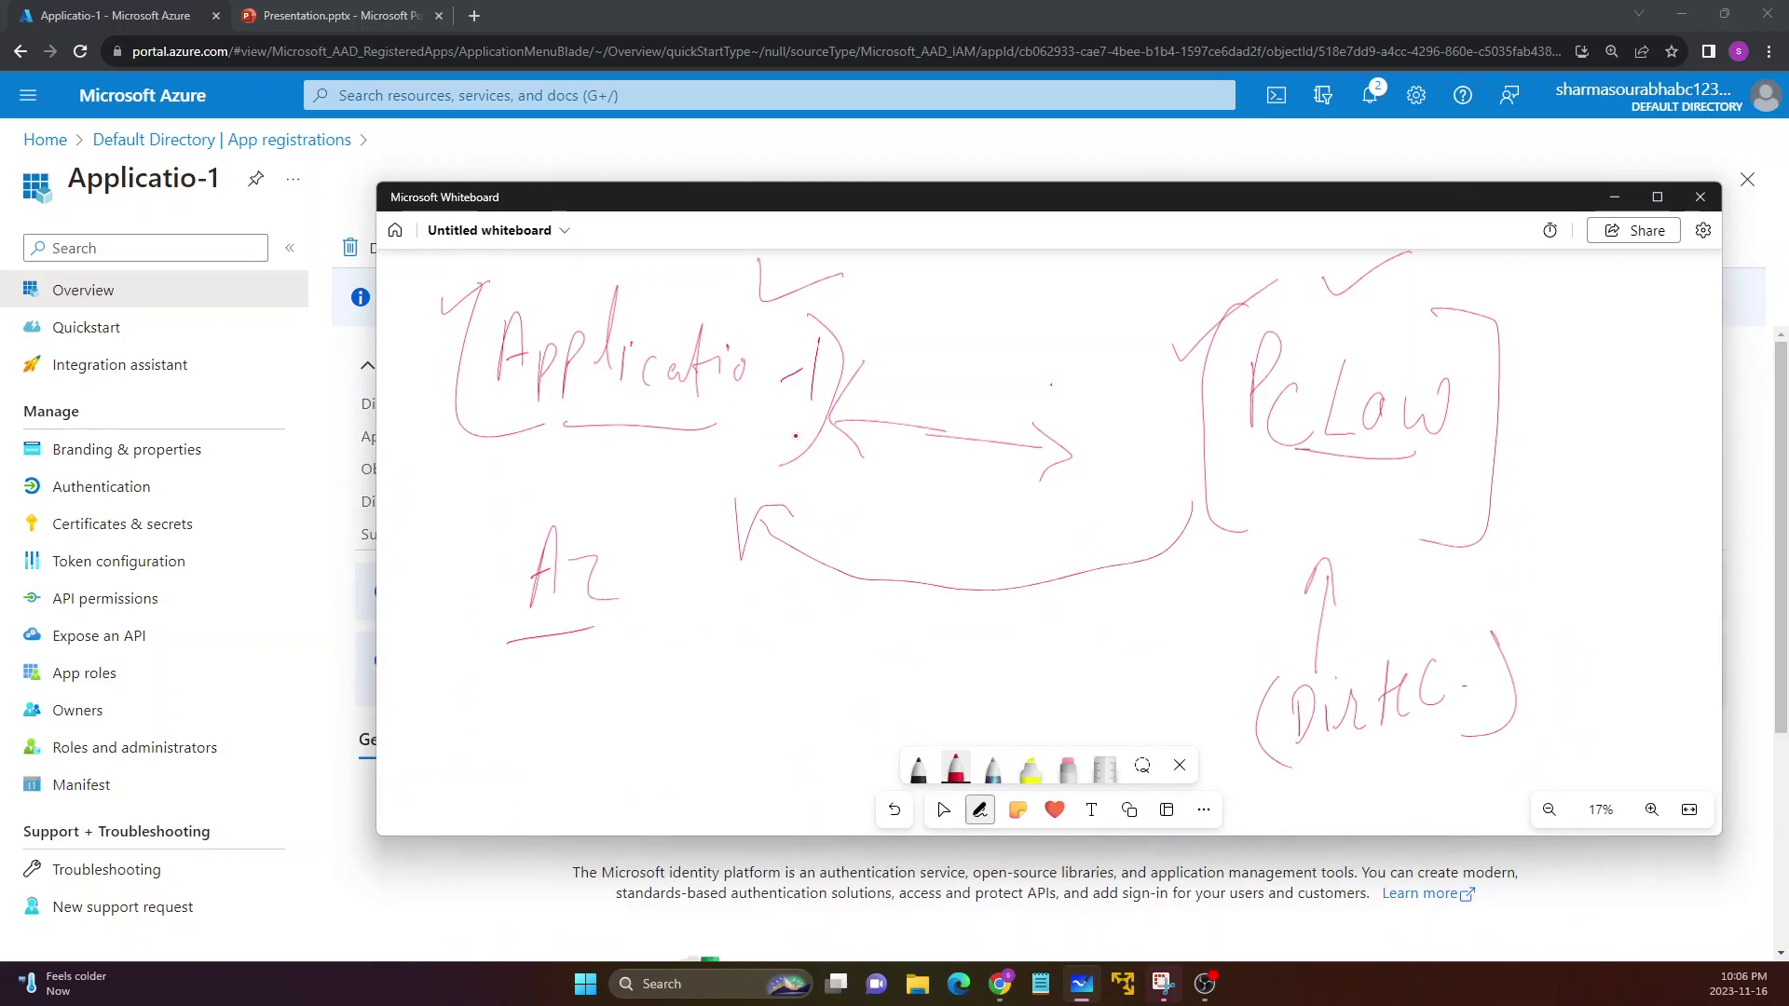
pyautogui.moveTo(1208, 342)
pyautogui.mouseDown()
pyautogui.moveTo(1048, 260)
pyautogui.moveTo(931, 312)
pyautogui.moveTo(951, 330)
pyautogui.mouseUp()
# Add a bracketed note with a leftward arrow and ticks, then minimise and select the Object ID
pyautogui.moveTo(1018, 662)
pyautogui.mouseDown()
pyautogui.moveTo(999, 673)
pyautogui.moveTo(1065, 676)
pyautogui.moveTo(1062, 713)
pyautogui.mouseUp()
pyautogui.moveTo(1096, 638); pyautogui.dragTo(1099, 687)
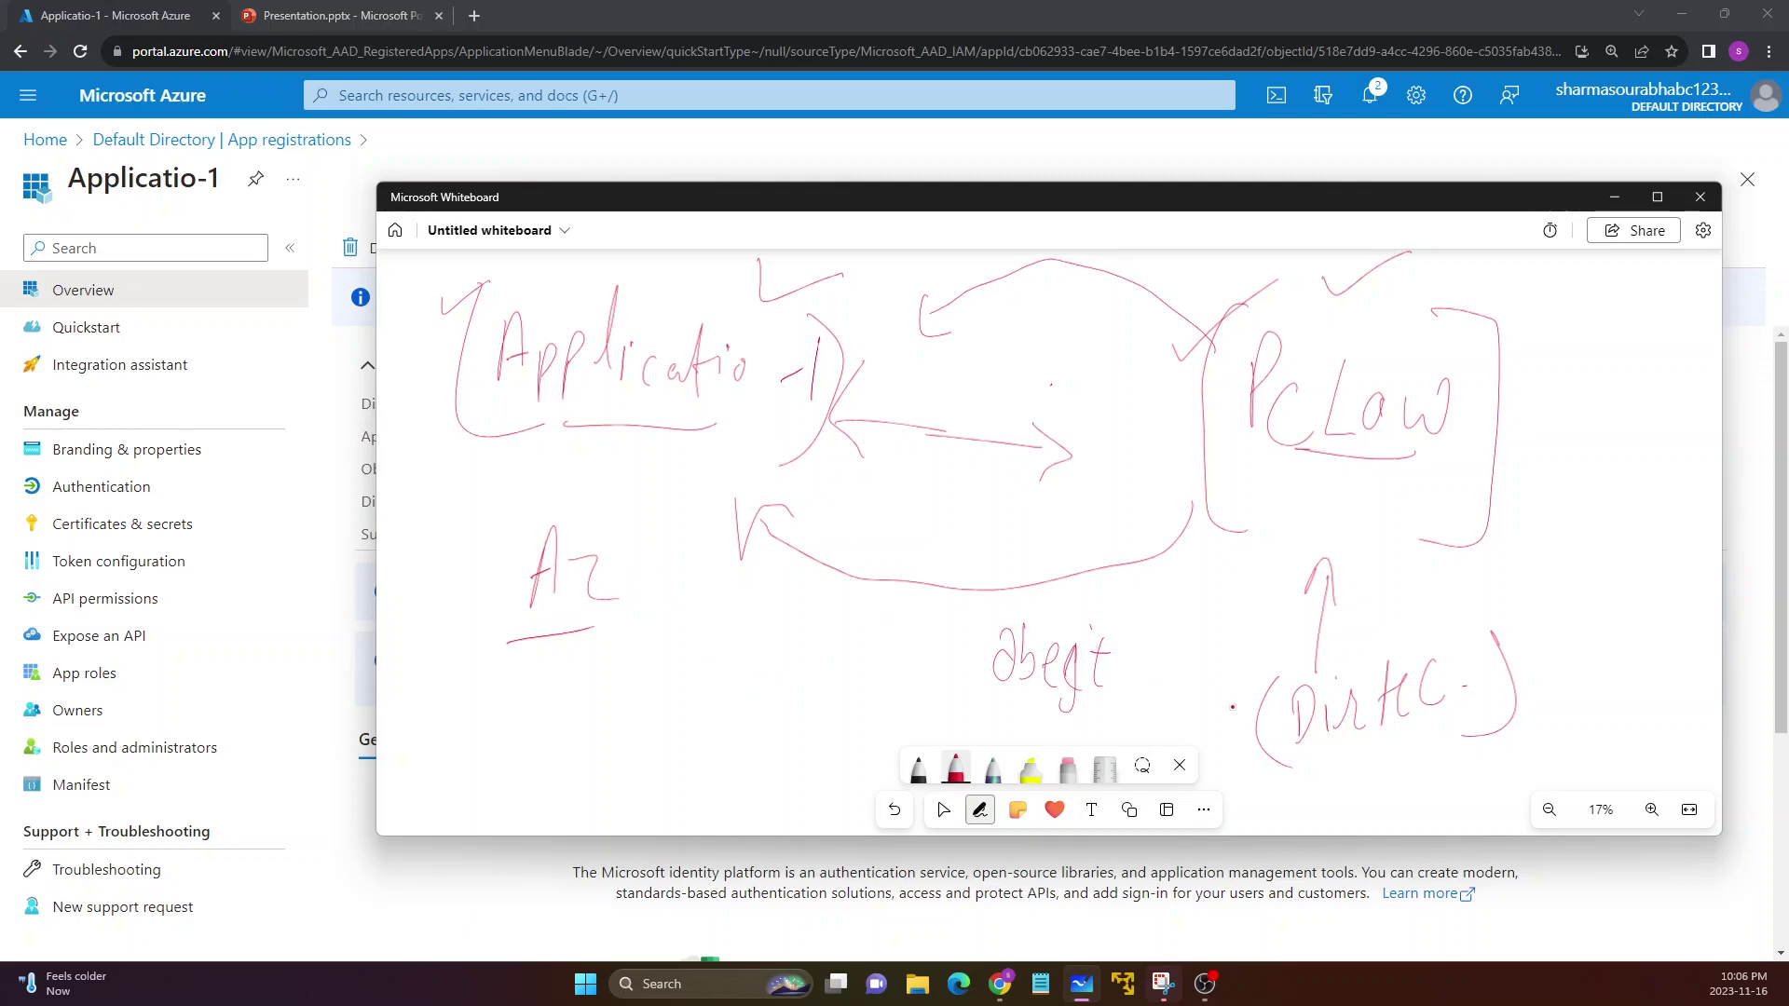
pyautogui.moveTo(1235, 529)
pyautogui.mouseDown()
pyautogui.moveTo(1123, 570)
pyautogui.moveTo(793, 551)
pyautogui.moveTo(812, 580)
pyautogui.mouseUp()
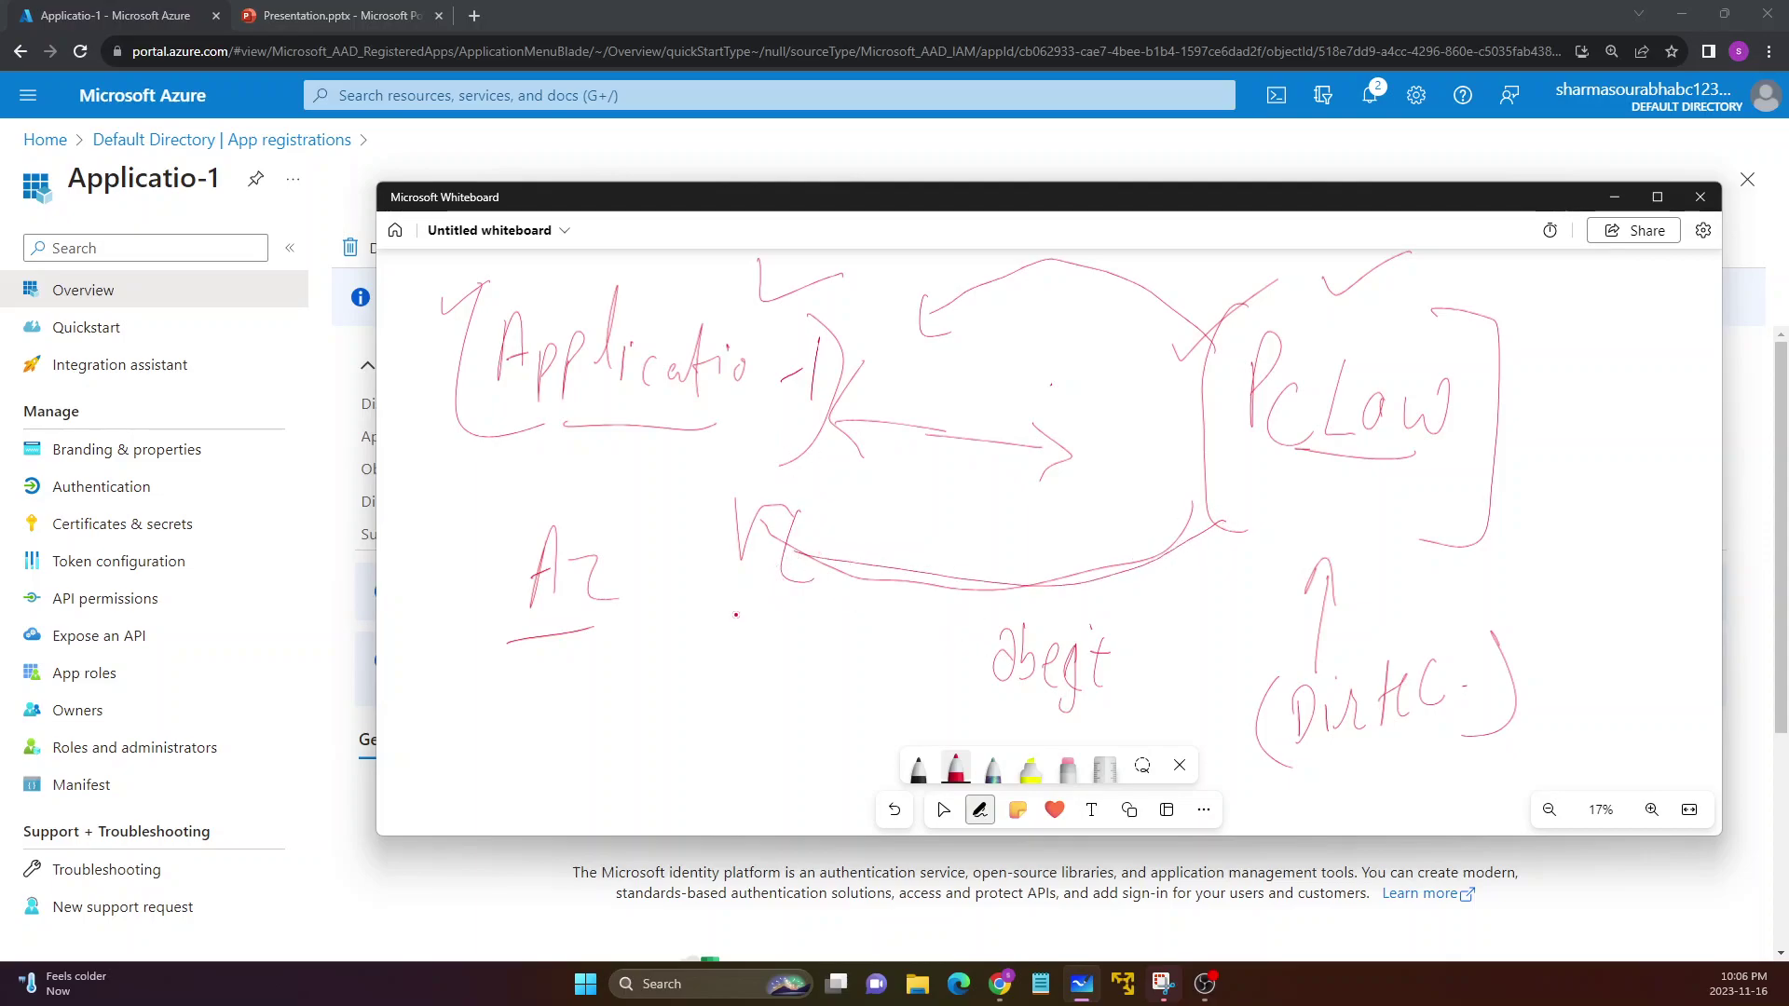
pyautogui.moveTo(1022, 624); pyautogui.dragTo(1015, 710)
pyautogui.moveTo(1113, 630); pyautogui.dragTo(1106, 727)
pyautogui.moveTo(1260, 312); pyautogui.dragTo(1304, 292)
pyautogui.moveTo(965, 678)
pyautogui.mouseDown()
pyautogui.moveTo(886, 713)
pyautogui.moveTo(724, 716)
pyautogui.moveTo(713, 740)
pyautogui.moveTo(757, 723)
pyautogui.mouseUp()
pyautogui.moveTo(499, 270); pyautogui.dragTo(559, 263)
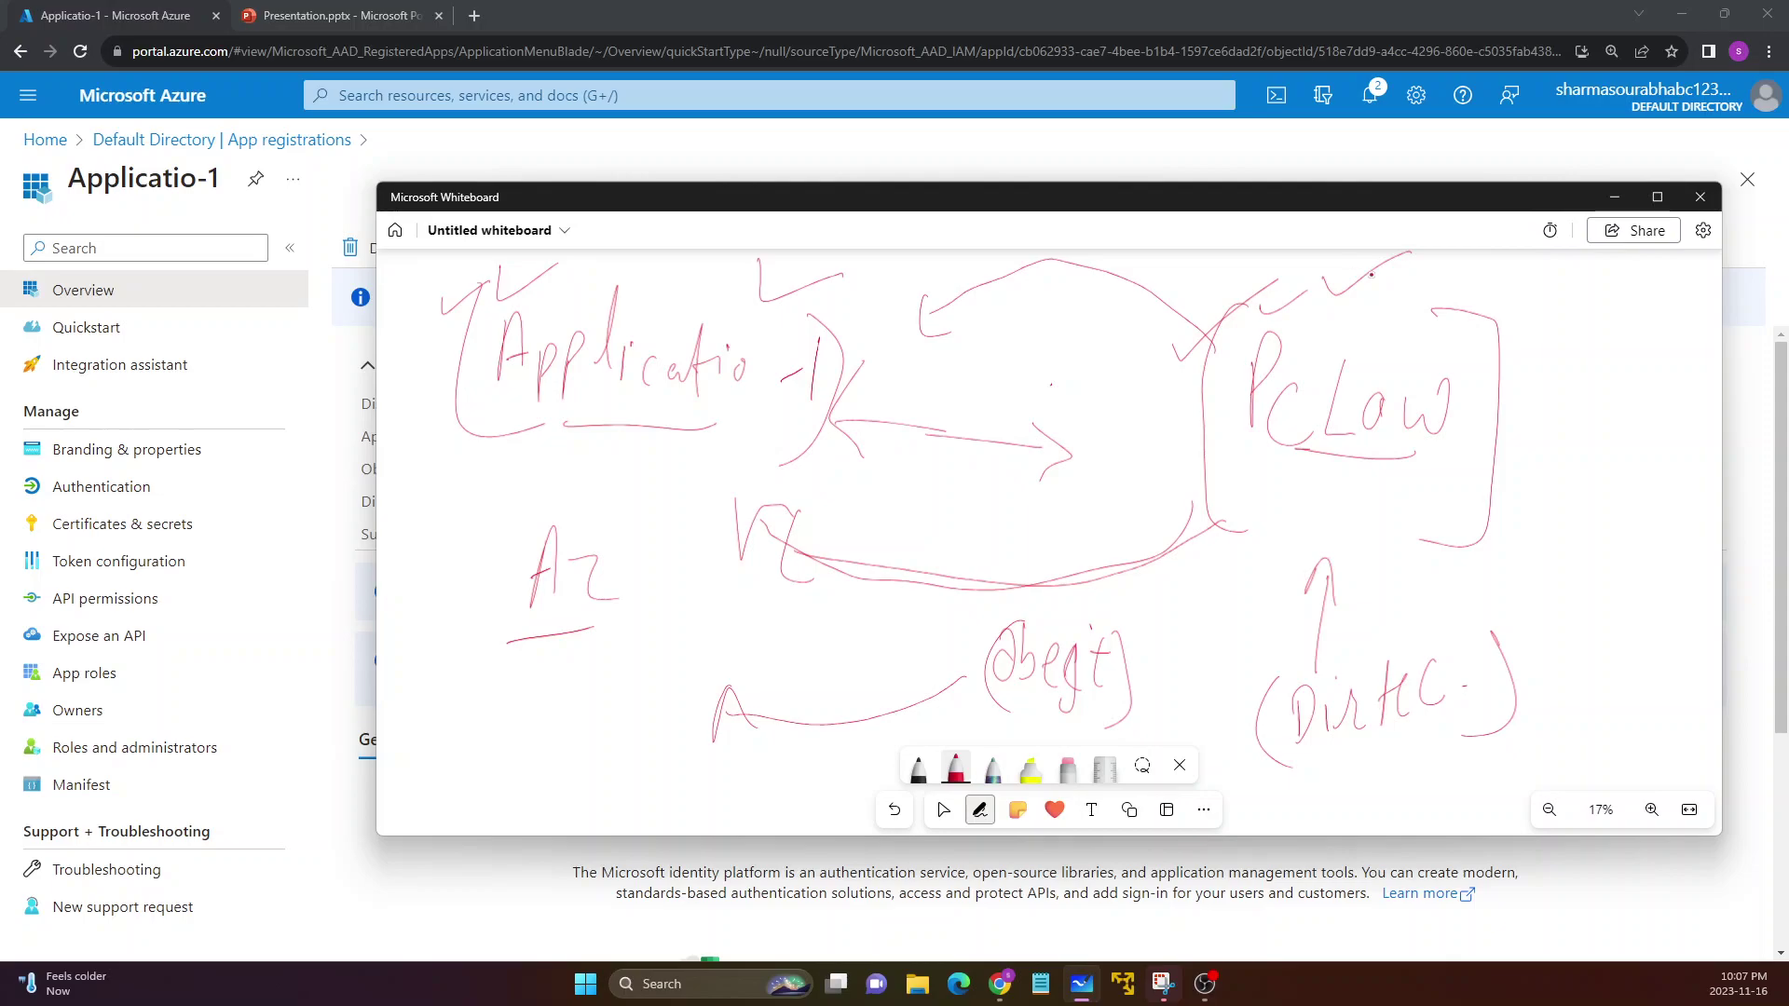
pyautogui.click(1615, 197)
pyautogui.moveTo(551, 472); pyautogui.dragTo(822, 480)
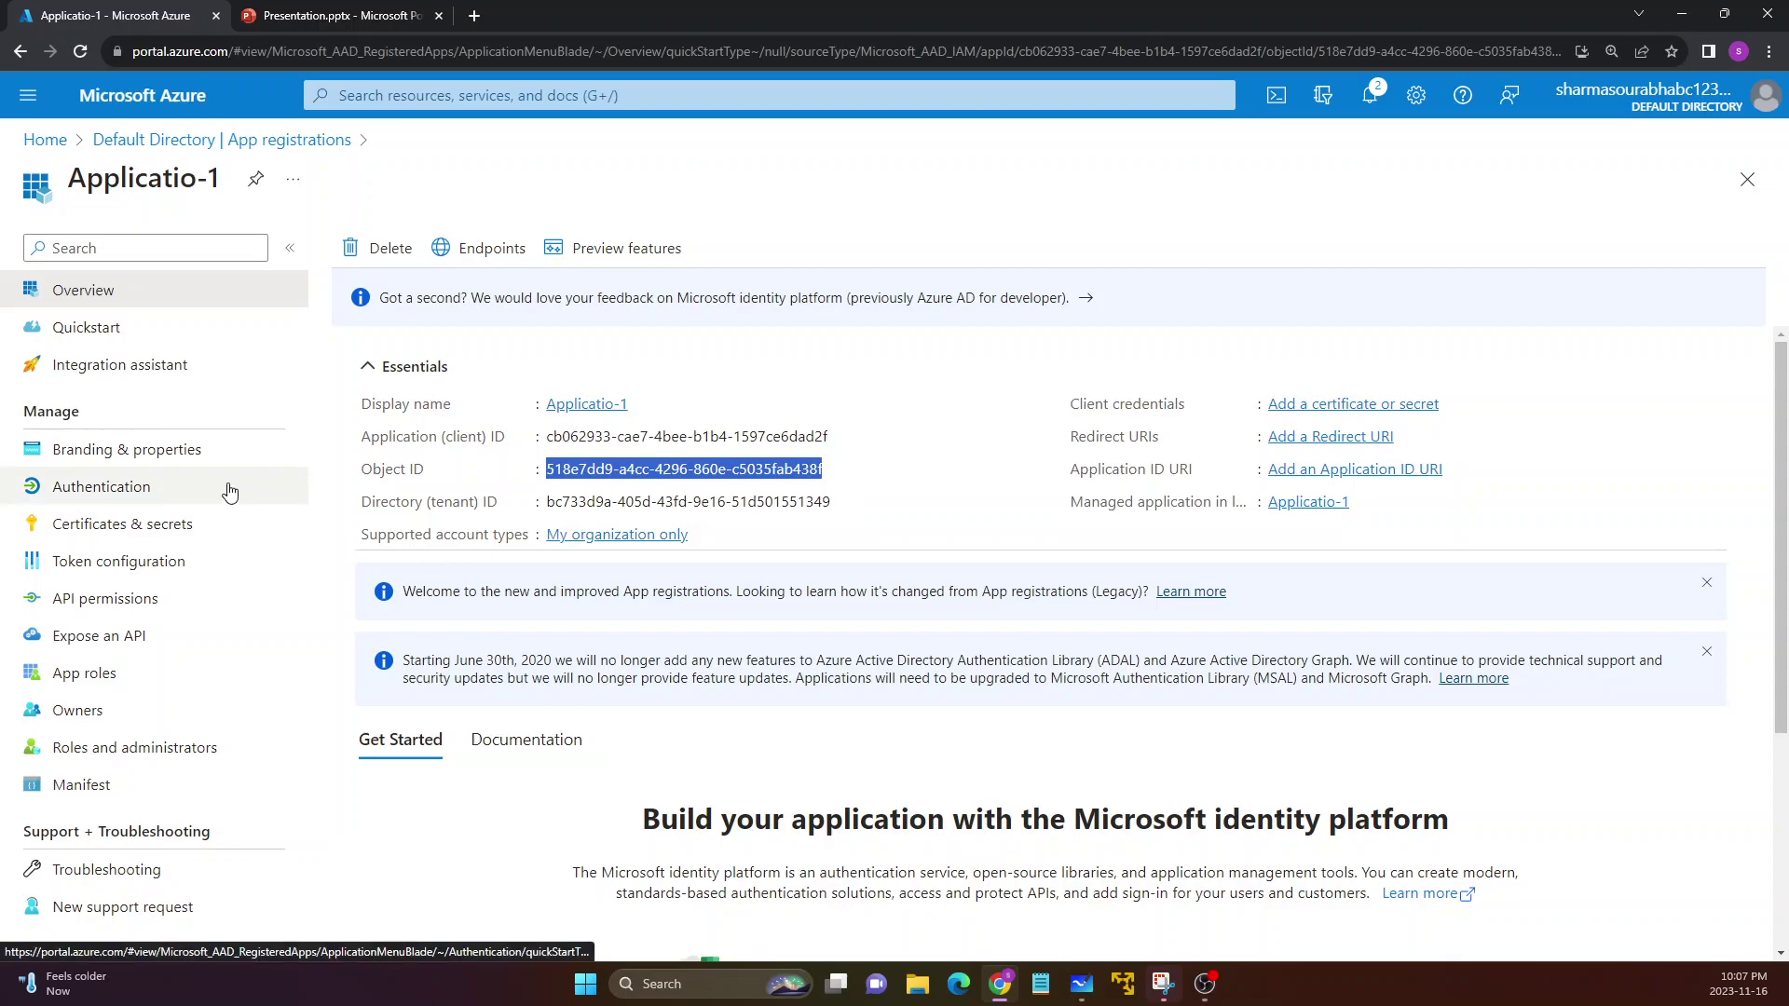
# Open Certificates & secrets for Applicatio-1
pyautogui.click(140, 542)
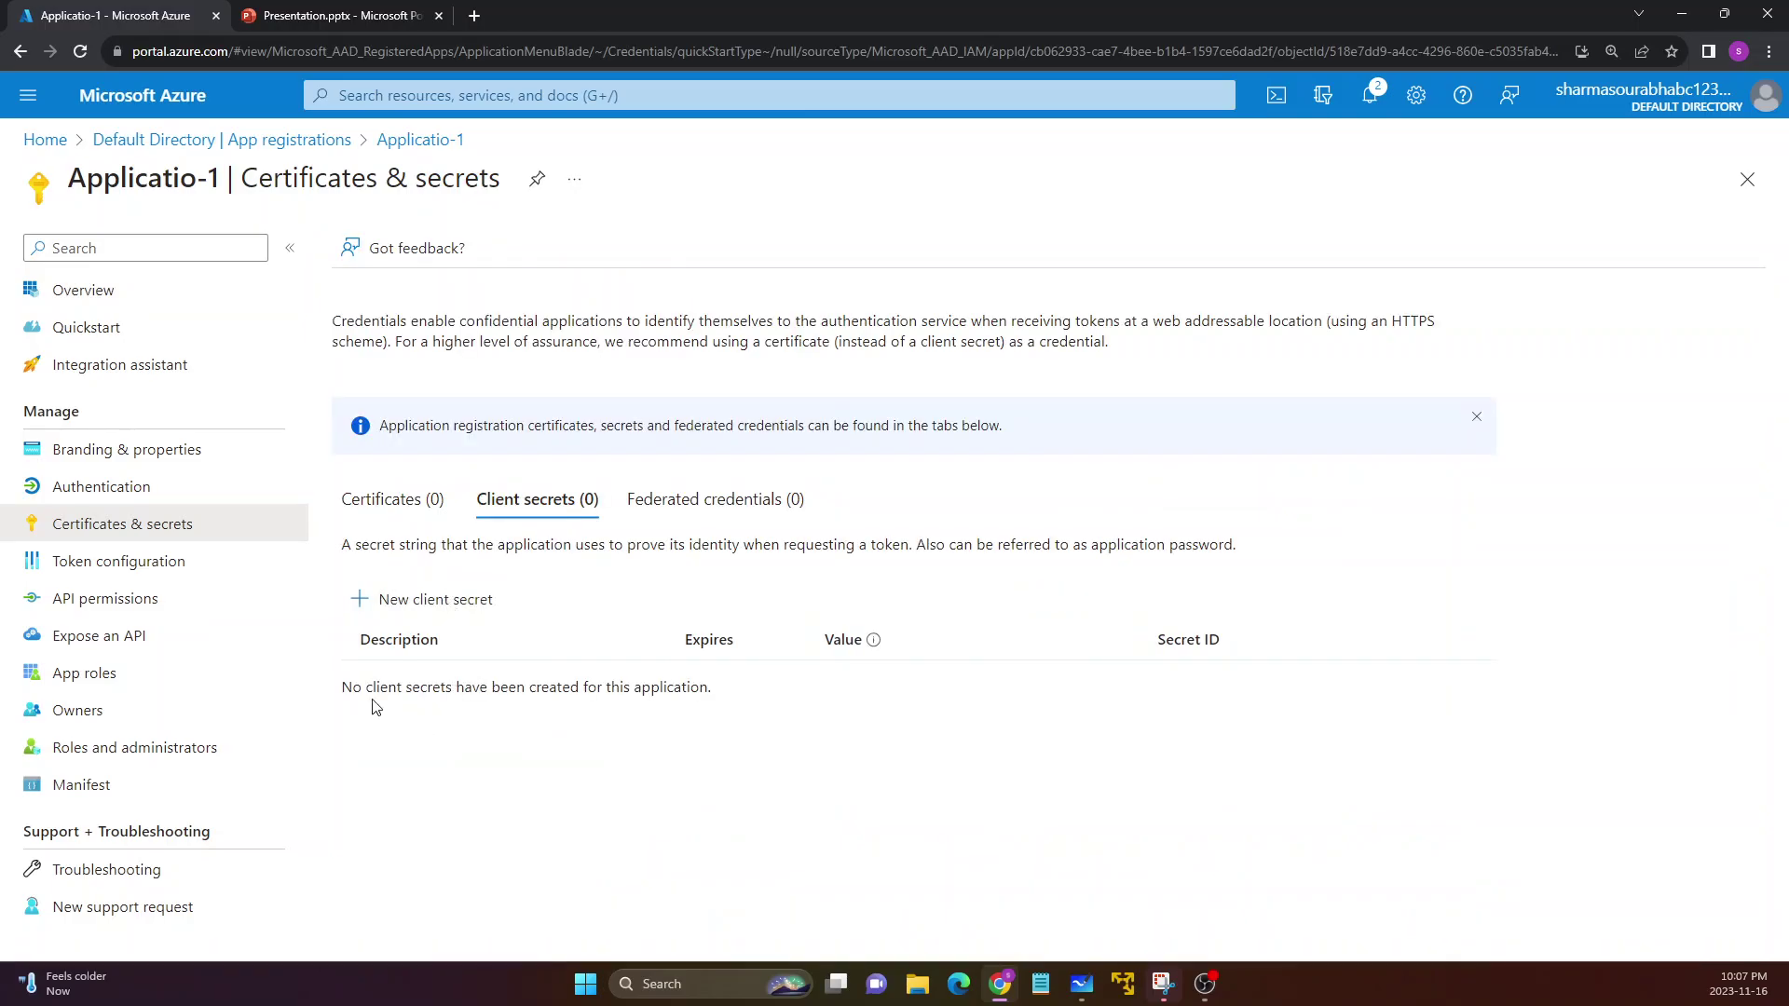
pyautogui.moveTo(354, 687); pyautogui.dragTo(751, 687)
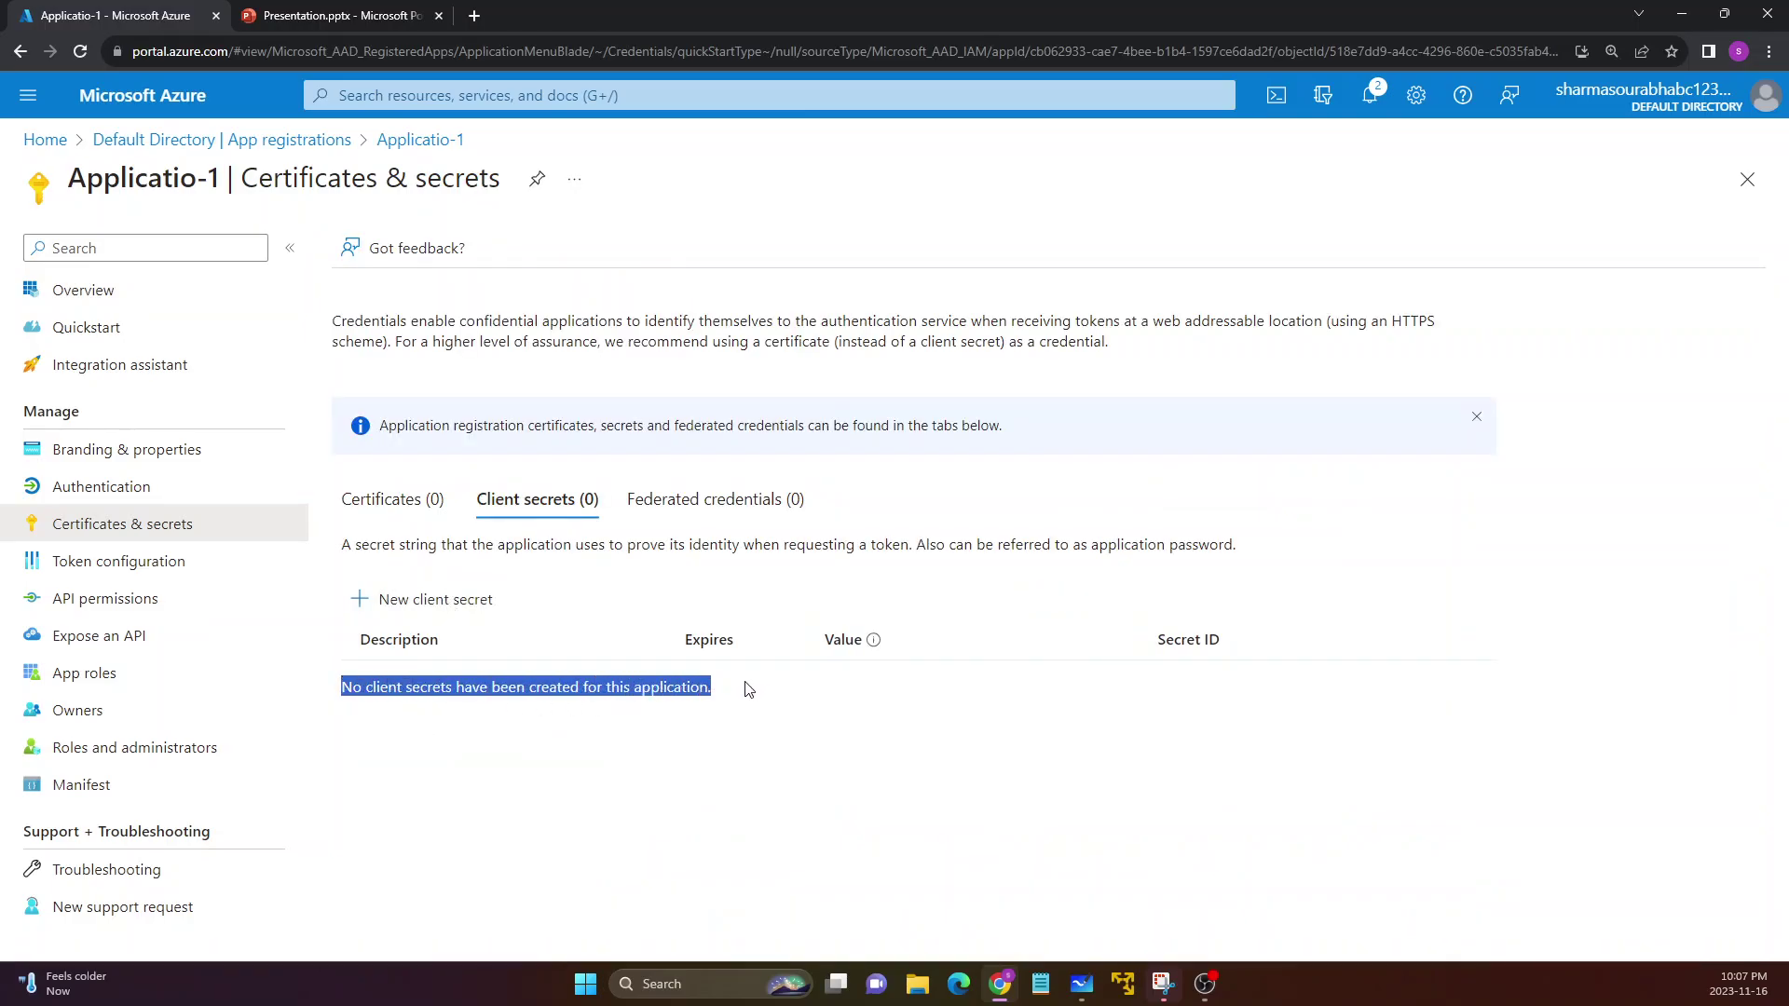
pyautogui.click(136, 294)
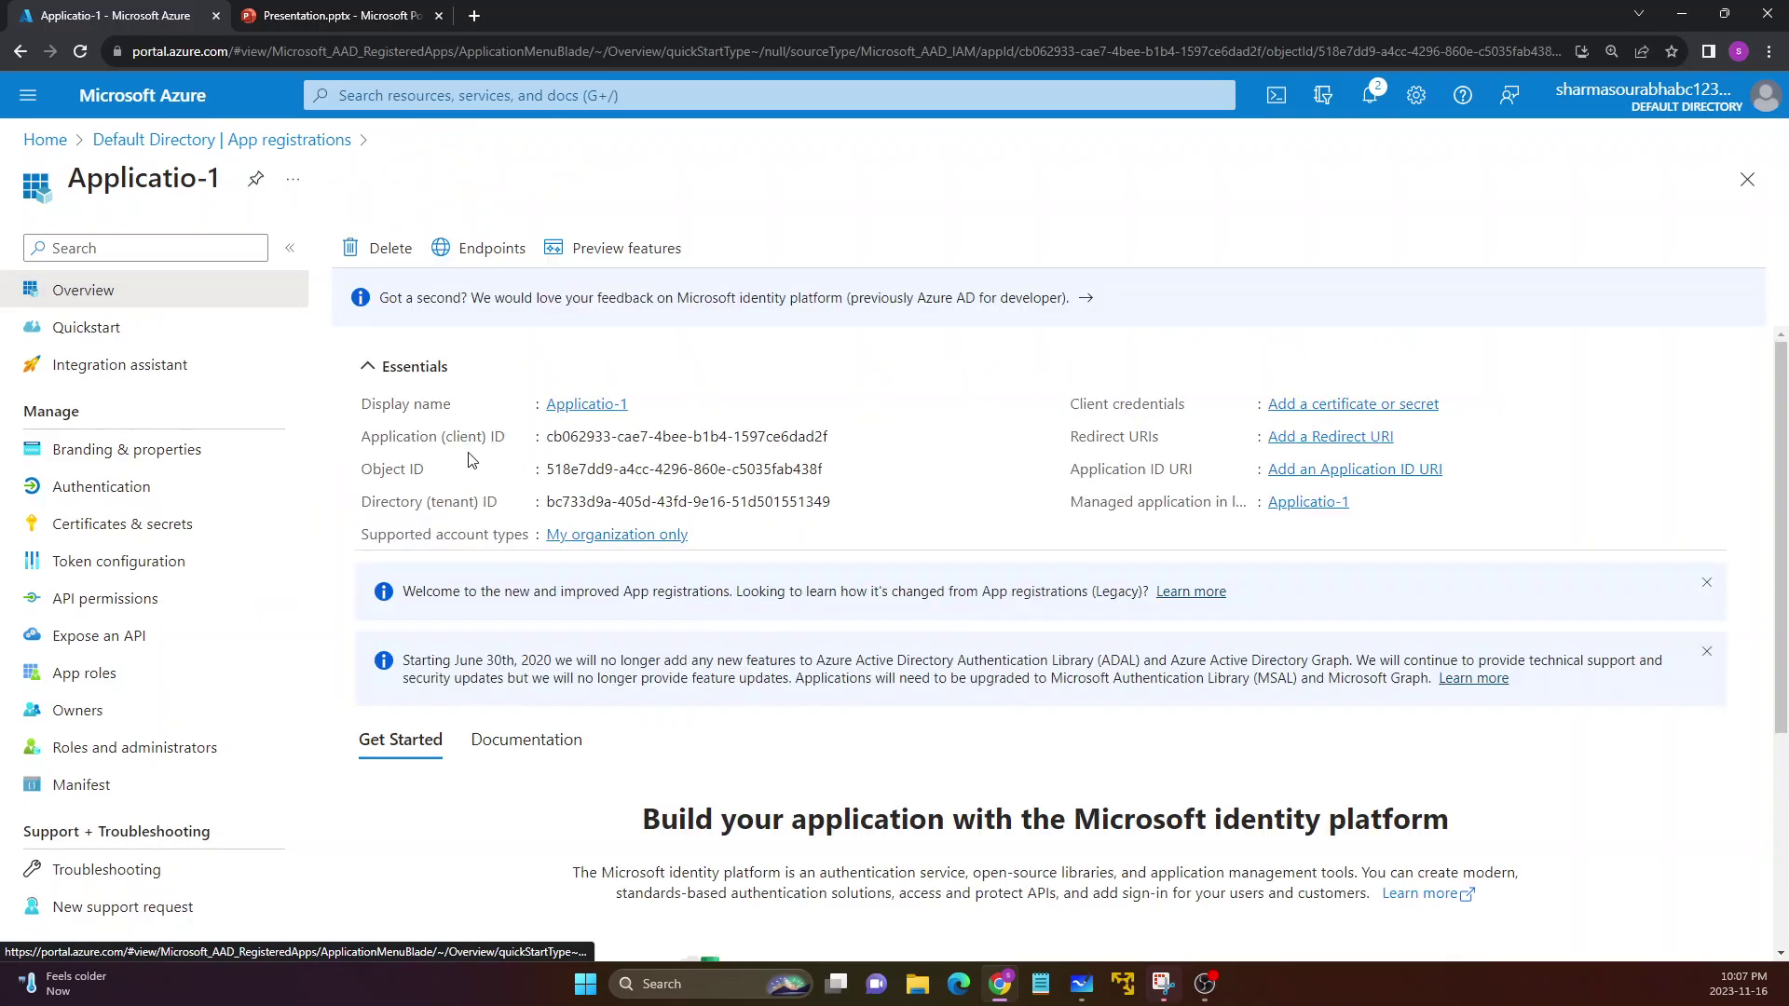
pyautogui.moveTo(403, 502); pyautogui.dragTo(686, 501)
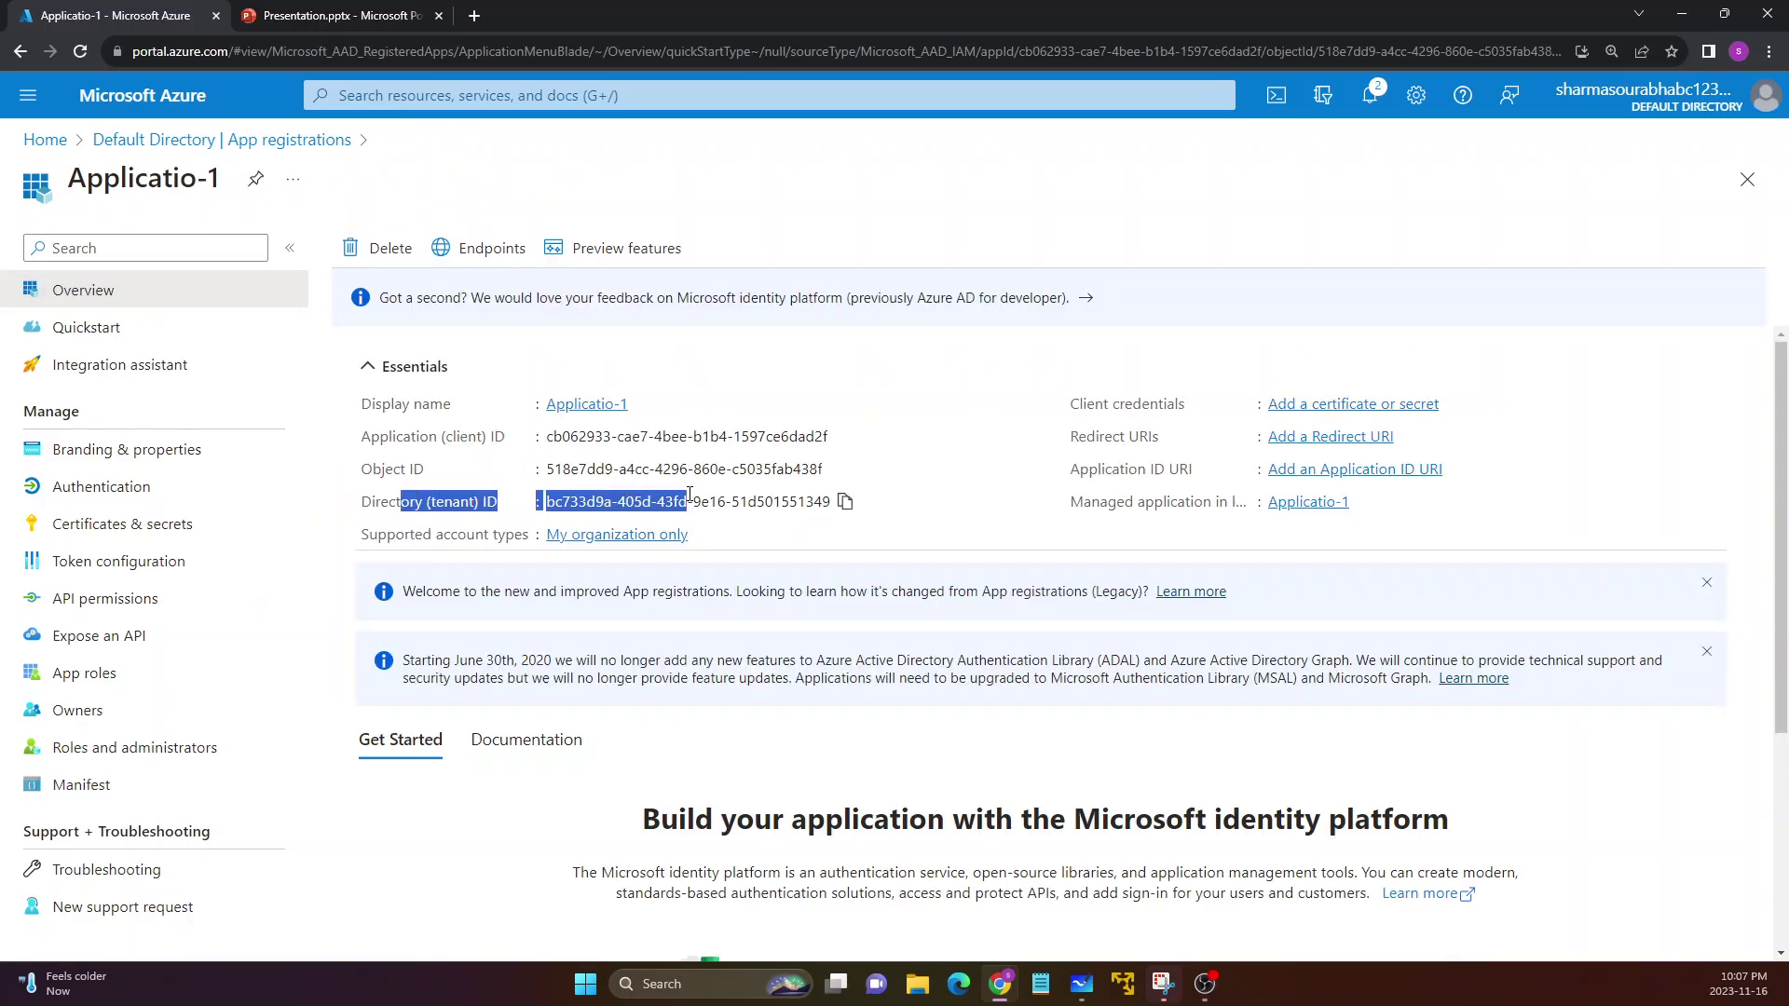
pyautogui.moveTo(362, 468); pyautogui.dragTo(824, 470)
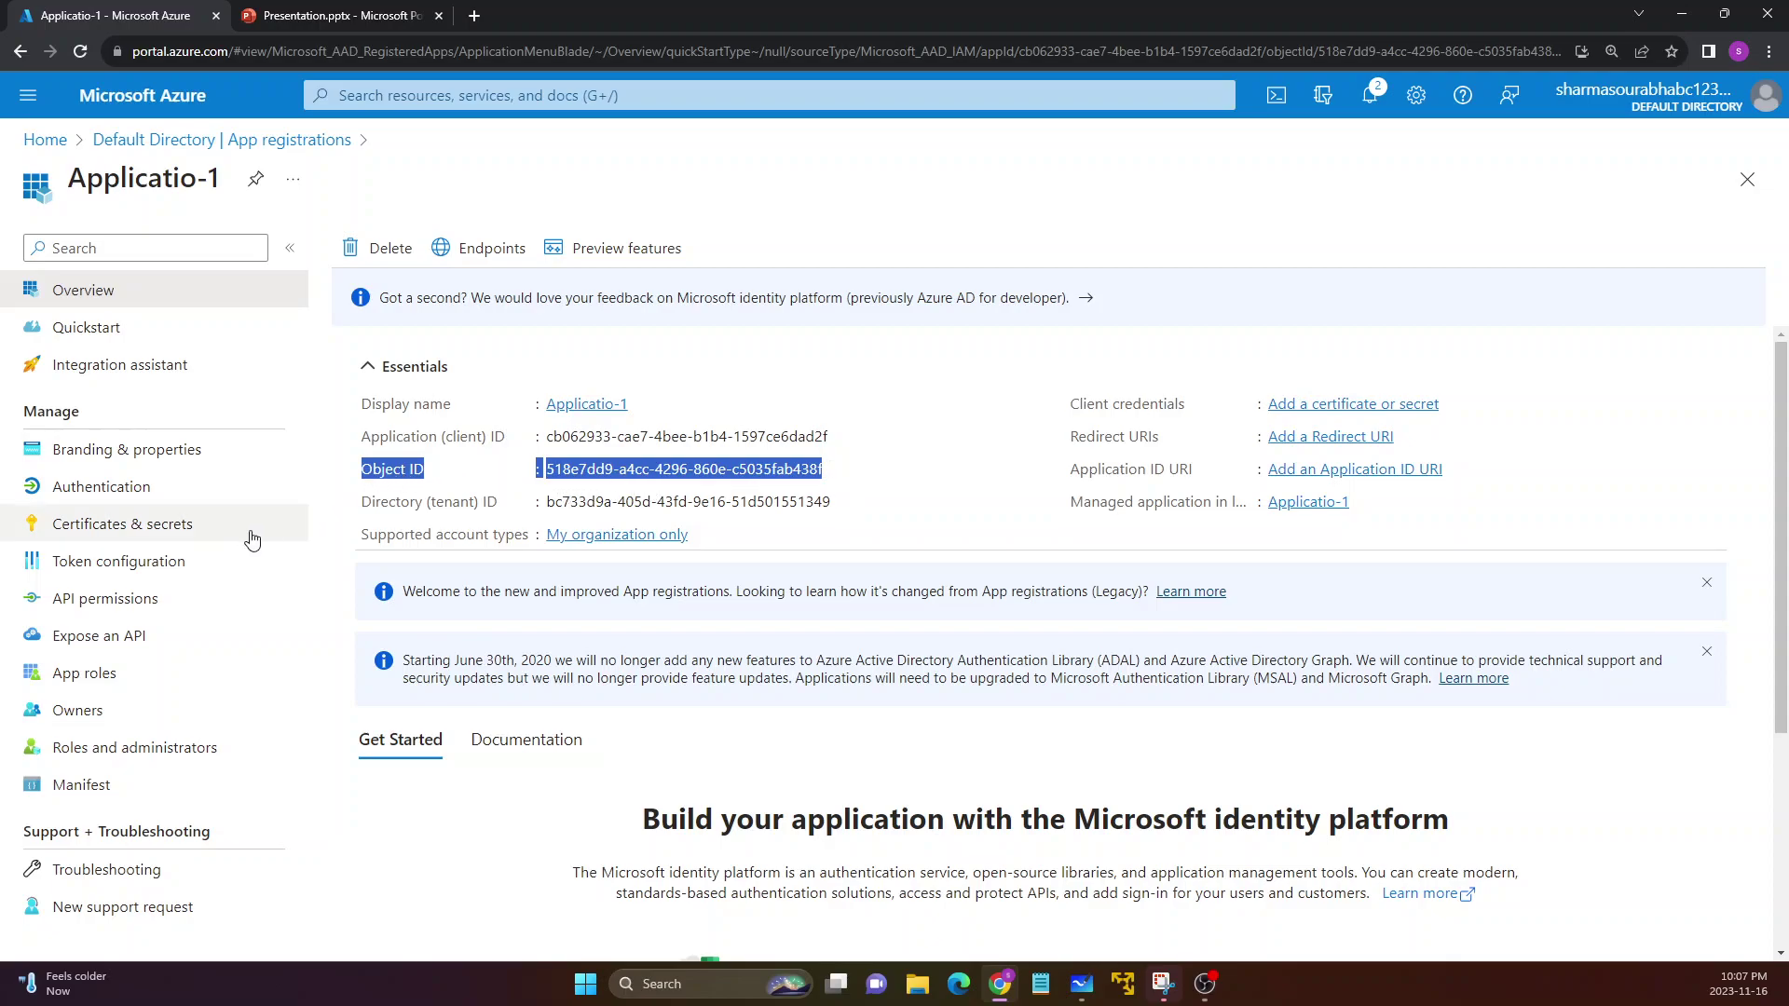
pyautogui.click(164, 554)
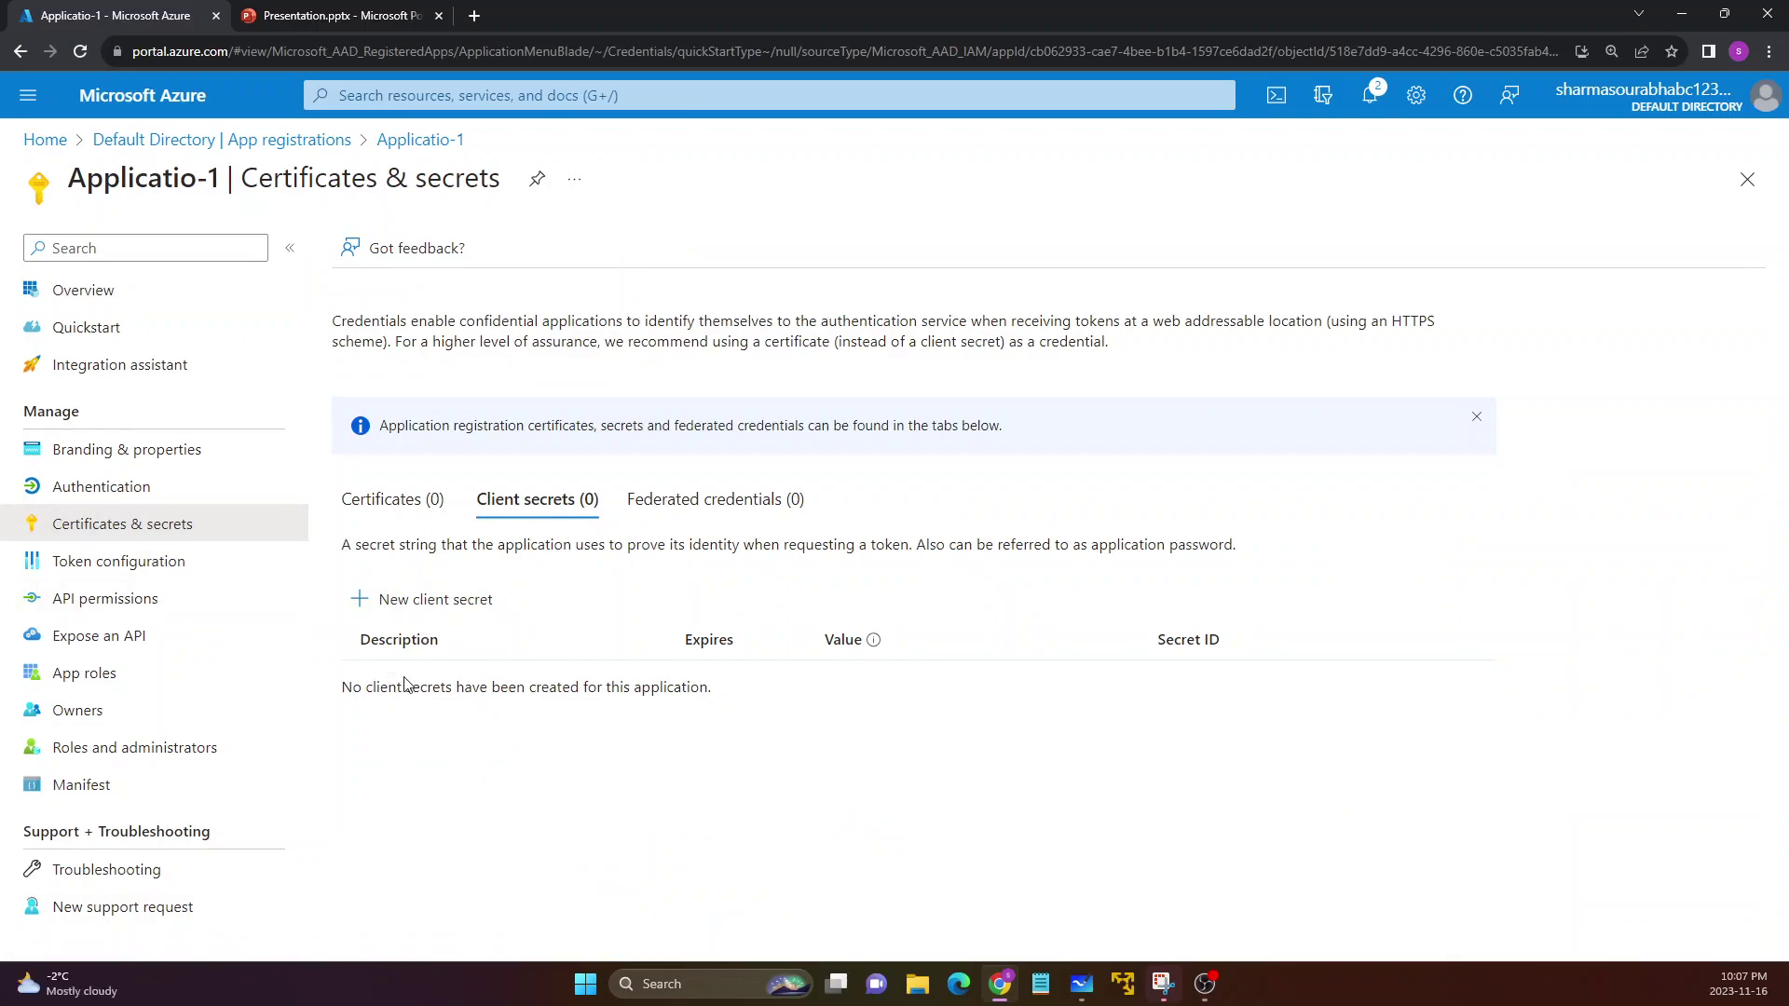
# Add a client secret described 'TEST' with the Recommended: 180 days expiry
pyautogui.click(391, 609)
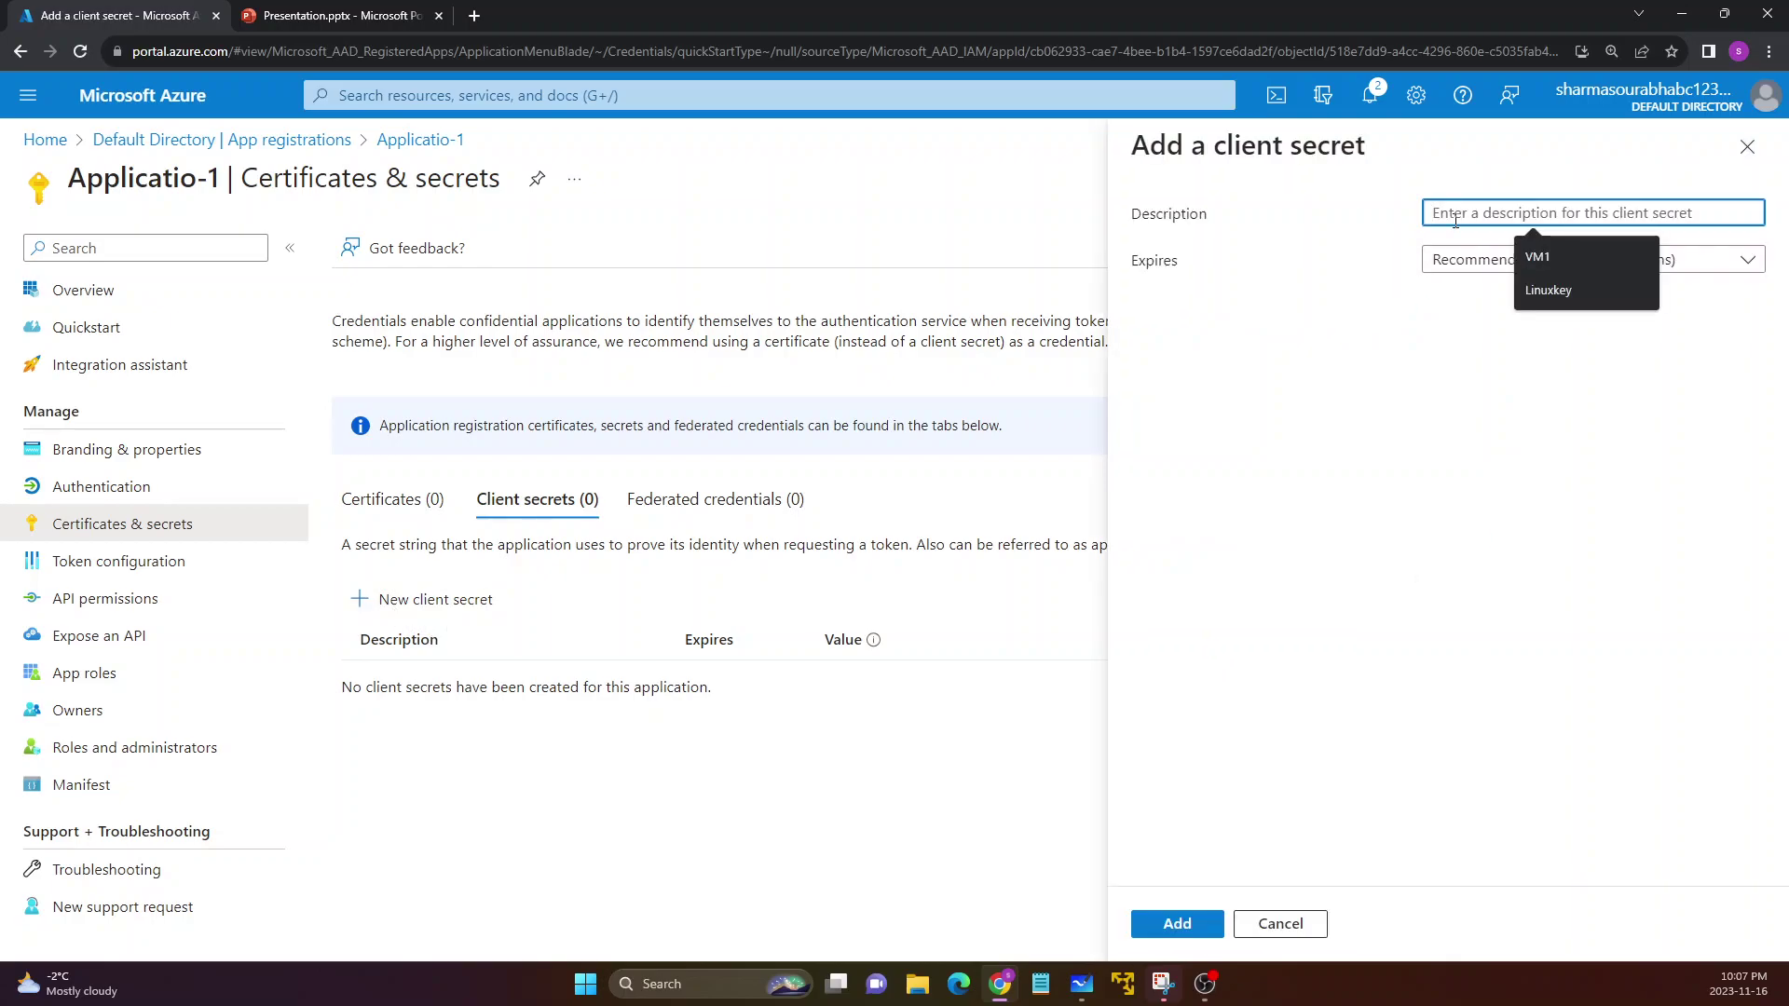
pyautogui.write('TEST')
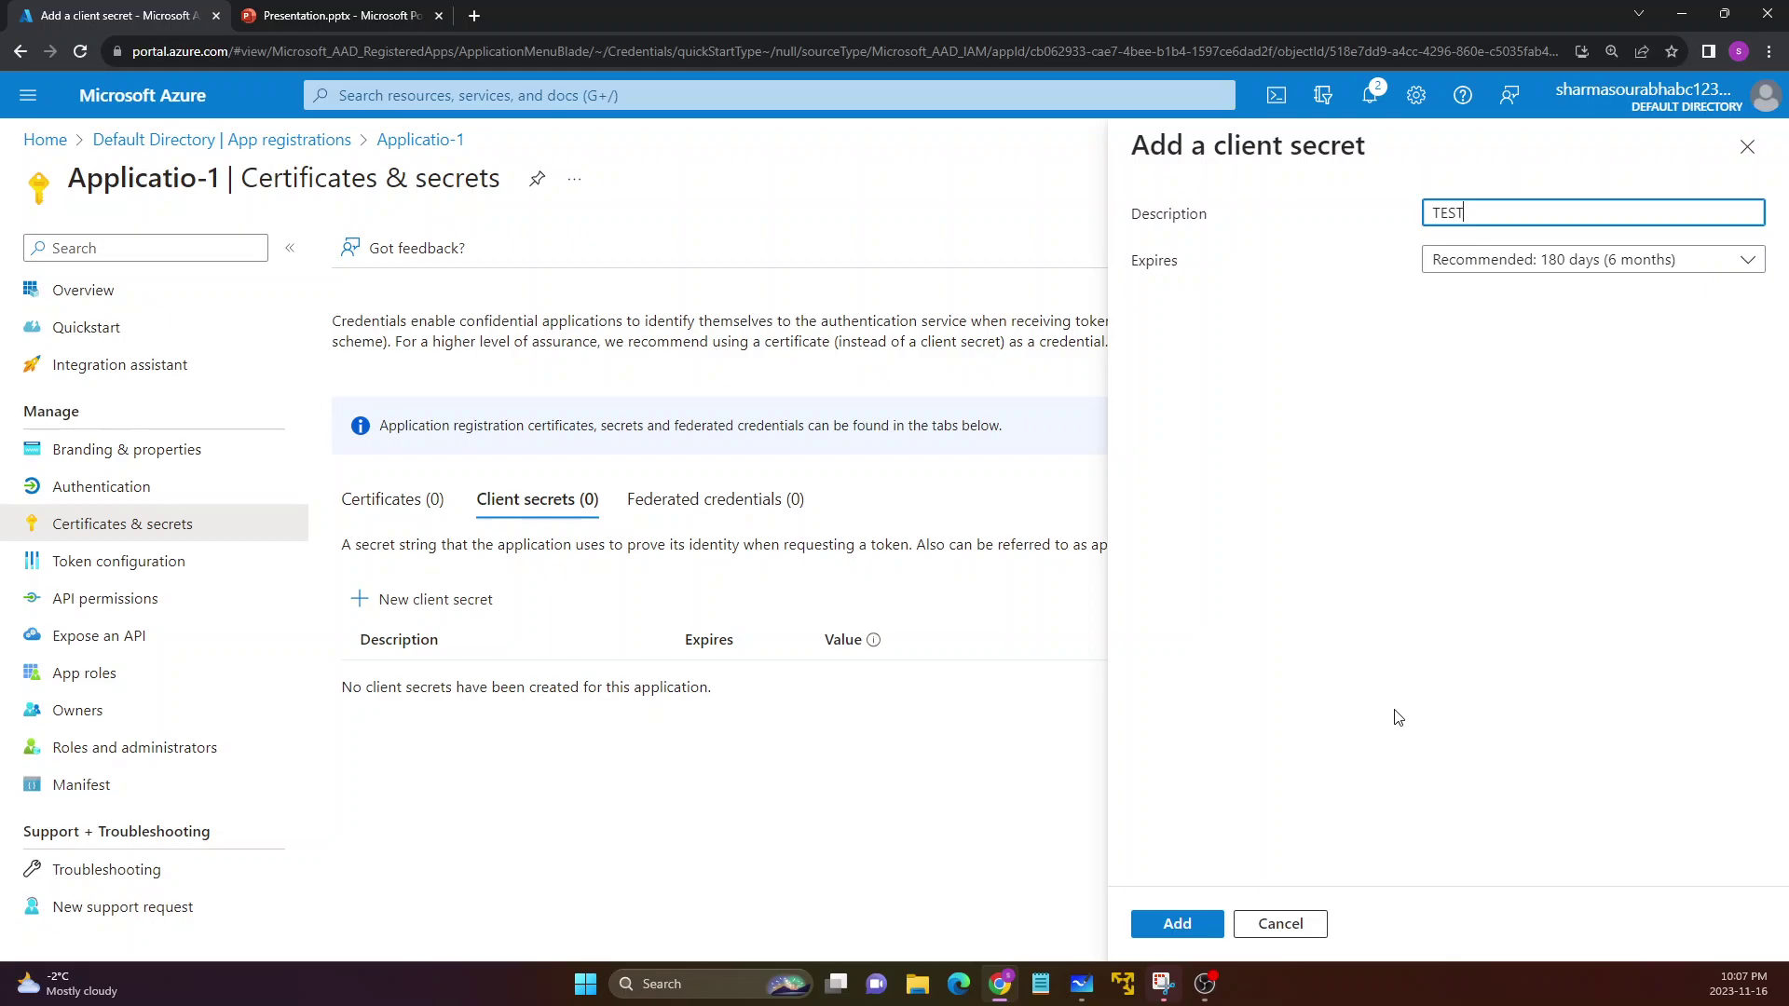
pyautogui.click(1148, 266)
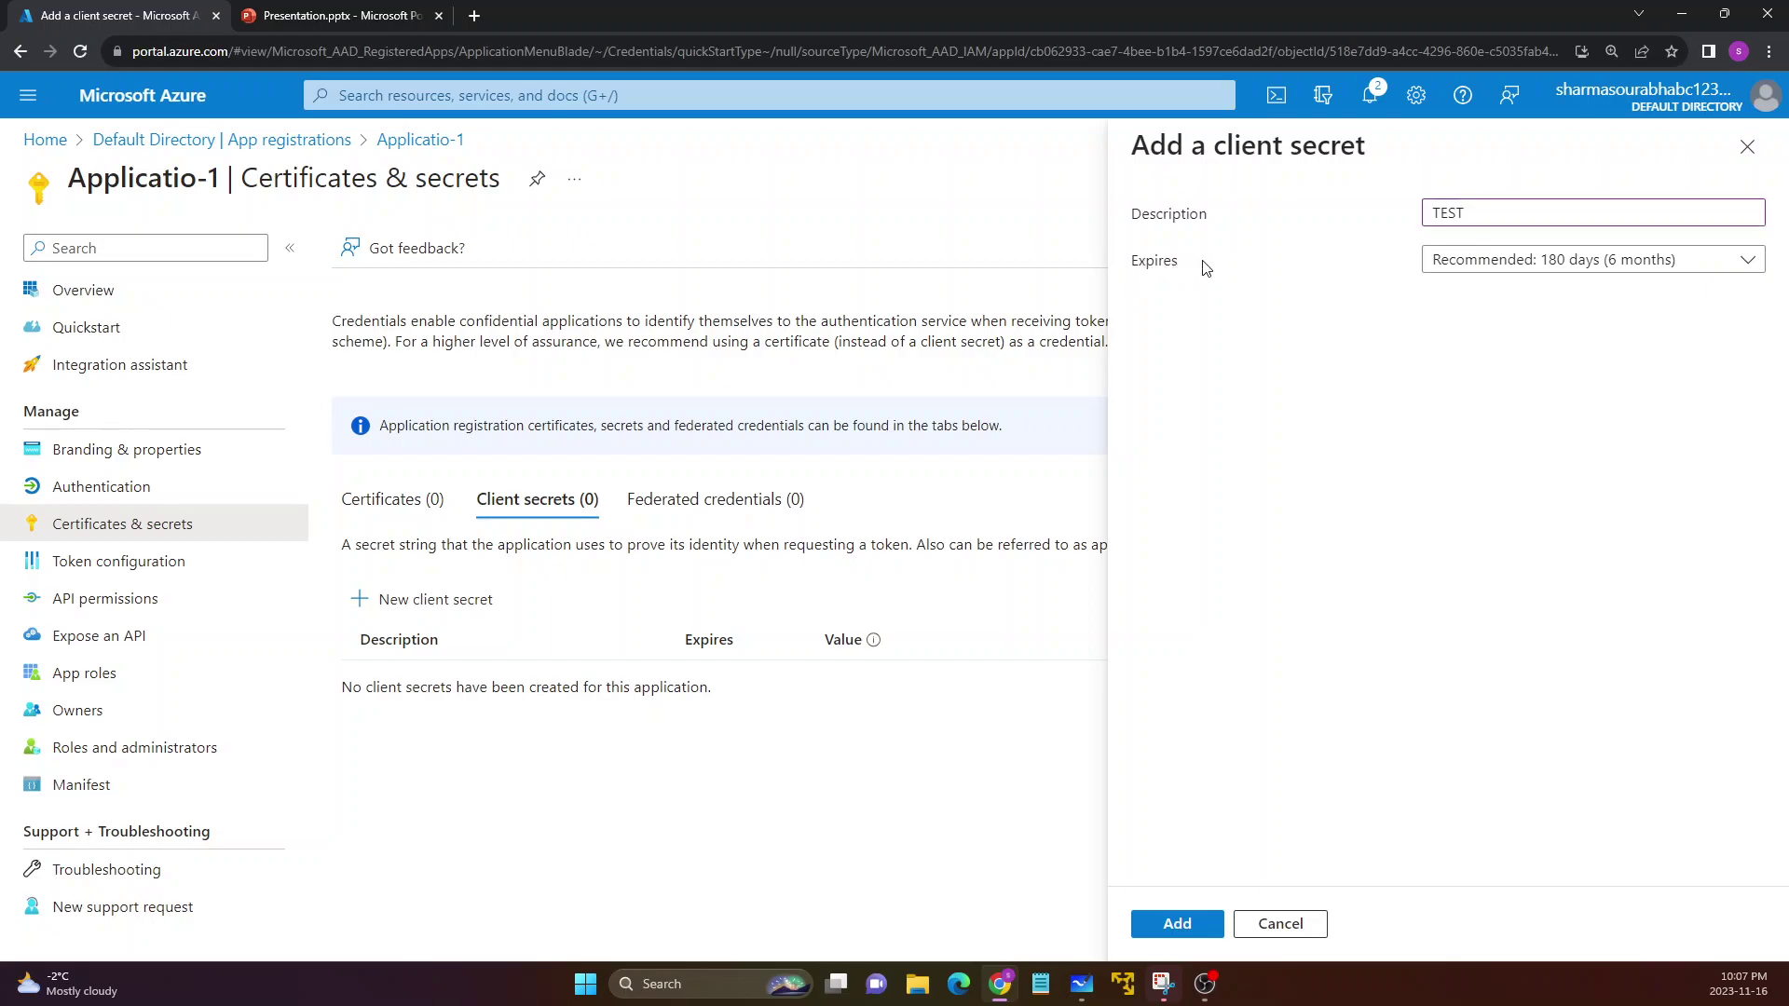
pyautogui.click(1536, 268)
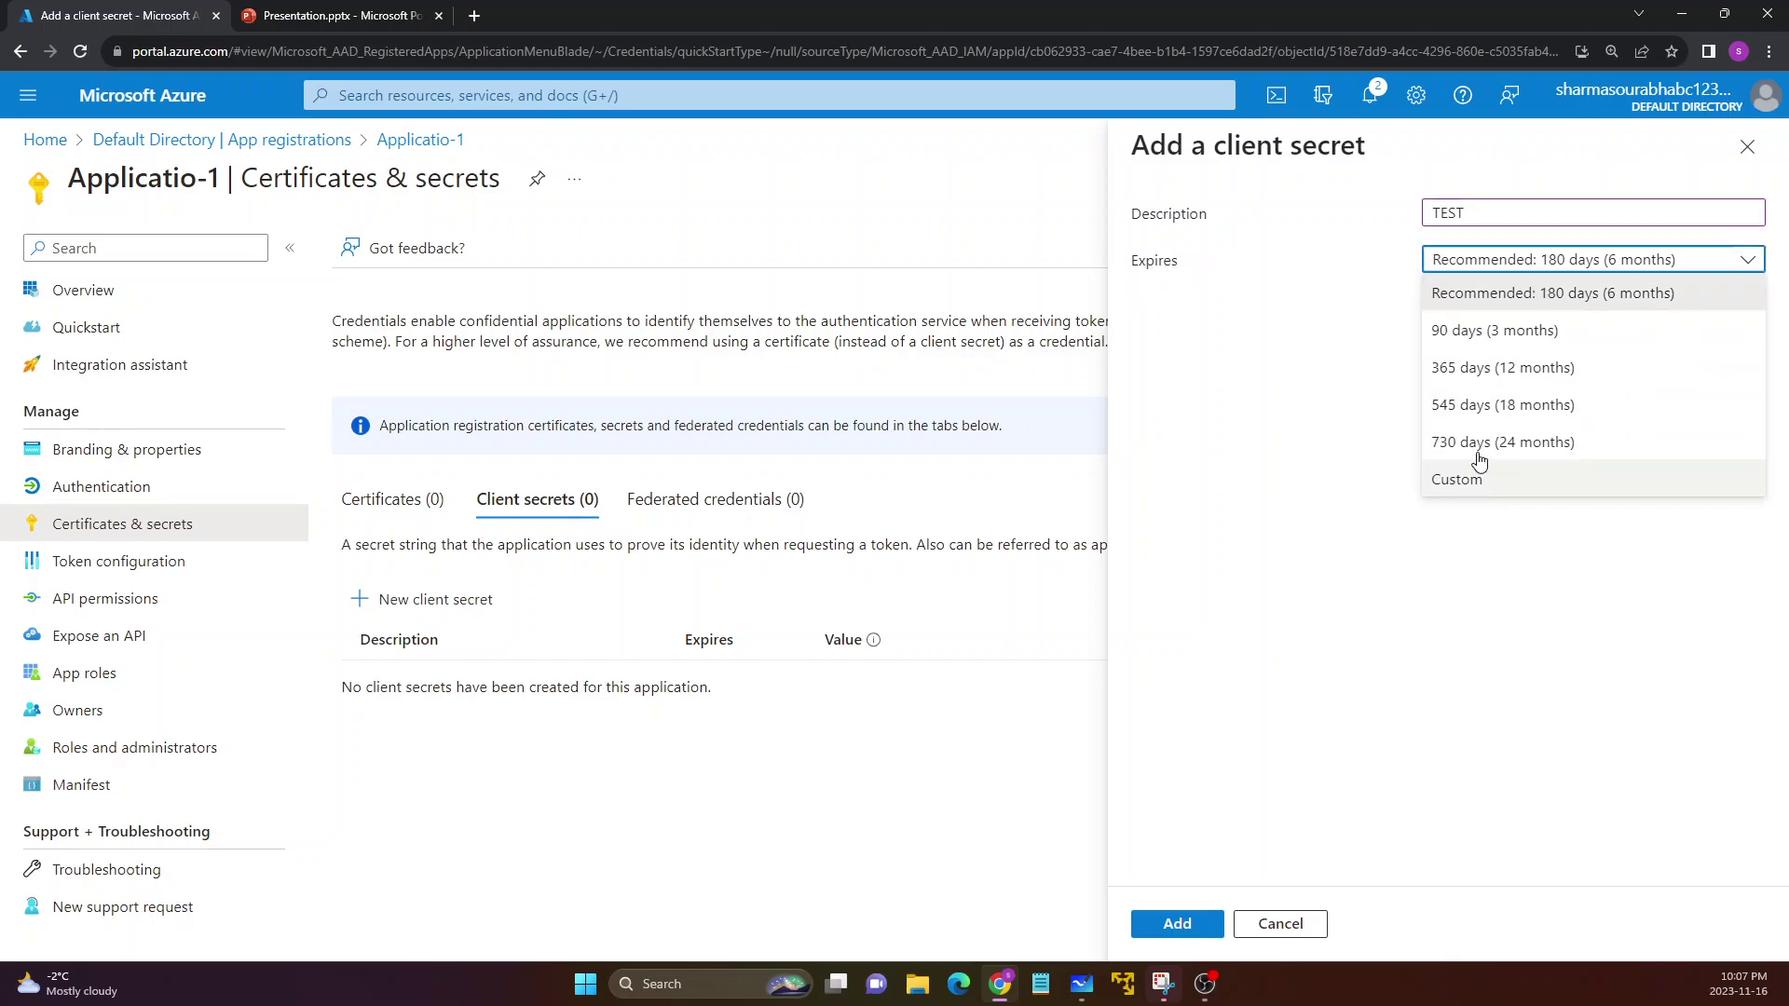
pyautogui.click(1339, 392)
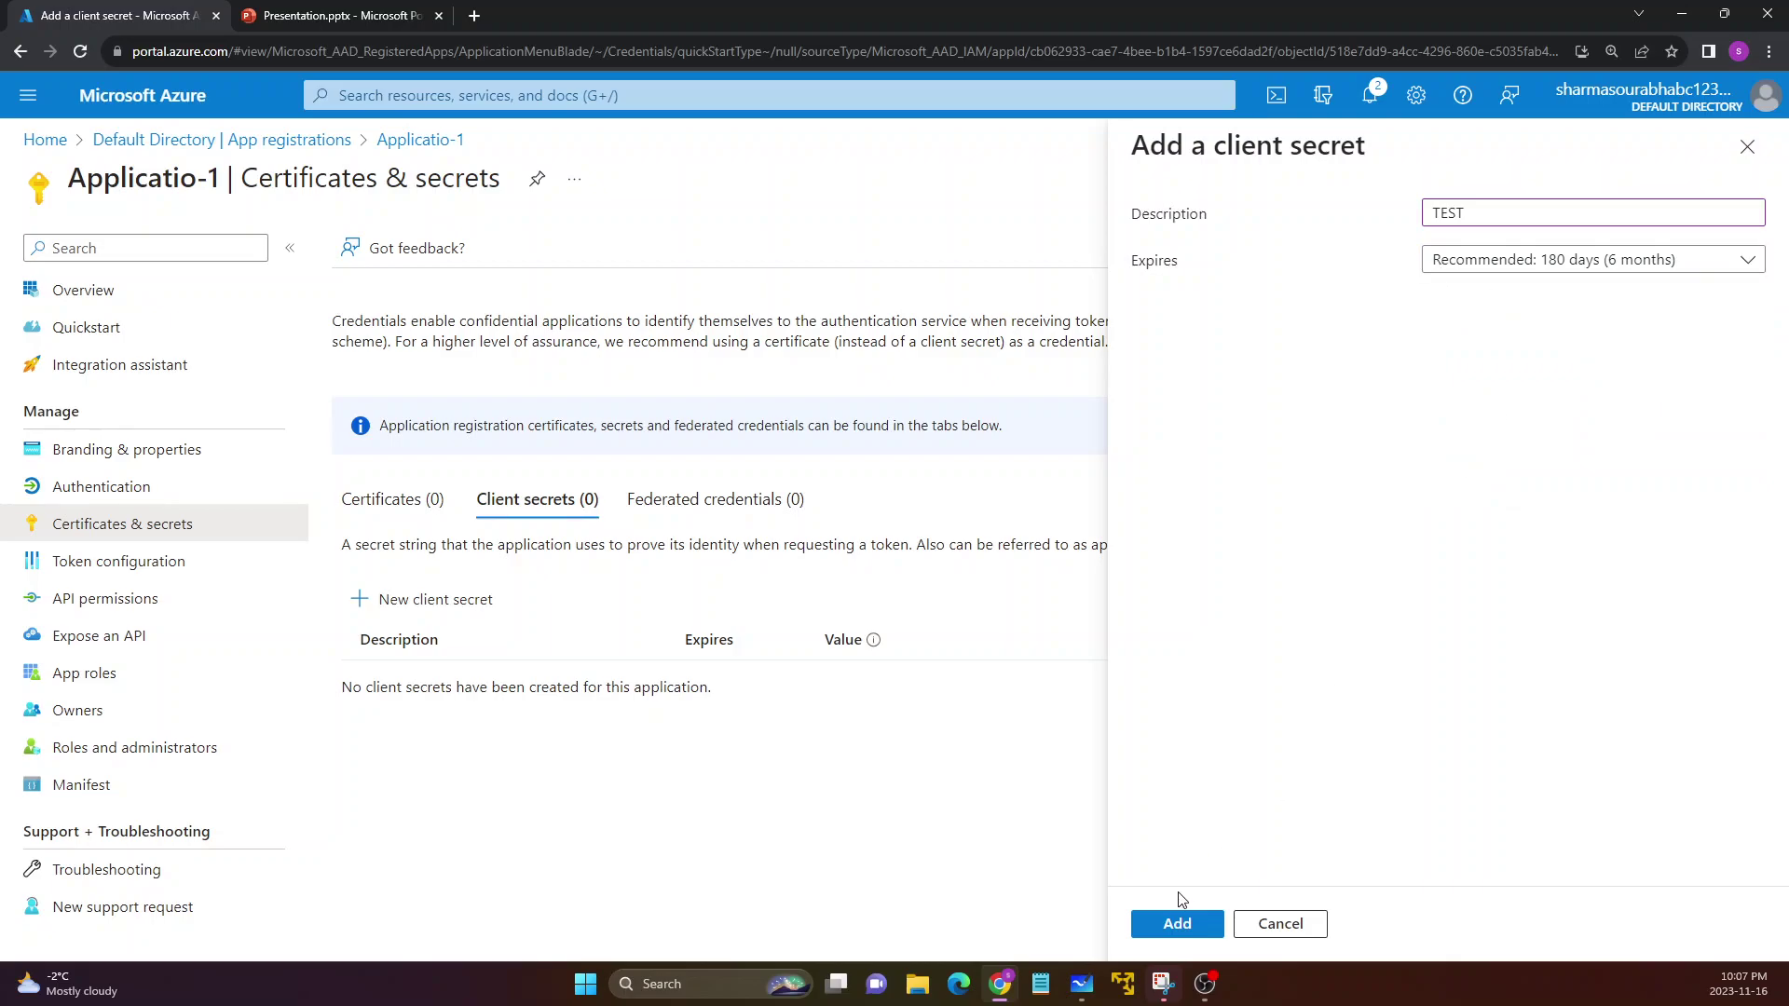
pyautogui.click(1177, 923)
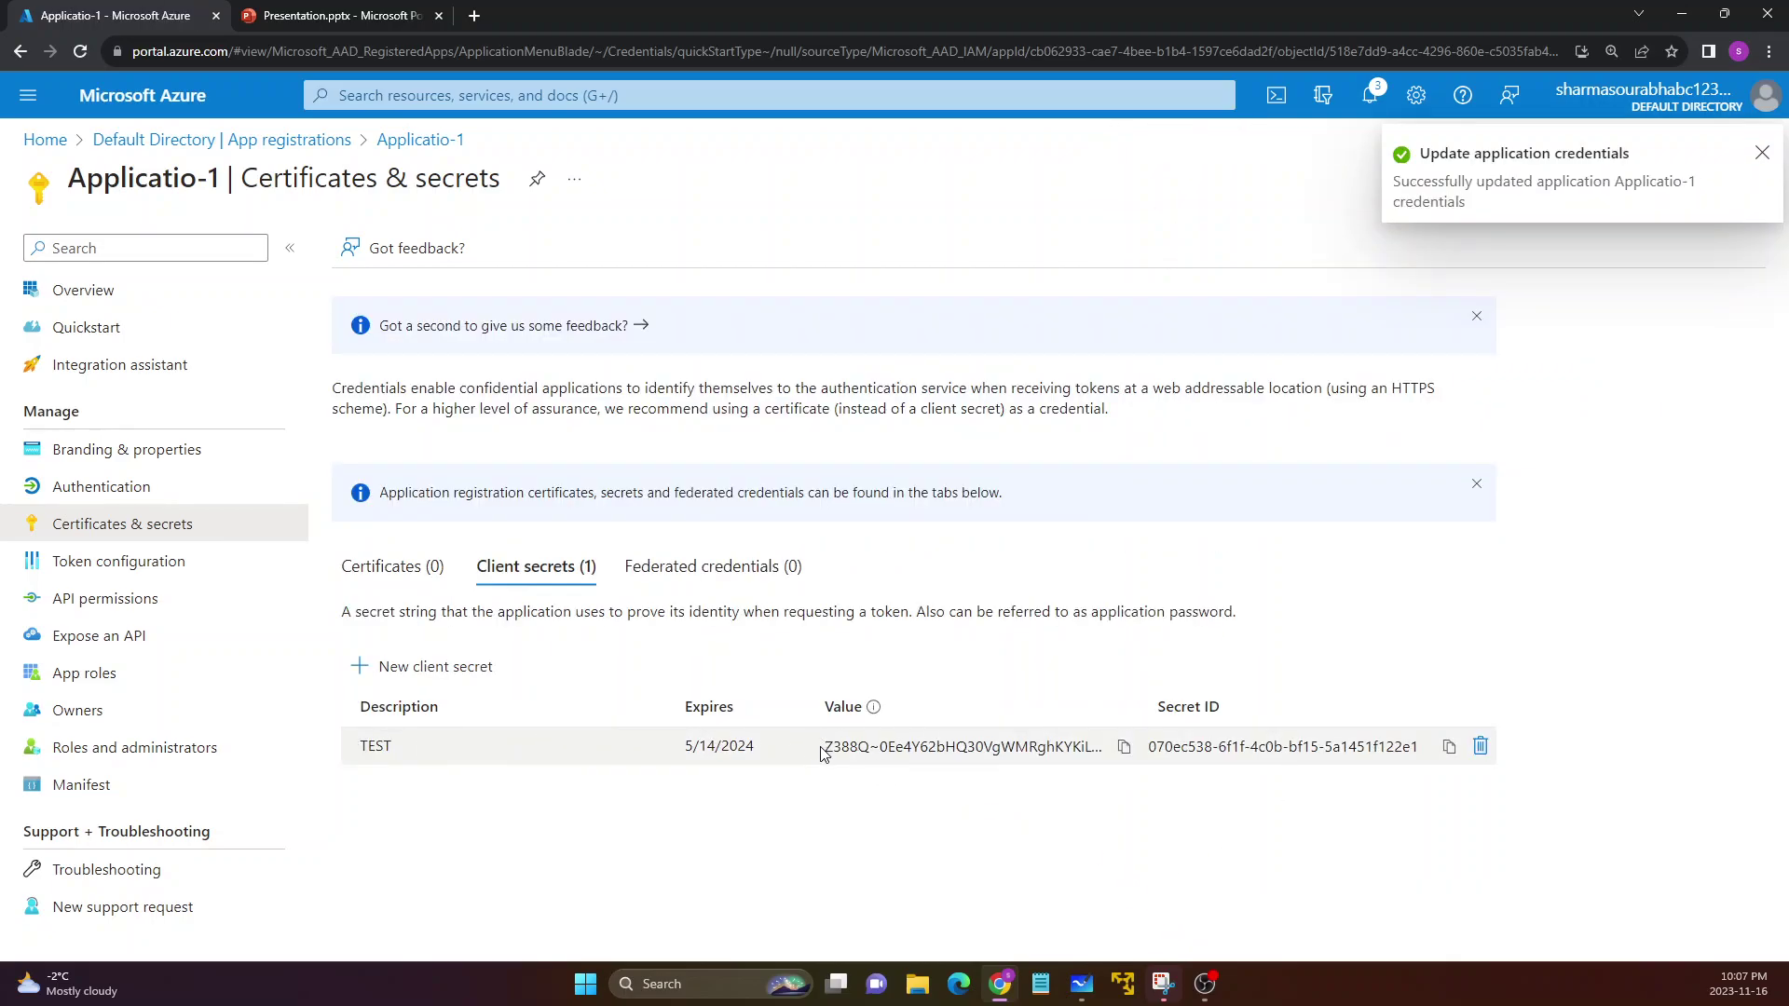
pyautogui.click(861, 747)
# Copy the TEST secret's value and return the Whiteboard sketch to the front
pyautogui.click(1123, 746)
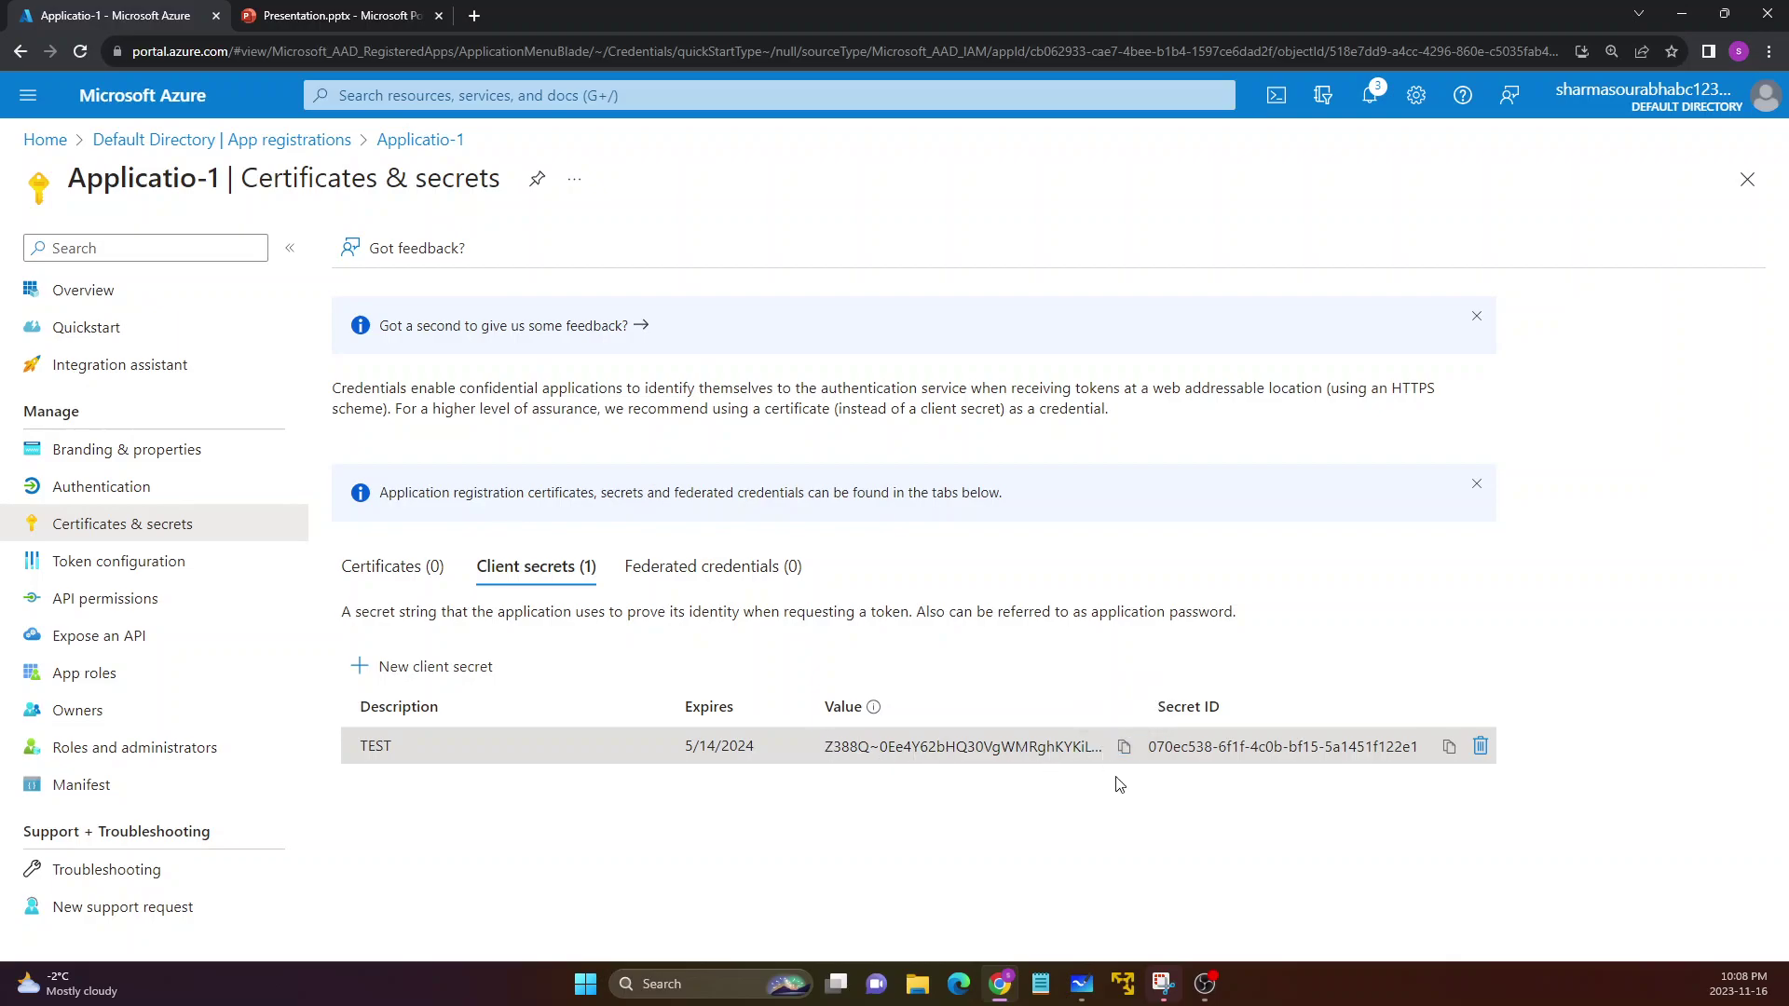
pyautogui.moveTo(1104, 747); pyautogui.dragTo(827, 746)
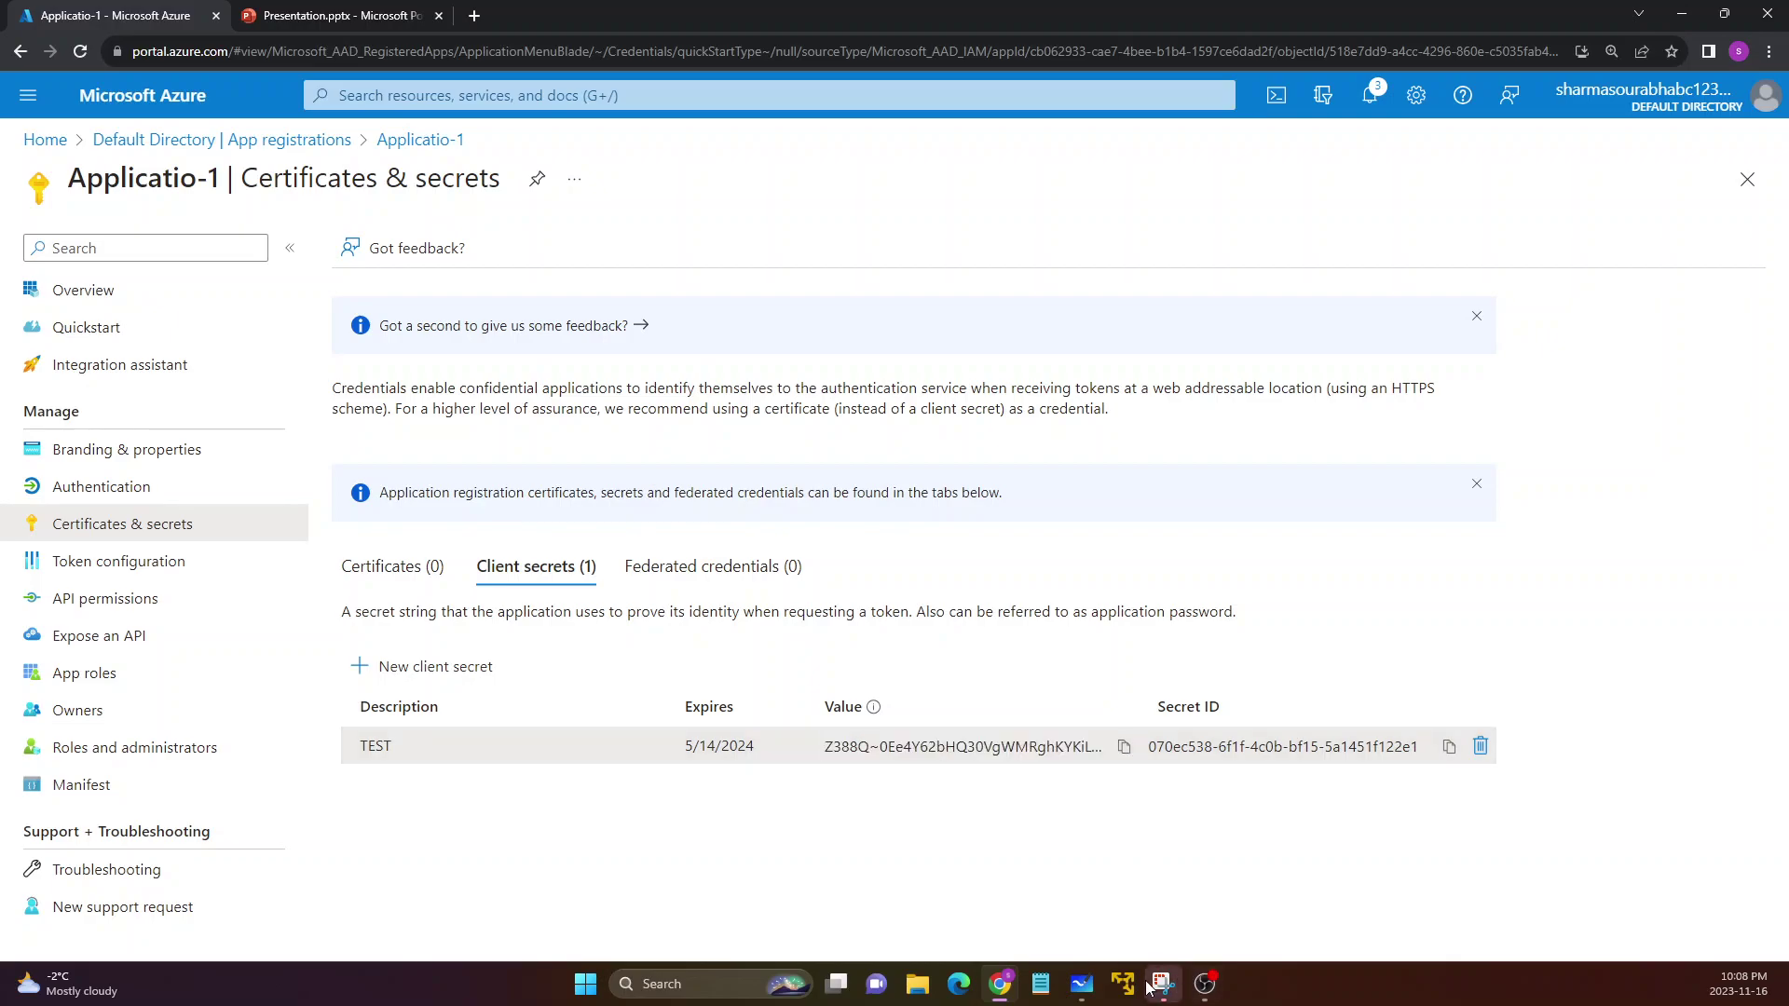
pyautogui.click(1081, 984)
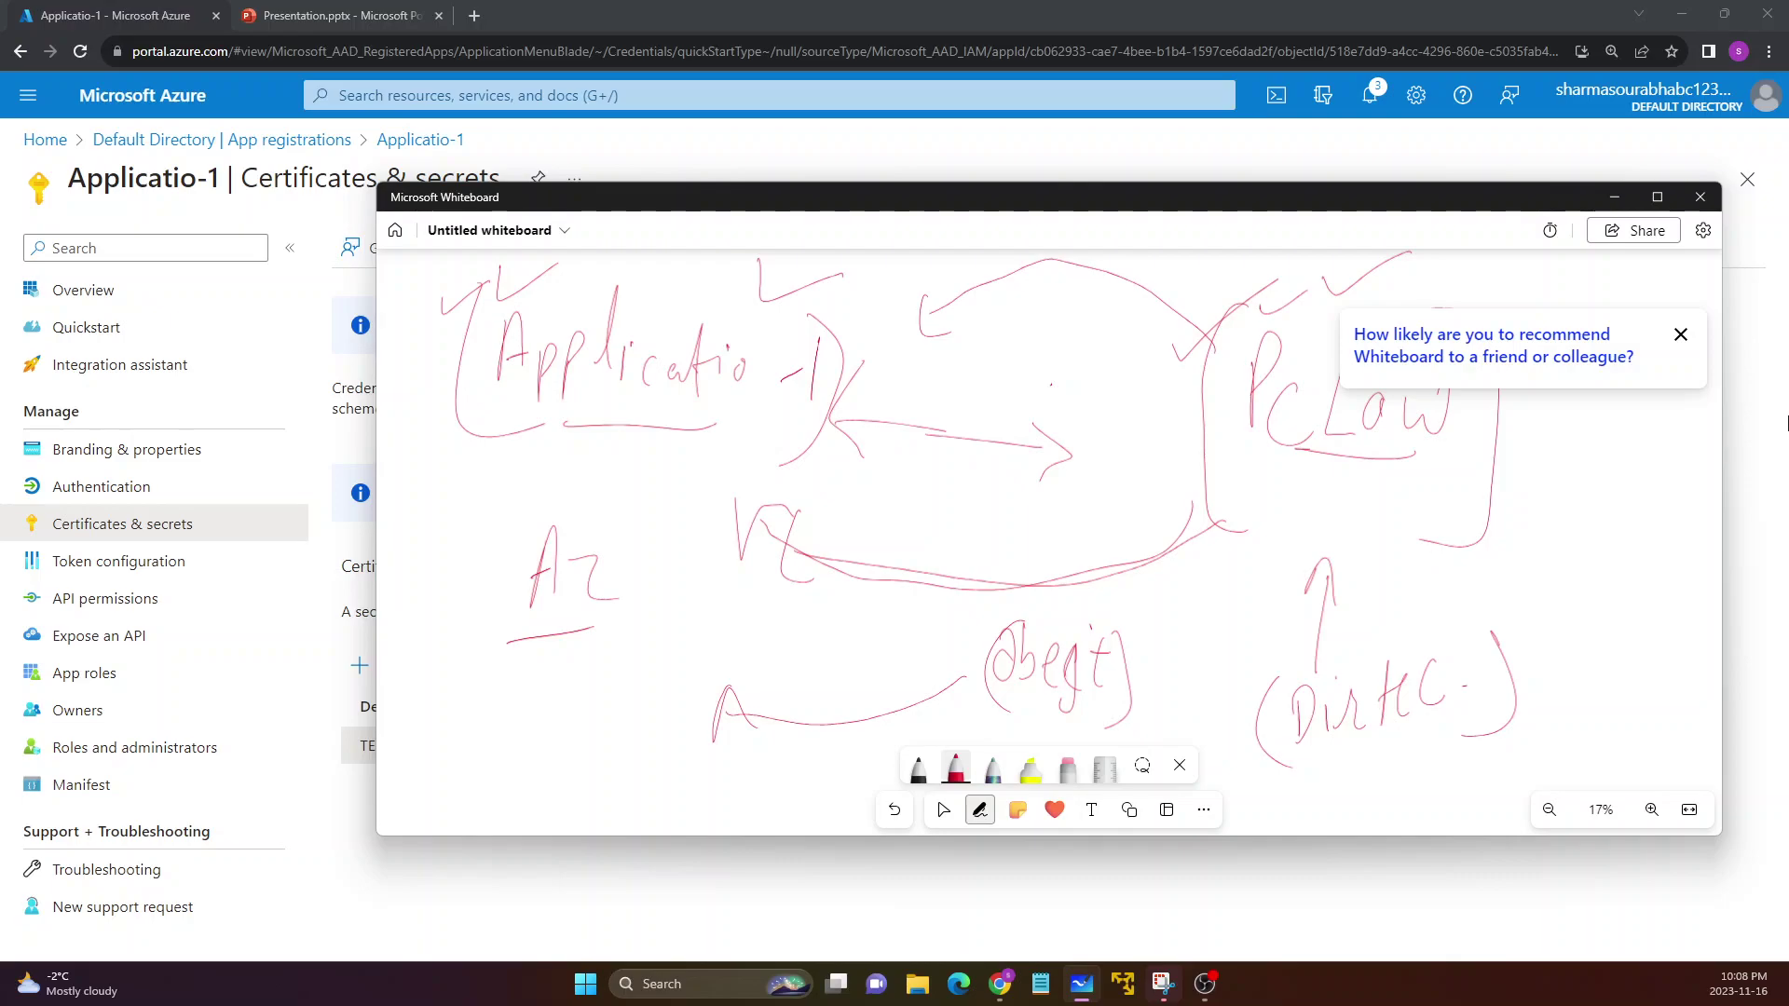
# Dismiss the survey, add ticks, a PcLow-to-Applicatio-1 line, an arrow to Az, brackets, then minimise
pyautogui.click(1681, 334)
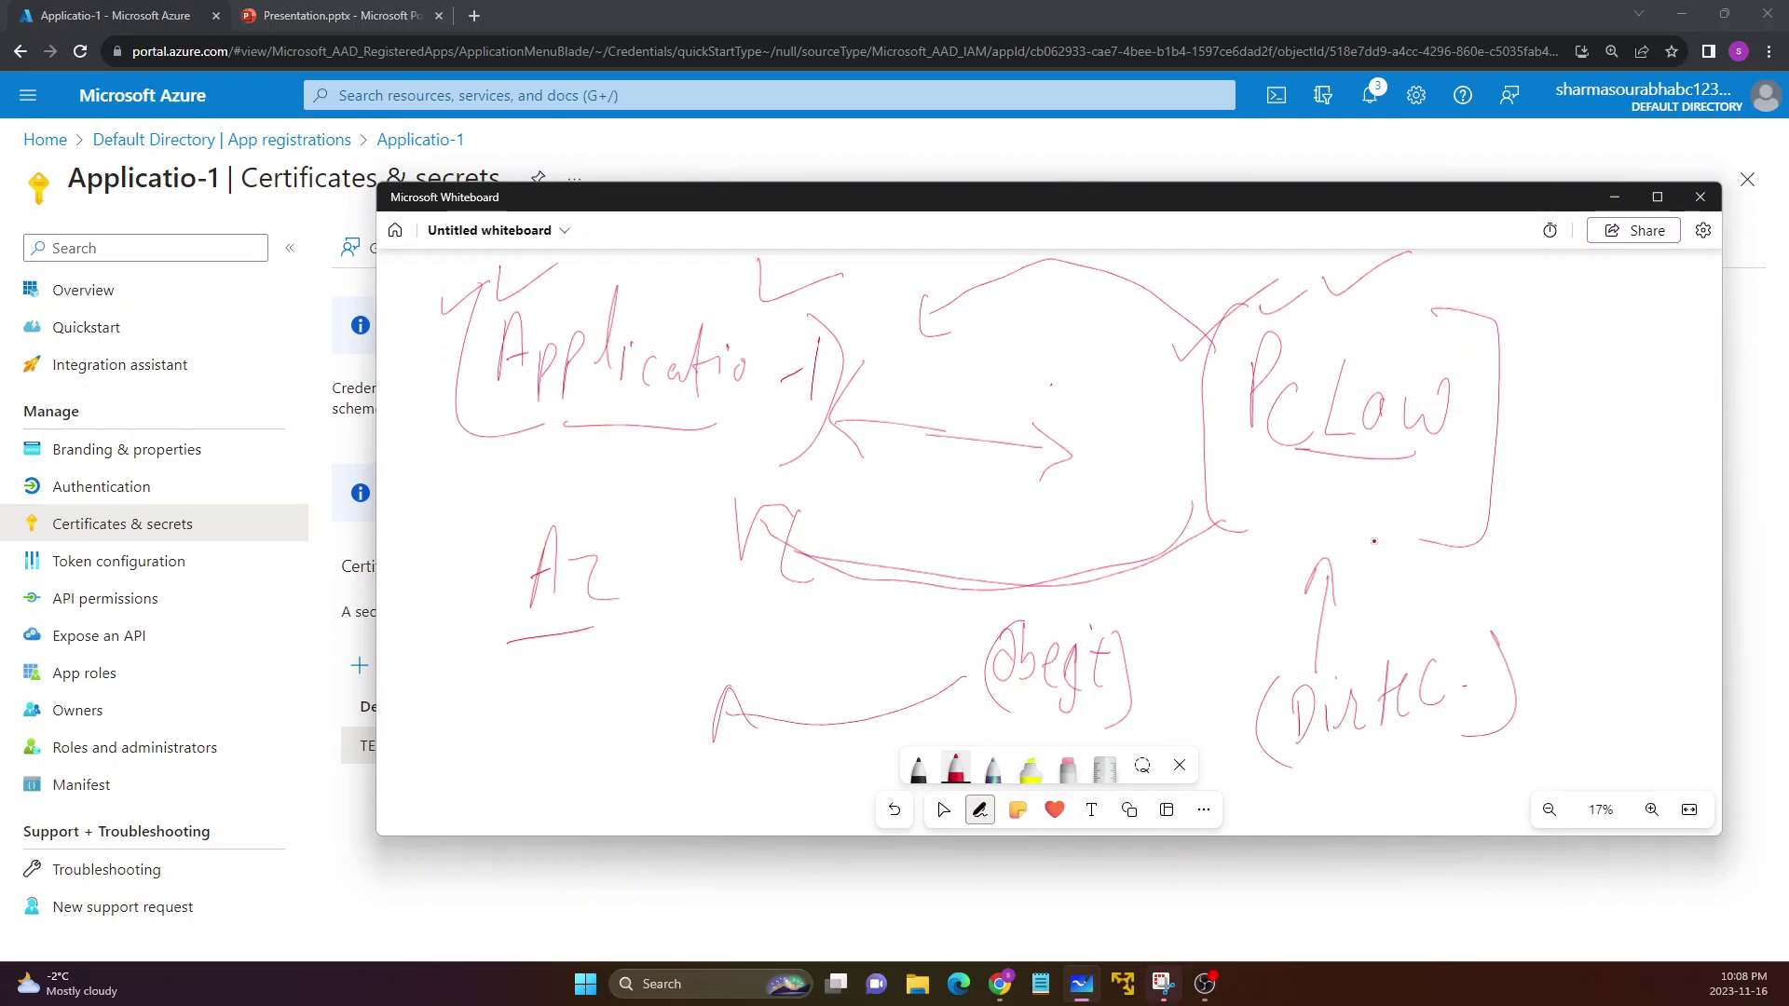
pyautogui.moveTo(1120, 640); pyautogui.dragTo(1200, 587)
pyautogui.moveTo(1451, 645); pyautogui.dragTo(1543, 567)
pyautogui.moveTo(1200, 382); pyautogui.dragTo(824, 396)
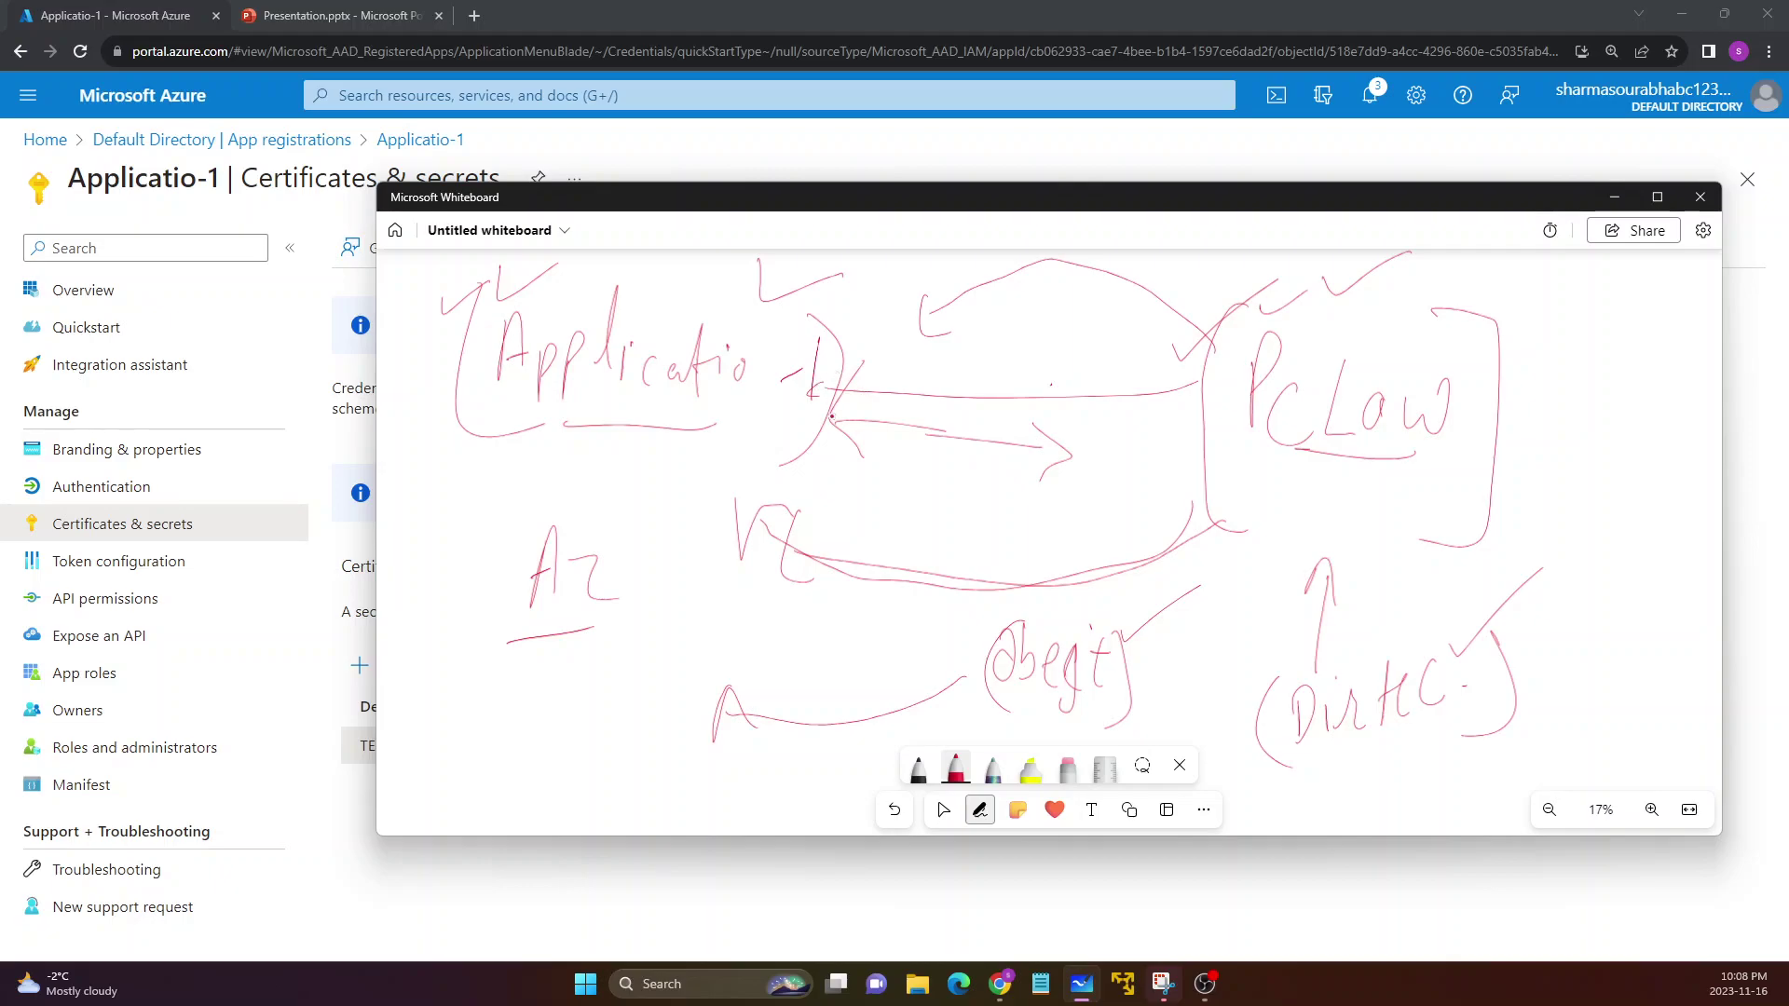
pyautogui.moveTo(640, 446)
pyautogui.mouseDown()
pyautogui.moveTo(646, 609)
pyautogui.moveTo(671, 583)
pyautogui.mouseUp()
pyautogui.moveTo(1152, 192); pyautogui.dragTo(1043, 232)
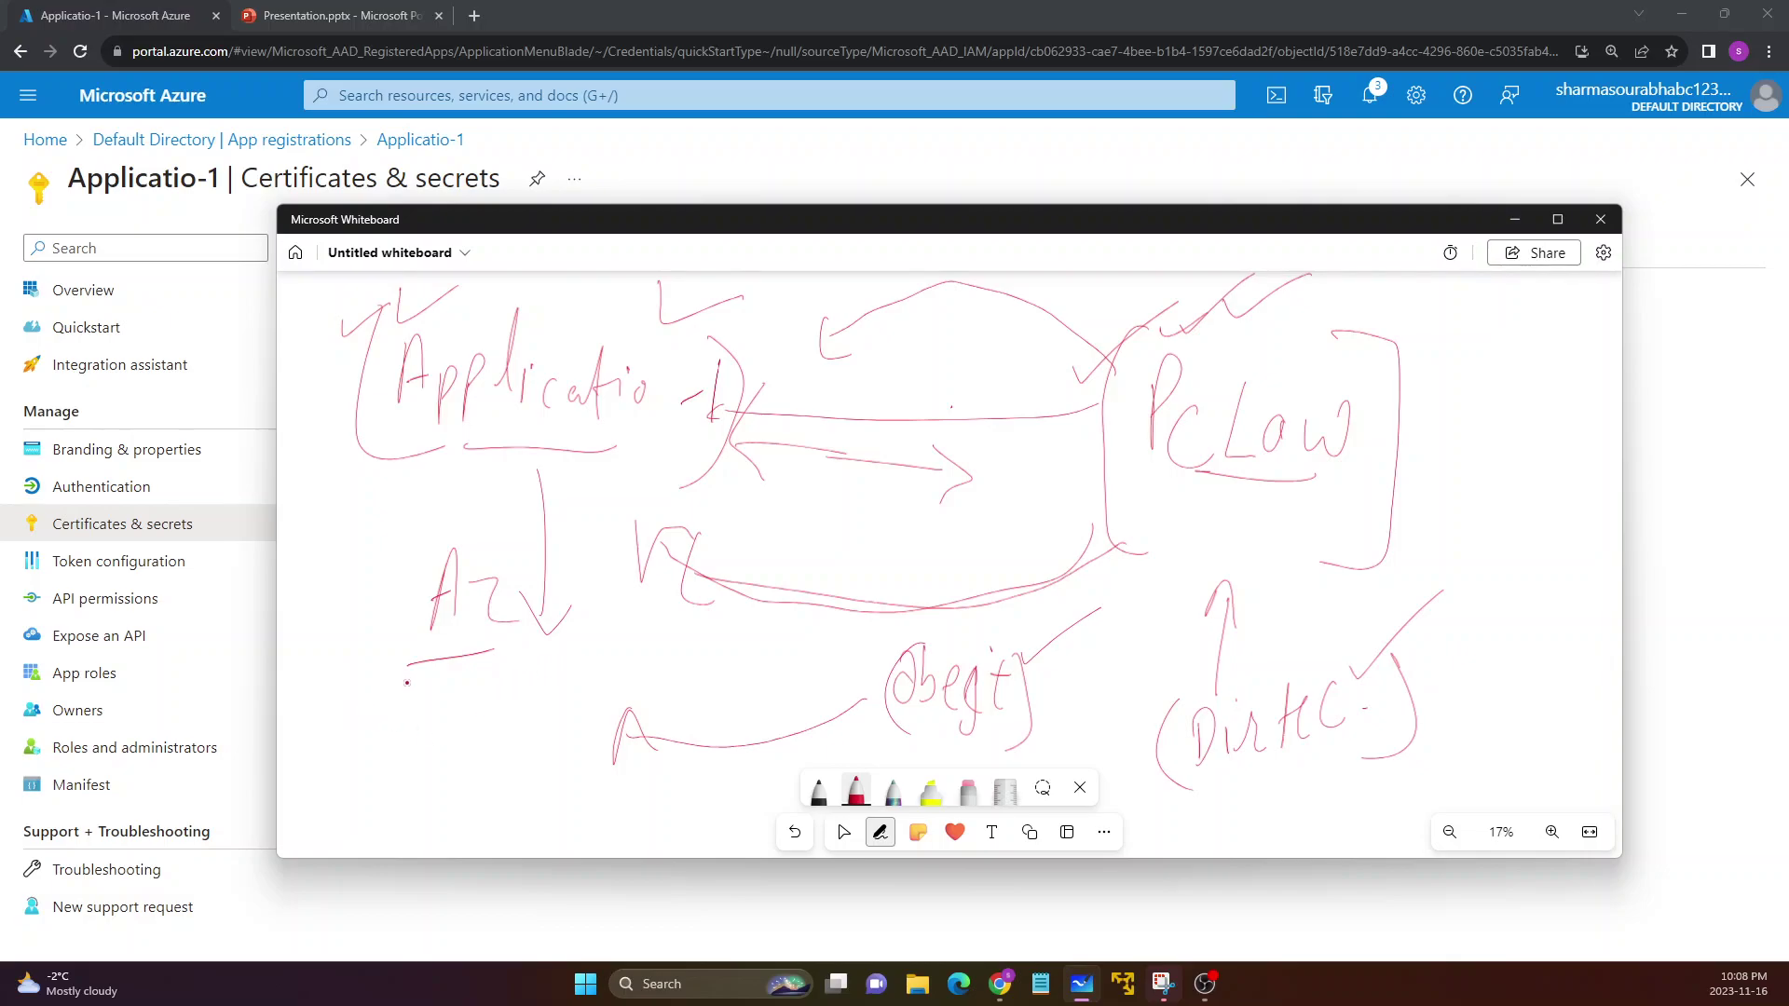
pyautogui.moveTo(1200, 309)
pyautogui.mouseDown()
pyautogui.moveTo(1211, 335)
pyautogui.moveTo(1294, 271)
pyautogui.mouseUp()
pyautogui.moveTo(370, 306)
pyautogui.mouseDown()
pyautogui.moveTo(317, 480)
pyautogui.moveTo(369, 490)
pyautogui.mouseUp()
pyautogui.moveTo(688, 321)
pyautogui.mouseDown()
pyautogui.moveTo(774, 321)
pyautogui.moveTo(691, 475)
pyautogui.mouseUp()
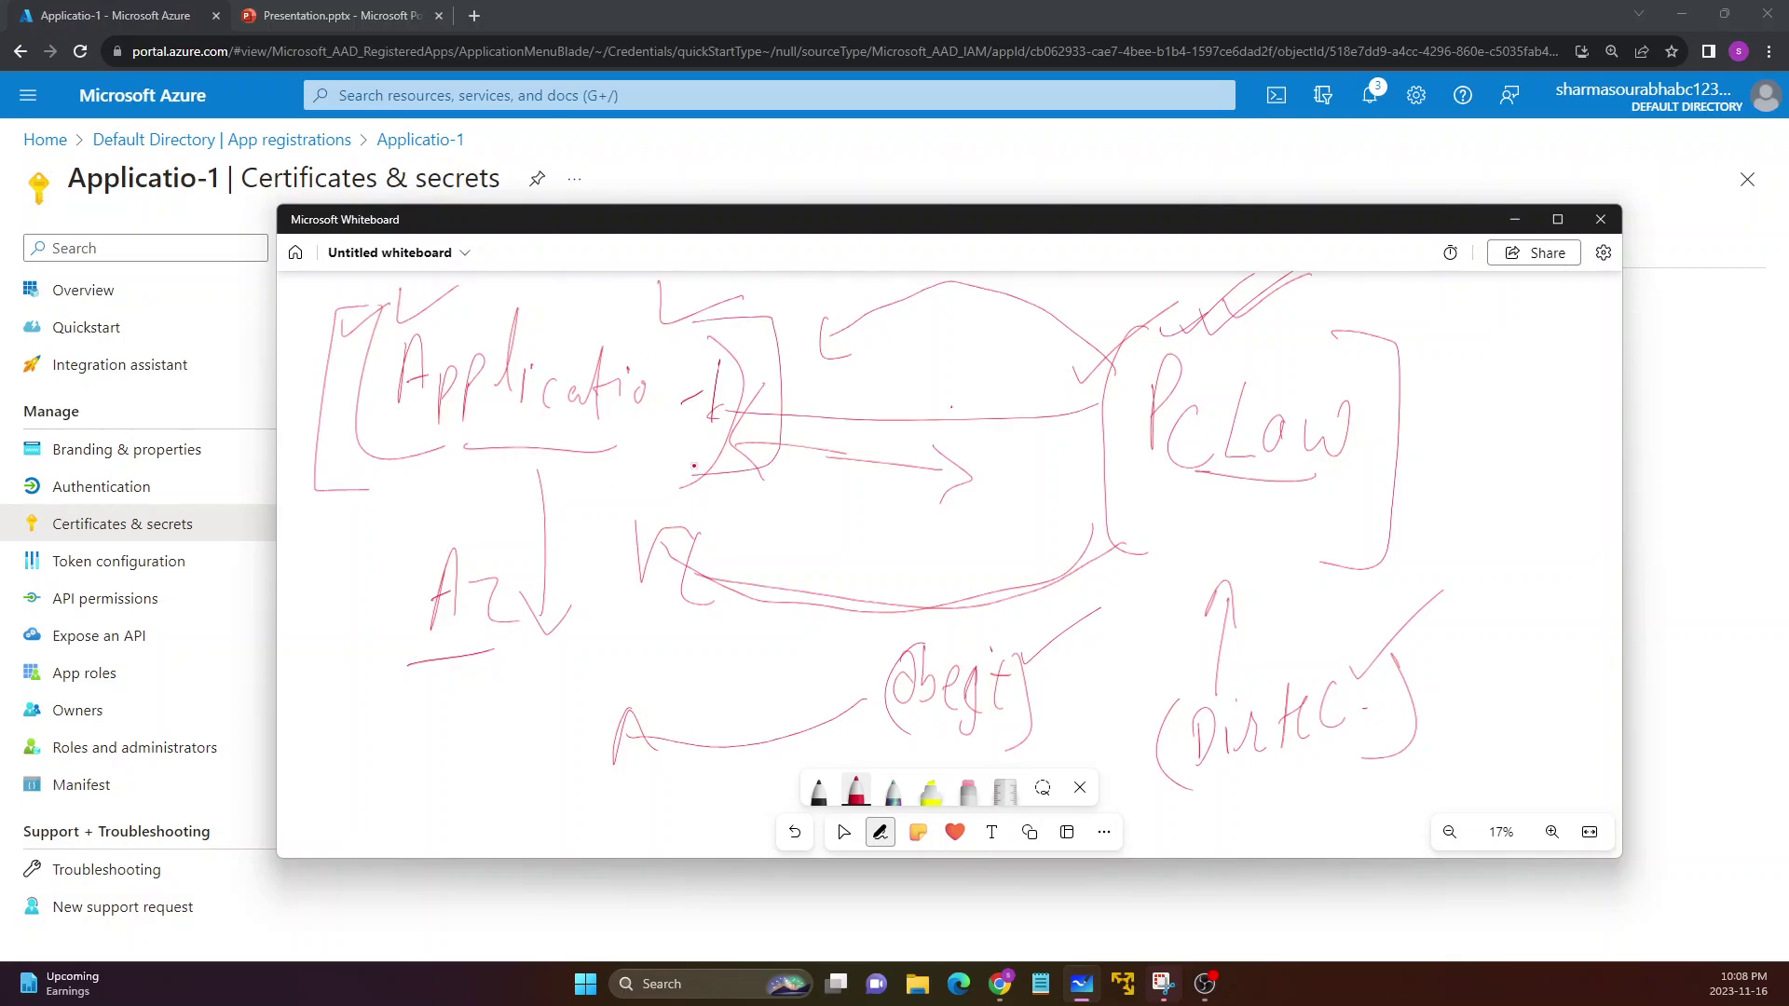
pyautogui.click(1502, 222)
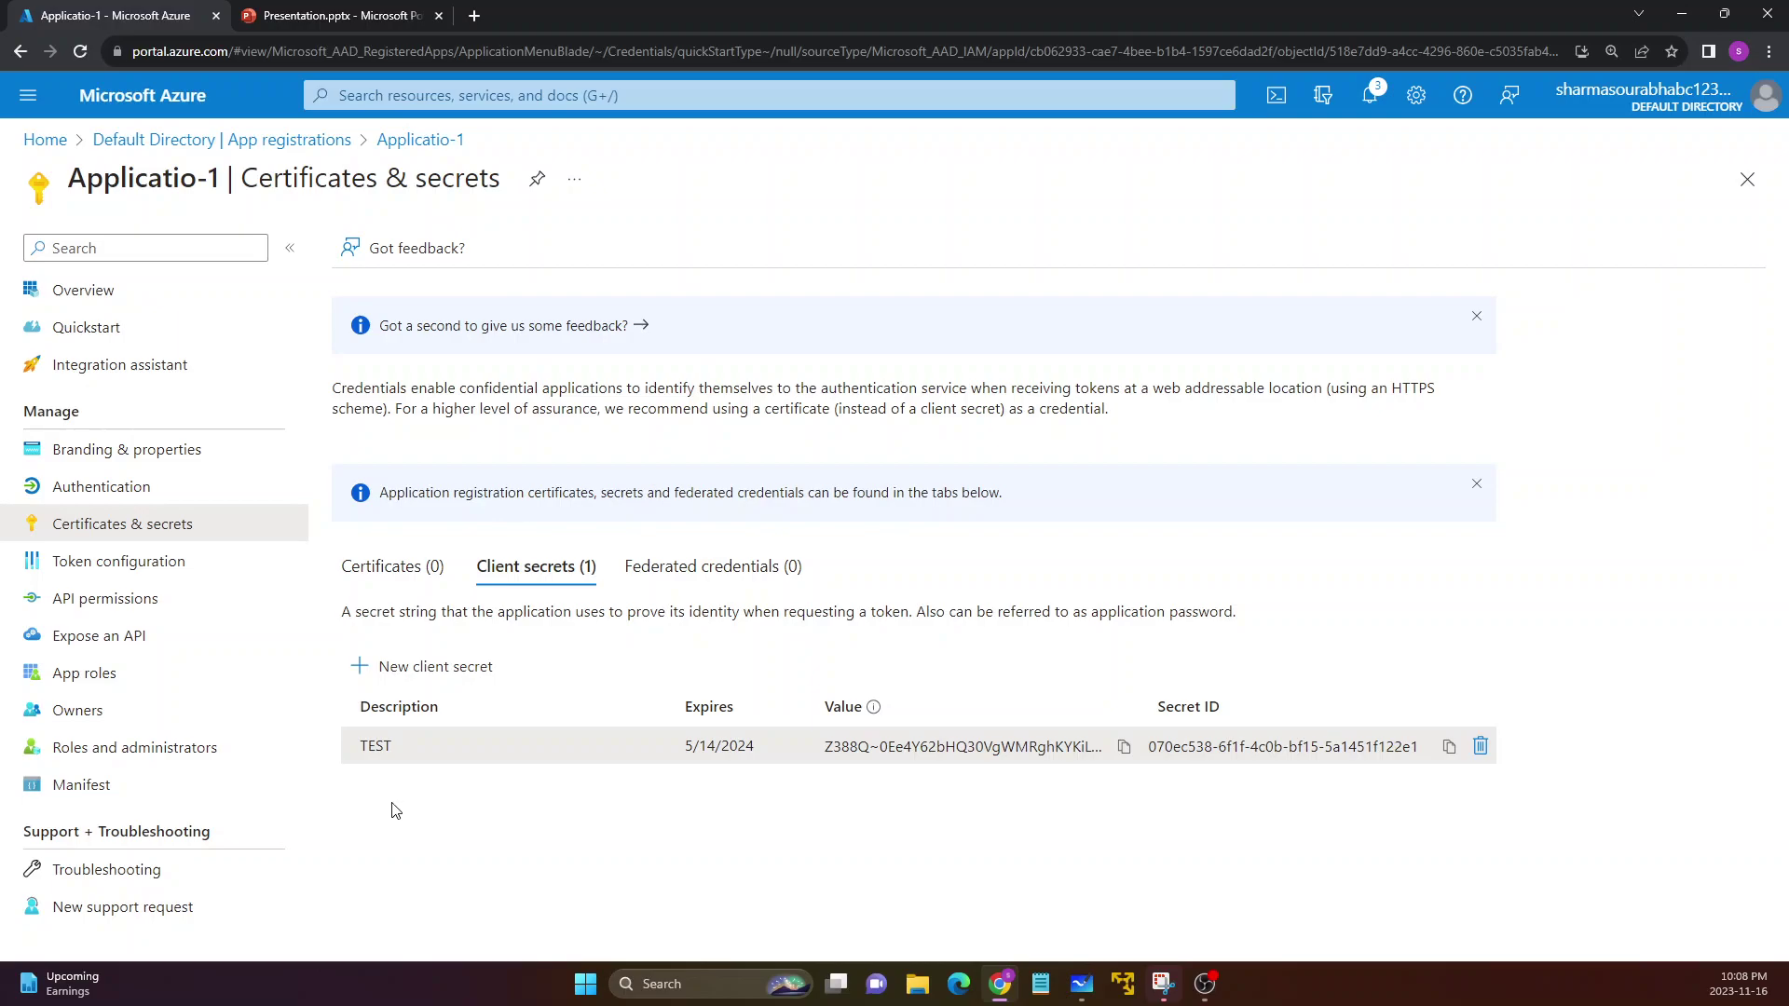
# Move through Branding and Authentication to Applicatio-1's API permissions page
pyautogui.click(103, 451)
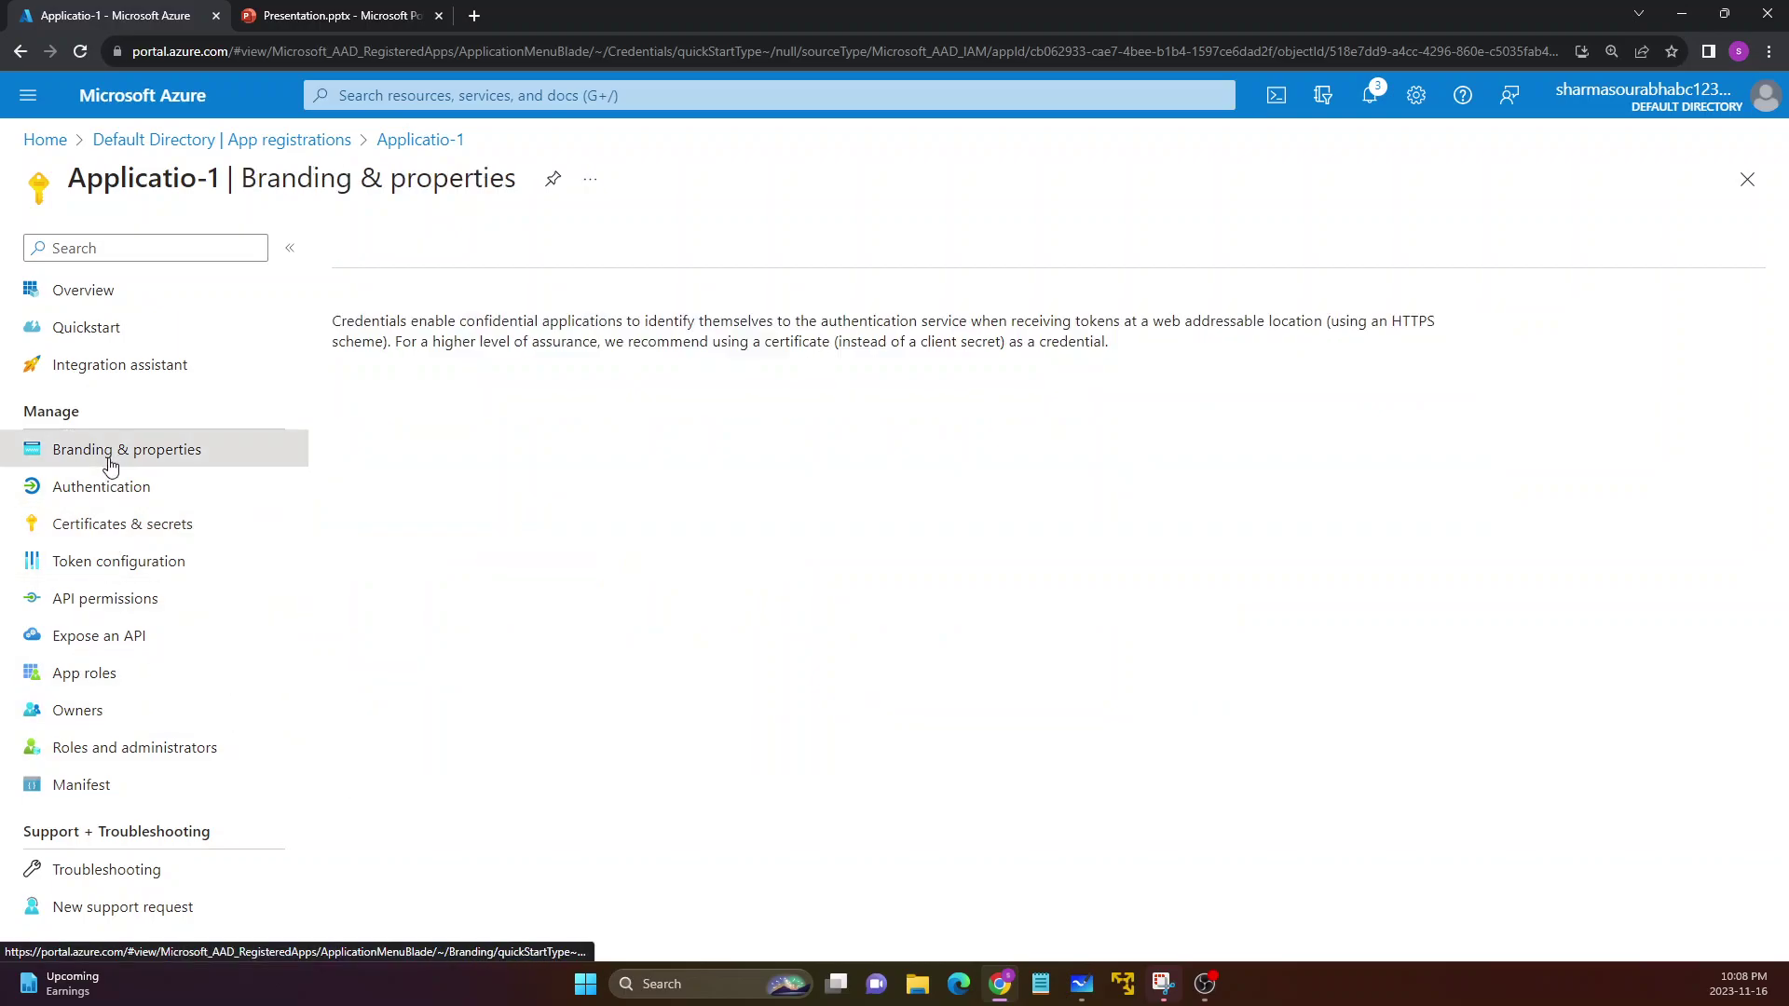
pyautogui.click(100, 489)
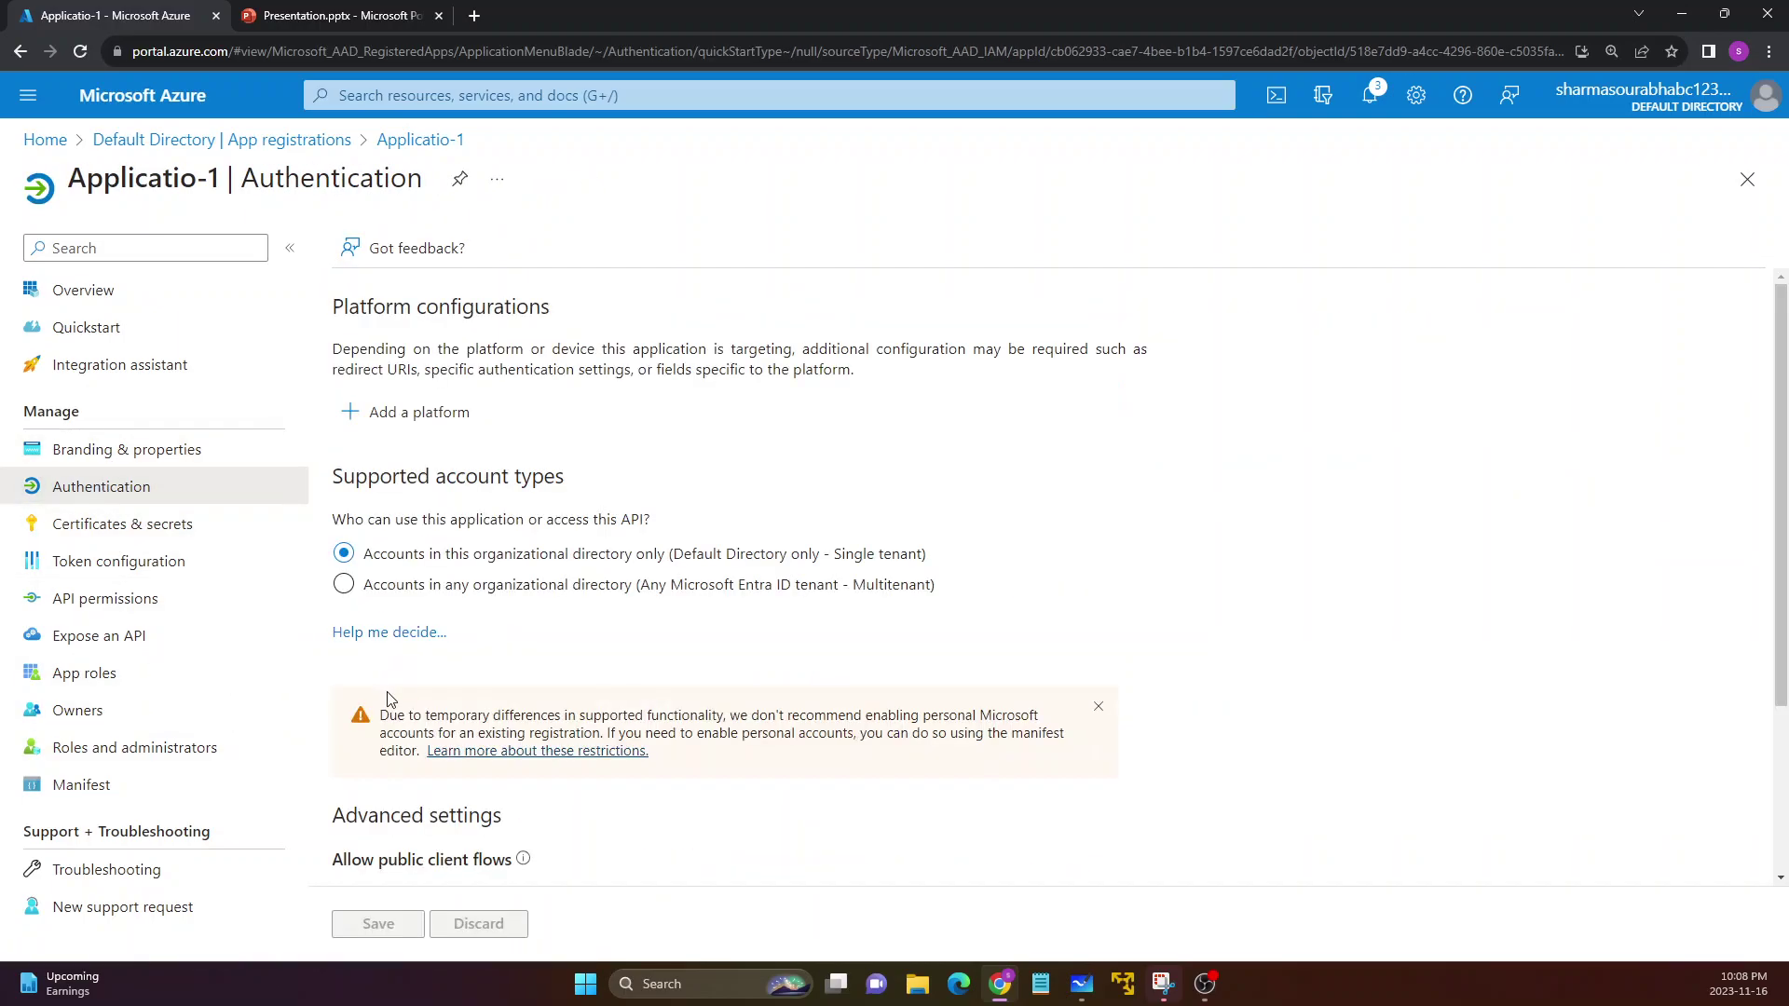
pyautogui.scroll(-3, 392, 694)
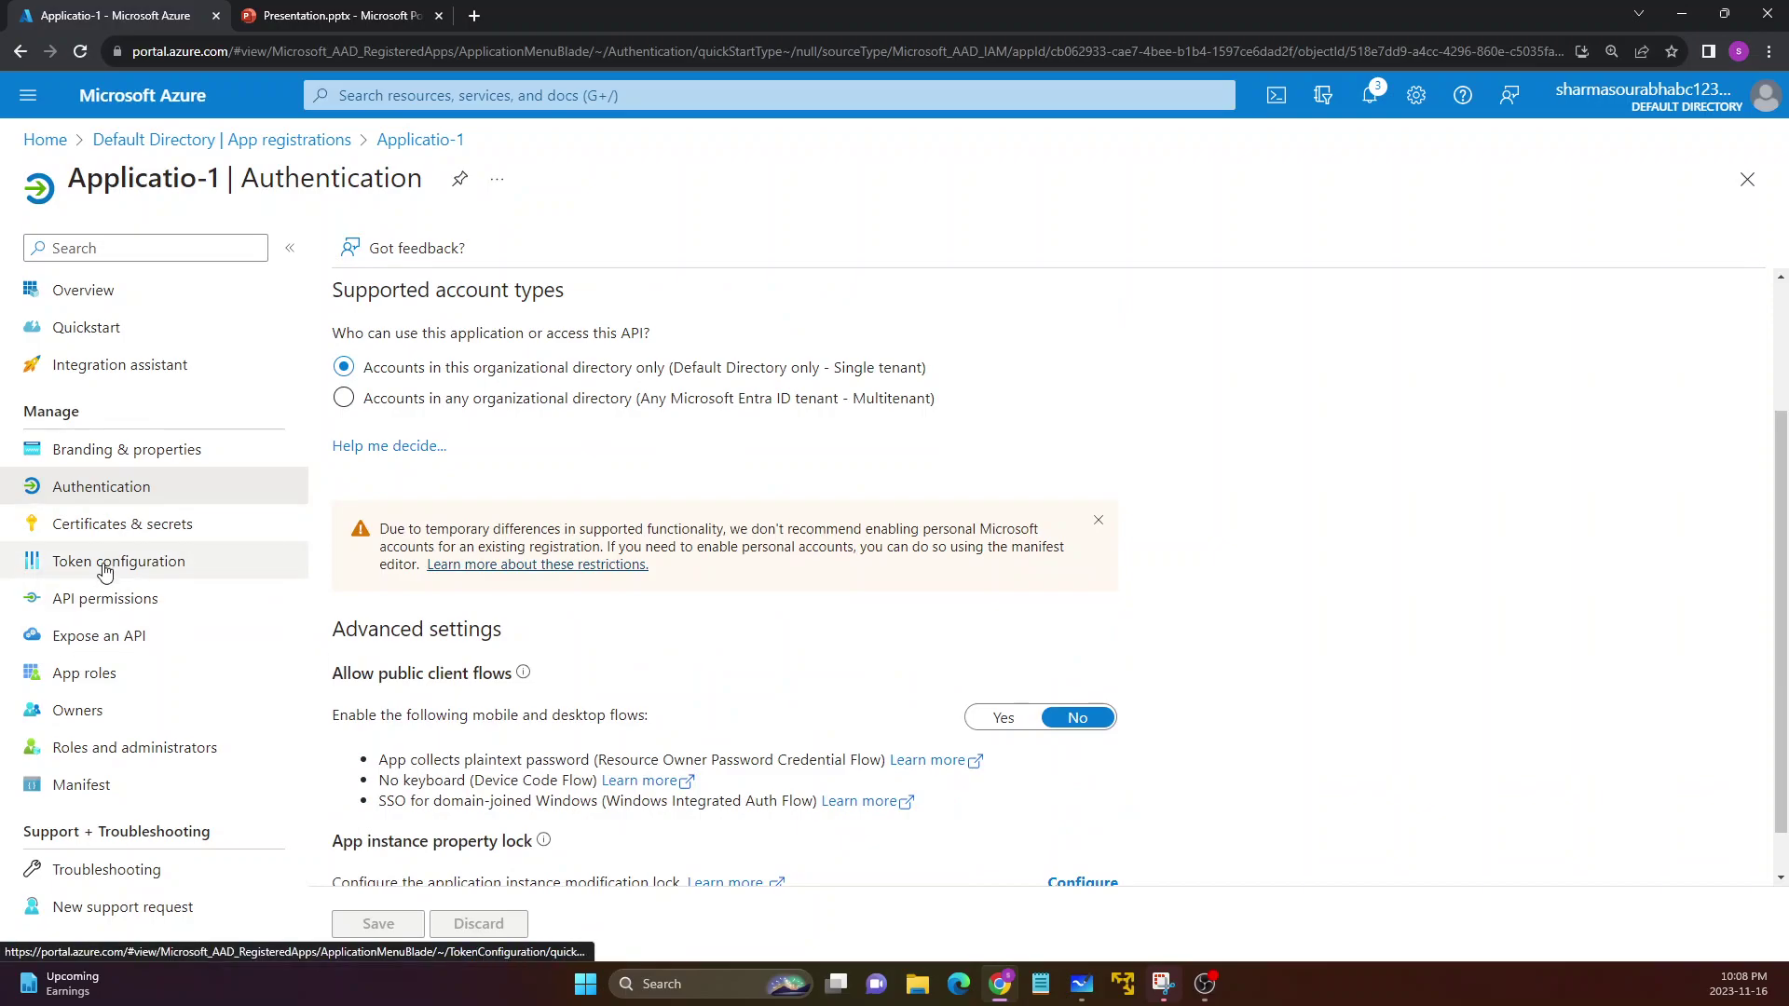
pyautogui.click(99, 600)
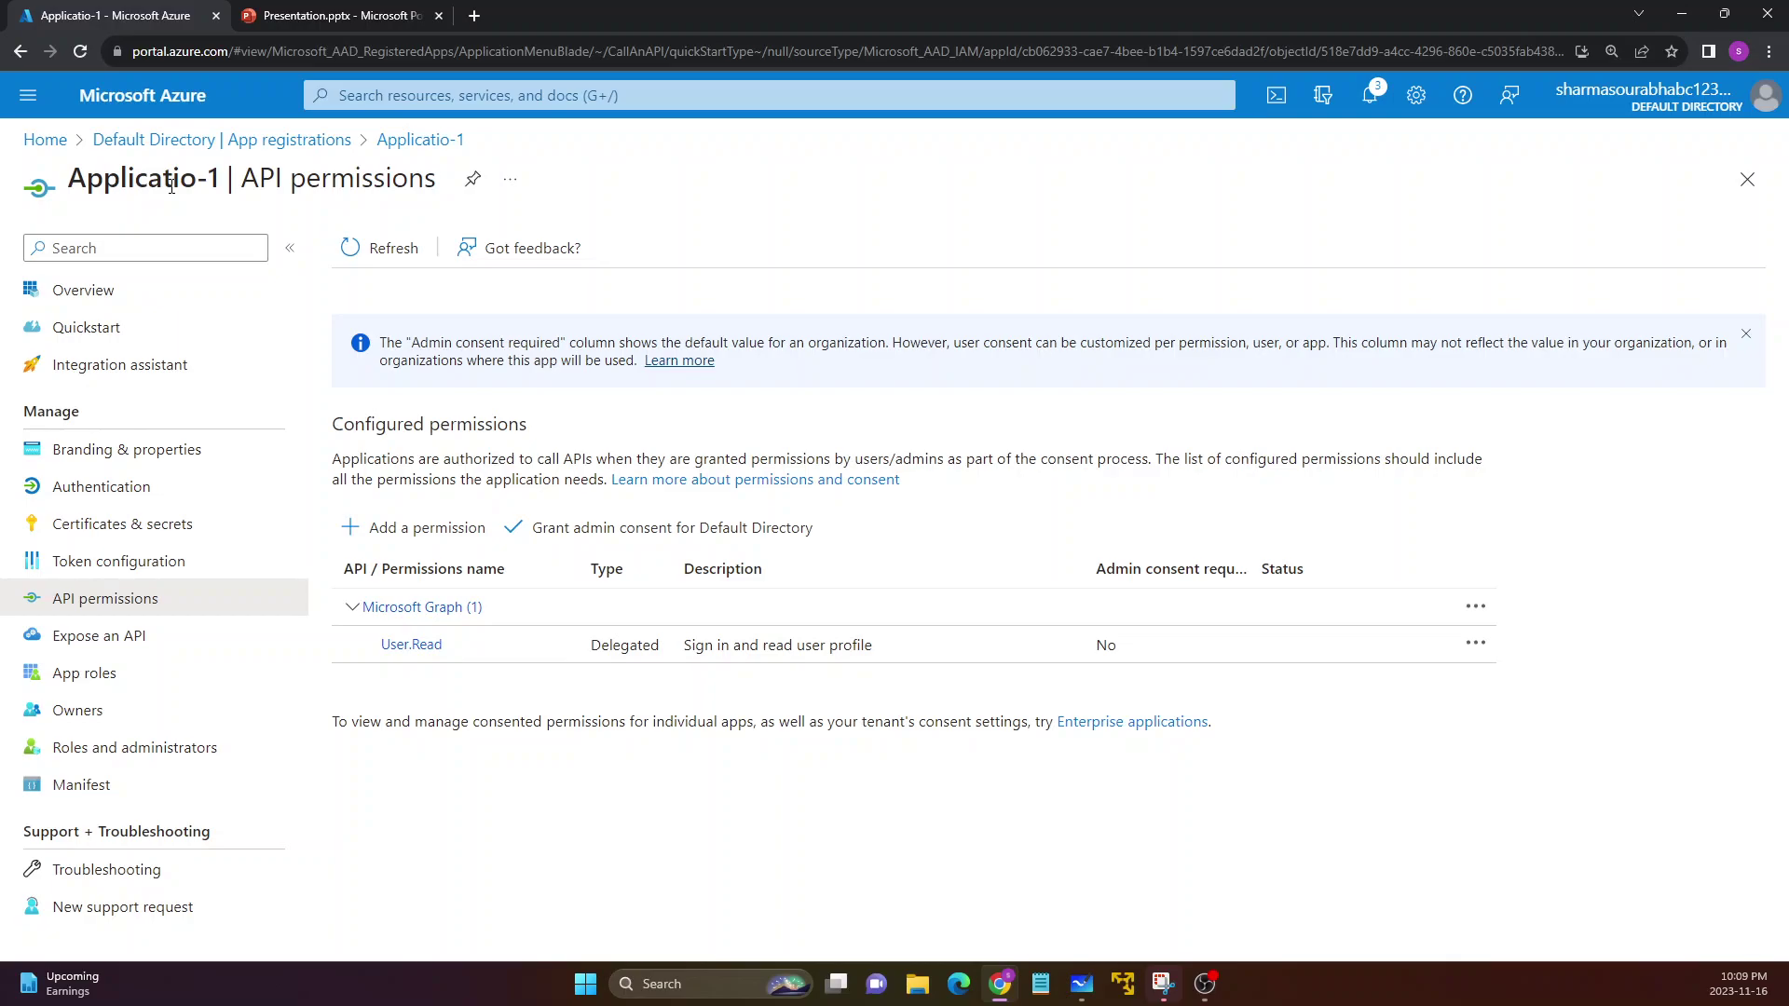
# Clear the whiteboard and draw a triangle labelled App with 10 below it
pyautogui.click(1080, 984)
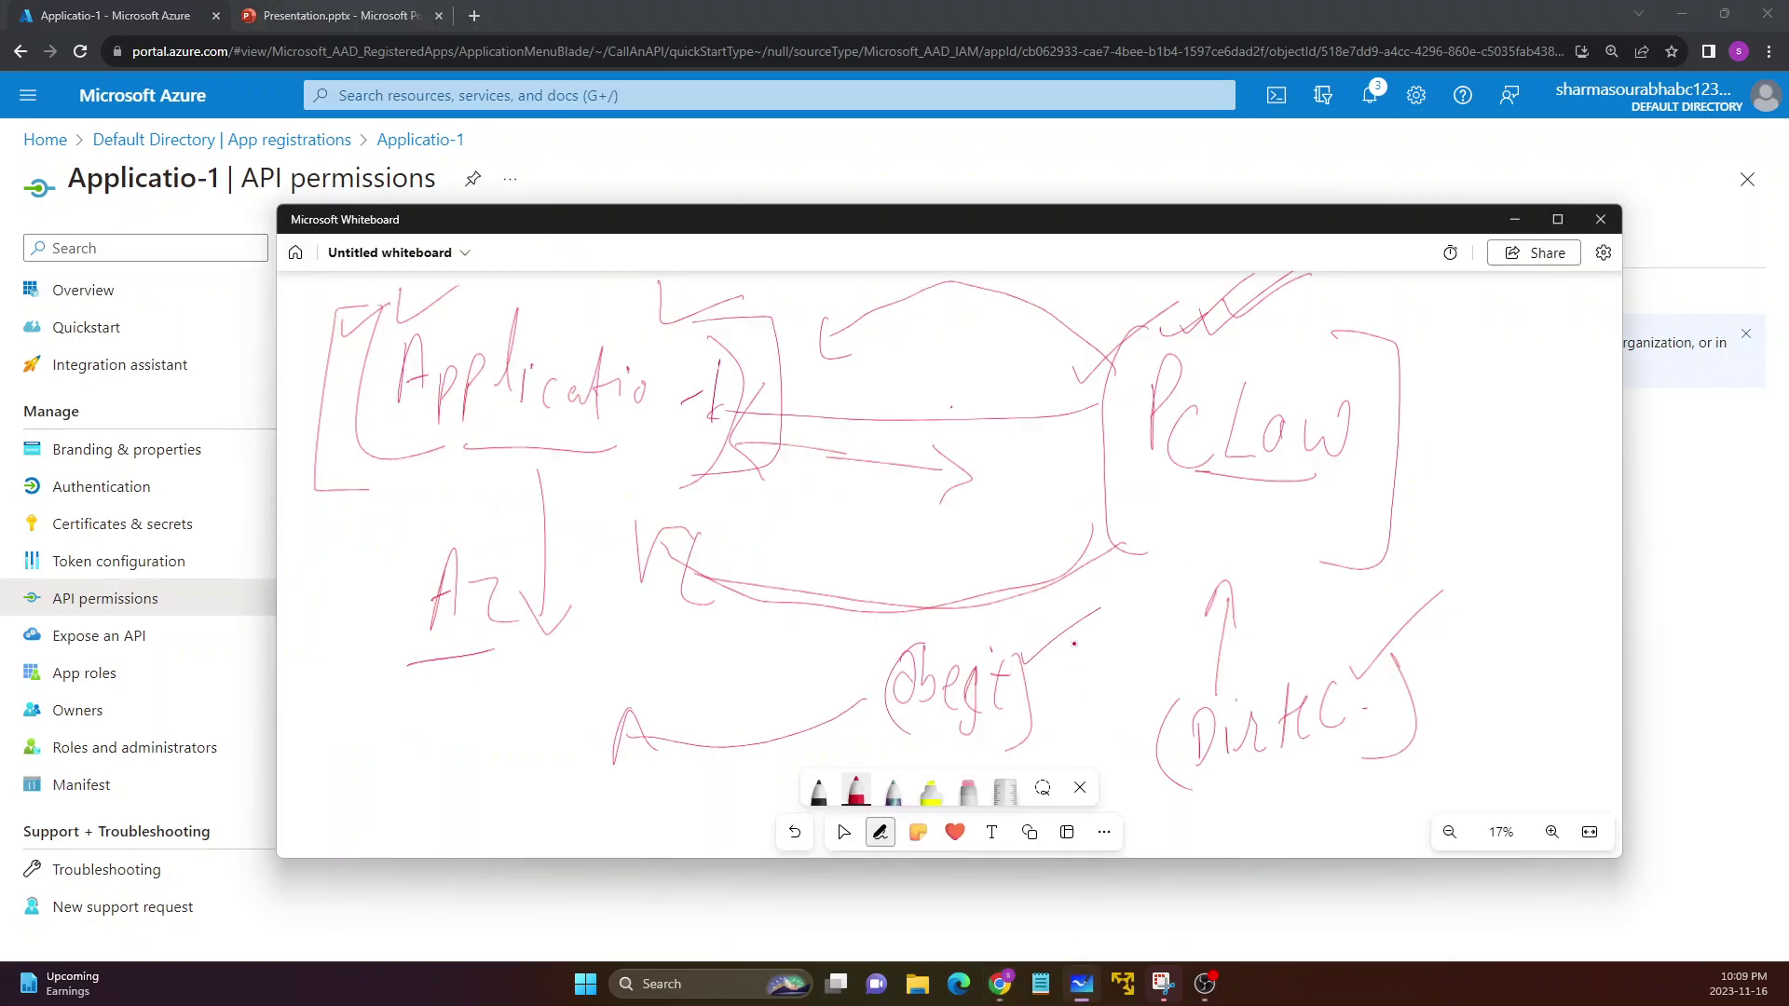
pyautogui.hotkey('ctrl', 'a')
pyautogui.press('Delete')
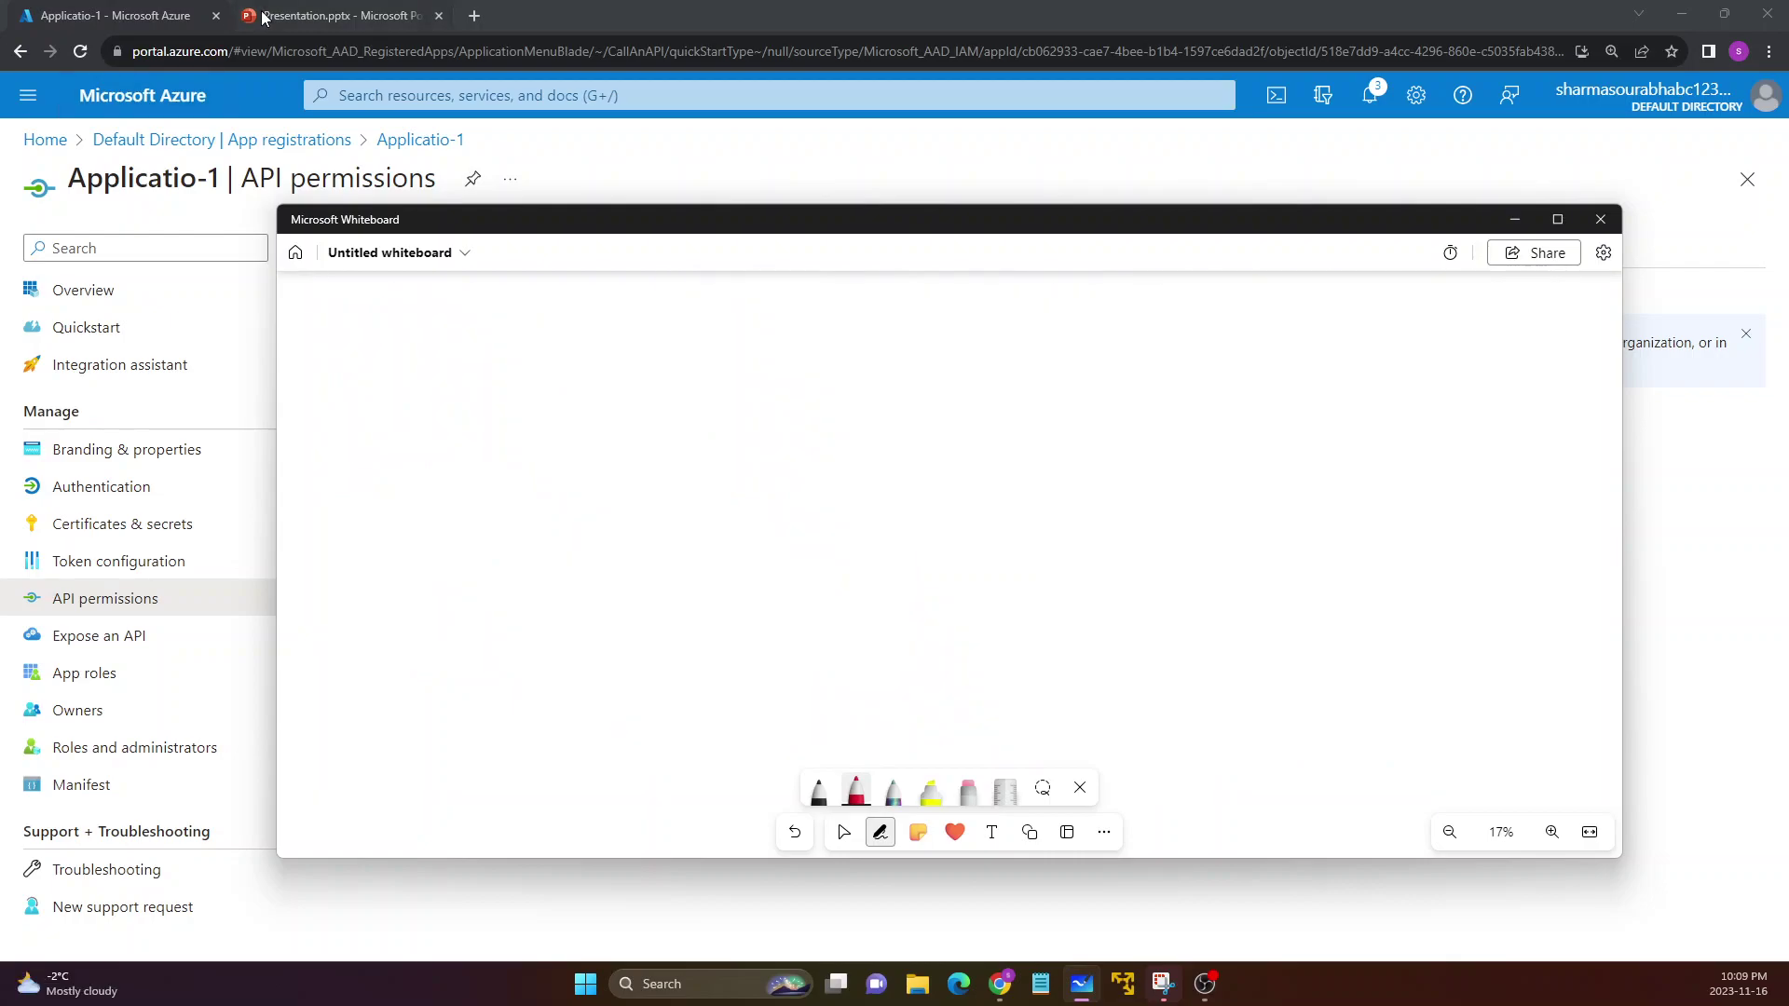
pyautogui.moveTo(400, 363)
pyautogui.mouseDown()
pyautogui.moveTo(394, 563)
pyautogui.moveTo(354, 664)
pyautogui.mouseUp()
pyautogui.moveTo(371, 622); pyautogui.dragTo(377, 612)
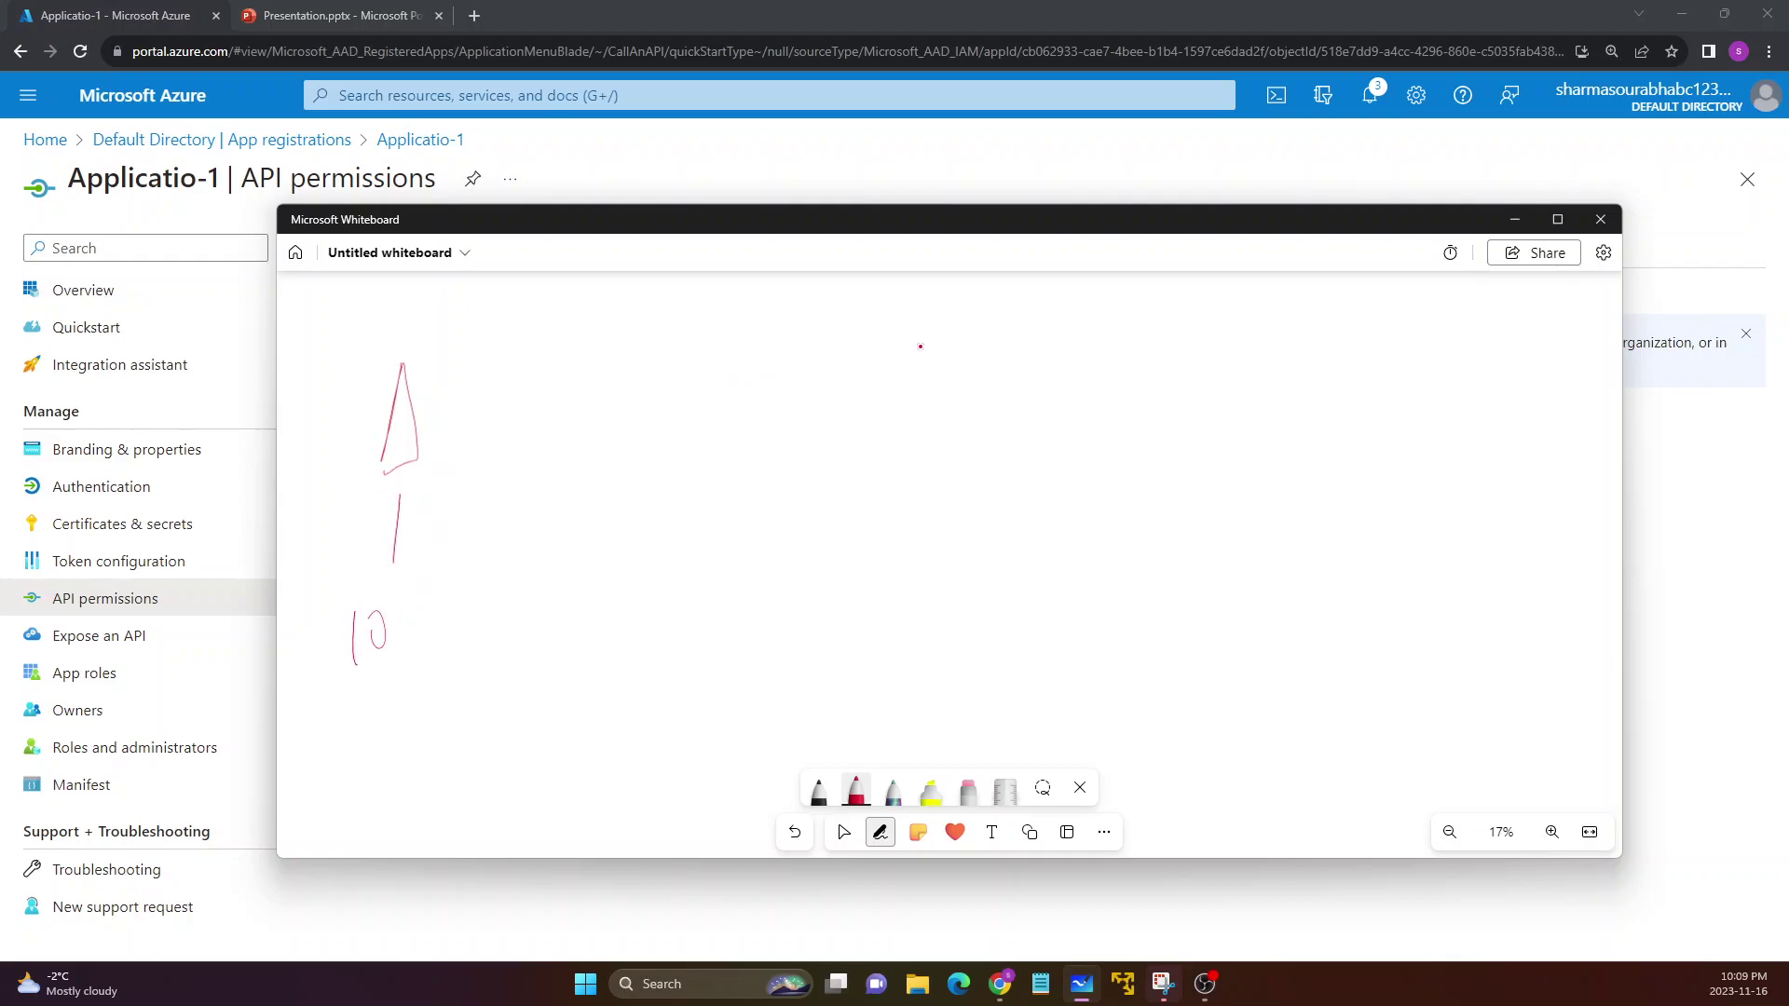
pyautogui.moveTo(427, 397); pyautogui.dragTo(498, 365)
pyautogui.moveTo(505, 366); pyautogui.dragTo(519, 371)
# Write (Postman) on the right with a check mark, and parenthesise the 10
pyautogui.moveTo(1093, 385)
pyautogui.mouseDown()
pyautogui.moveTo(1156, 421)
pyautogui.moveTo(1286, 410)
pyautogui.mouseUp()
pyautogui.moveTo(1085, 339); pyautogui.dragTo(1094, 454)
pyautogui.moveTo(1288, 366); pyautogui.dragTo(1300, 467)
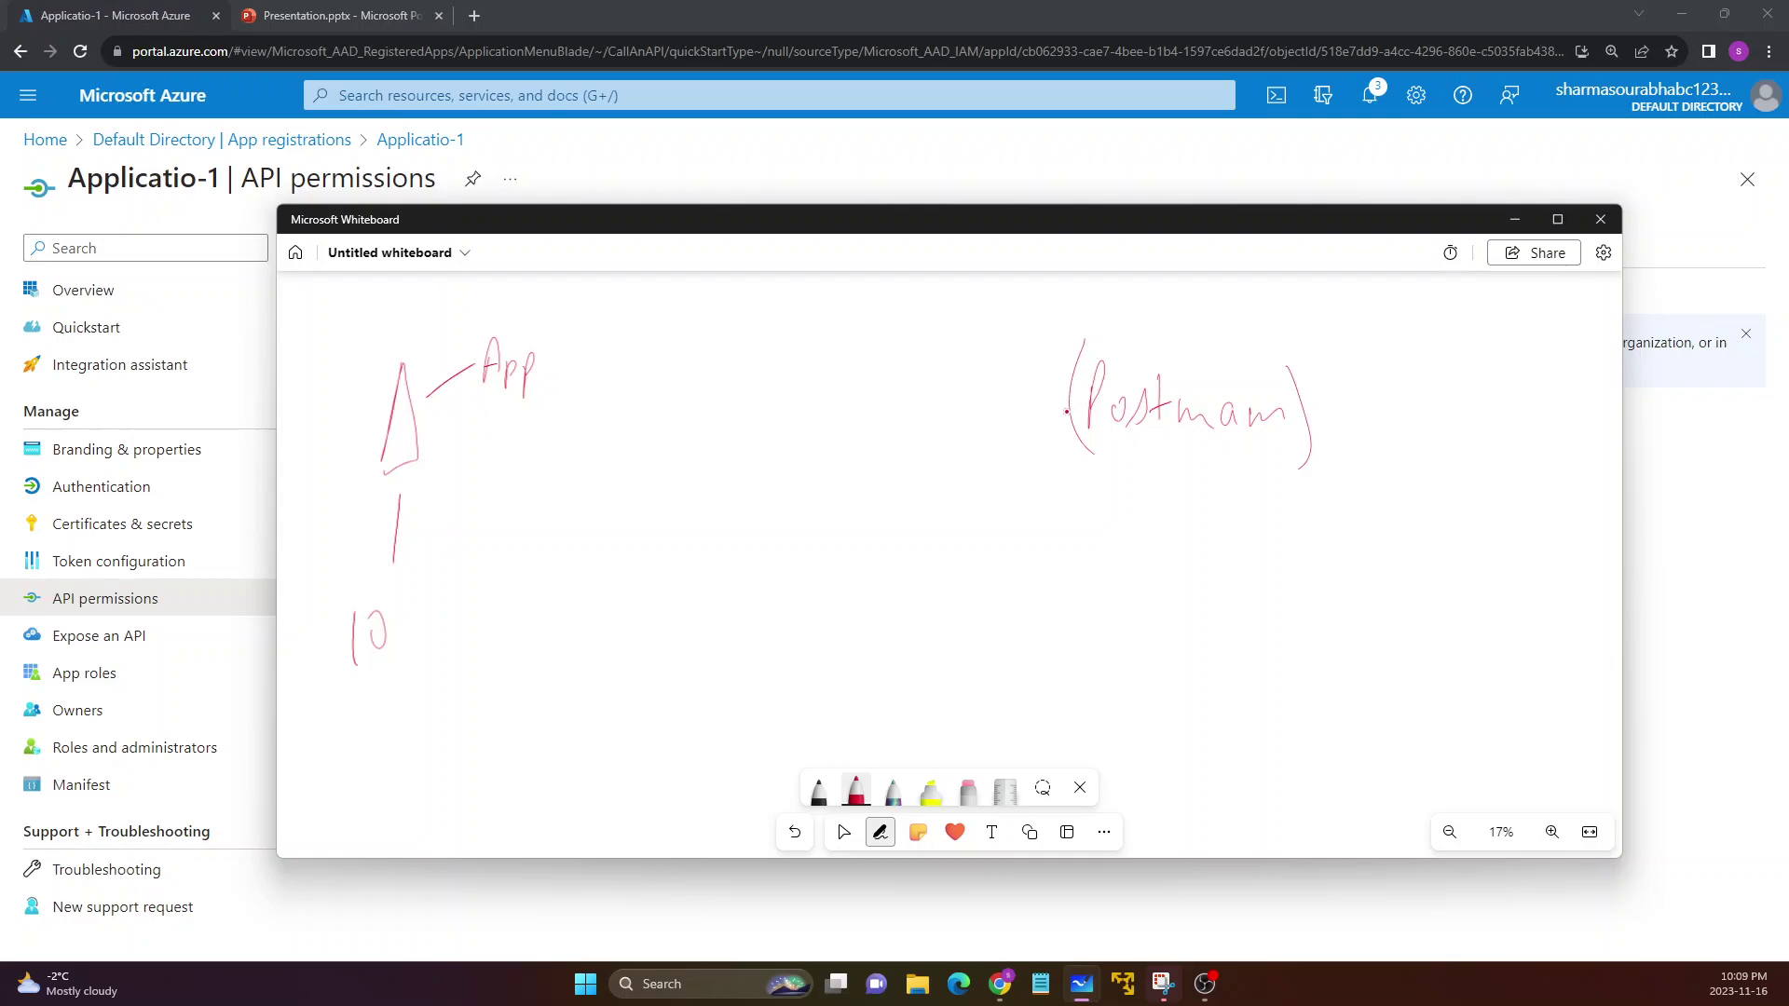
pyautogui.moveTo(1147, 335); pyautogui.dragTo(1199, 329)
pyautogui.moveTo(332, 607); pyautogui.dragTo(337, 704)
pyautogui.moveTo(418, 606); pyautogui.dragTo(407, 694)
# Draw a box with a U below Postman and an arc from Postman back to App
pyautogui.moveTo(1085, 513); pyautogui.dragTo(1071, 675)
pyautogui.moveTo(1090, 538)
pyautogui.mouseDown()
pyautogui.moveTo(1278, 546)
pyautogui.moveTo(1109, 694)
pyautogui.moveTo(1071, 674)
pyautogui.mouseUp()
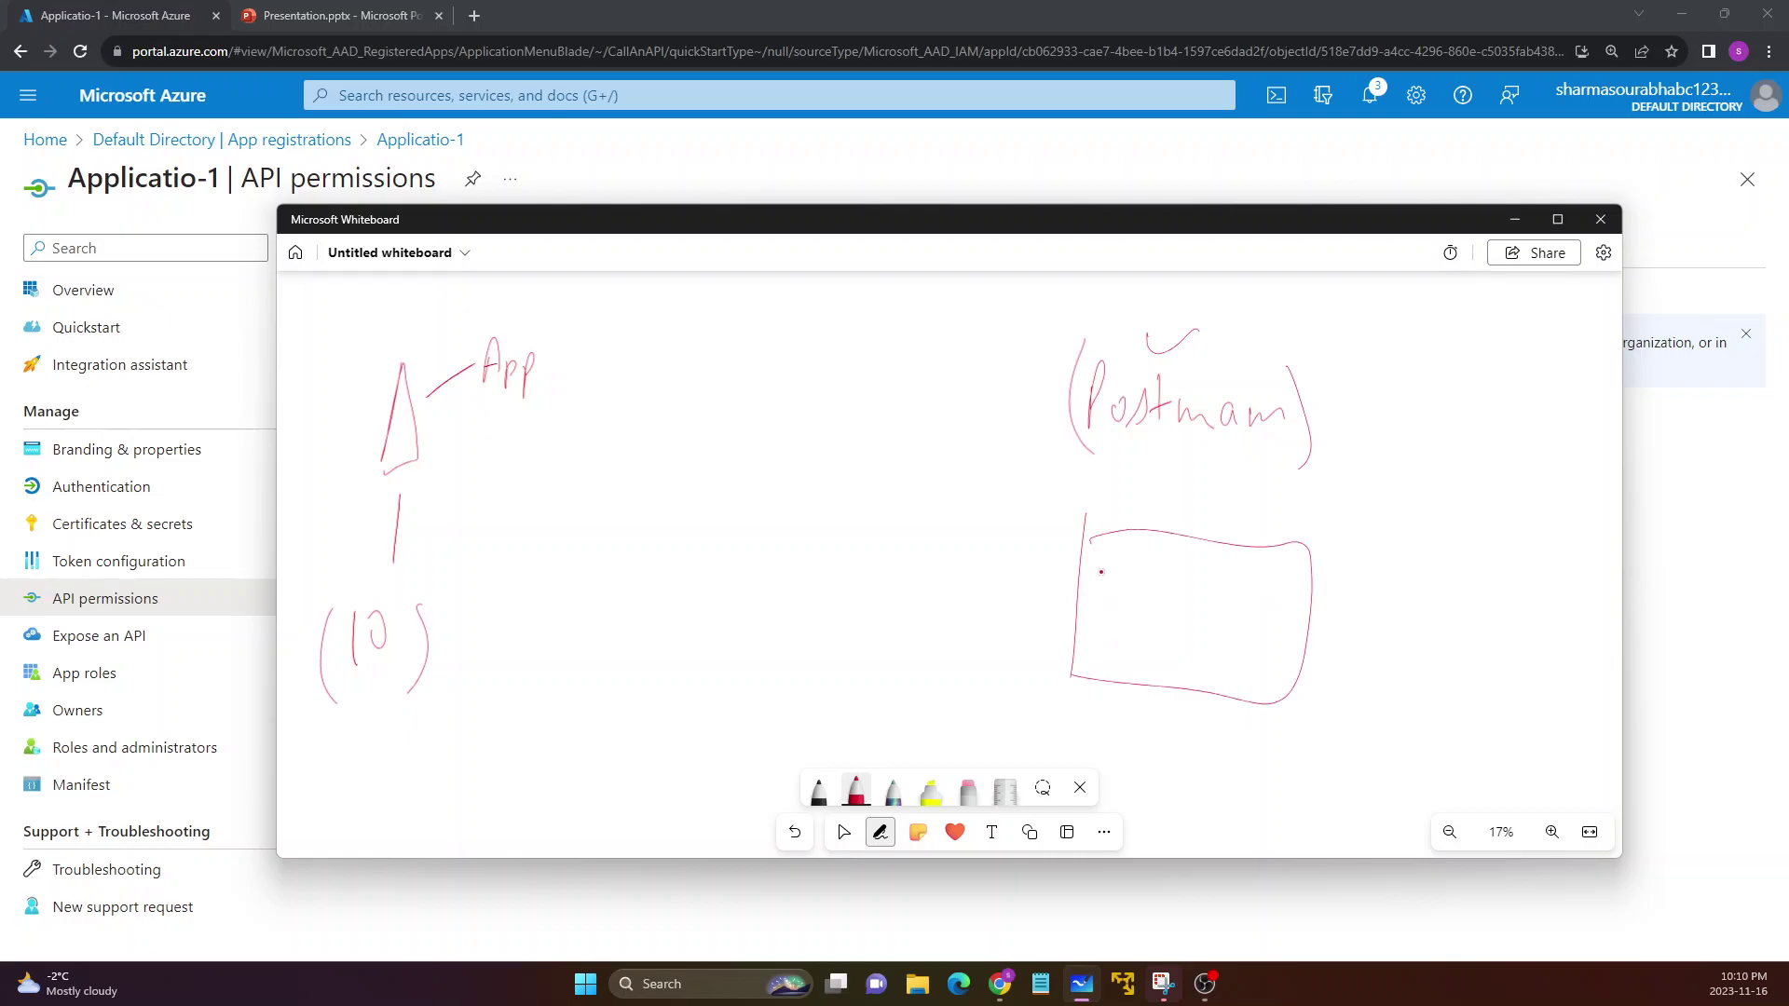
pyautogui.moveTo(1109, 557); pyautogui.dragTo(1123, 556)
pyautogui.moveTo(1051, 424)
pyautogui.mouseDown()
pyautogui.moveTo(804, 341)
pyautogui.moveTo(676, 337)
pyautogui.moveTo(601, 377)
pyautogui.moveTo(594, 357)
pyautogui.mouseUp()
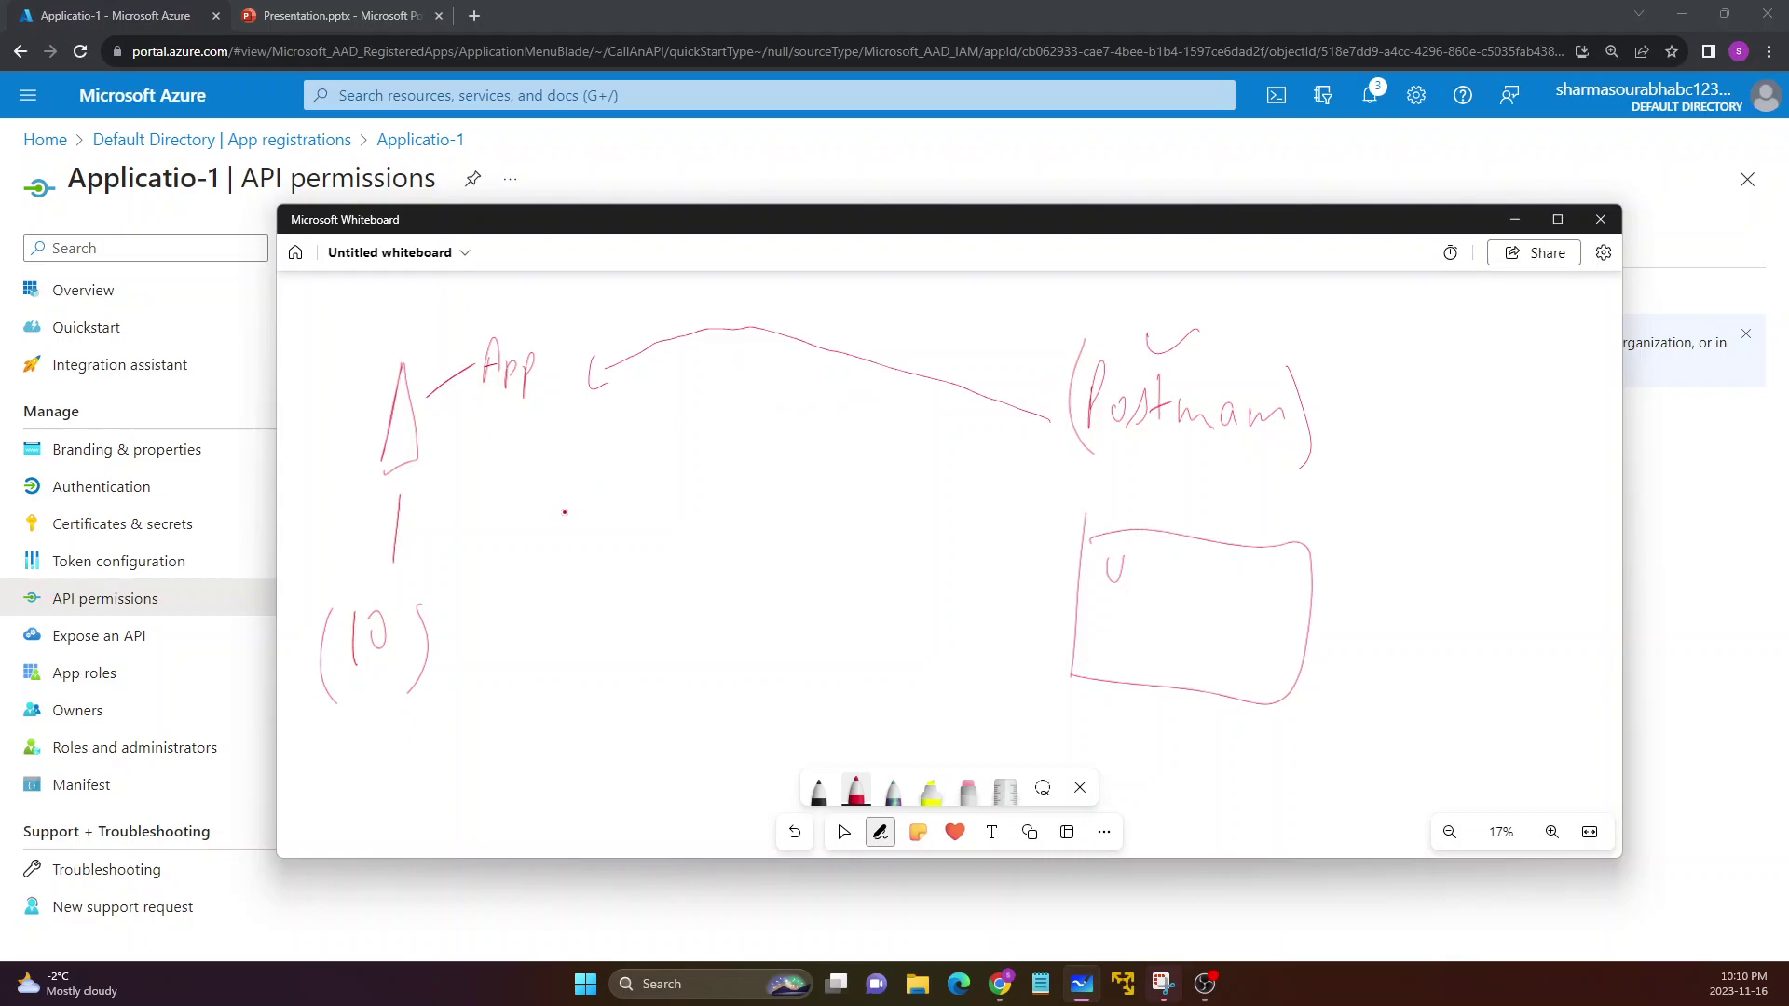
# Check off the (10) note, write the label Api, and draw a curved arrow from Api to App
pyautogui.moveTo(401, 607); pyautogui.dragTo(433, 555)
pyautogui.moveTo(826, 426)
pyautogui.mouseDown()
pyautogui.moveTo(816, 467)
pyautogui.moveTo(863, 471)
pyautogui.moveTo(896, 431)
pyautogui.moveTo(897, 466)
pyautogui.mouseUp()
pyautogui.moveTo(880, 489); pyautogui.dragTo(909, 466)
pyautogui.moveTo(802, 459)
pyautogui.mouseDown()
pyautogui.moveTo(572, 550)
pyautogui.moveTo(503, 467)
pyautogui.moveTo(484, 482)
pyautogui.moveTo(545, 438)
pyautogui.mouseUp()
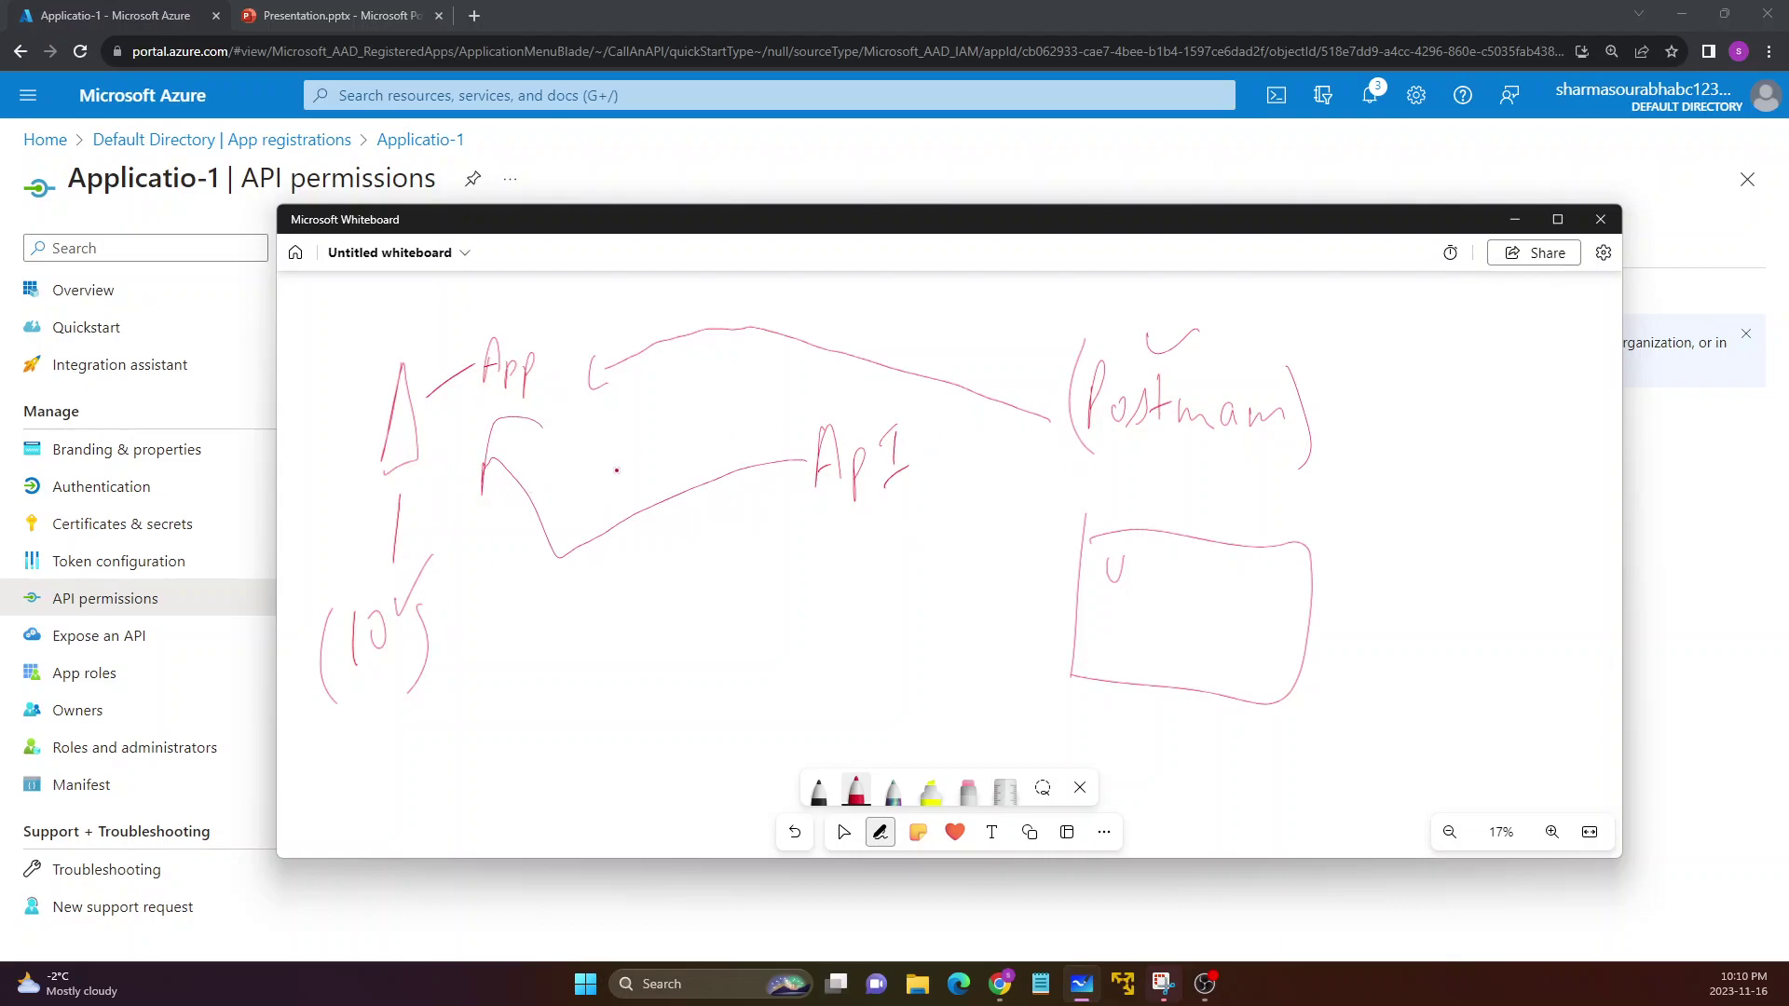
# Check off (10's) and draw arrows from it into the box, adding short lines under U
pyautogui.moveTo(440, 657); pyautogui.dragTo(478, 633)
pyautogui.moveTo(466, 643)
pyautogui.mouseDown()
pyautogui.moveTo(615, 657)
pyautogui.moveTo(939, 533)
pyautogui.mouseUp()
pyautogui.moveTo(927, 511); pyautogui.dragTo(935, 563)
pyautogui.moveTo(1046, 524)
pyautogui.mouseDown()
pyautogui.moveTo(1041, 573)
pyautogui.moveTo(1156, 608)
pyautogui.mouseUp()
pyautogui.moveTo(1117, 622); pyautogui.dragTo(1151, 650)
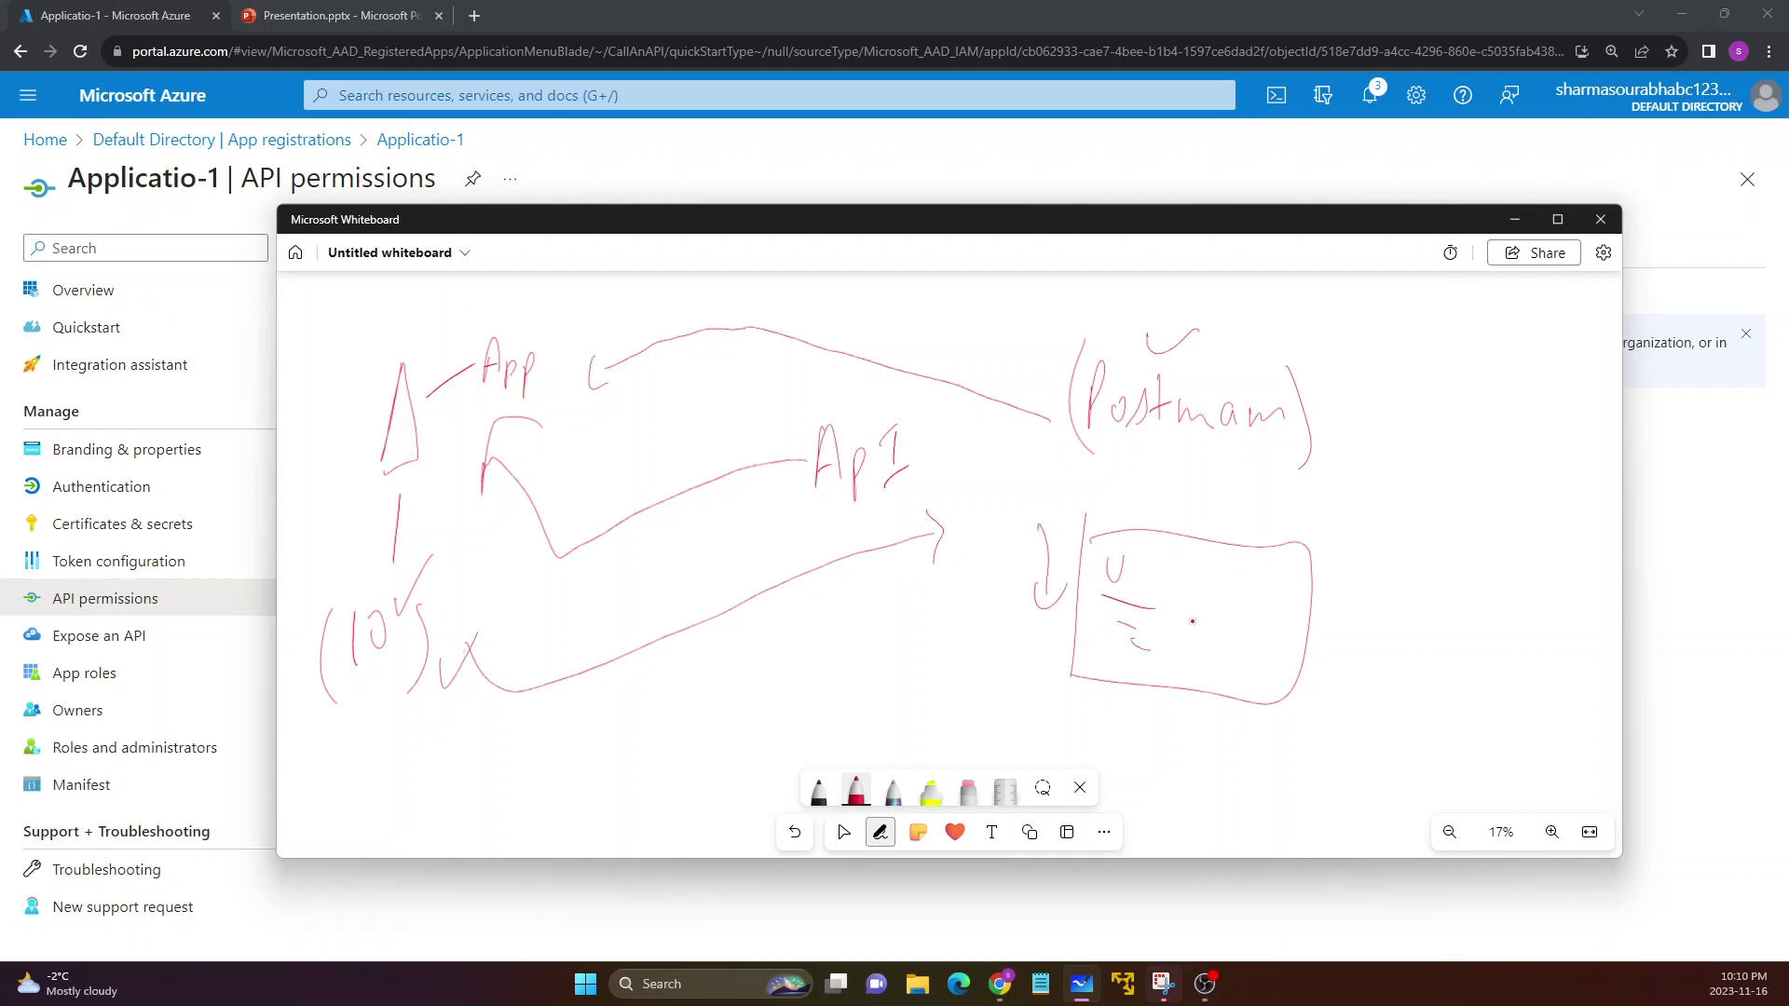
# Check Postman, bracket Api, link Api to App with a line, then minimize Whiteboard
pyautogui.moveTo(1079, 315); pyautogui.dragTo(1103, 305)
pyautogui.moveTo(809, 412); pyautogui.dragTo(800, 504)
pyautogui.moveTo(920, 417); pyautogui.dragTo(932, 511)
pyautogui.moveTo(766, 454)
pyautogui.mouseDown()
pyautogui.moveTo(456, 452)
pyautogui.moveTo(474, 462)
pyautogui.mouseUp()
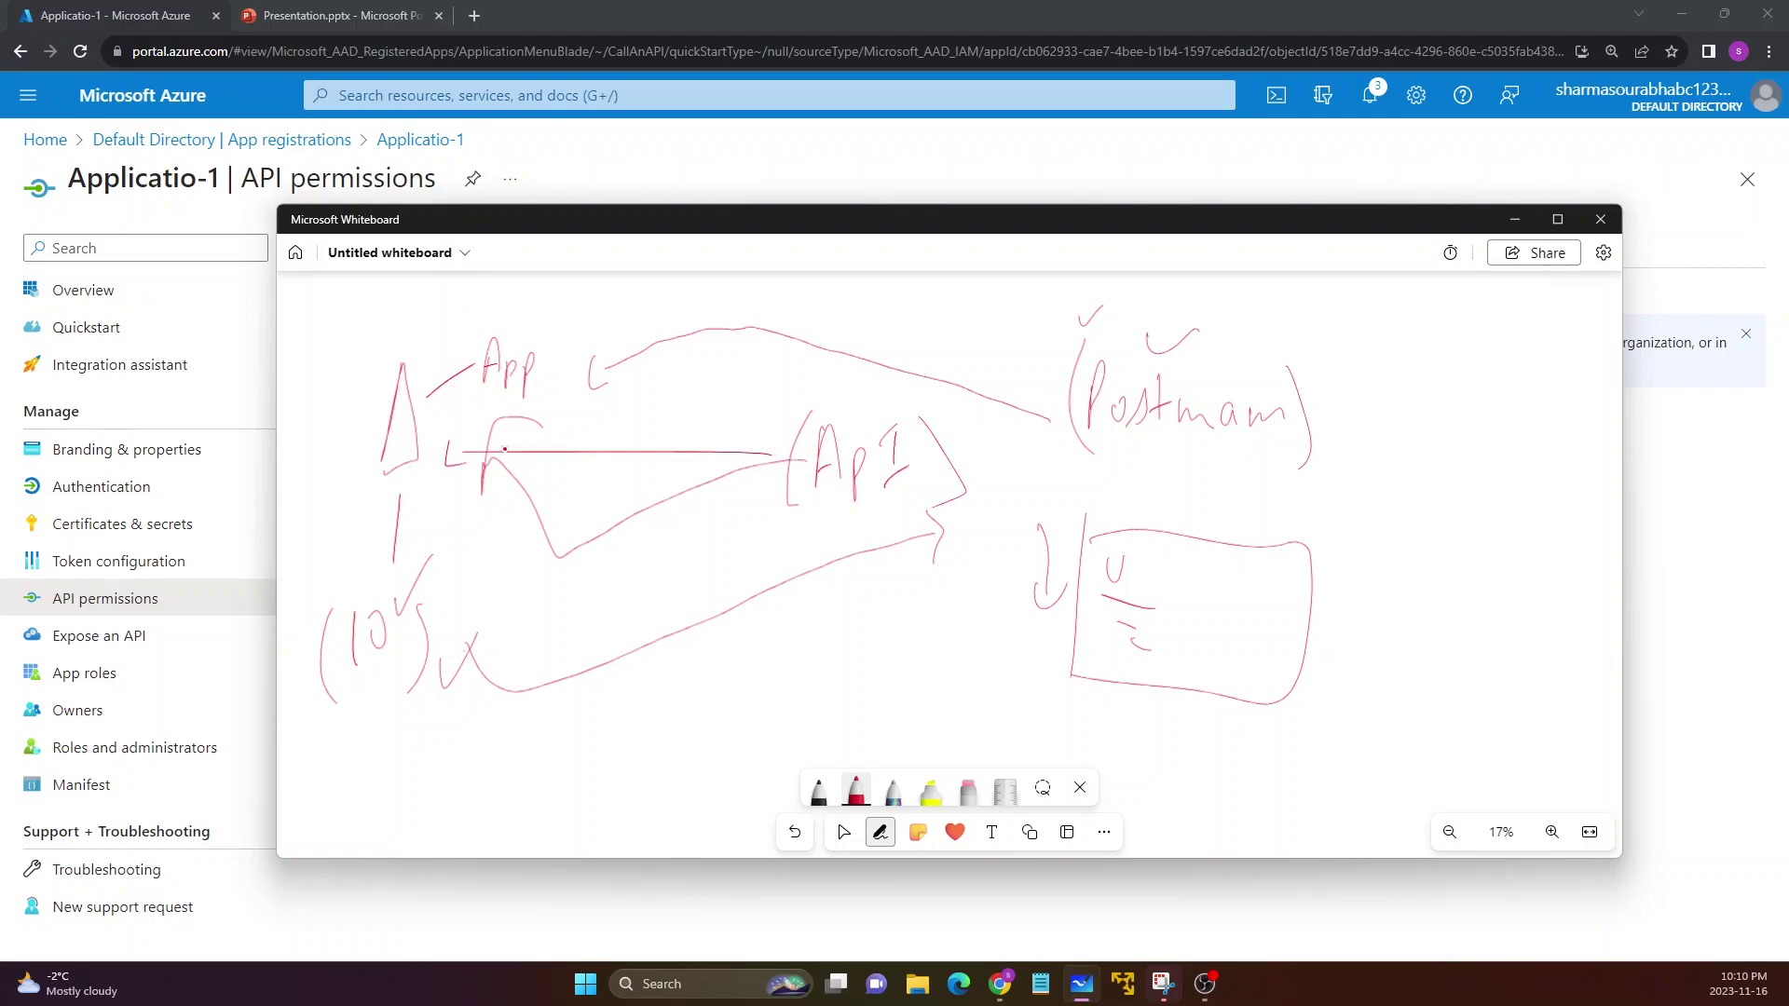
pyautogui.click(1512, 222)
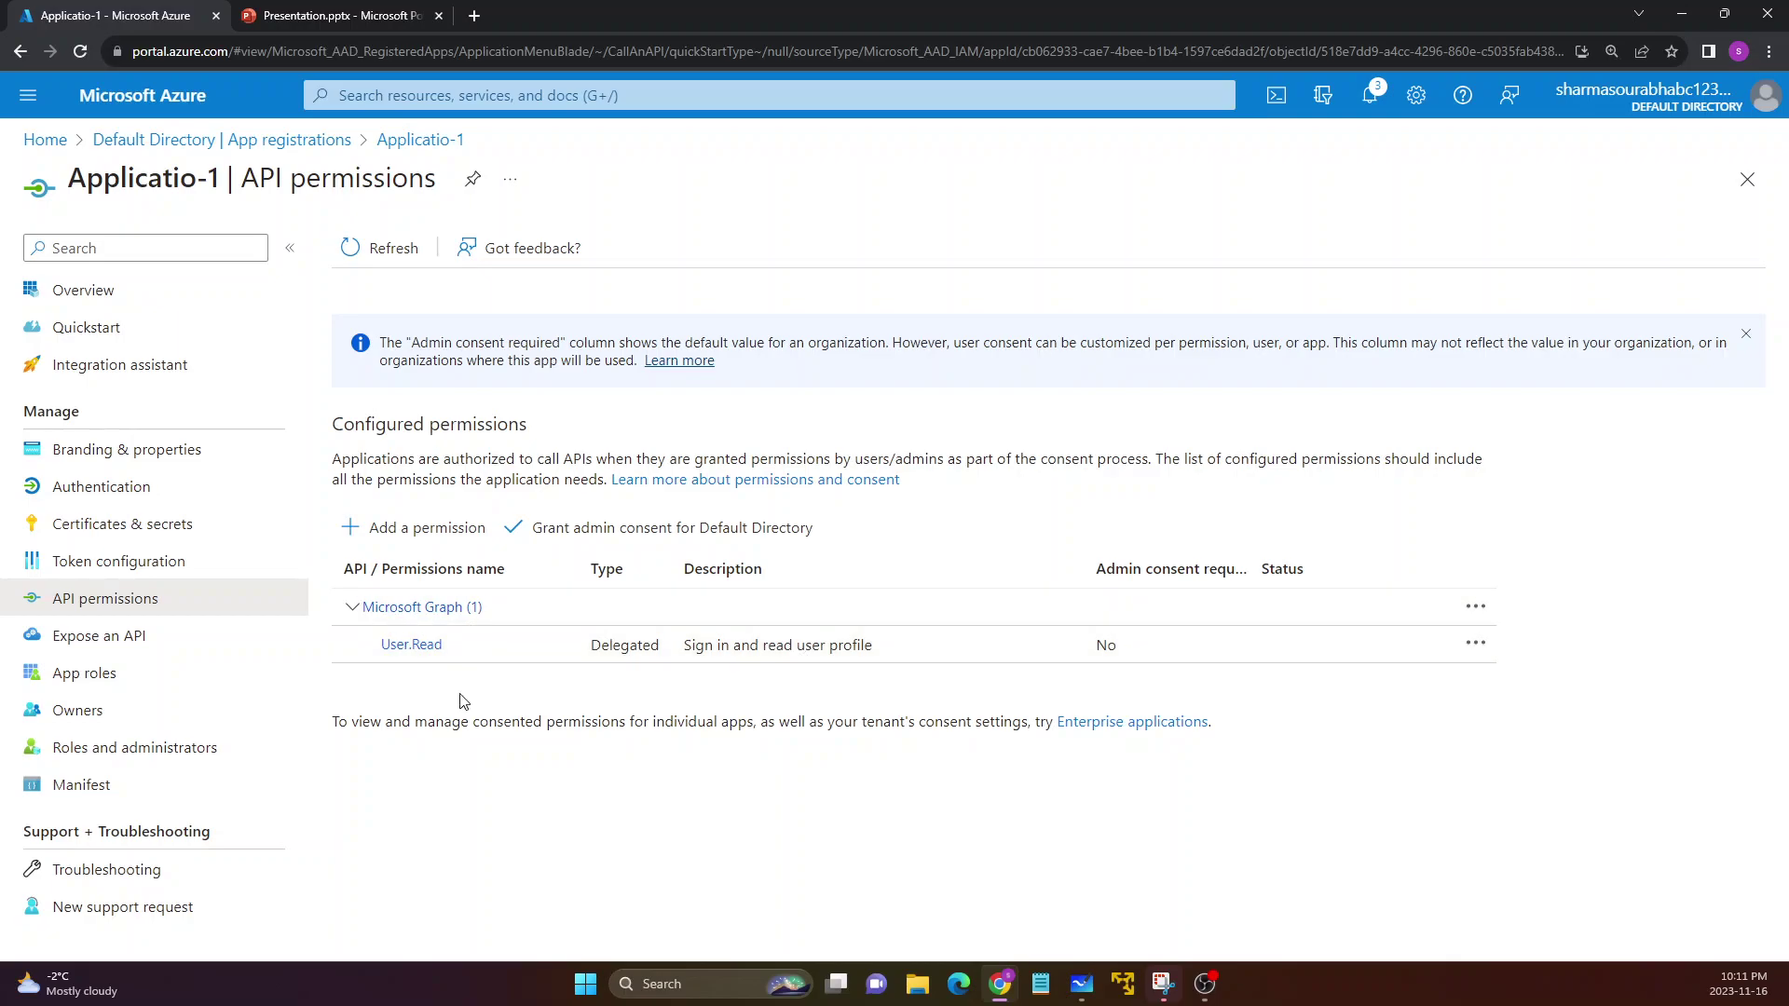
# Open Request API permissions from Add a permission and scroll through the commonly used Microsoft APIs
pyautogui.click(399, 536)
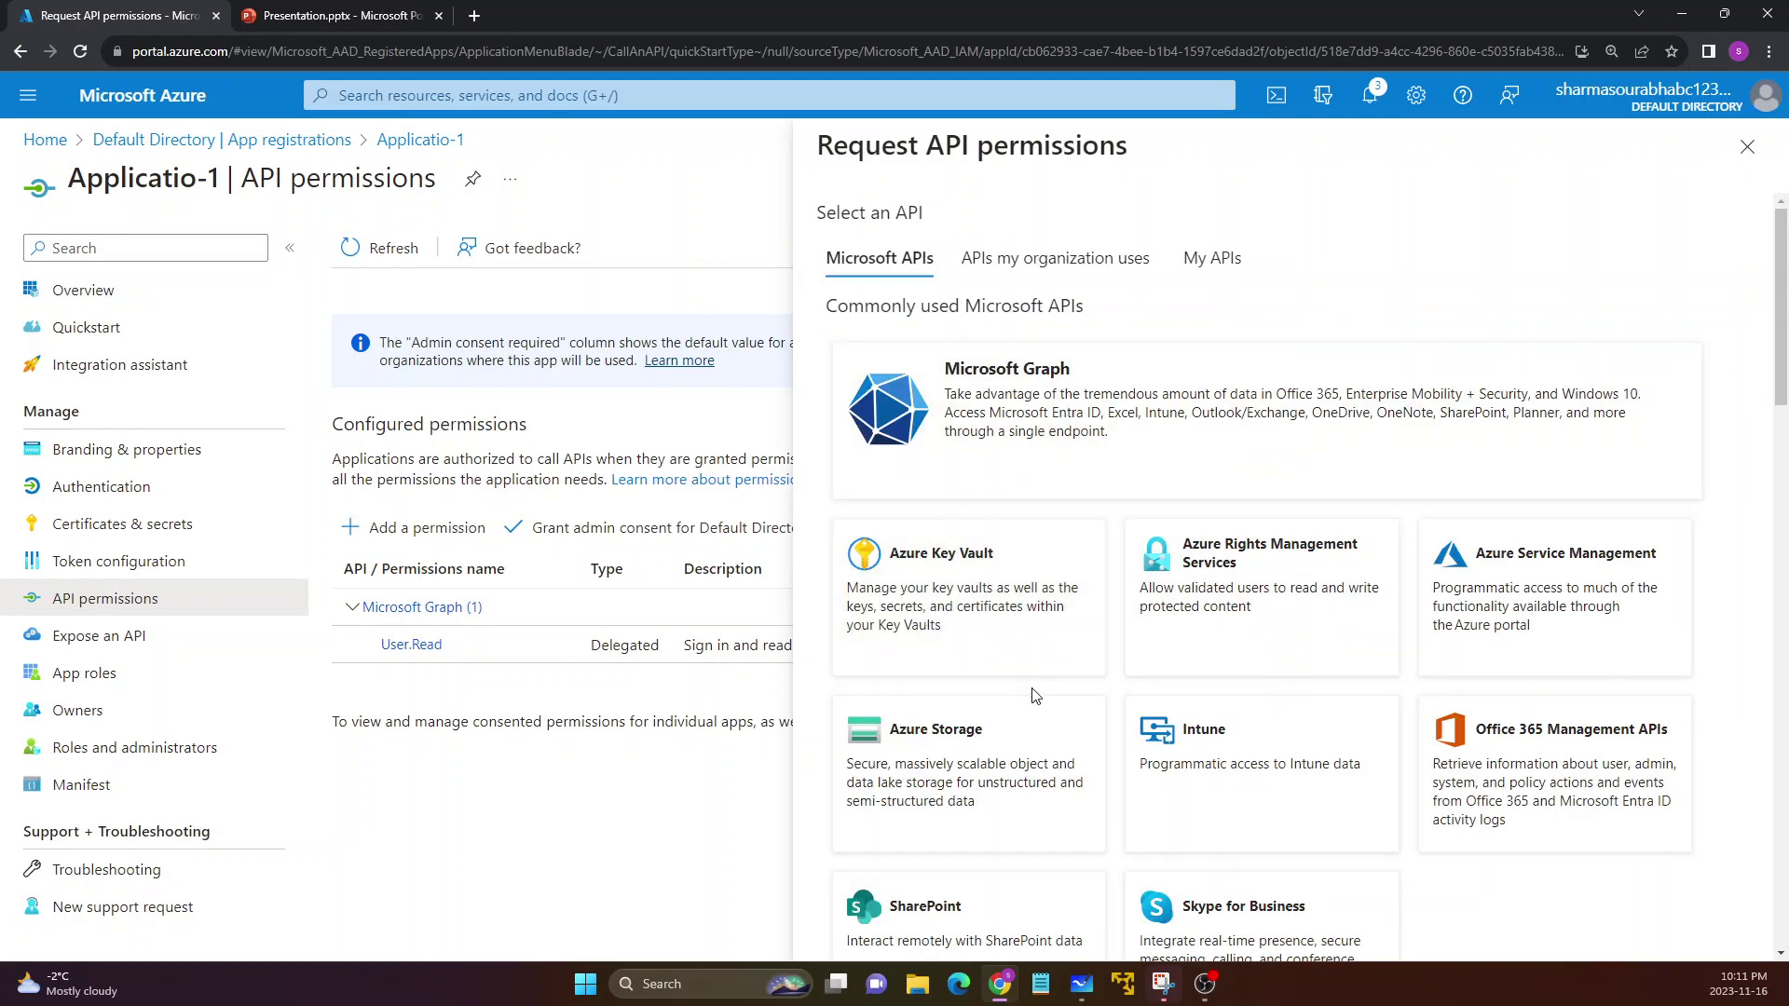
pyautogui.scroll(-1, 1046, 705)
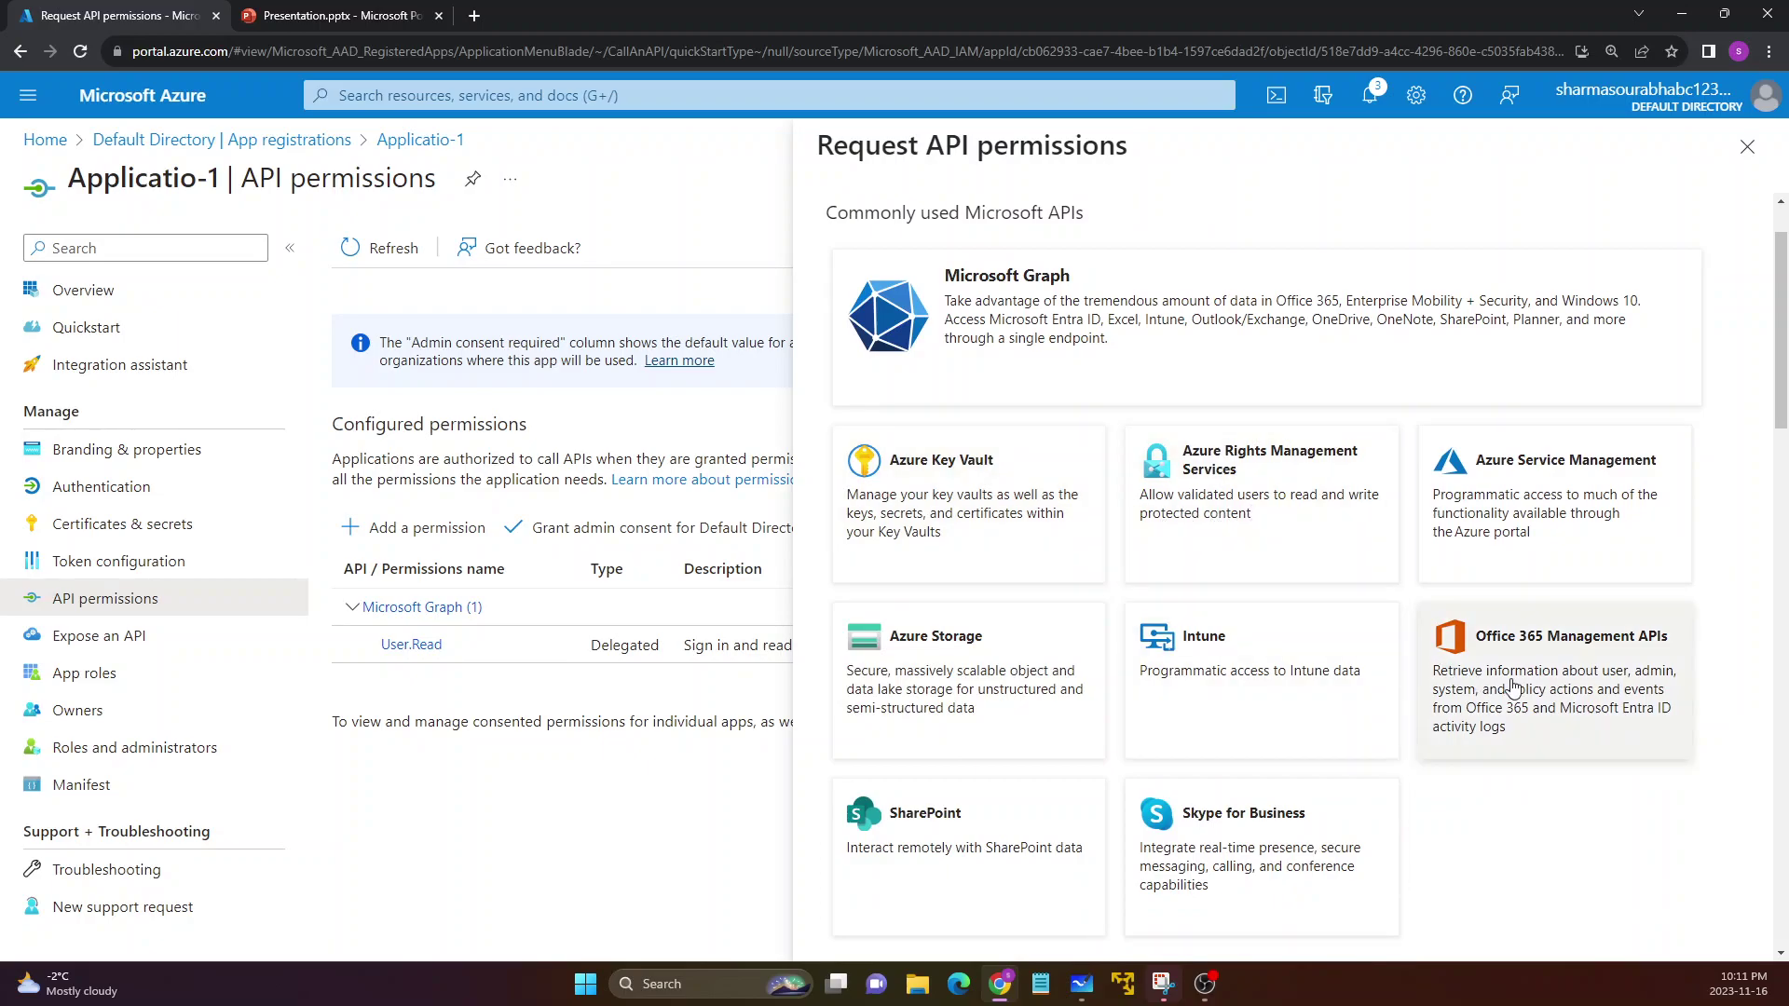
pyautogui.scroll(1, 1454, 778)
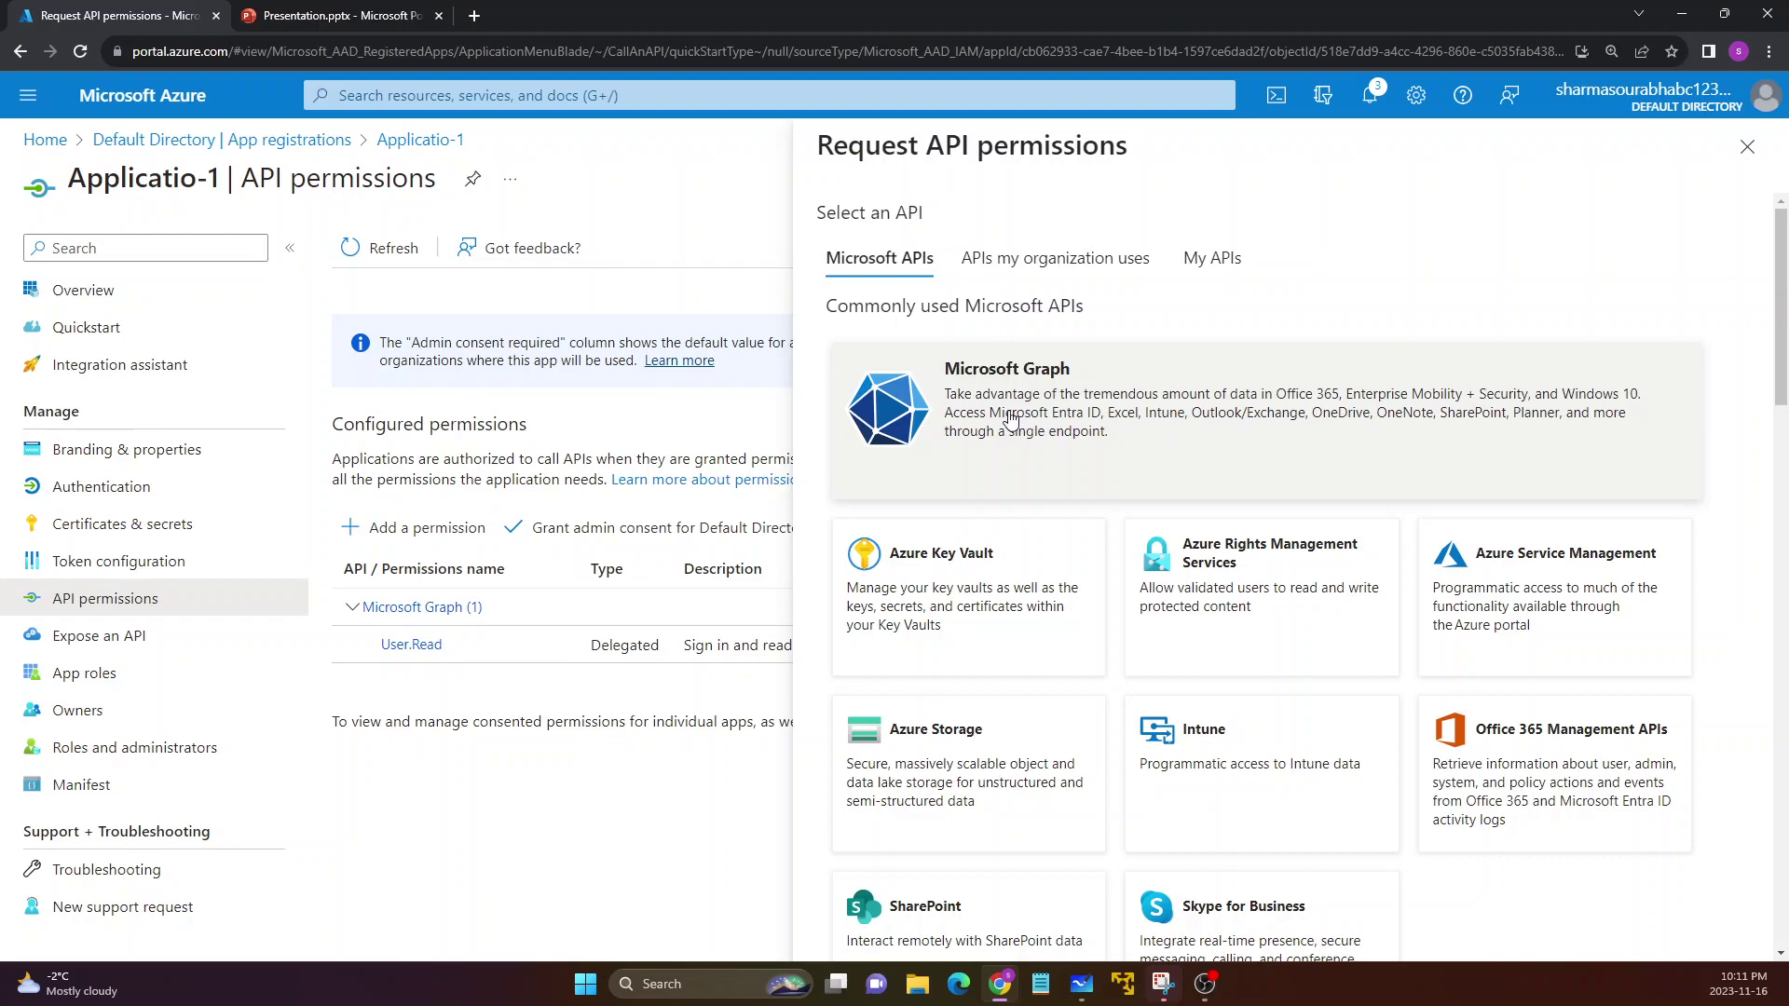
# Select the Microsoft Graph API and highlight its Delegated-or-Application permission type question
pyautogui.click(1007, 418)
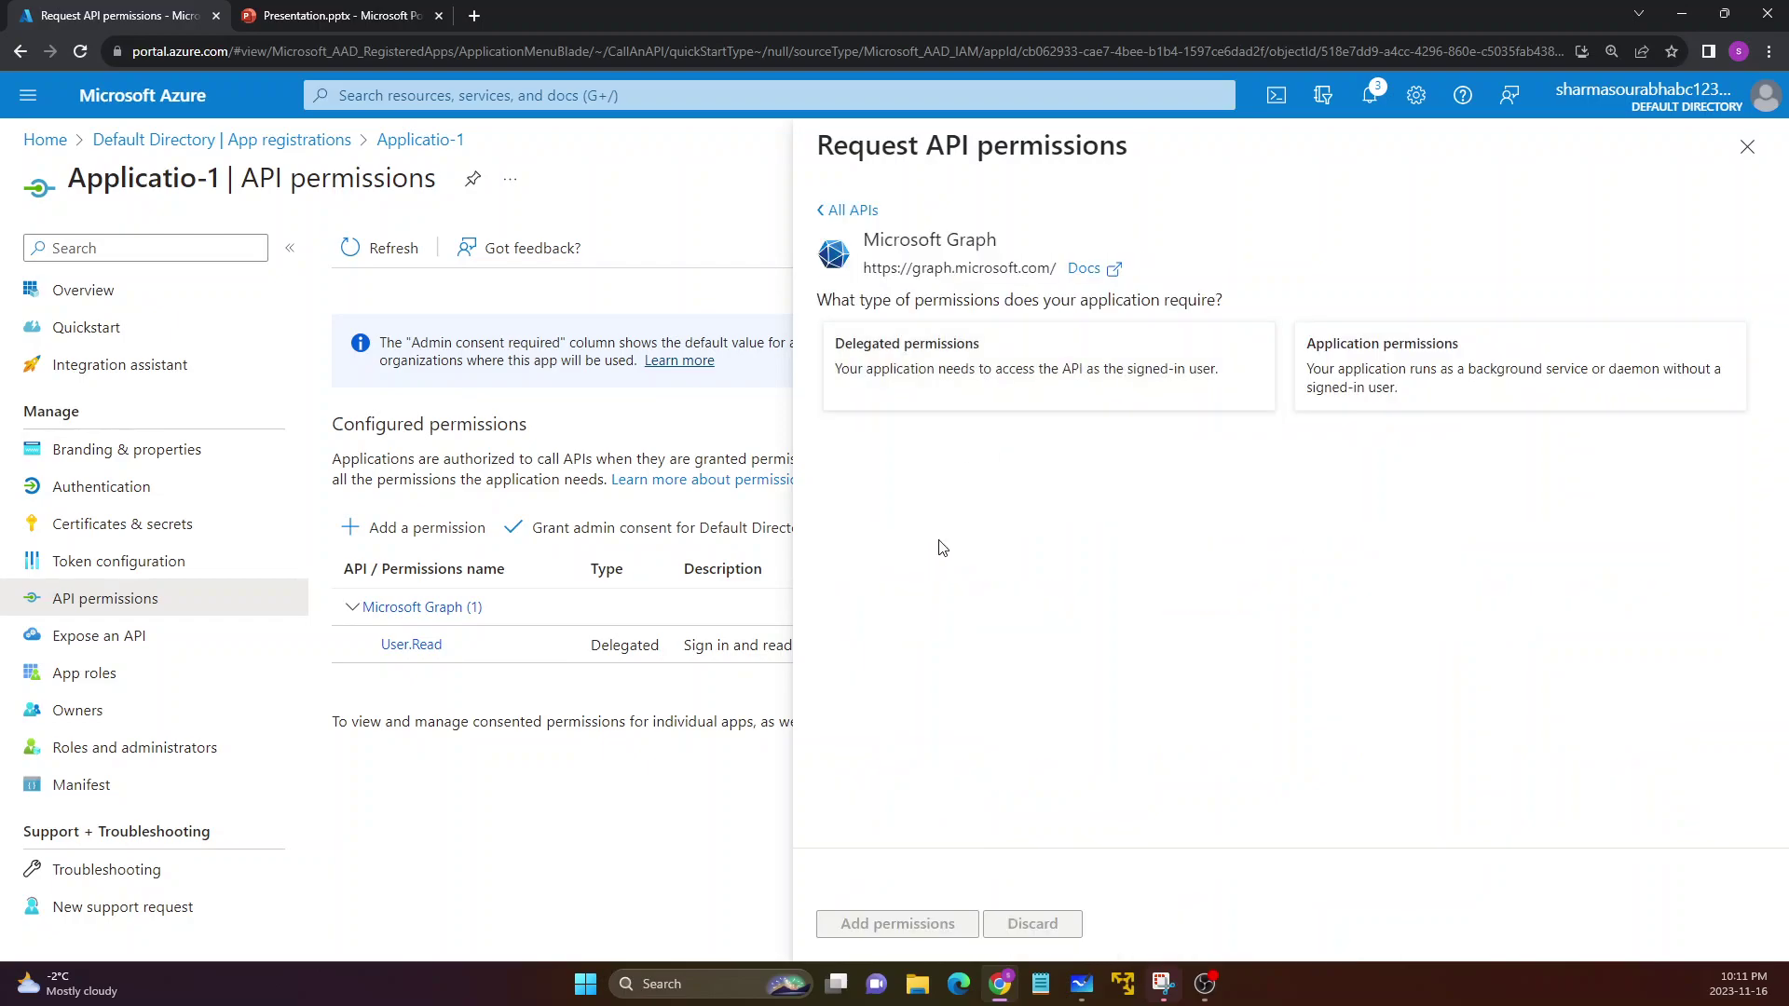
pyautogui.moveTo(817, 300); pyautogui.dragTo(1195, 334)
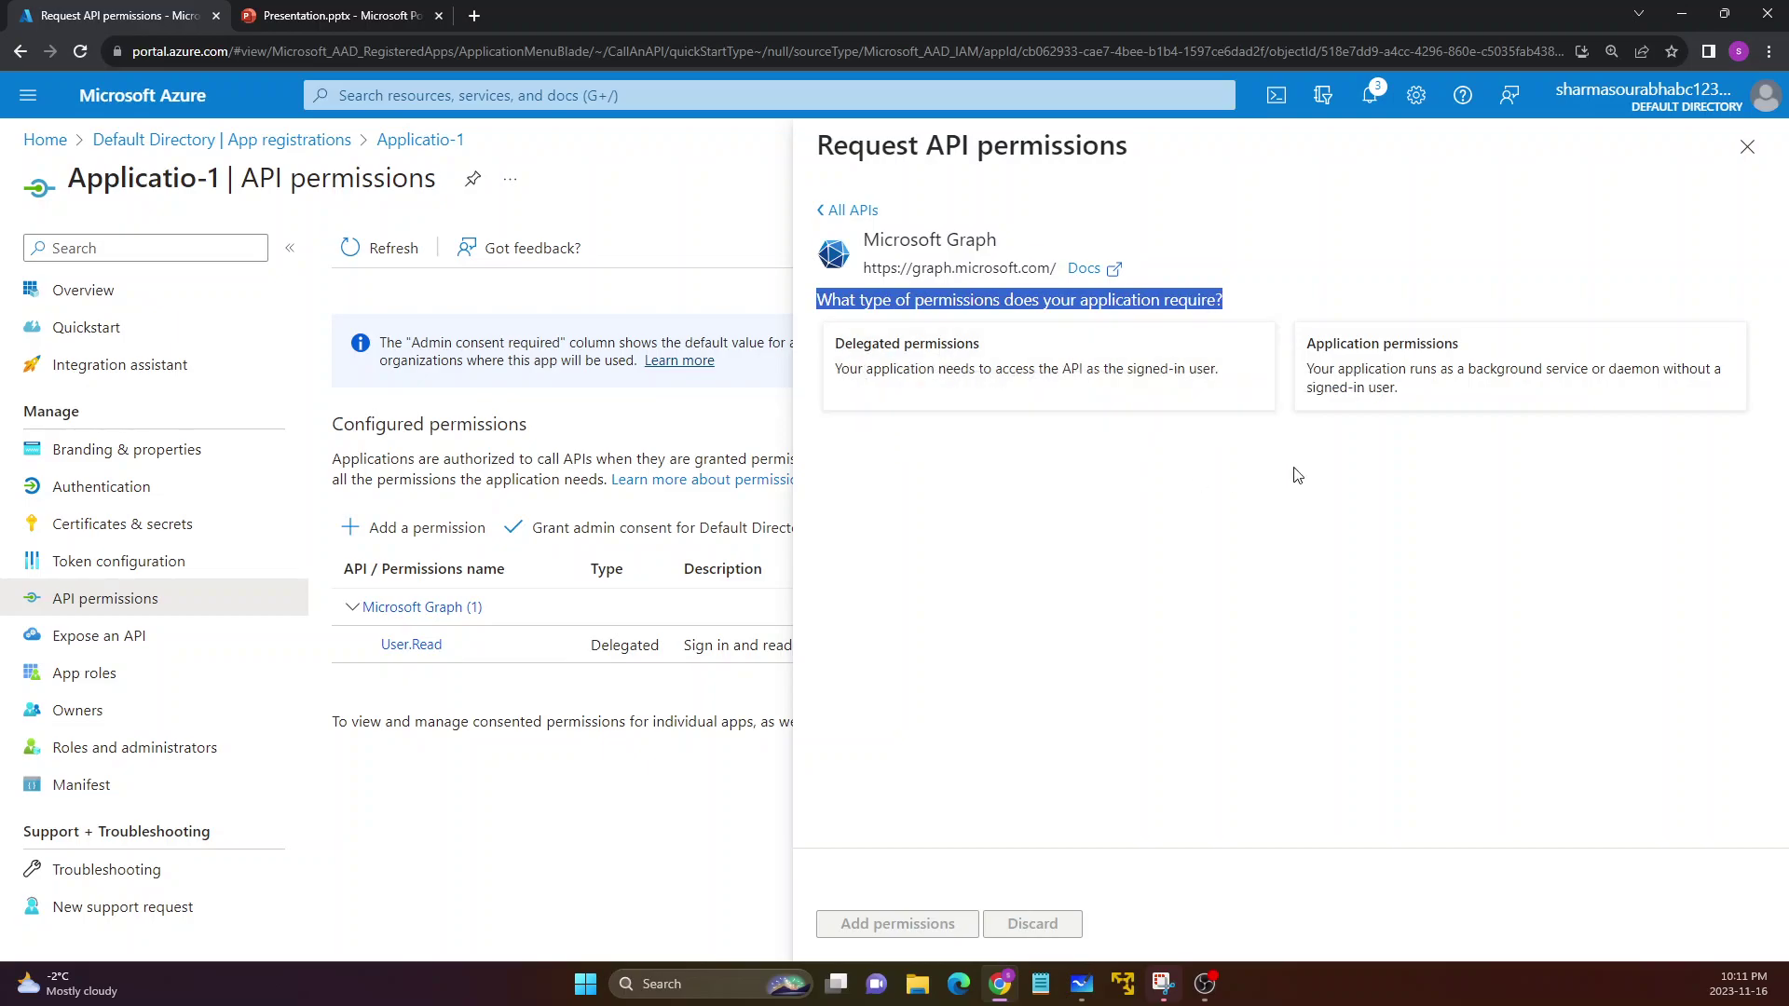
pyautogui.click(1202, 532)
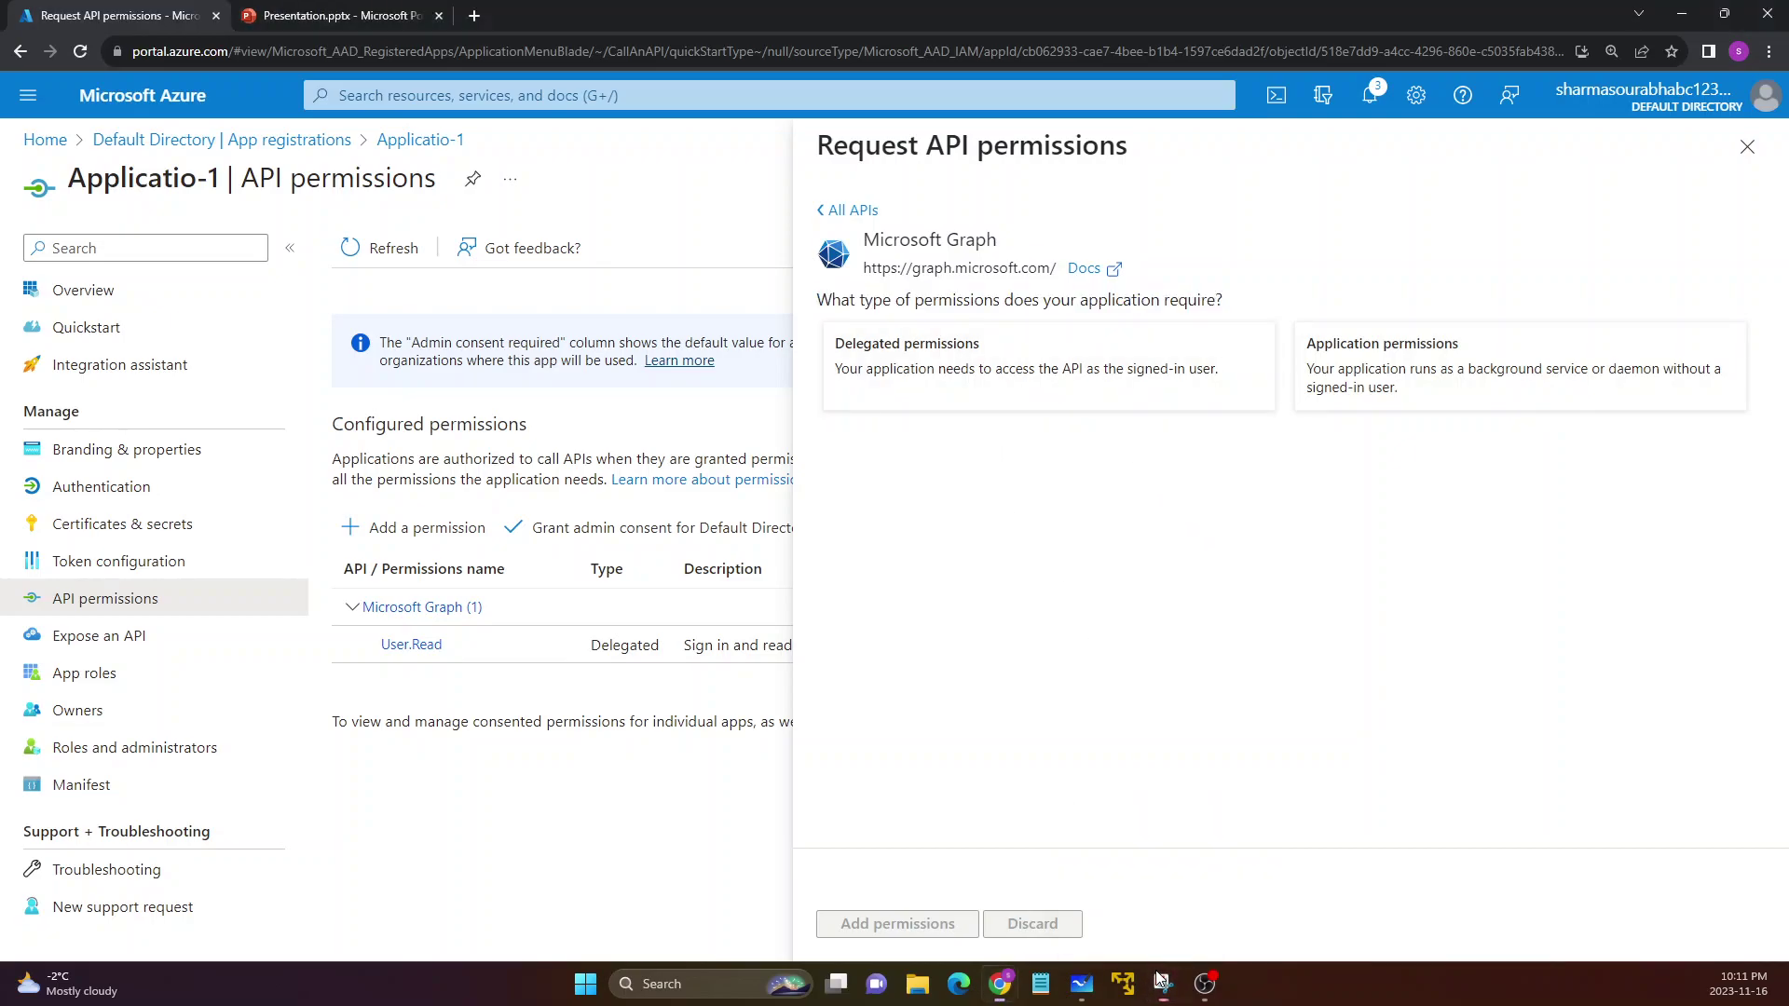
# Bring Whiteboard back, write Delege beside Postman, draw an oval, and enclose and check Api
pyautogui.moveTo(1079, 990)
pyautogui.click(1098, 922)
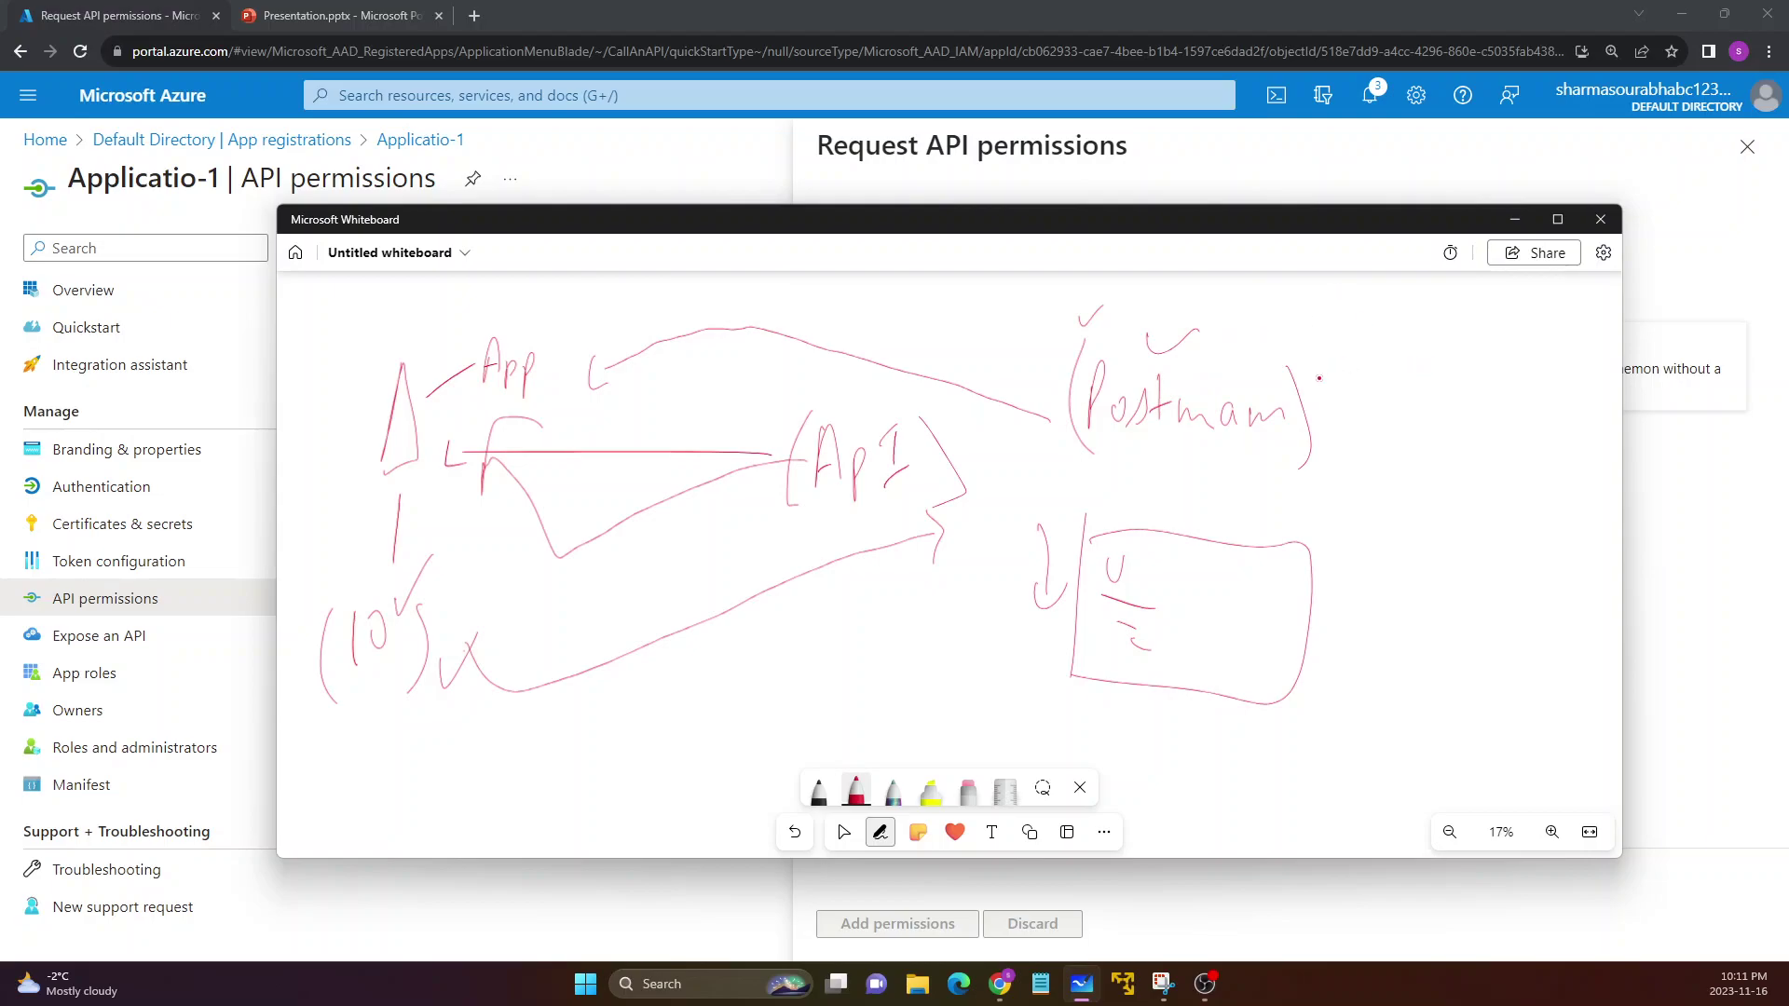
pyautogui.moveTo(1310, 310)
pyautogui.mouseDown()
pyautogui.moveTo(1315, 342)
pyautogui.moveTo(1370, 322)
pyautogui.moveTo(1411, 372)
pyautogui.moveTo(1447, 334)
pyautogui.mouseUp()
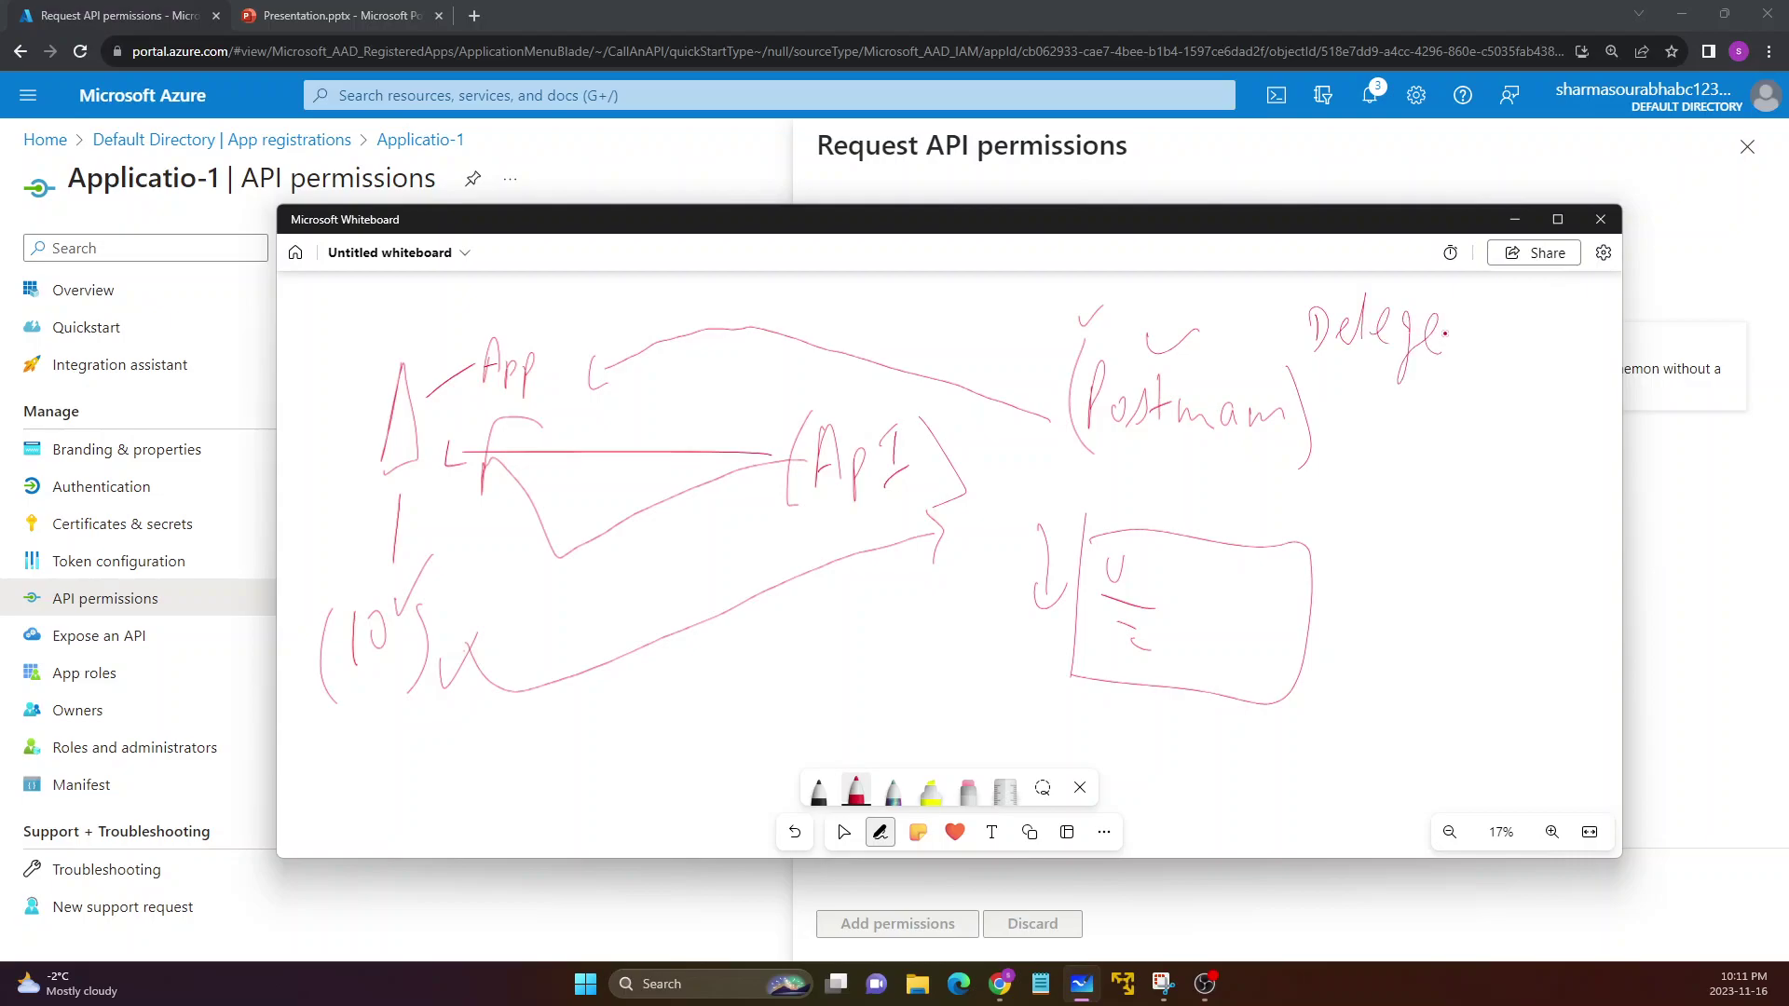
pyautogui.moveTo(1339, 369); pyautogui.dragTo(1409, 356)
pyautogui.moveTo(1392, 604)
pyautogui.mouseDown()
pyautogui.moveTo(1356, 471)
pyautogui.moveTo(1443, 461)
pyautogui.moveTo(1381, 455)
pyautogui.mouseUp()
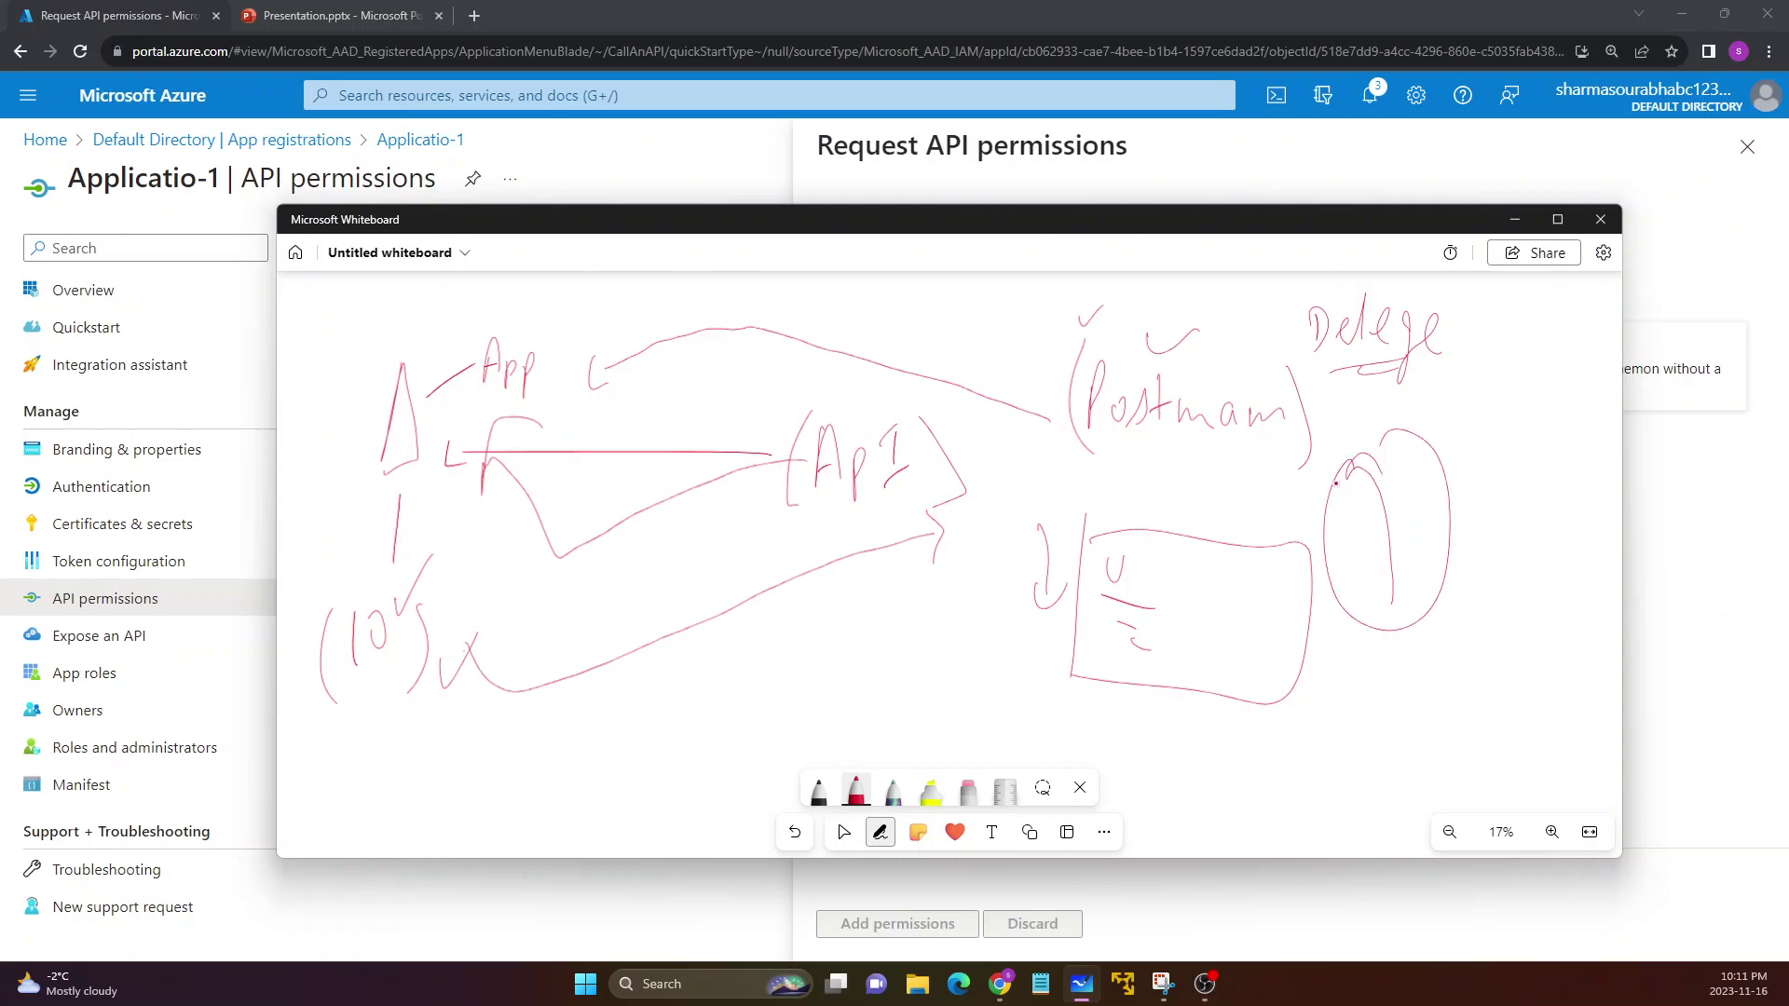
pyautogui.moveTo(771, 408); pyautogui.dragTo(839, 527)
pyautogui.moveTo(952, 410); pyautogui.dragTo(941, 540)
pyautogui.moveTo(745, 387); pyautogui.dragTo(798, 381)
# Draw an arrow and label from the oval, bracket App's triangle and Api, and double-underline Delege
pyautogui.moveTo(1419, 513); pyautogui.dragTo(1488, 502)
pyautogui.moveTo(1485, 477); pyautogui.dragTo(1492, 524)
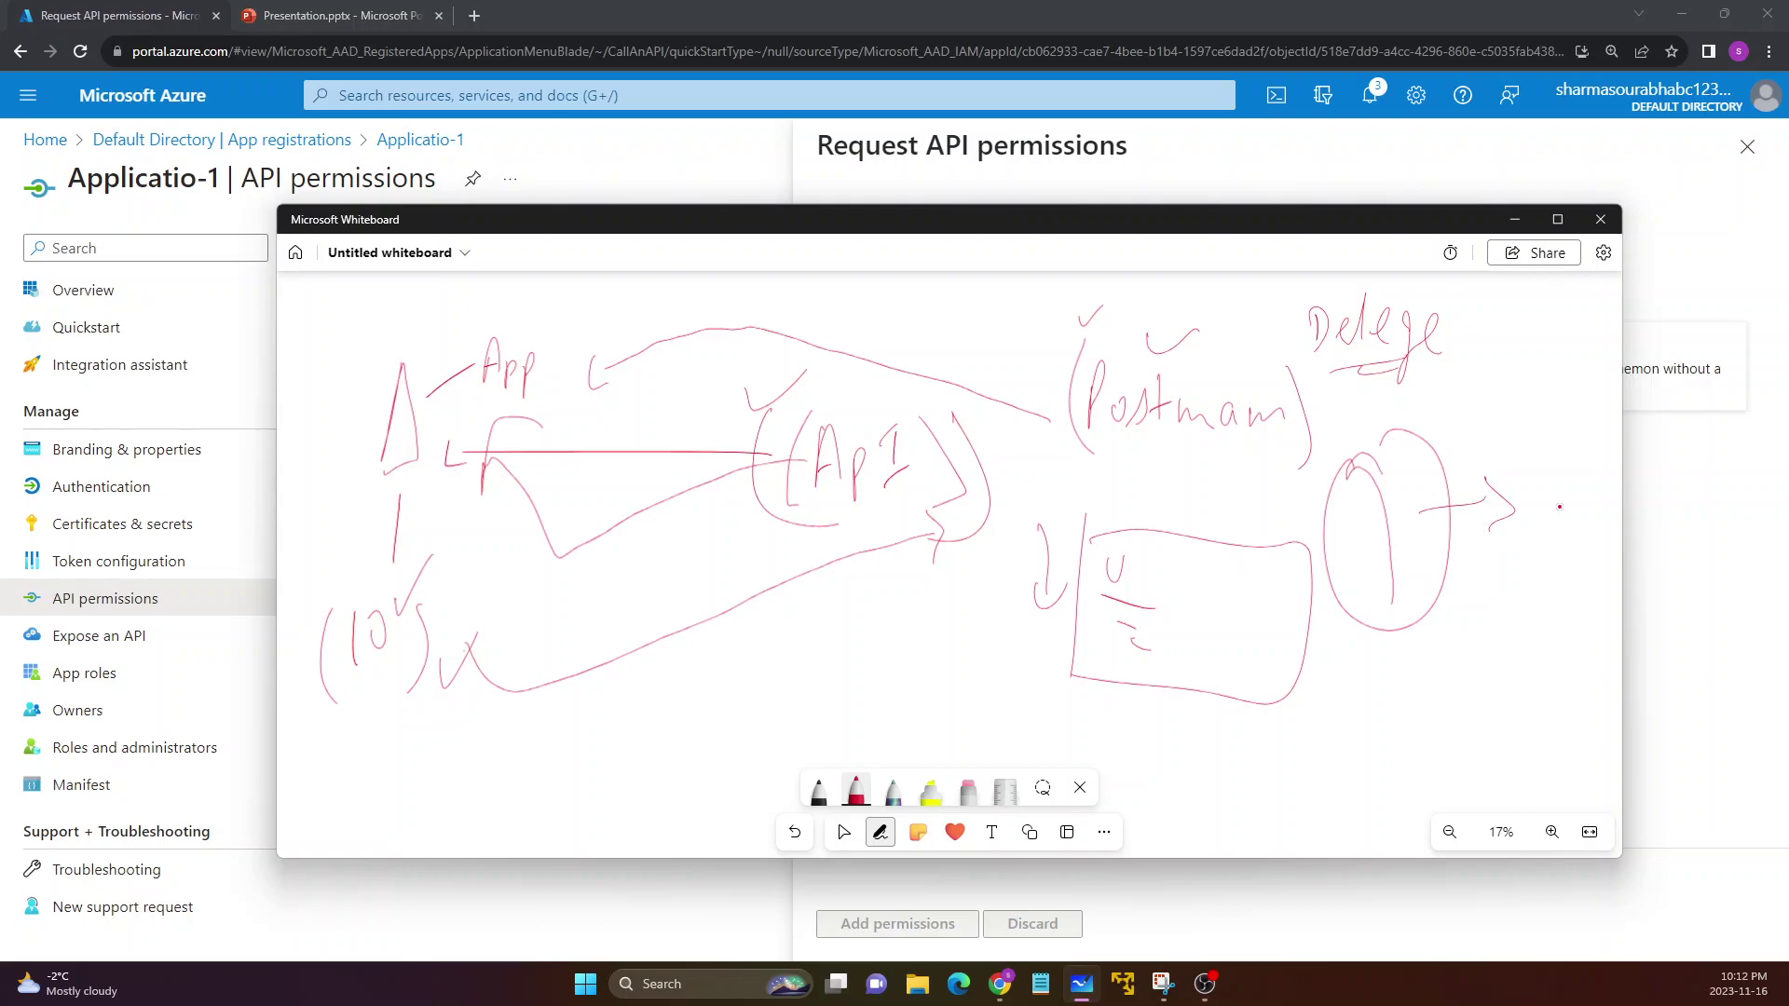
pyautogui.moveTo(385, 343)
pyautogui.mouseDown()
pyautogui.moveTo(378, 513)
pyautogui.moveTo(440, 379)
pyautogui.moveTo(425, 498)
pyautogui.mouseUp()
pyautogui.moveTo(745, 410); pyautogui.dragTo(764, 551)
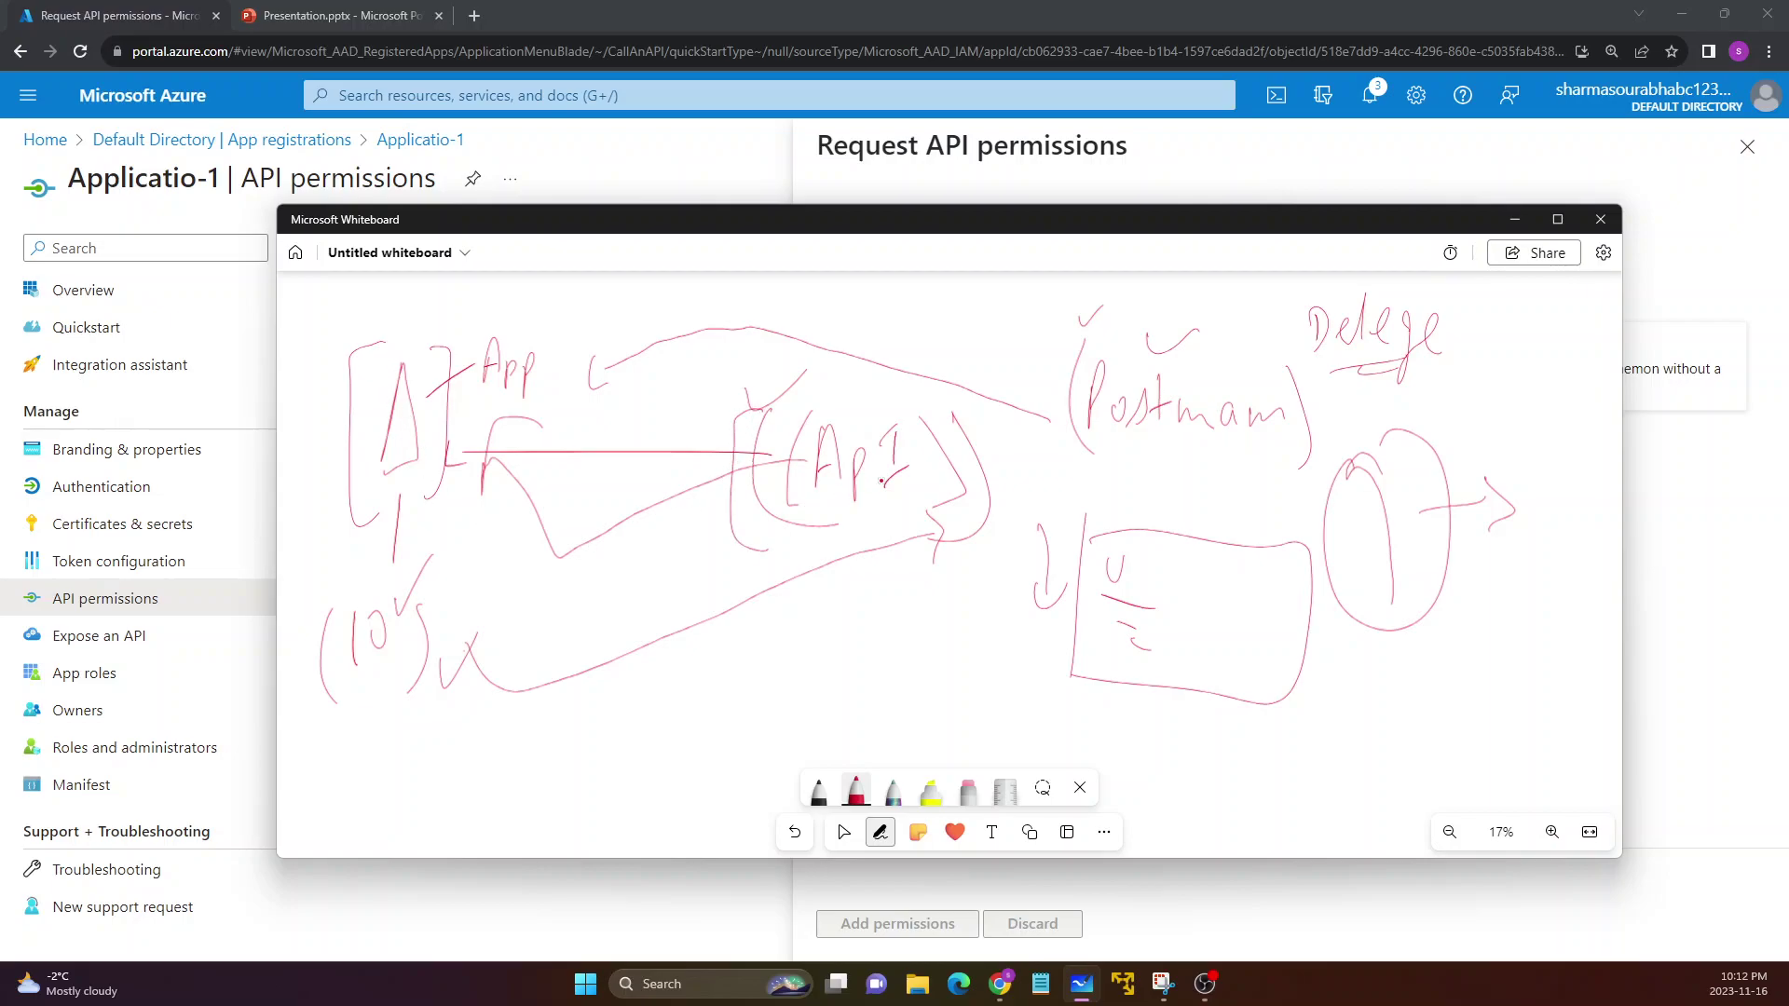
pyautogui.moveTo(962, 407); pyautogui.dragTo(938, 522)
pyautogui.moveTo(1471, 482)
pyautogui.mouseDown()
pyautogui.moveTo(1480, 531)
pyautogui.moveTo(1528, 546)
pyautogui.mouseUp()
pyautogui.moveTo(1375, 362); pyautogui.dragTo(1445, 359)
pyautogui.moveTo(1389, 375); pyautogui.dragTo(1434, 372)
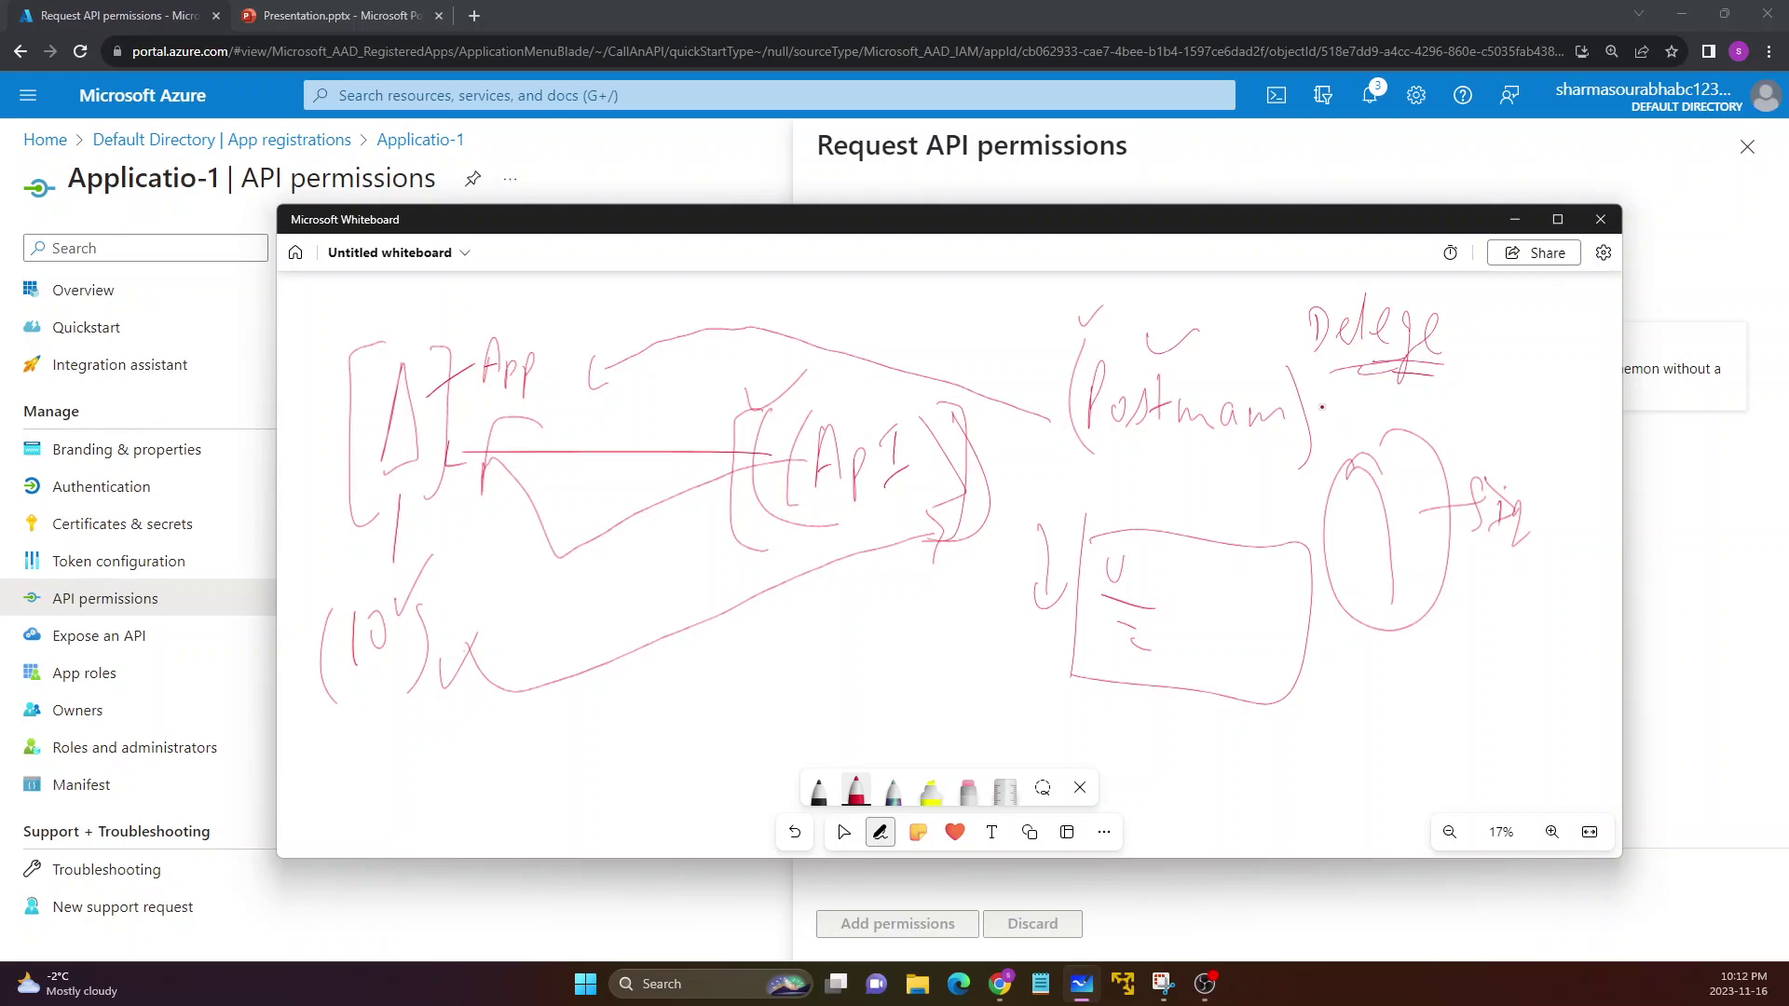
# Move the Whiteboard window and shift the whole drawing slightly to uncover the Azure panel
pyautogui.moveTo(1351, 229); pyautogui.dragTo(1141, 216)
pyautogui.hotkey('ctrl', 'a')
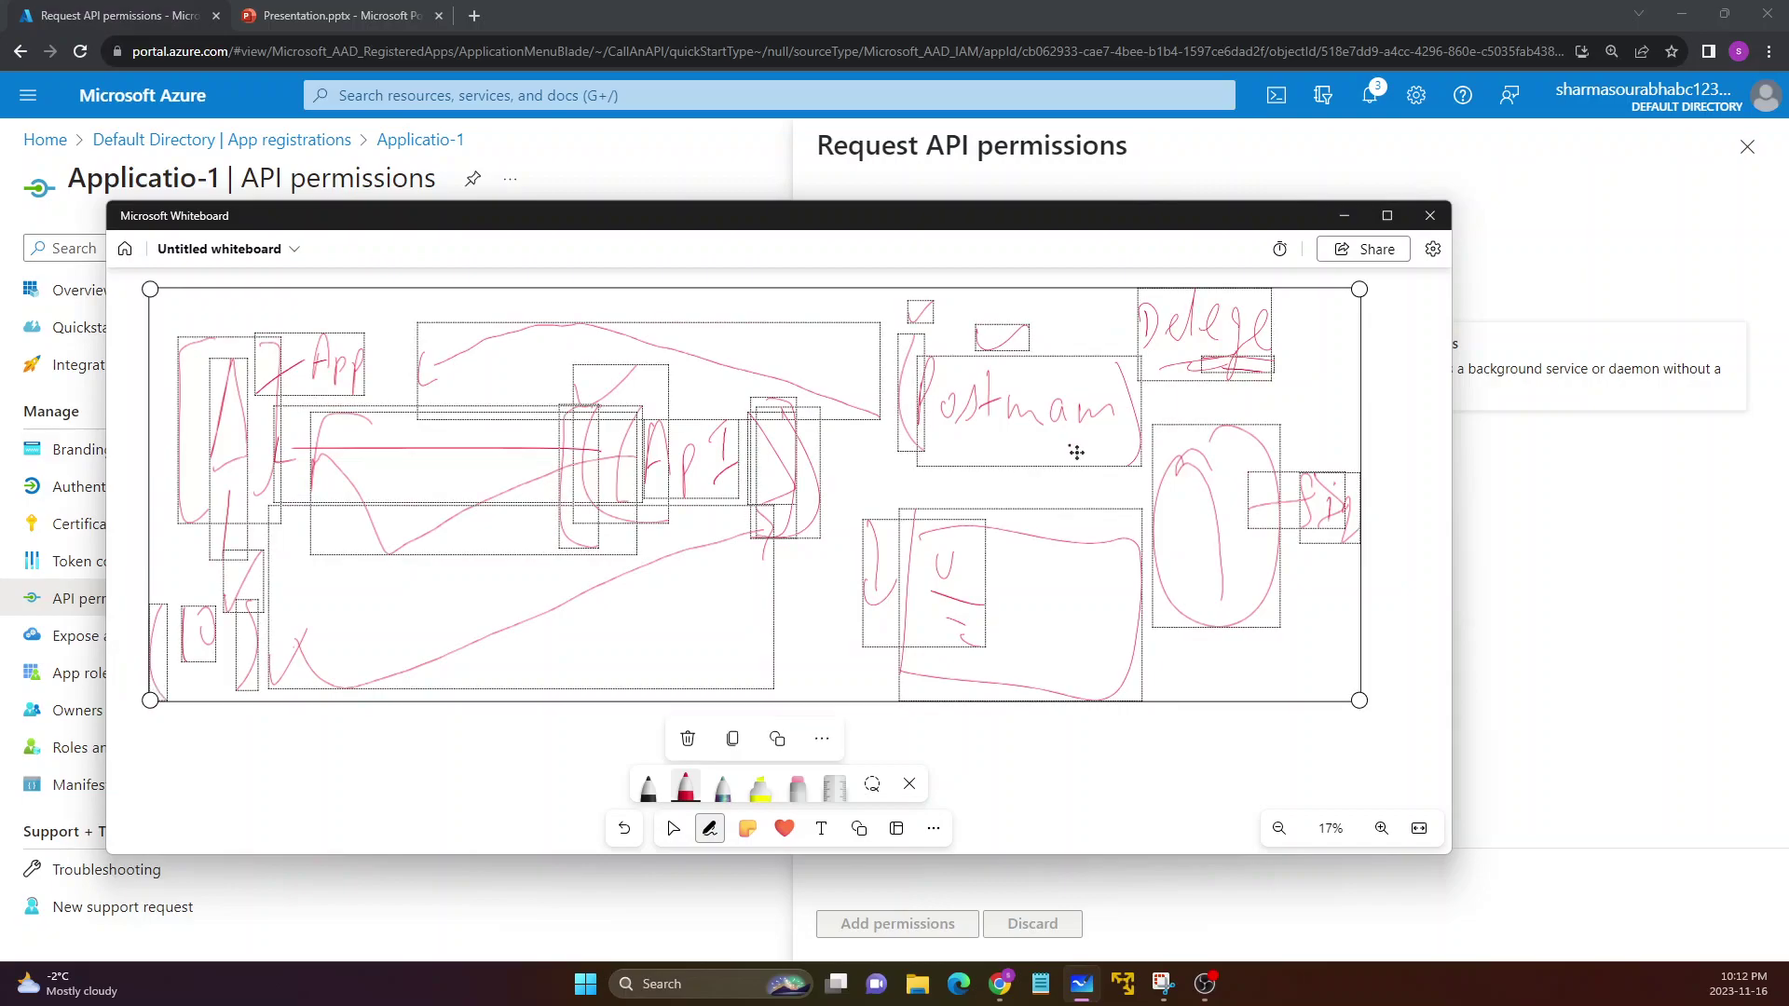
pyautogui.moveTo(1159, 690); pyautogui.dragTo(1165, 693)
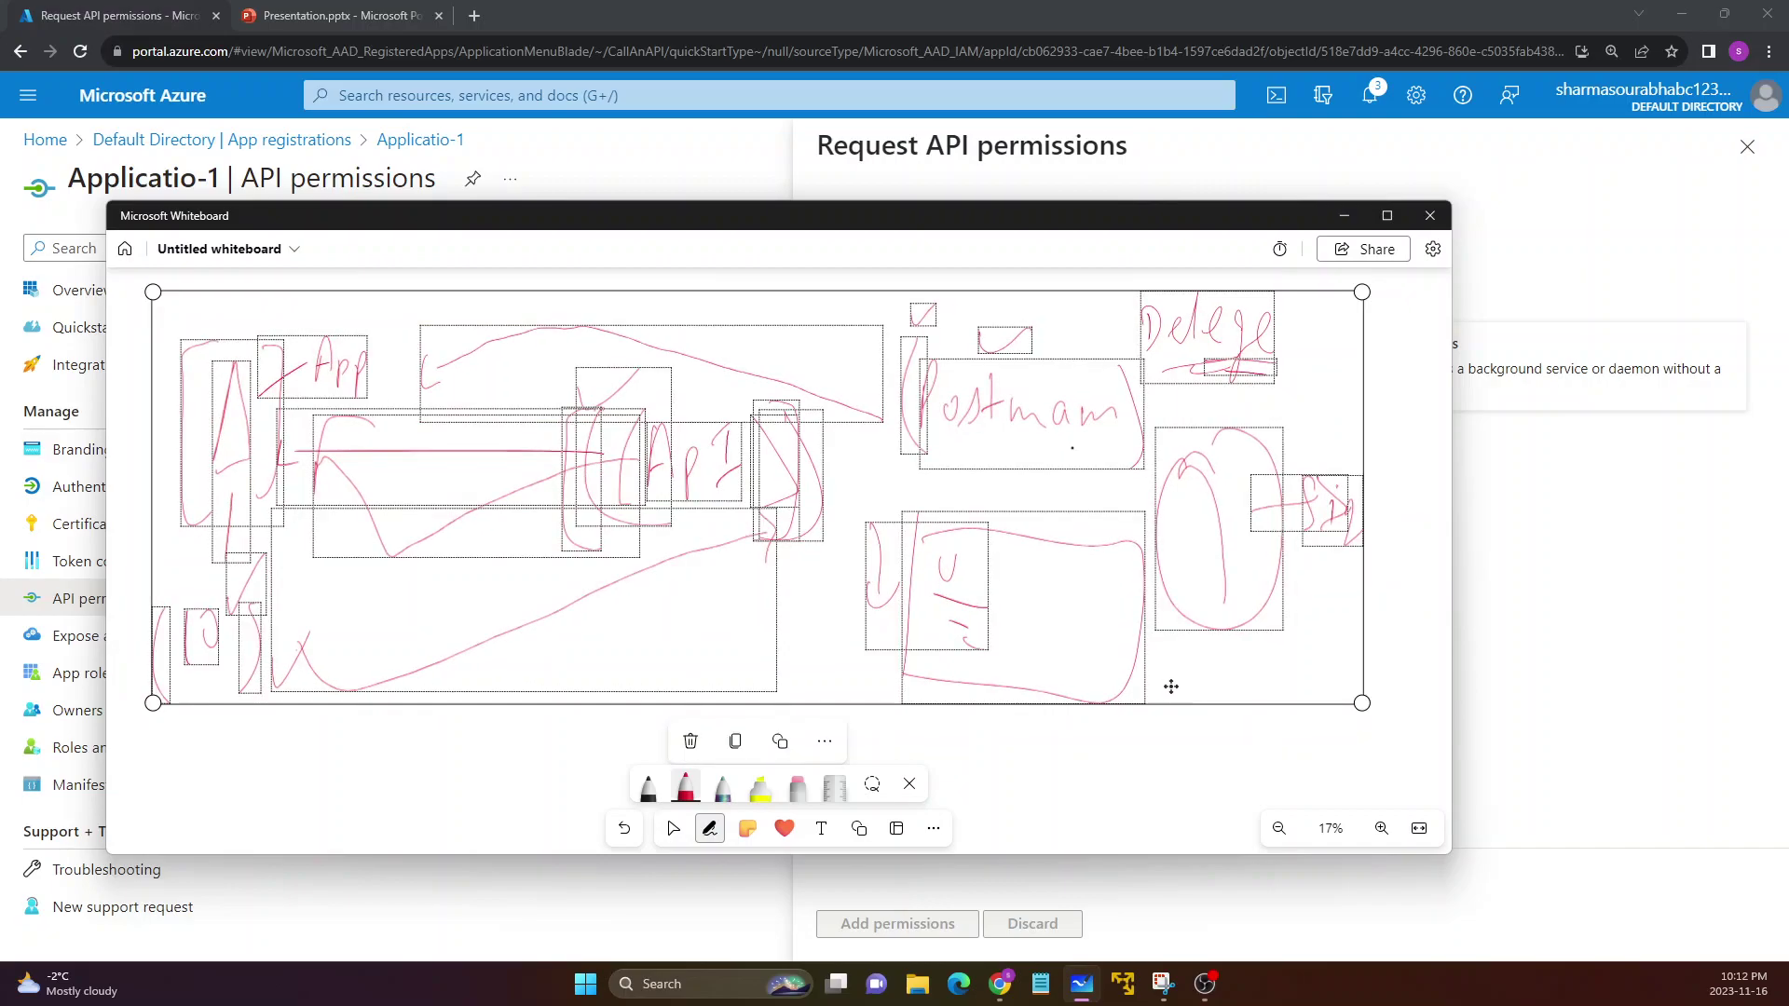
pyautogui.click(1135, 767)
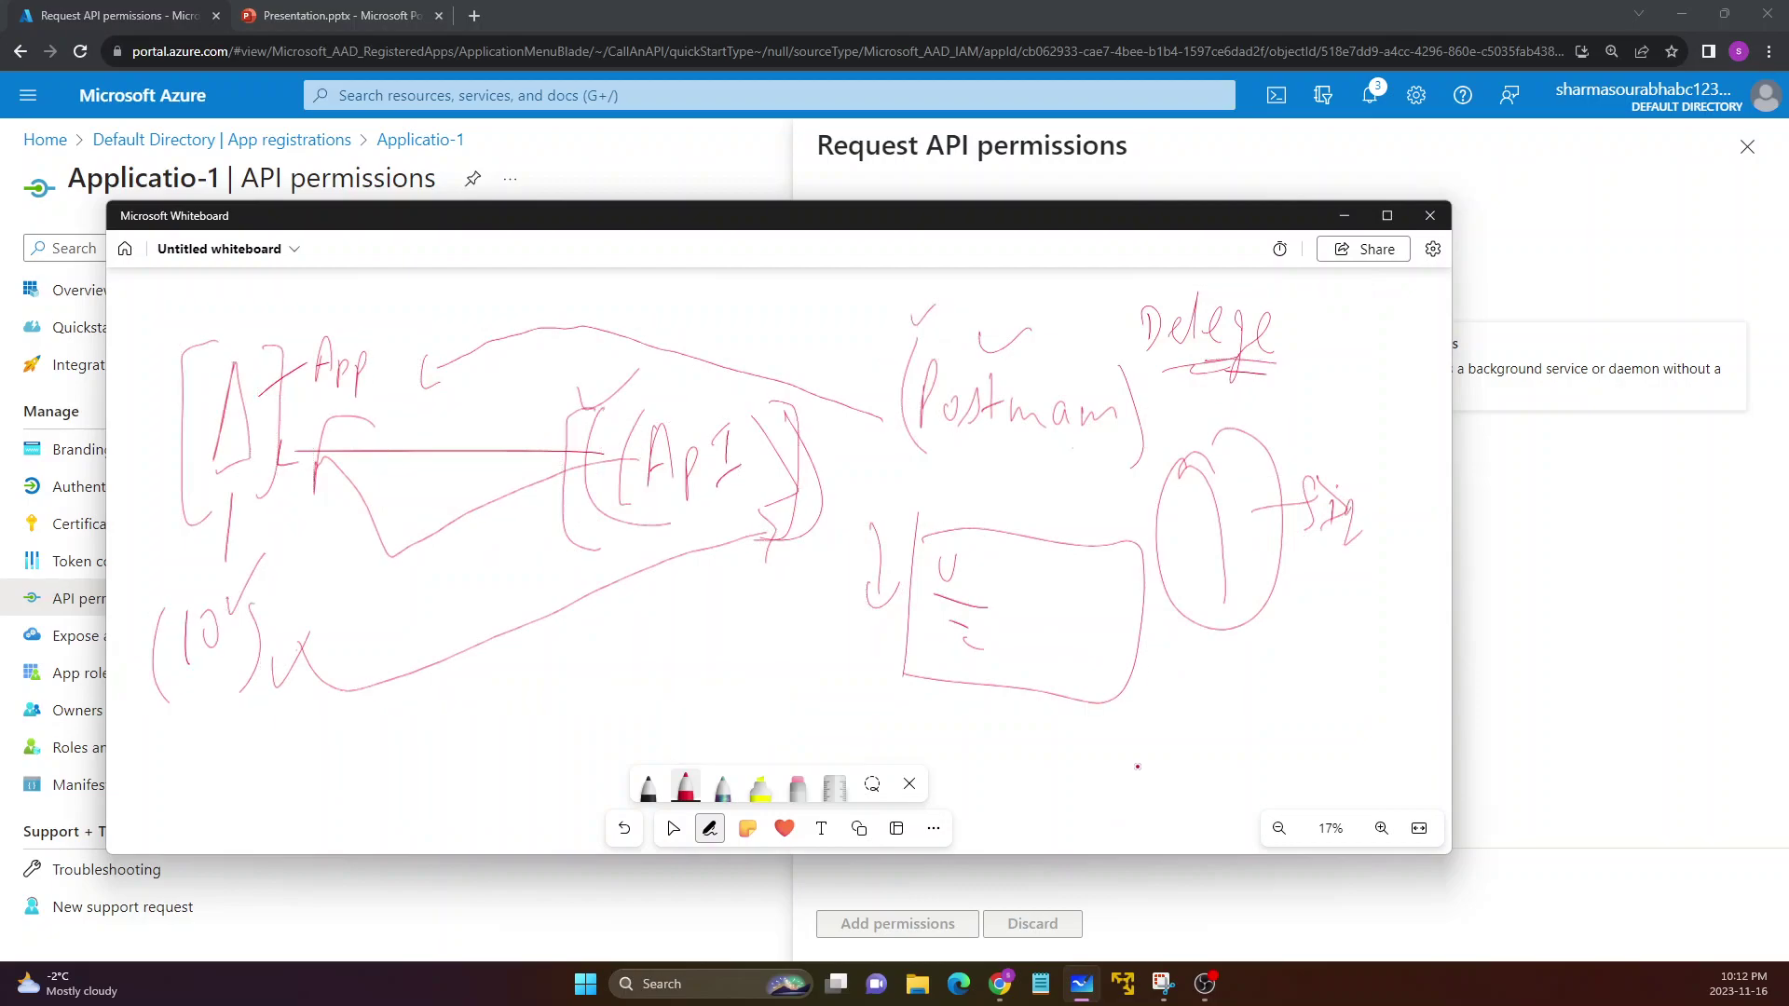
# Check Postman, cross out the label beside the oval, then minimize Whiteboard
pyautogui.moveTo(973, 318); pyautogui.dragTo(1044, 317)
pyautogui.moveTo(1269, 460); pyautogui.dragTo(1323, 559)
pyautogui.moveTo(1281, 545); pyautogui.dragTo(1314, 481)
pyautogui.moveTo(968, 315)
pyautogui.mouseDown()
pyautogui.moveTo(975, 350)
pyautogui.moveTo(1051, 299)
pyautogui.mouseUp()
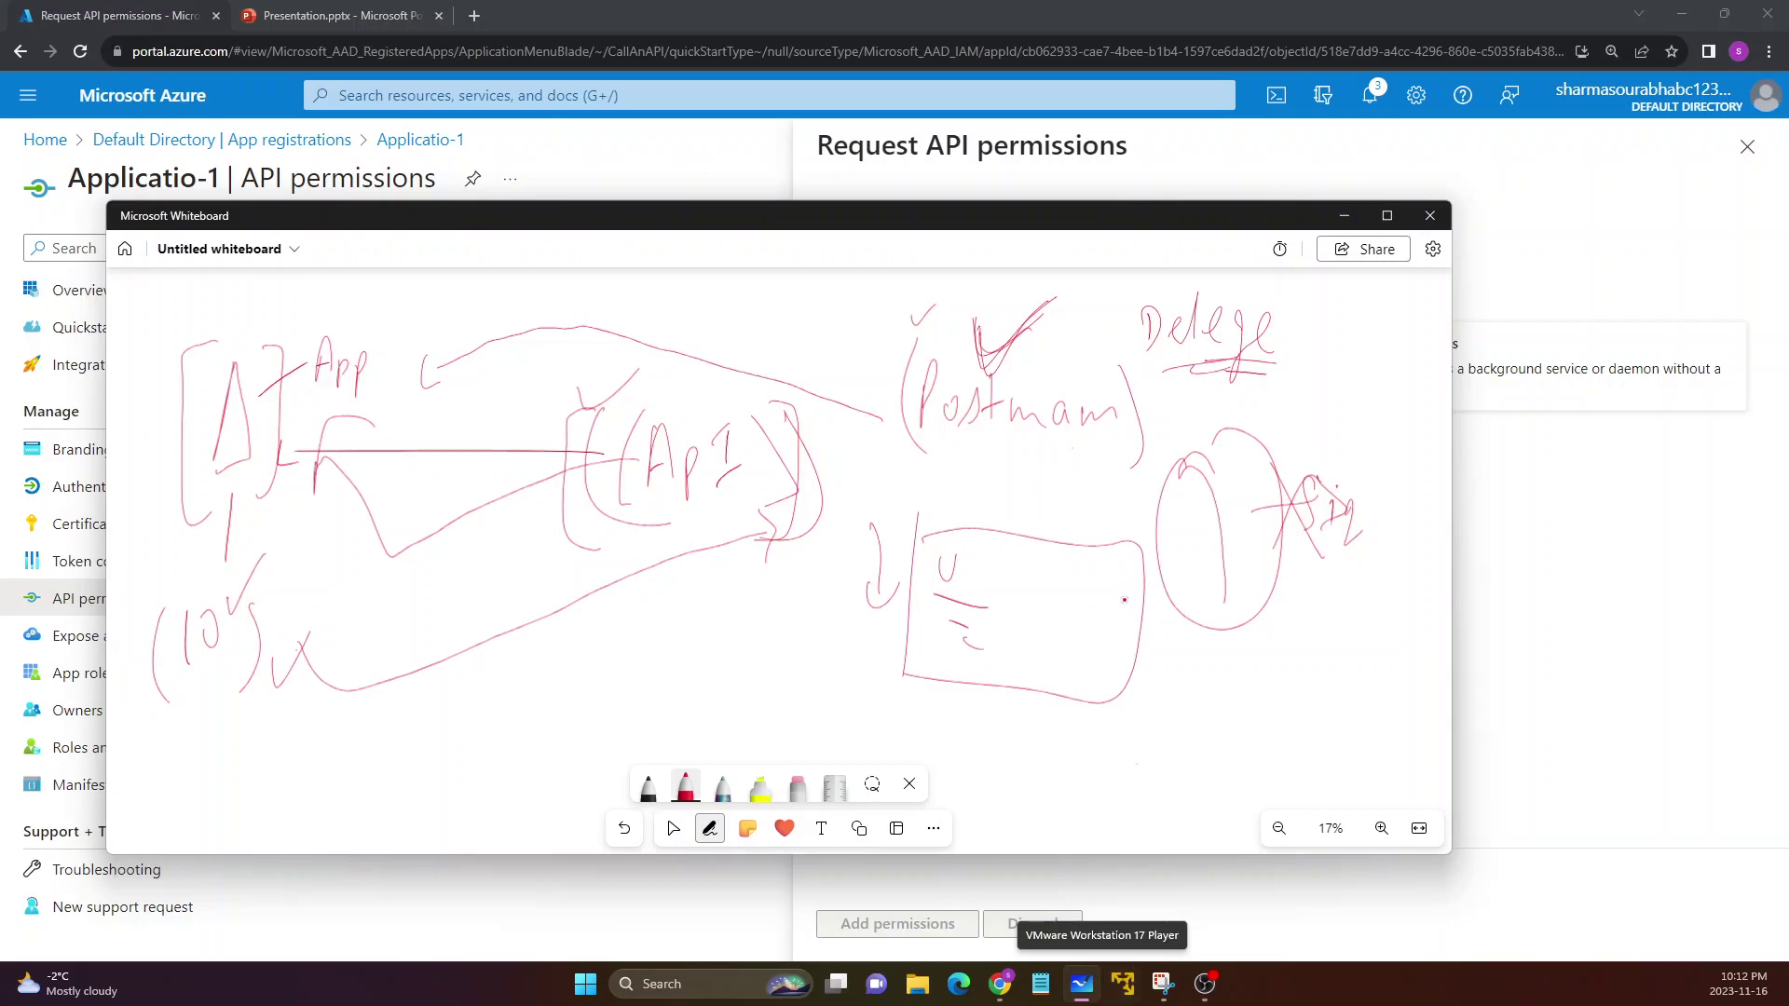
pyautogui.click(1345, 216)
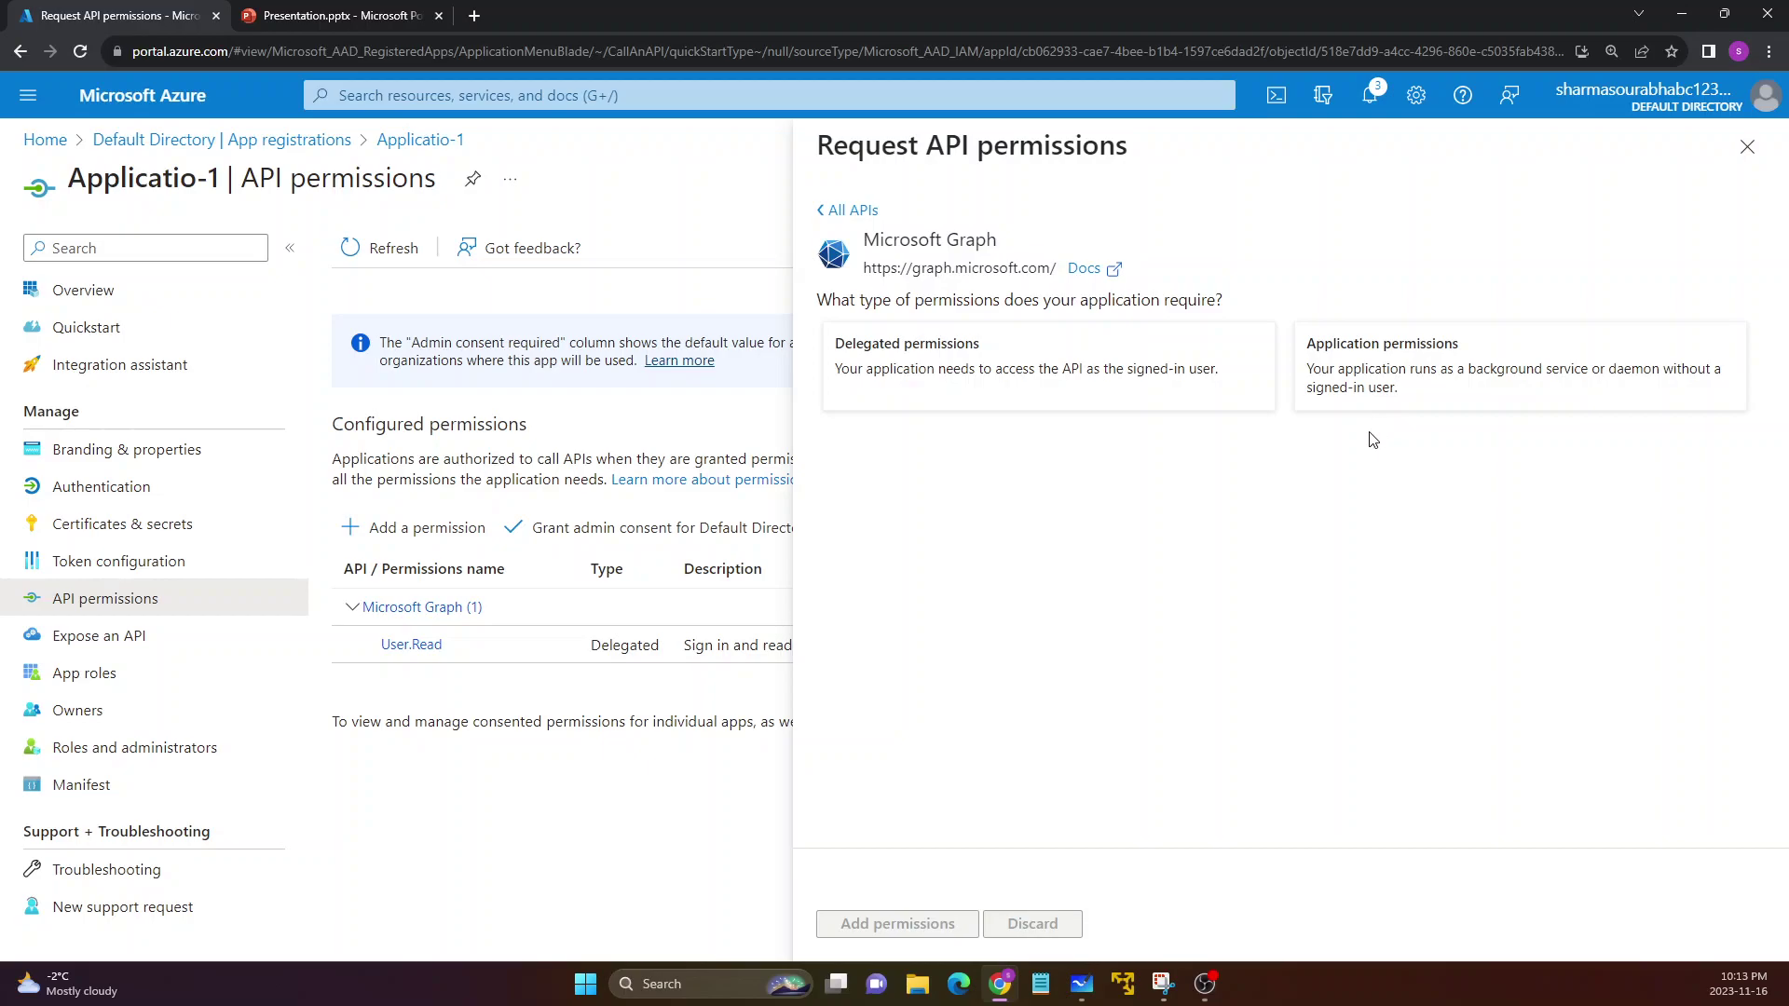
# Choose Application permissions, tick AccessReview.ReadWrite.Membership under AccessReview, and add it to Applicatio-1
pyautogui.click(1369, 393)
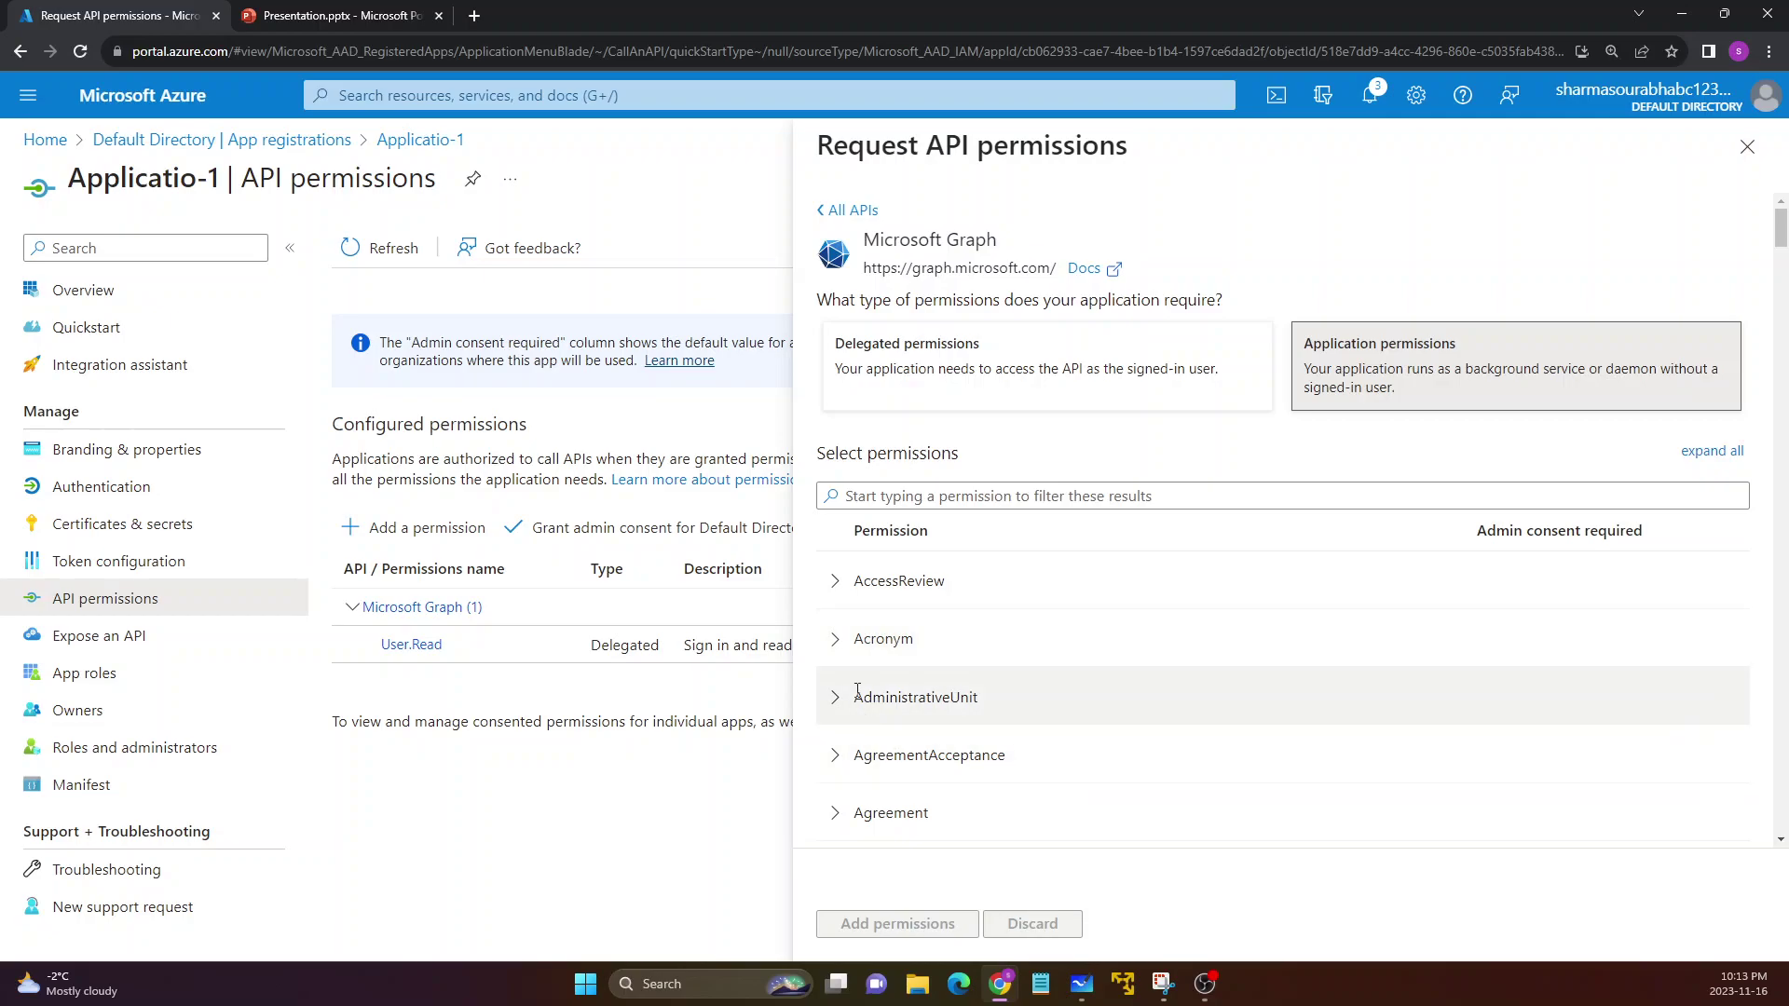
pyautogui.click(836, 585)
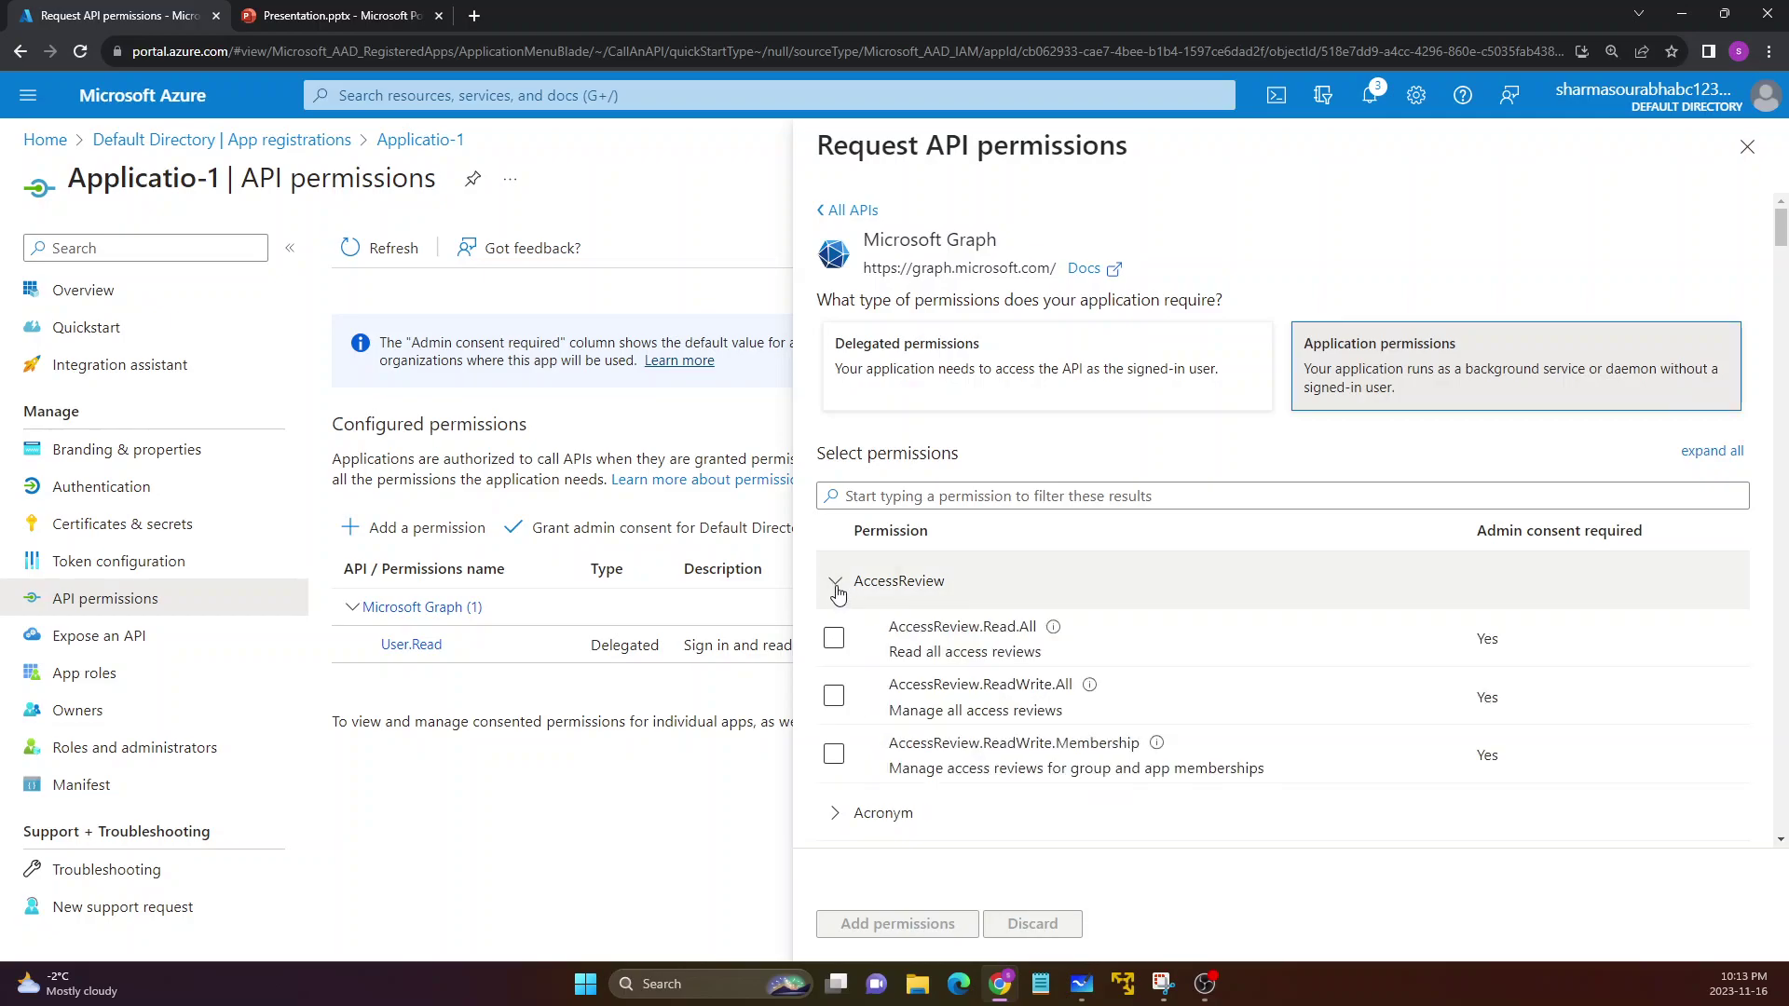
pyautogui.click(838, 593)
pyautogui.scroll(-2, 907, 703)
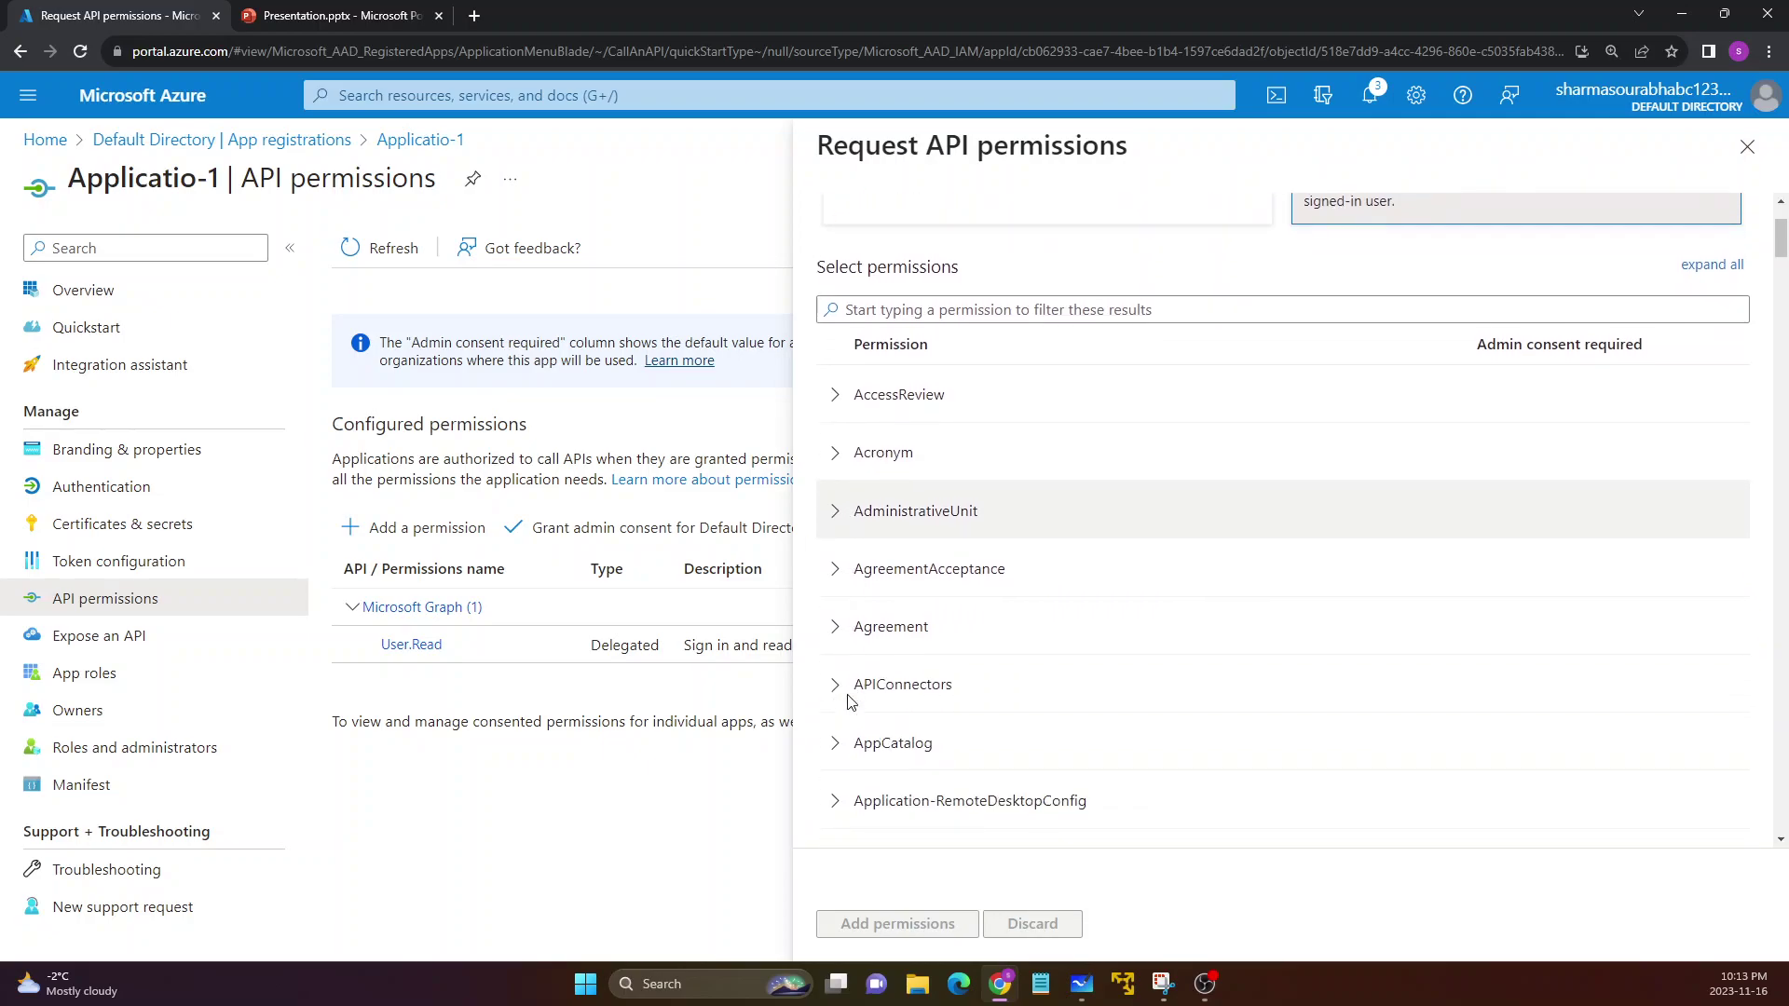
pyautogui.scroll(-2, 851, 666)
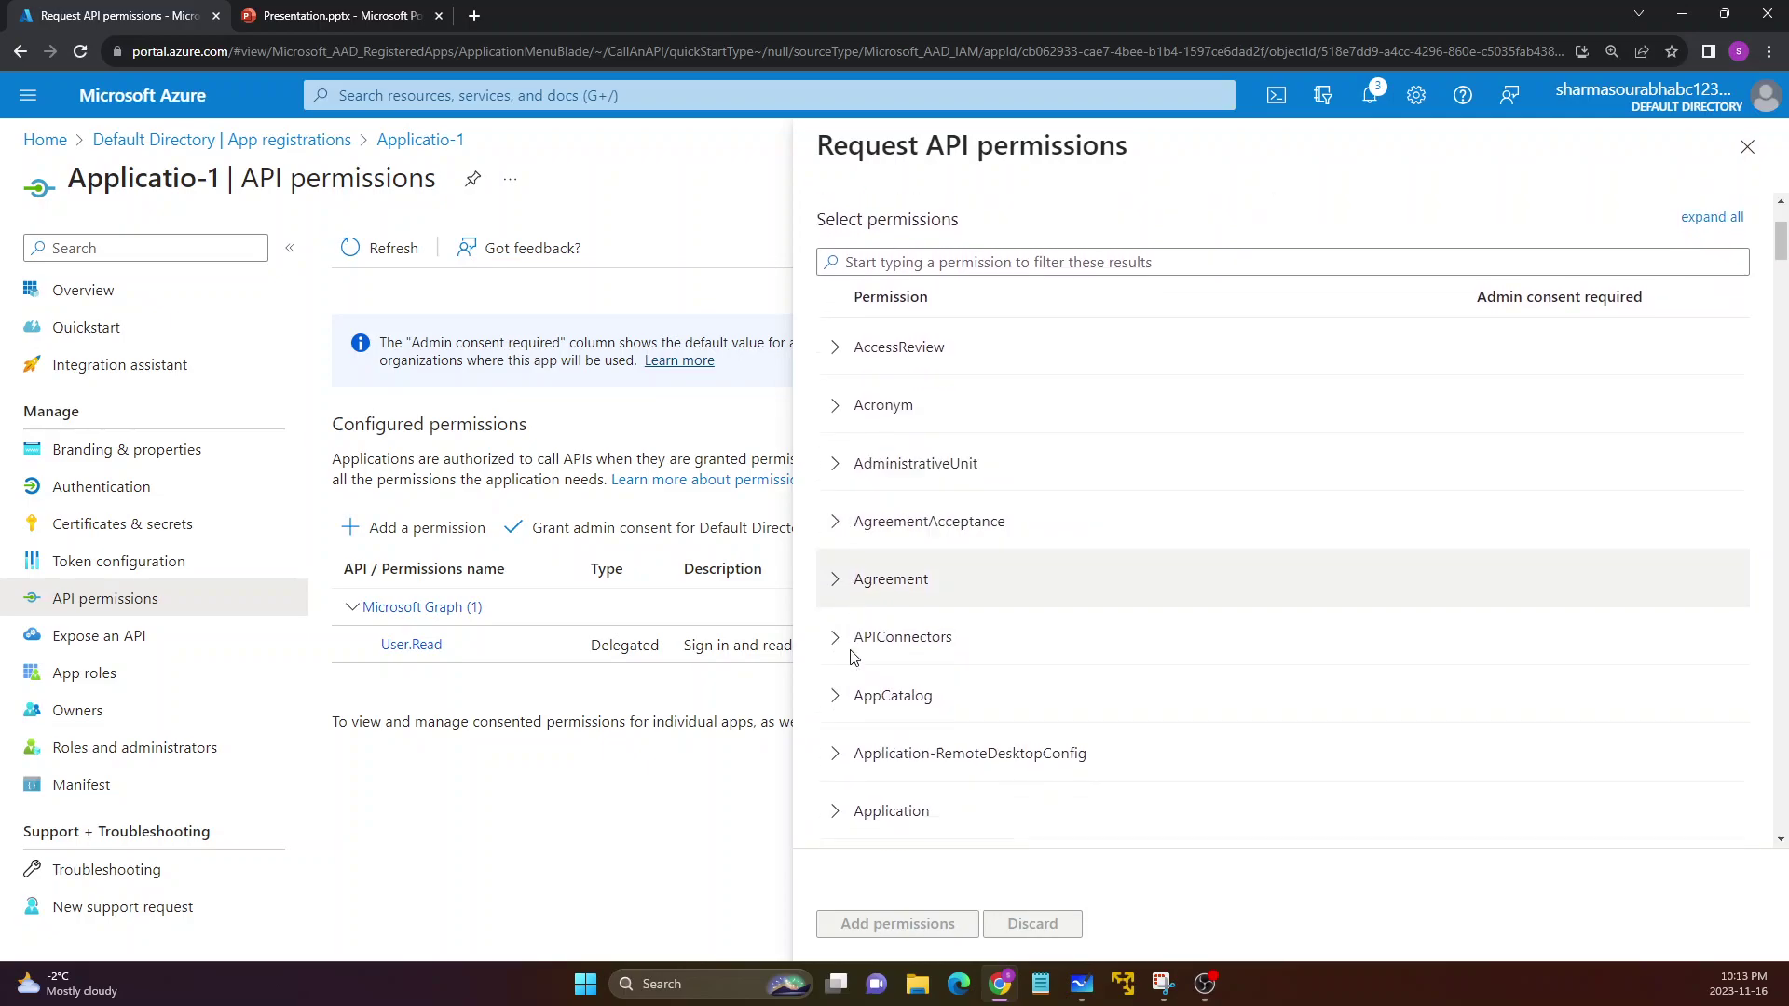
pyautogui.scroll(-2, 850, 743)
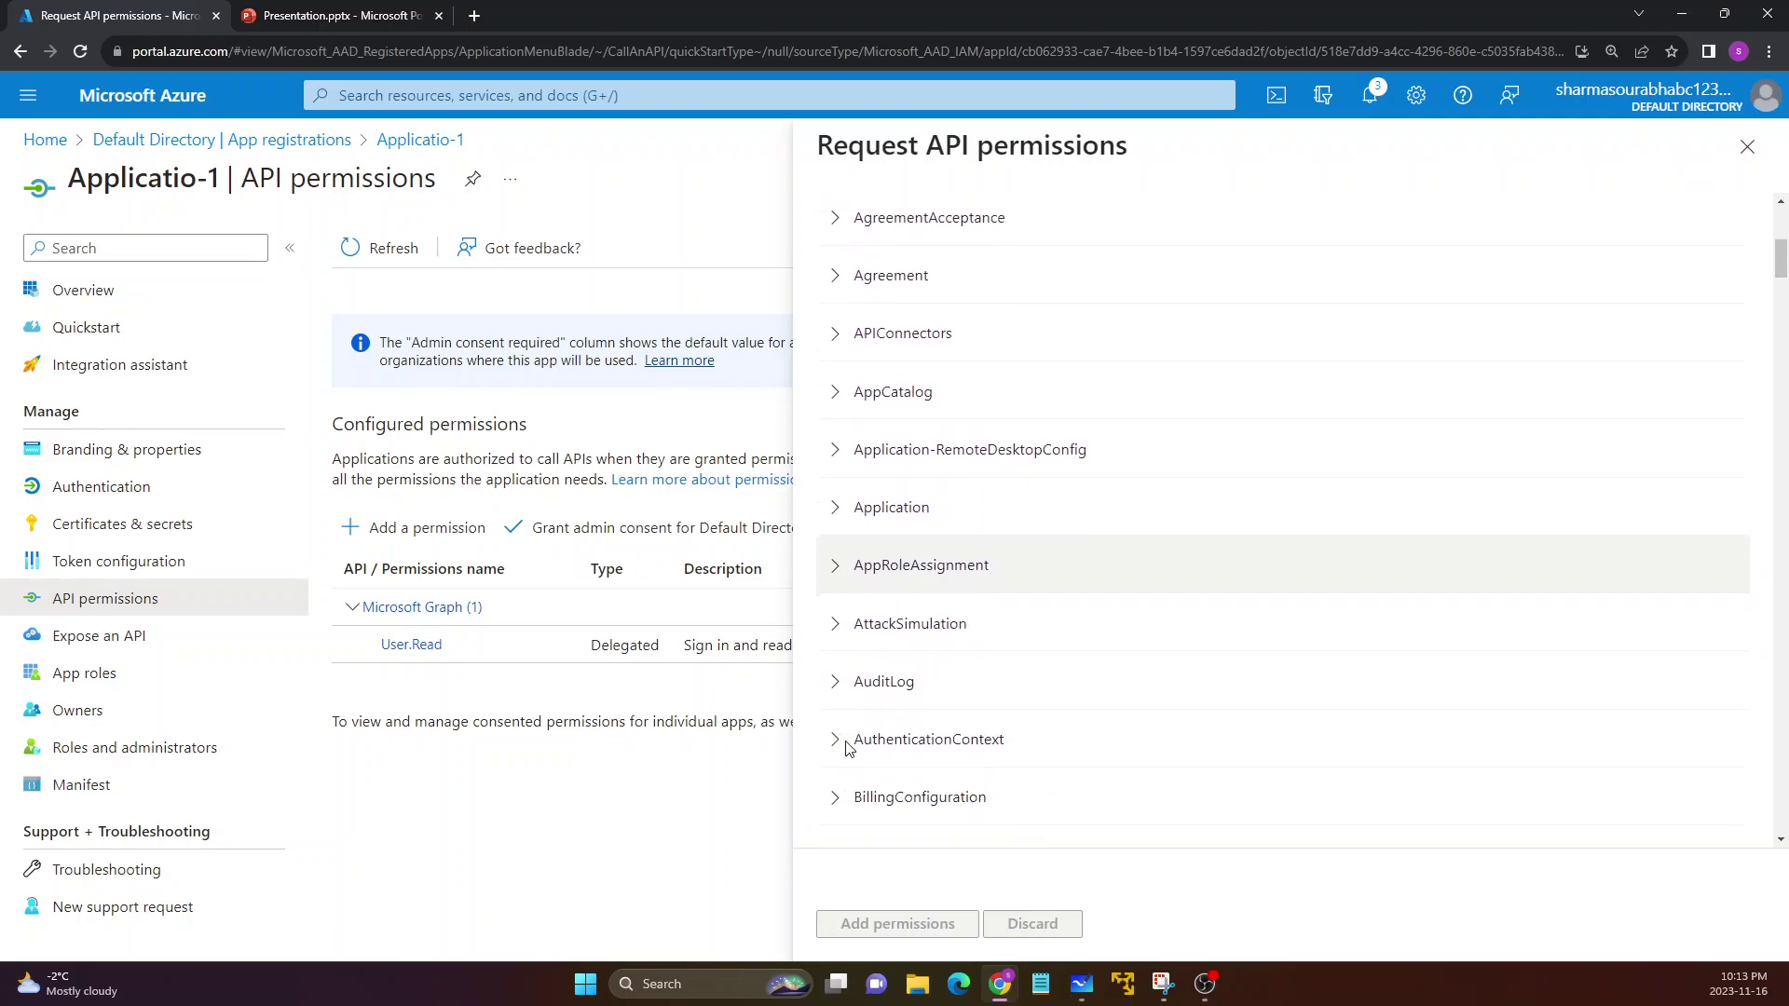
pyautogui.scroll(6, 851, 758)
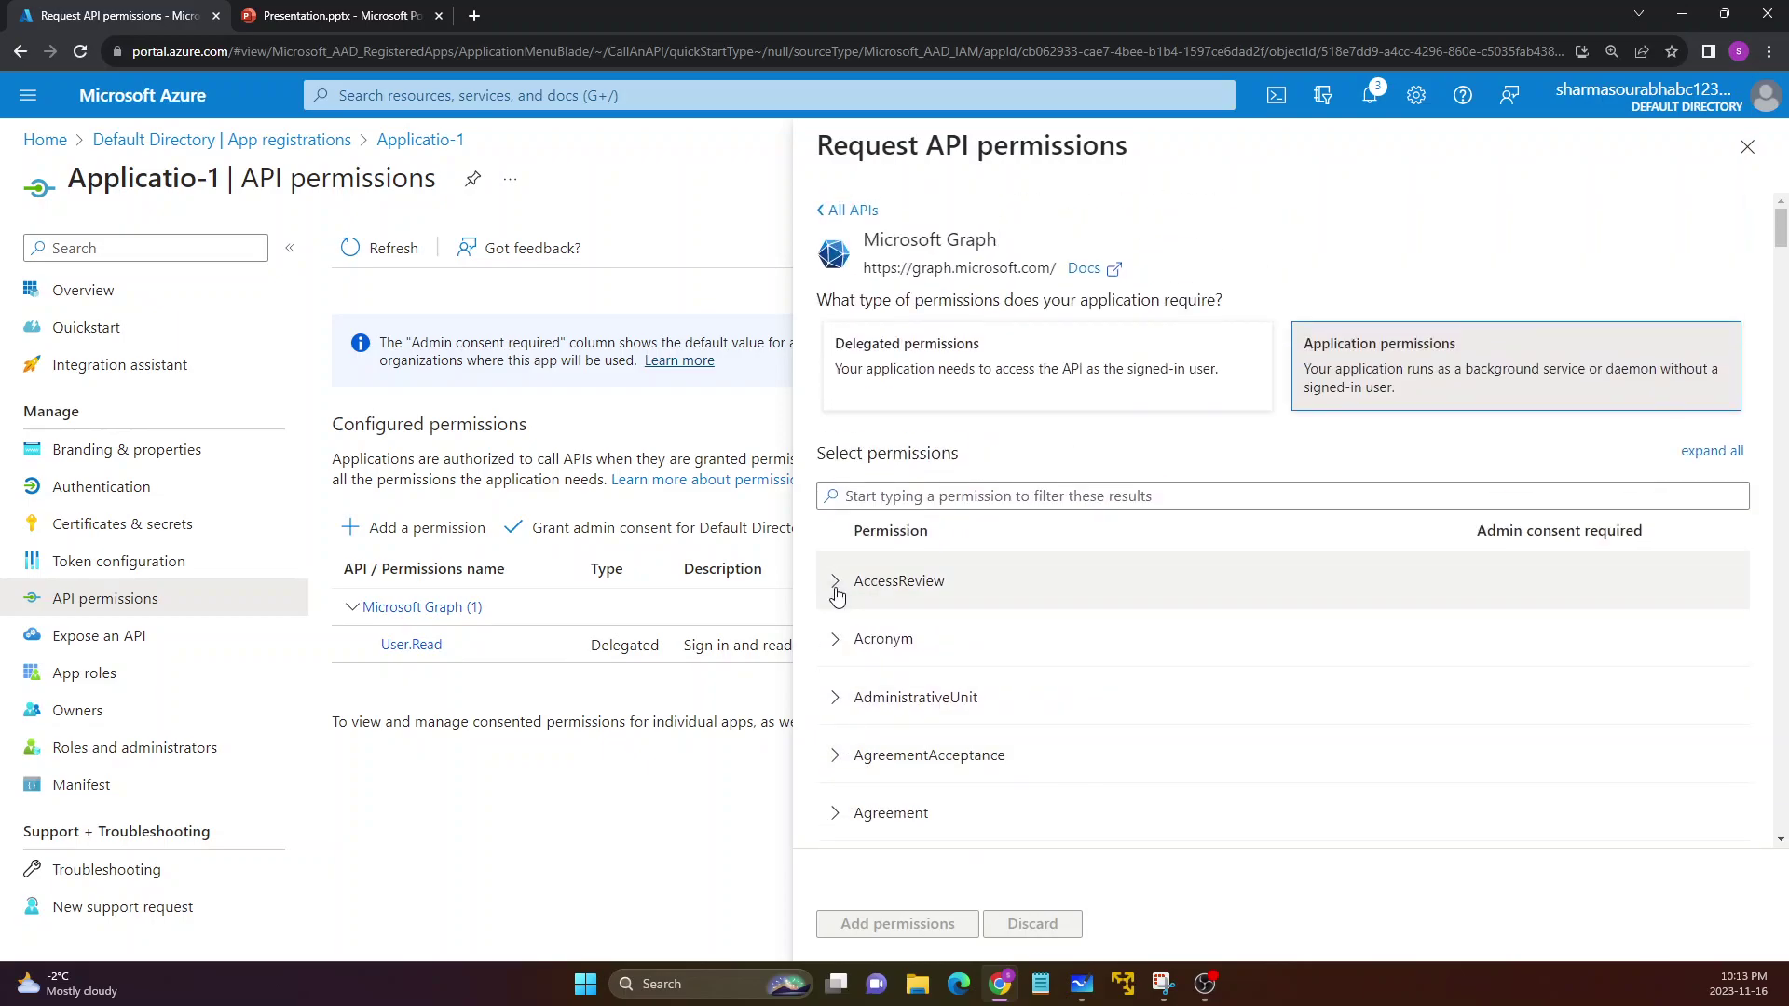
pyautogui.click(838, 581)
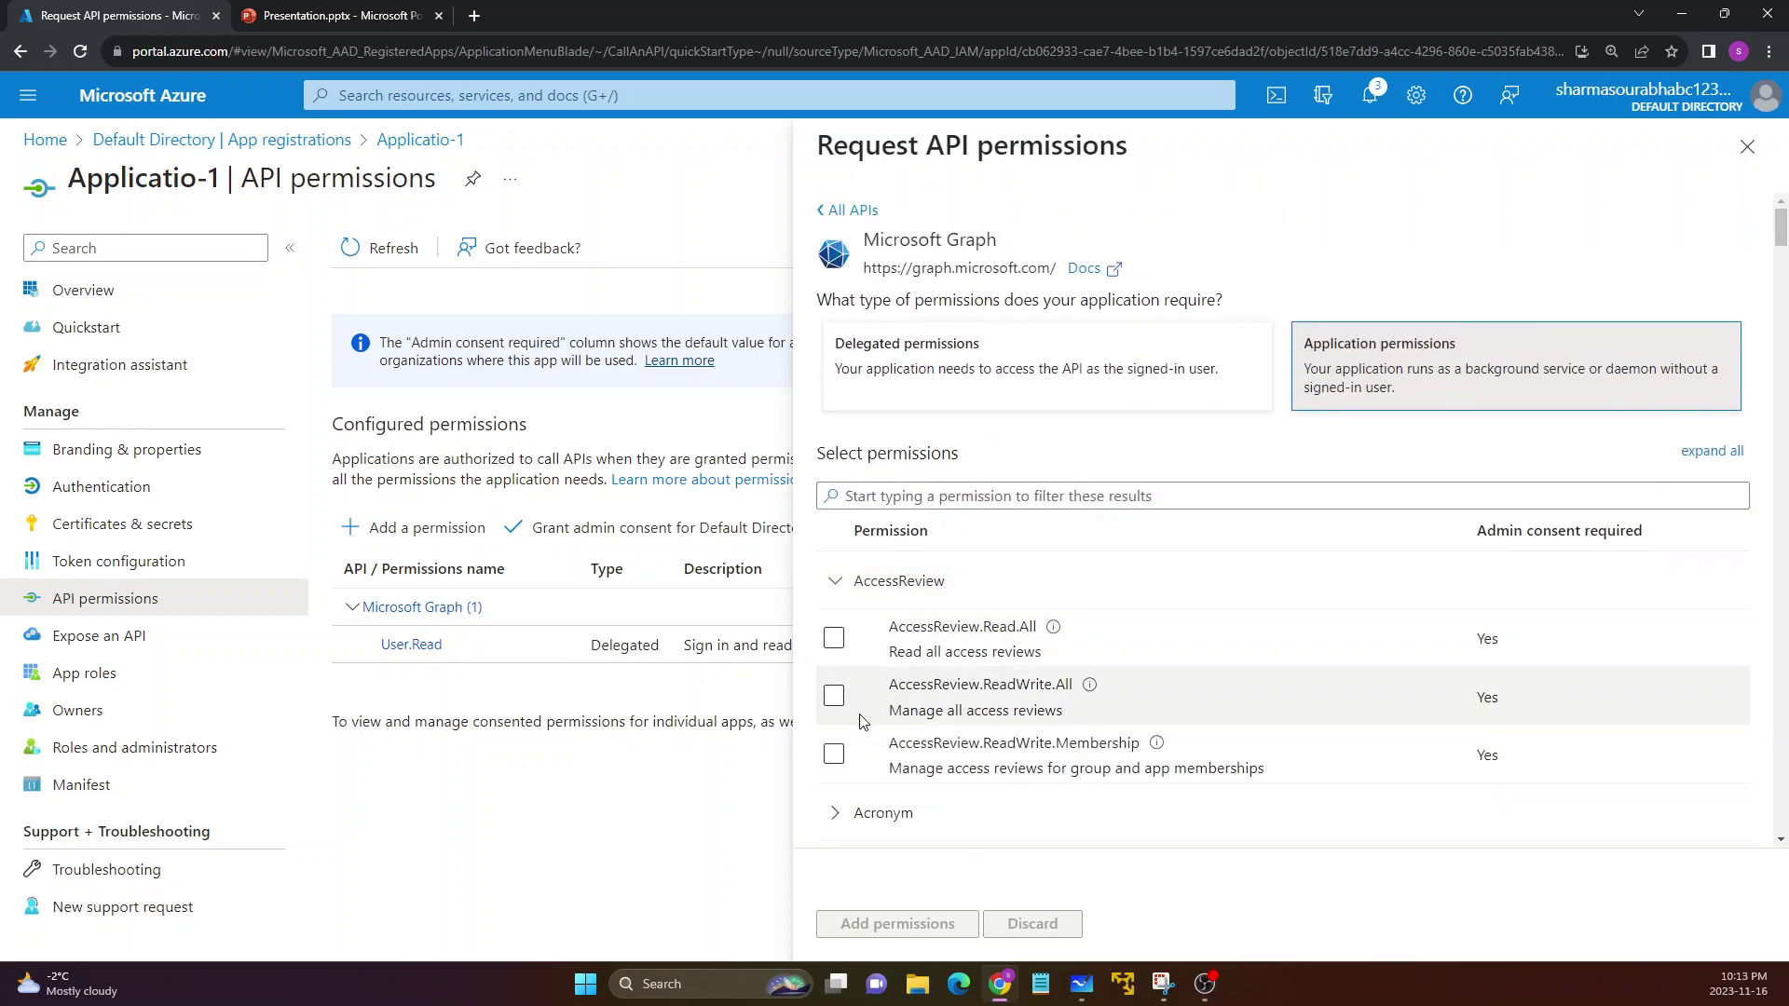
pyautogui.scroll(-2, 866, 720)
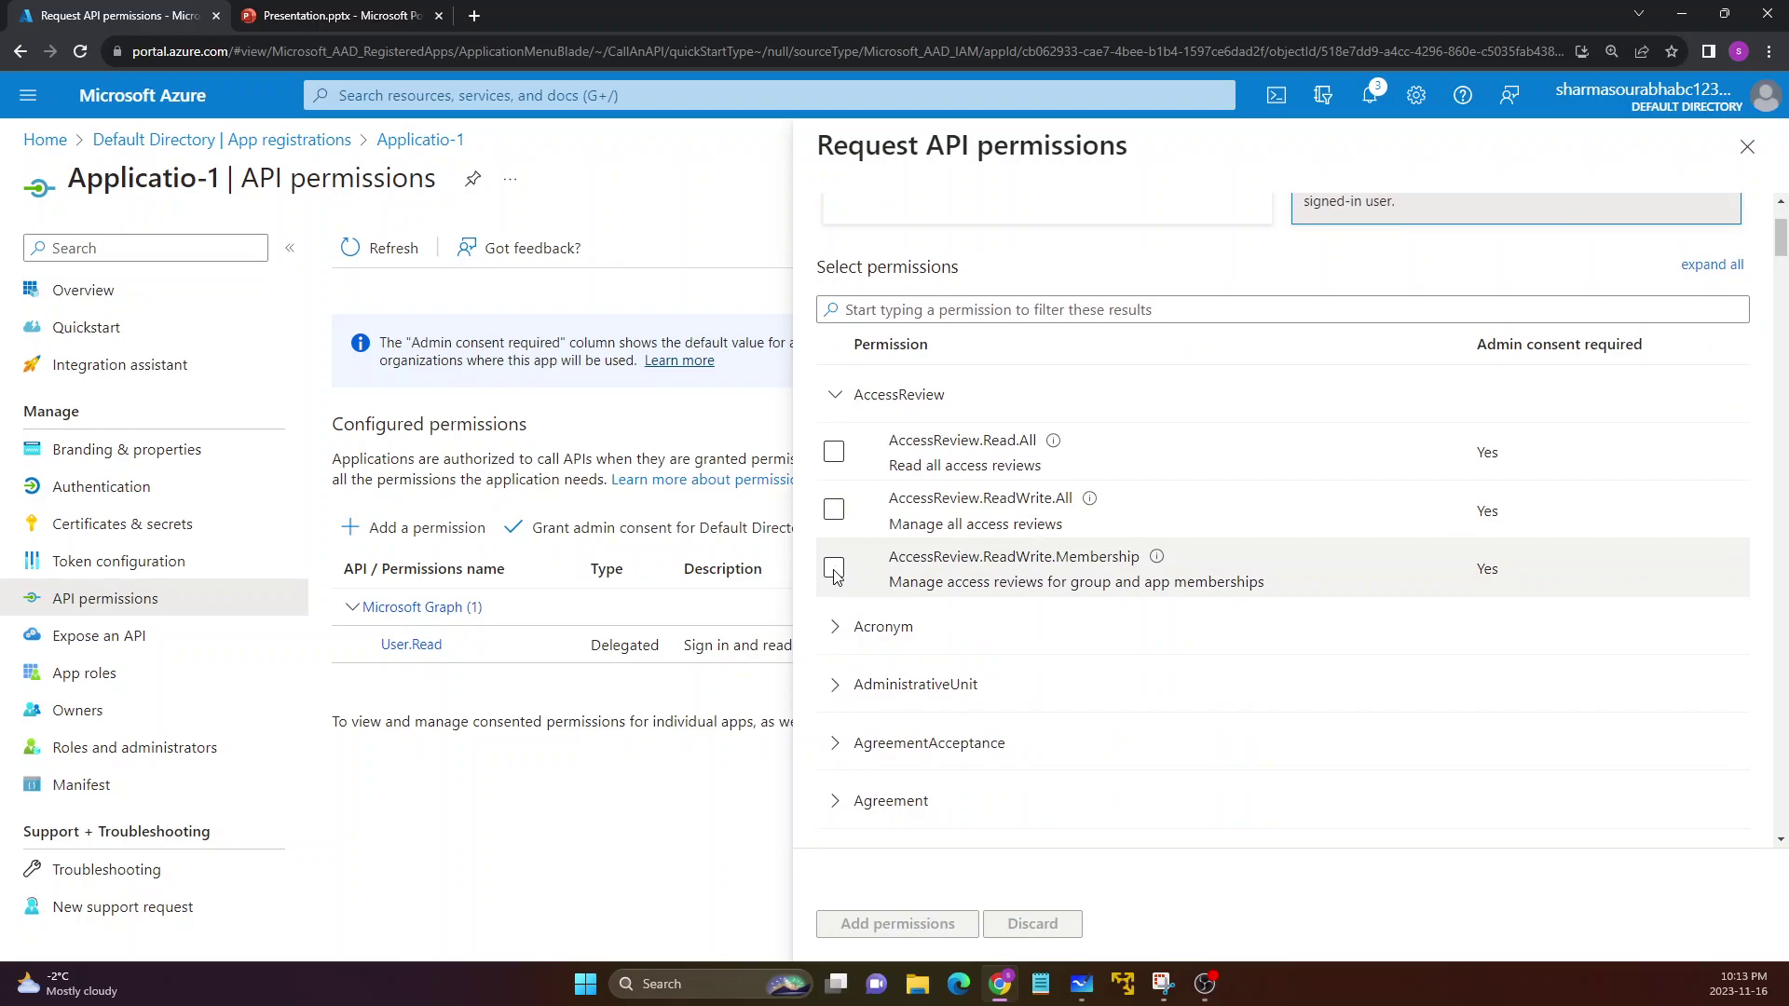
pyautogui.click(834, 568)
pyautogui.click(900, 931)
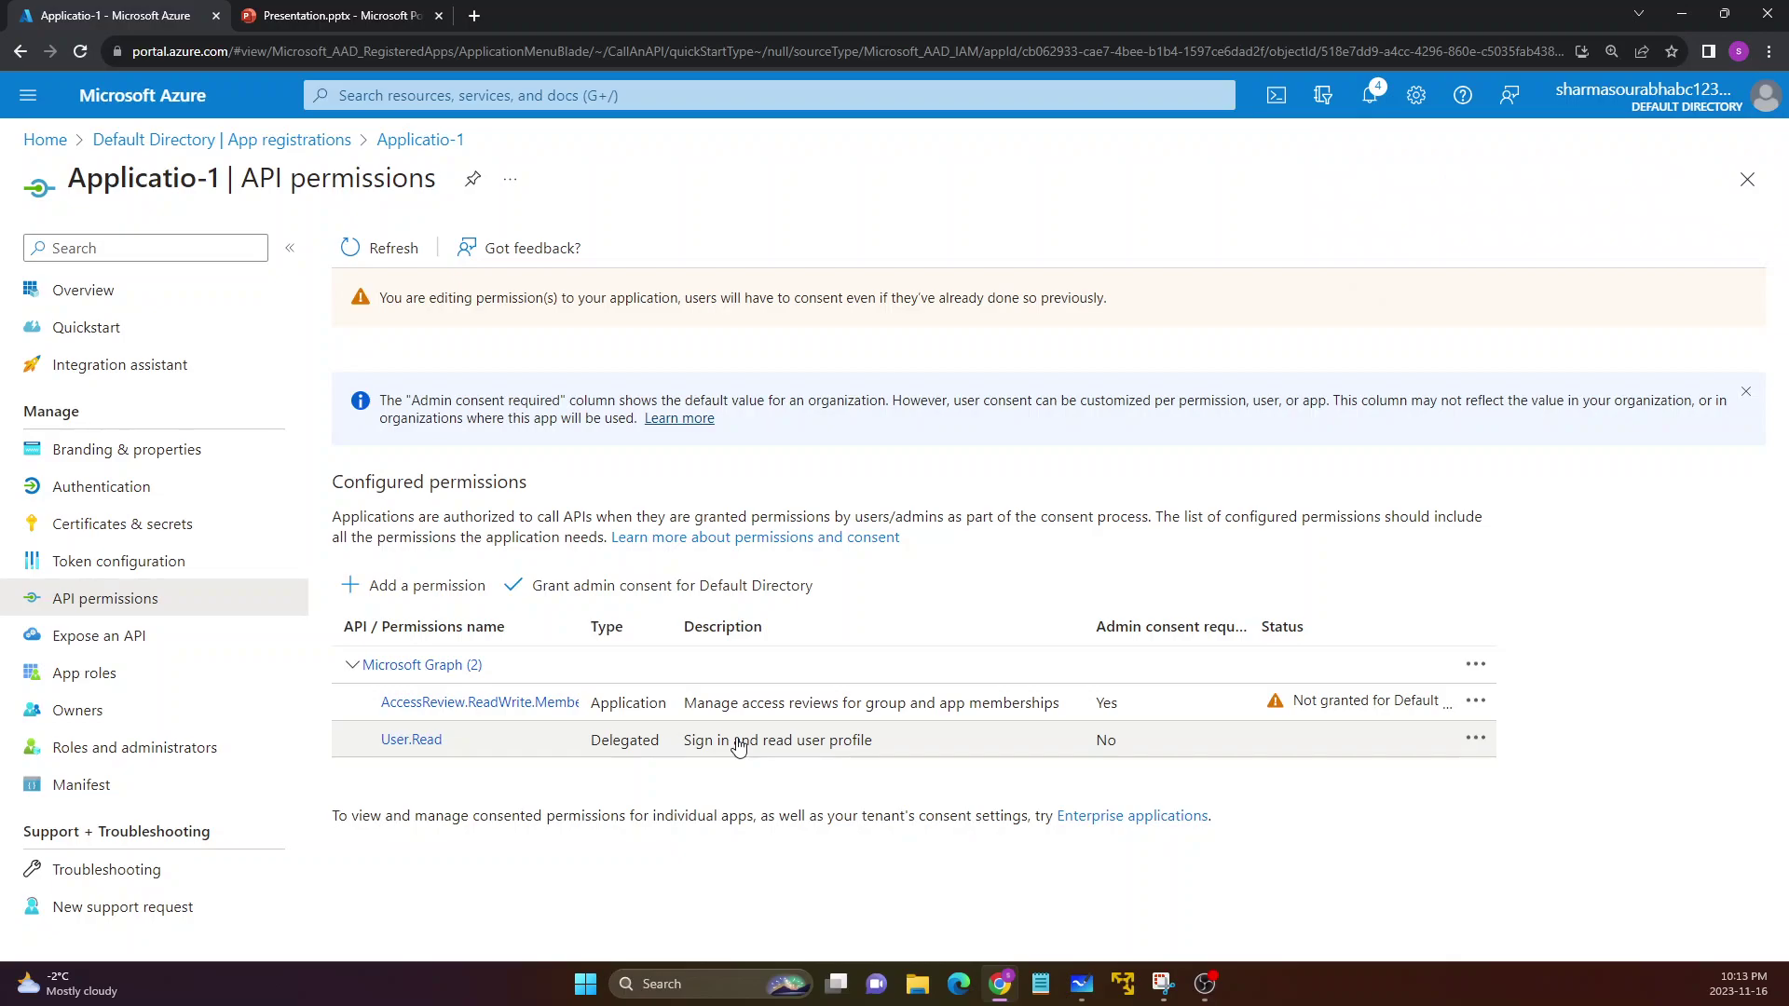
# Review the AccessReview.ReadWrite.Membership details, then widen the Status and Admin consent required columns
pyautogui.click(418, 705)
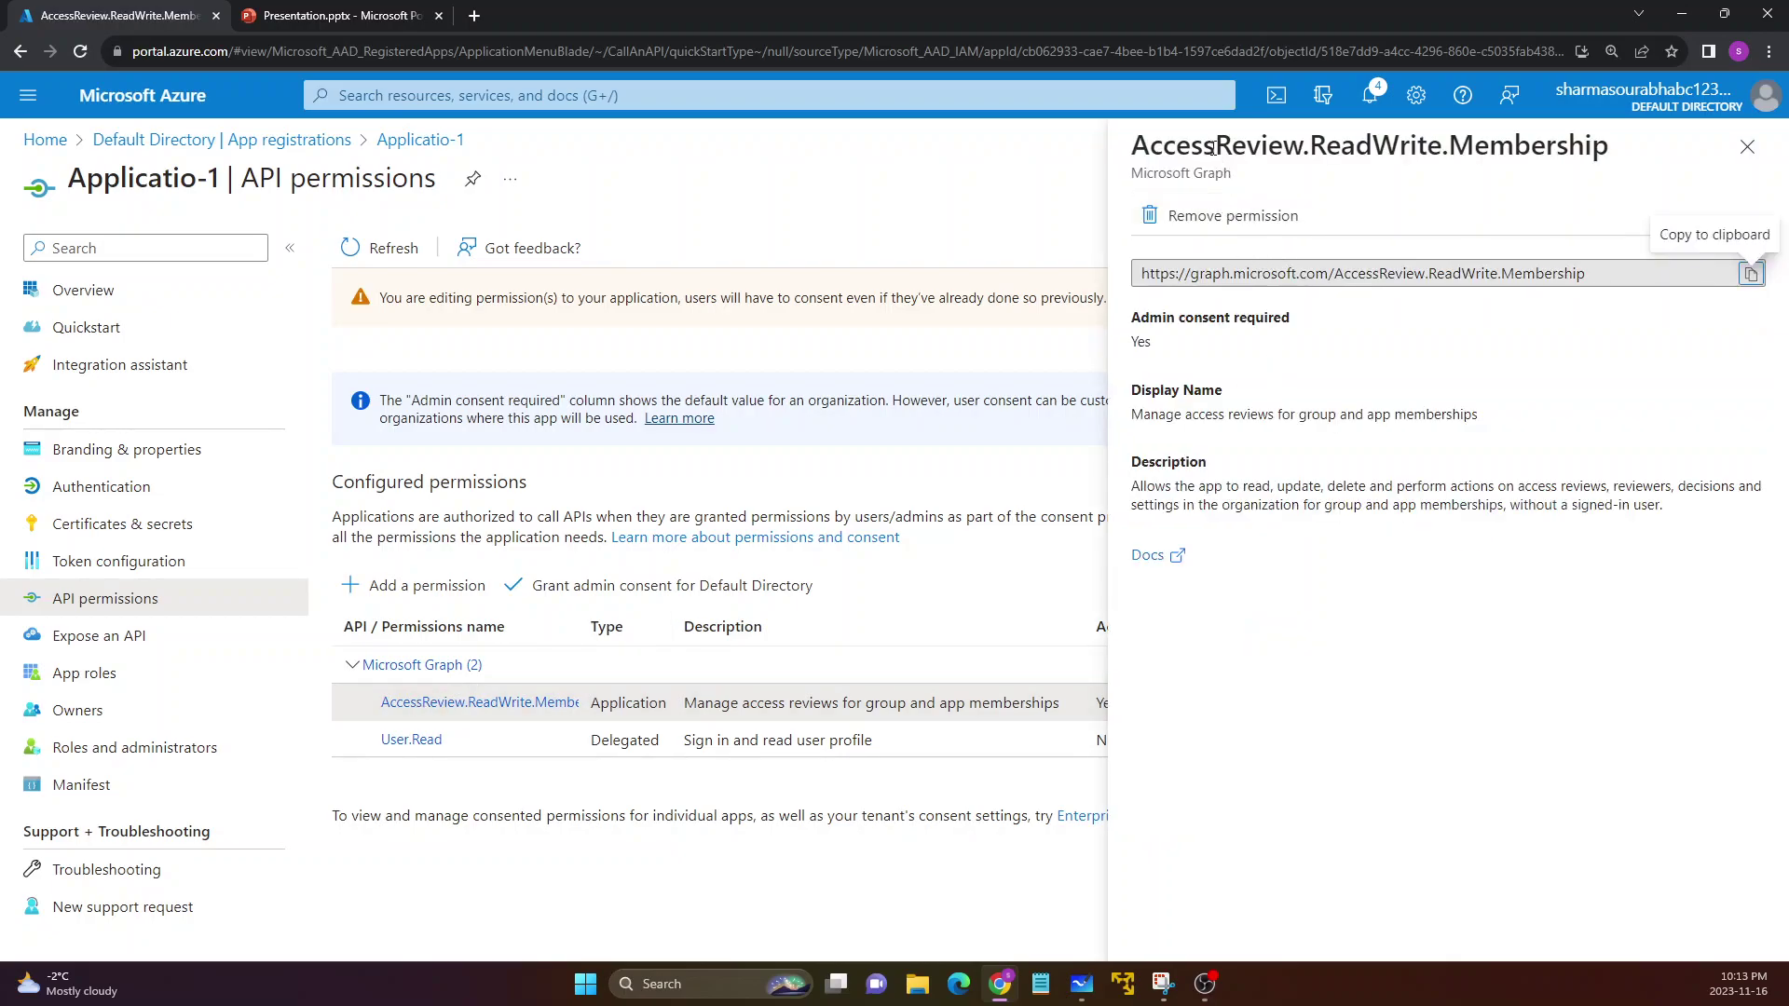
pyautogui.moveTo(1139, 147); pyautogui.dragTo(1596, 144)
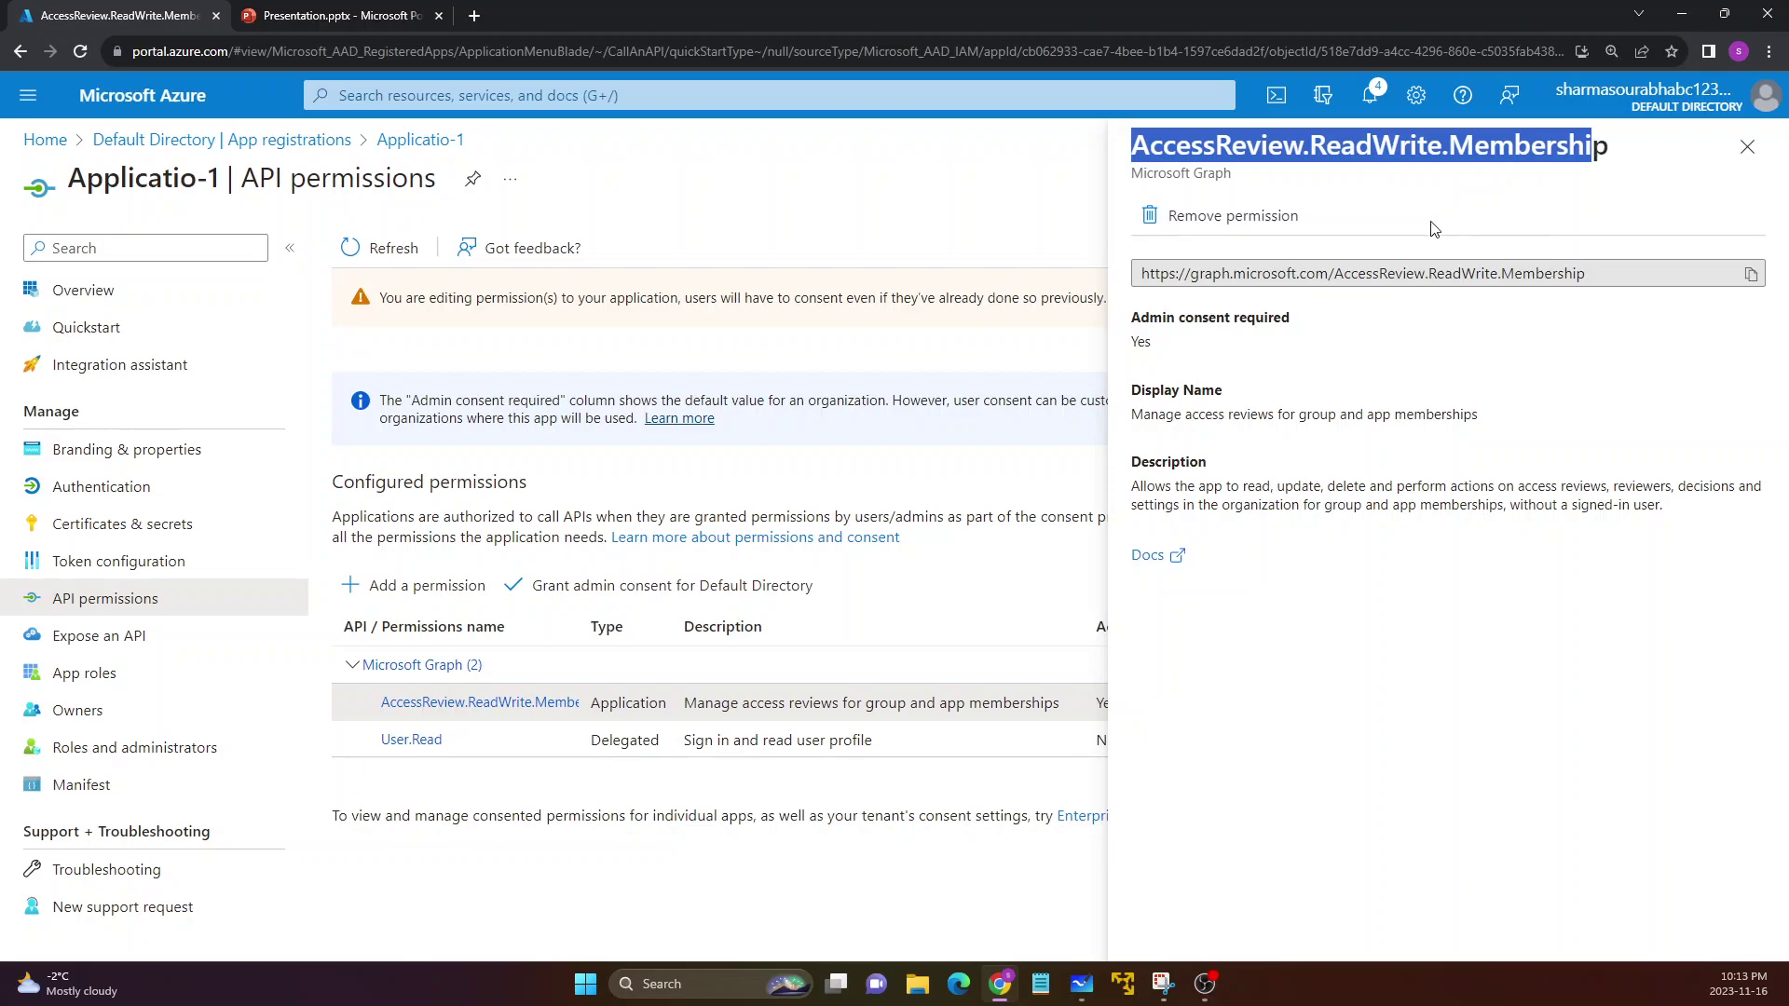
pyautogui.click(1747, 147)
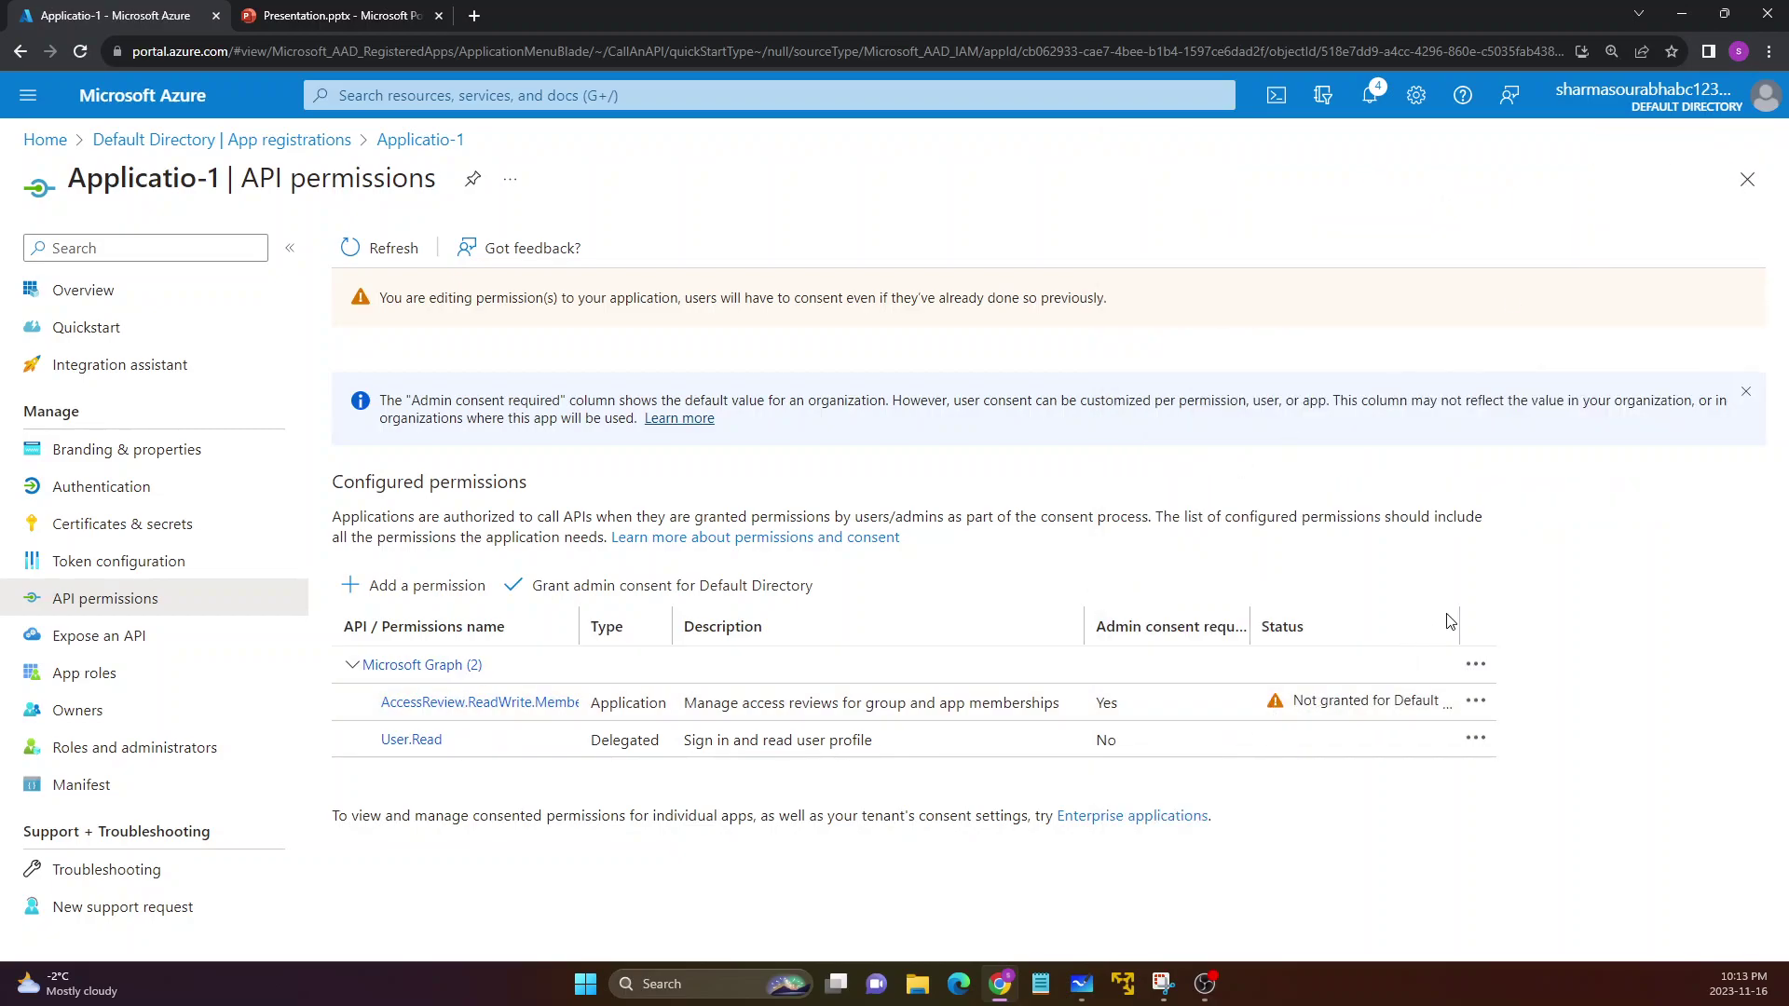
pyautogui.moveTo(1481, 611); pyautogui.dragTo(1502, 617)
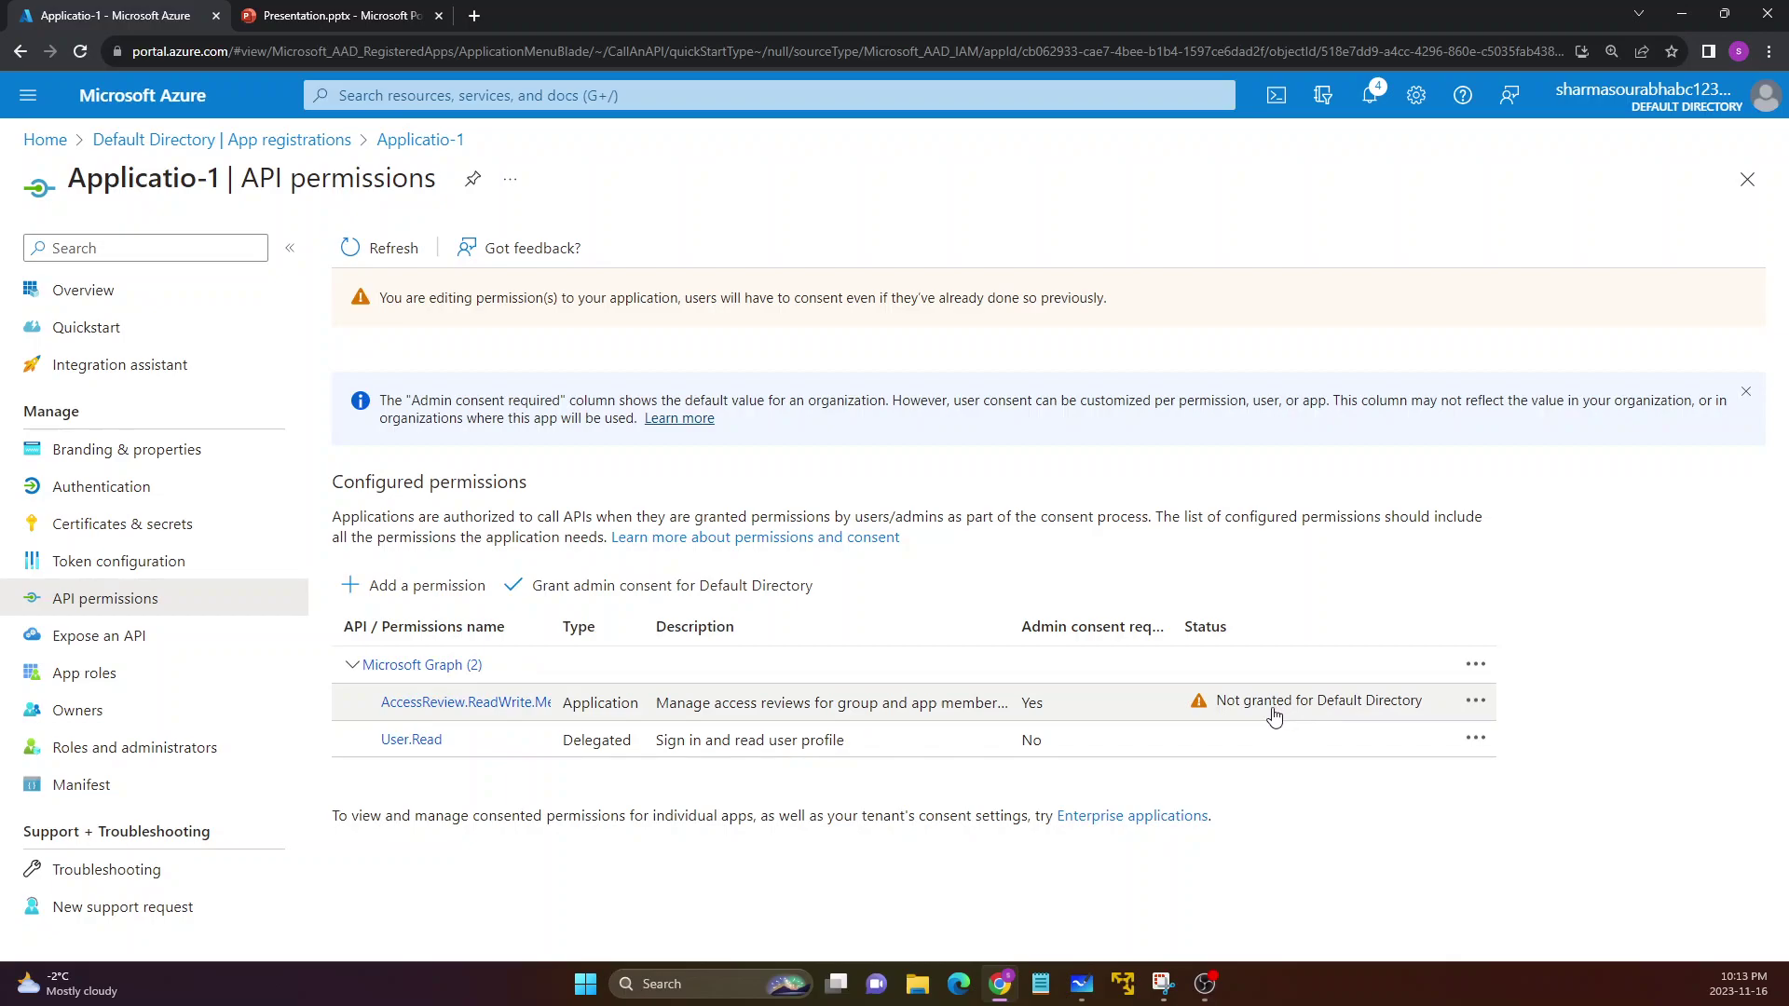
pyautogui.moveTo(1172, 618); pyautogui.dragTo(1212, 619)
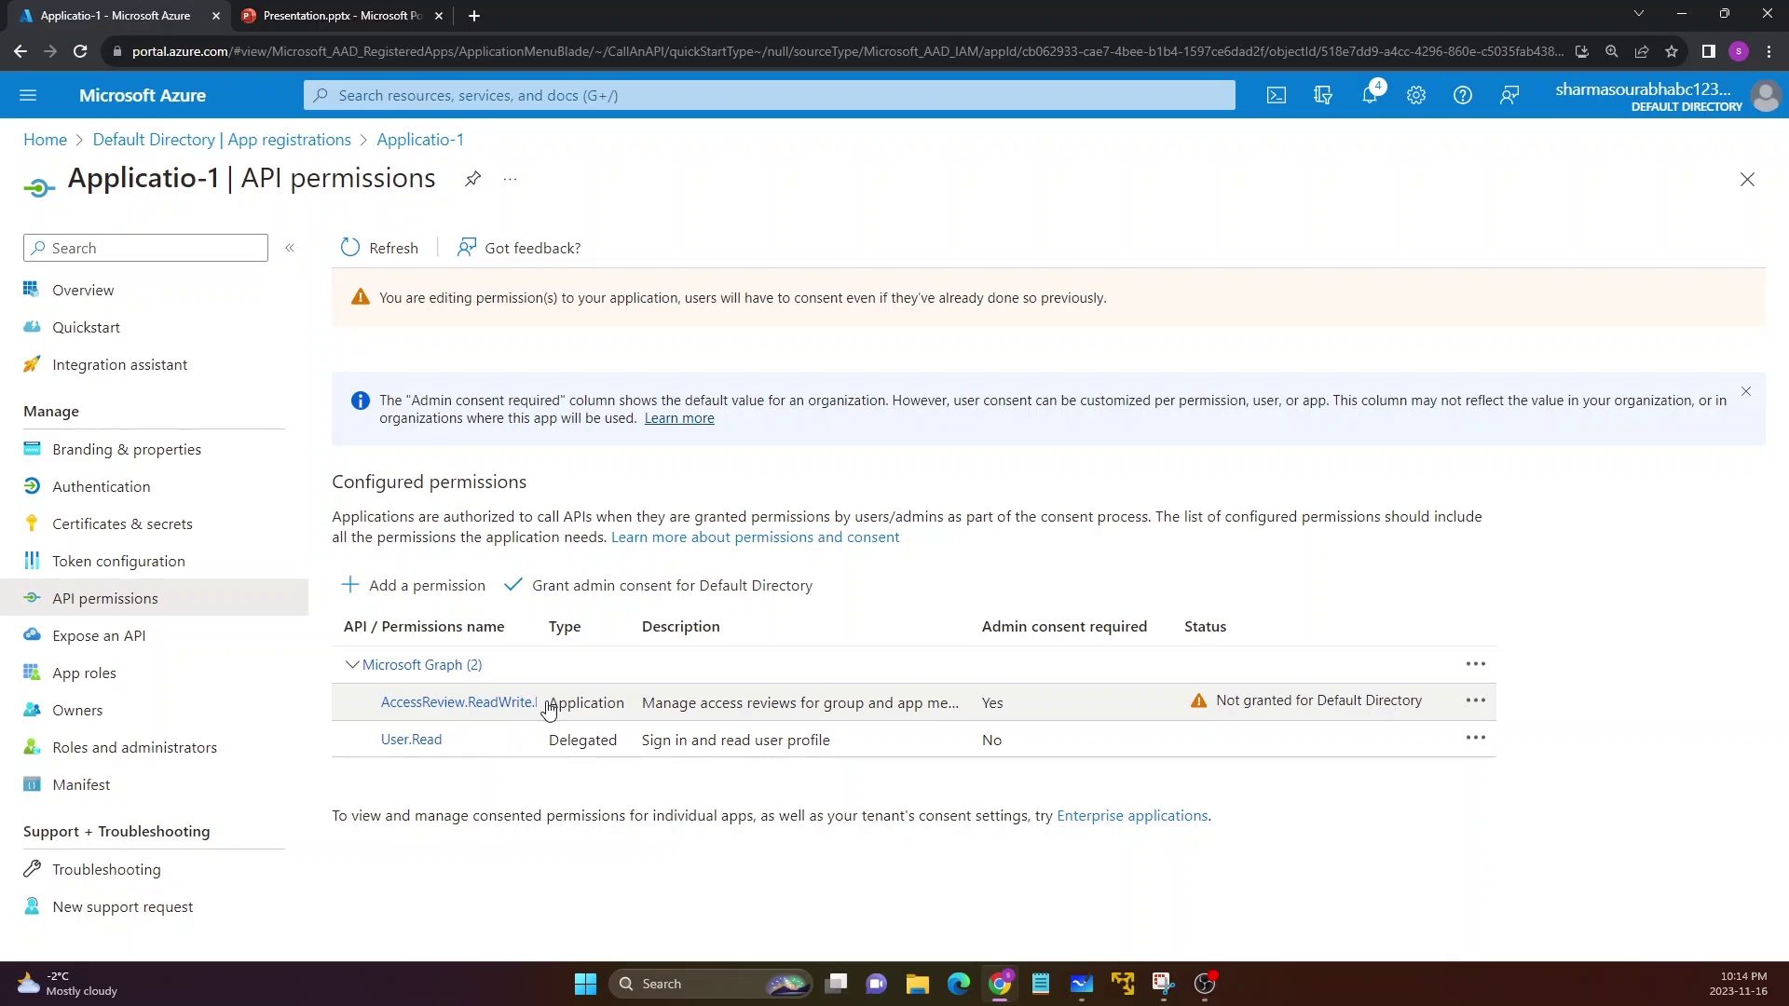
# Highlight the AccessReview permission's name, description, and its not-granted consent status
pyautogui.moveTo(356, 706); pyautogui.dragTo(612, 710)
pyautogui.moveTo(675, 713); pyautogui.dragTo(788, 710)
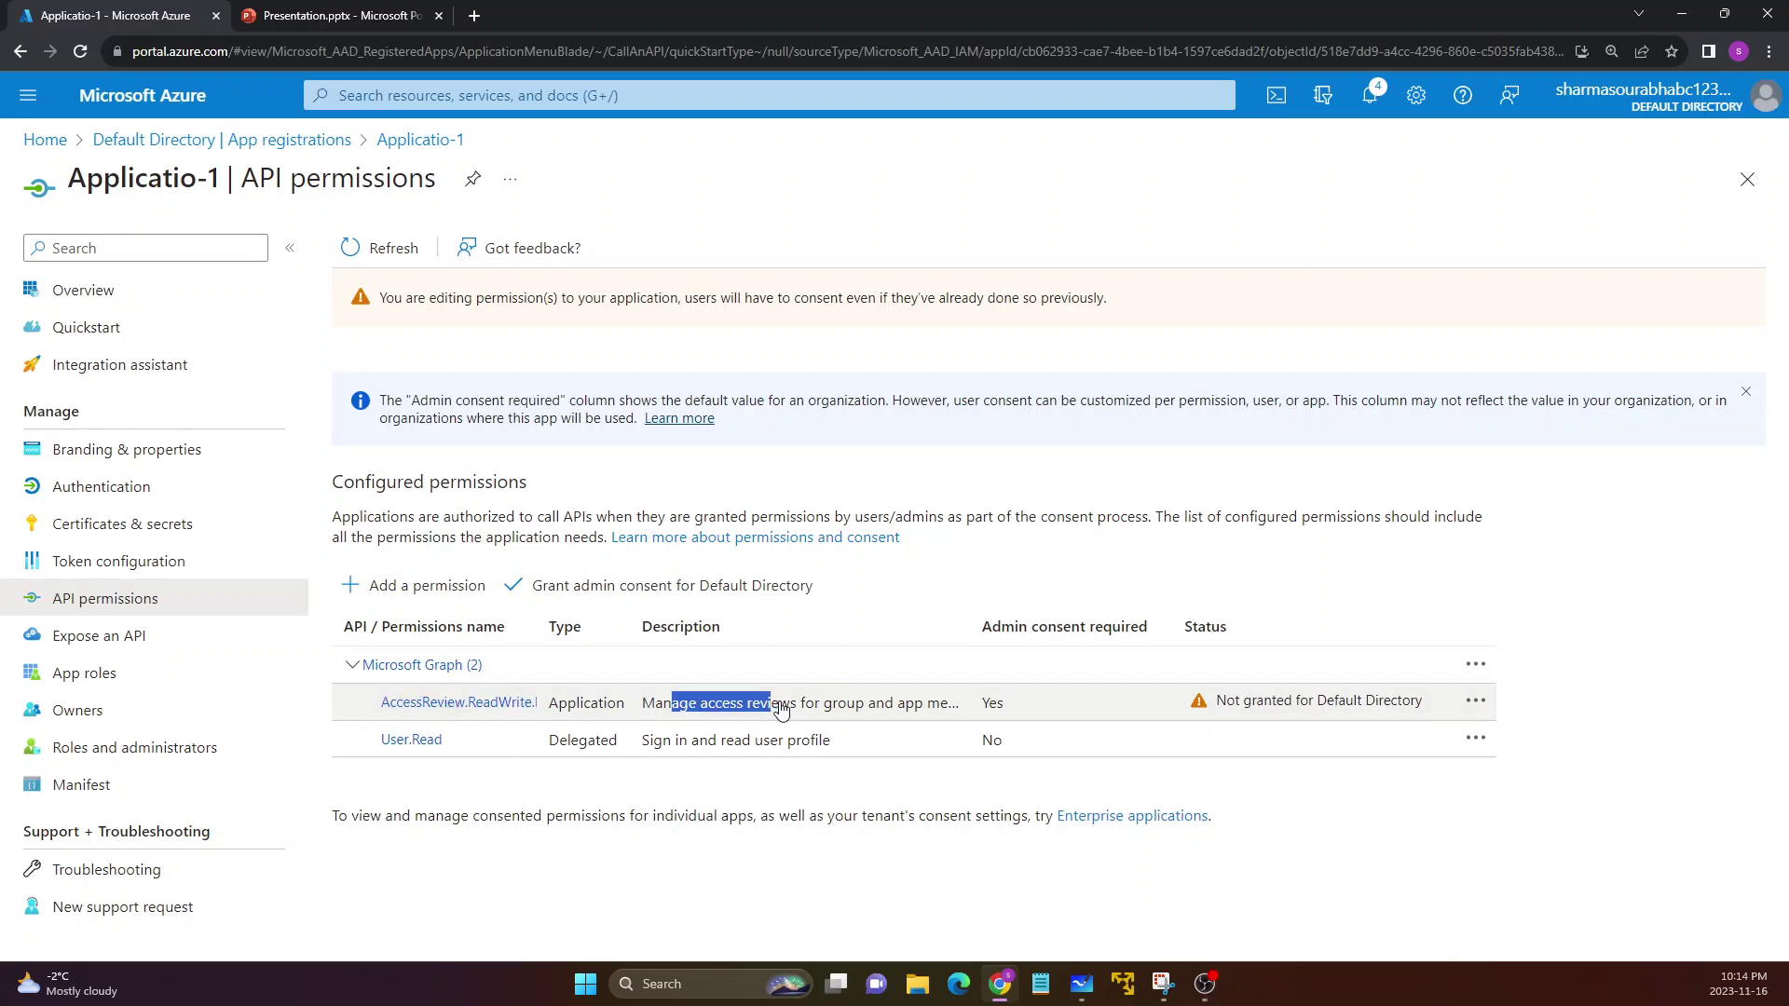
pyautogui.moveTo(1217, 701); pyautogui.dragTo(1392, 700)
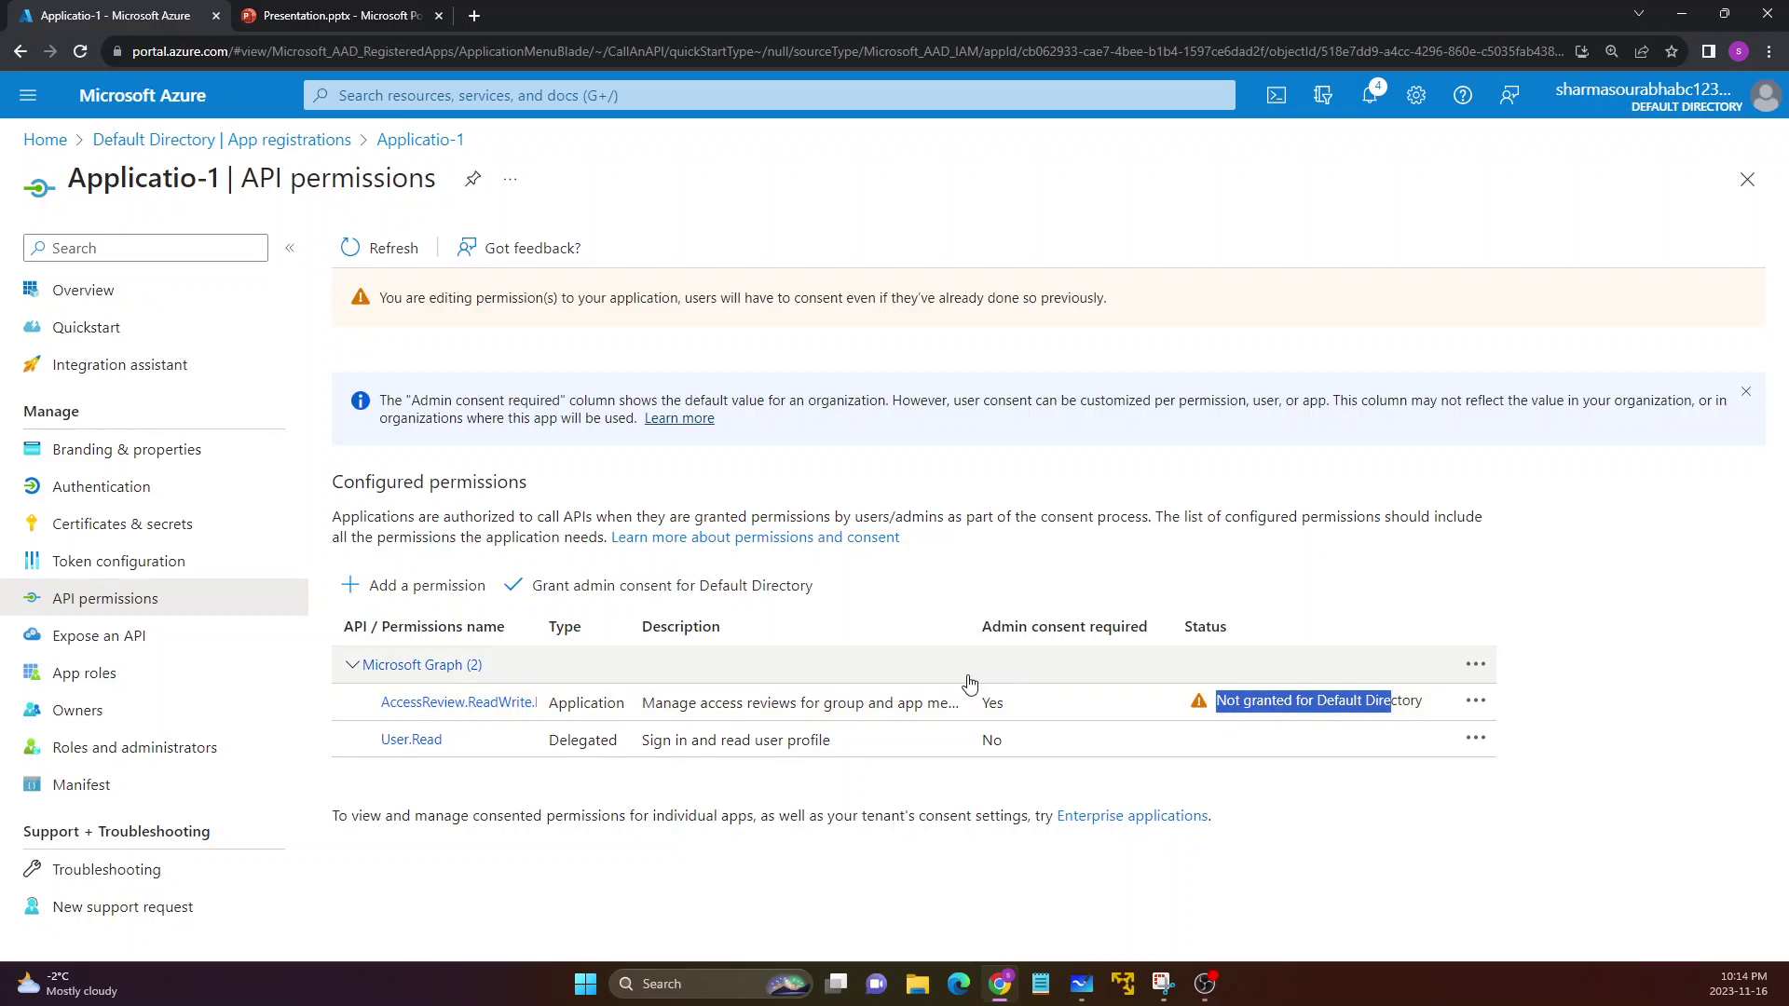
# Grant admin consent for Default Directory, confirming with Yes
pyautogui.click(579, 589)
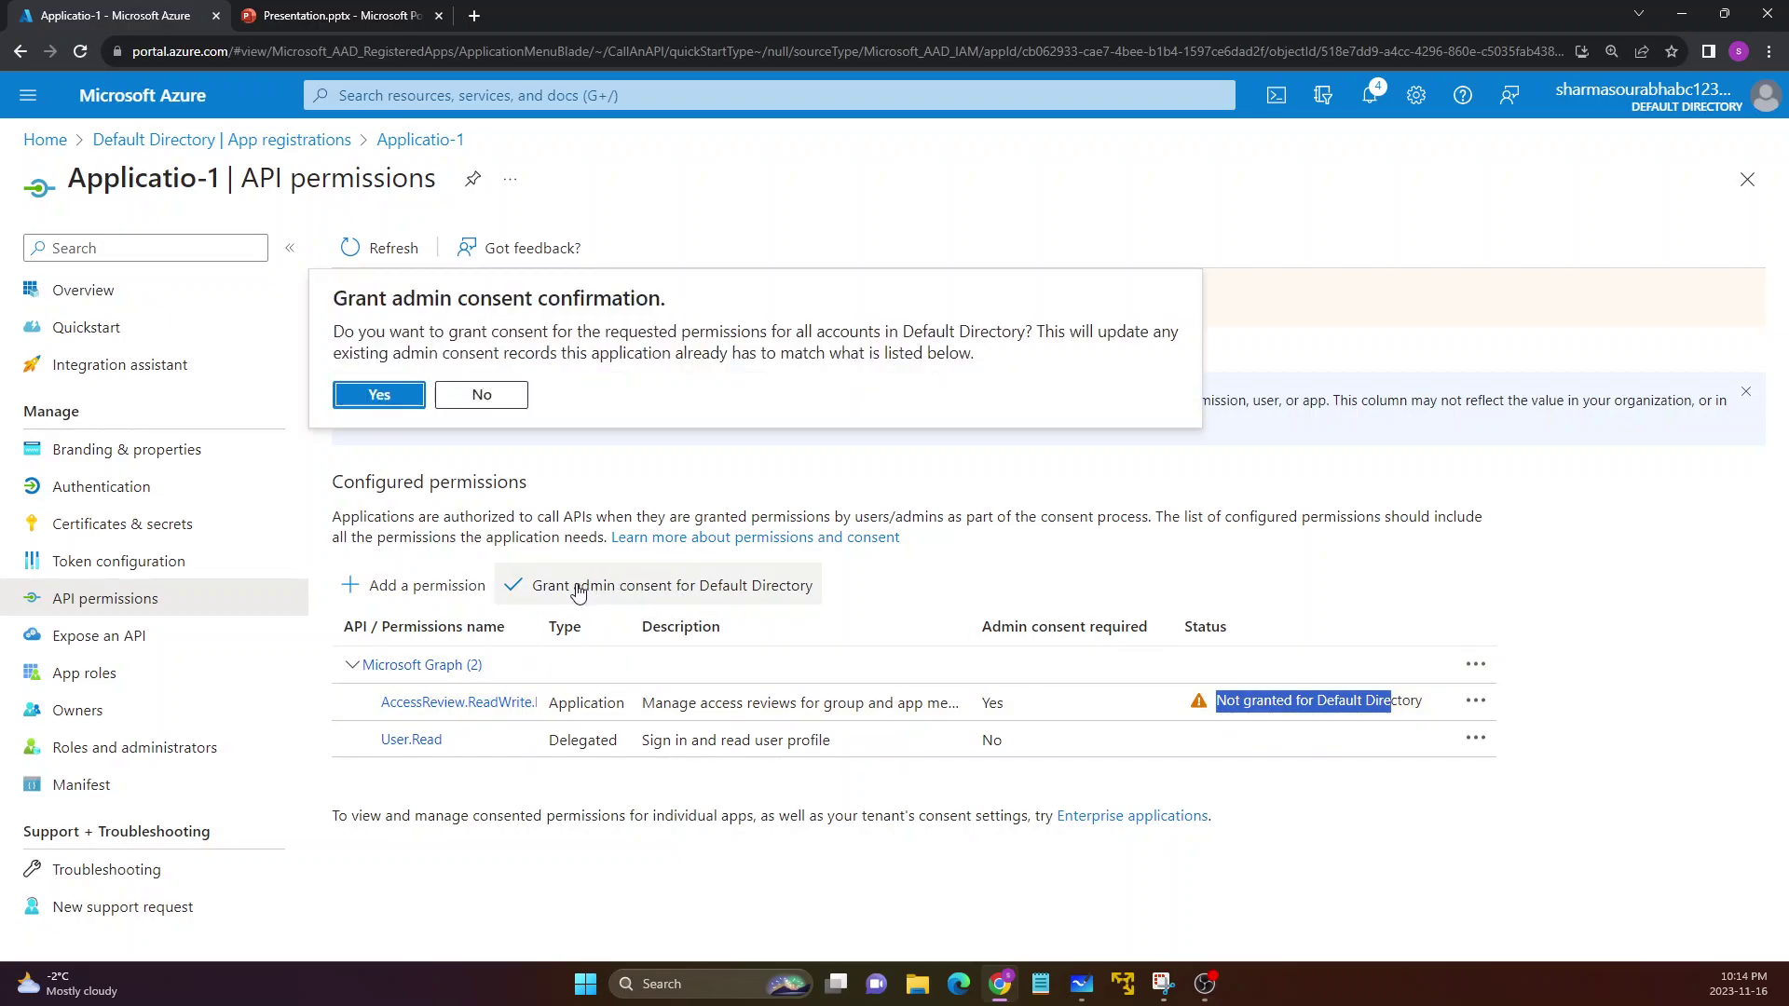
pyautogui.click(395, 400)
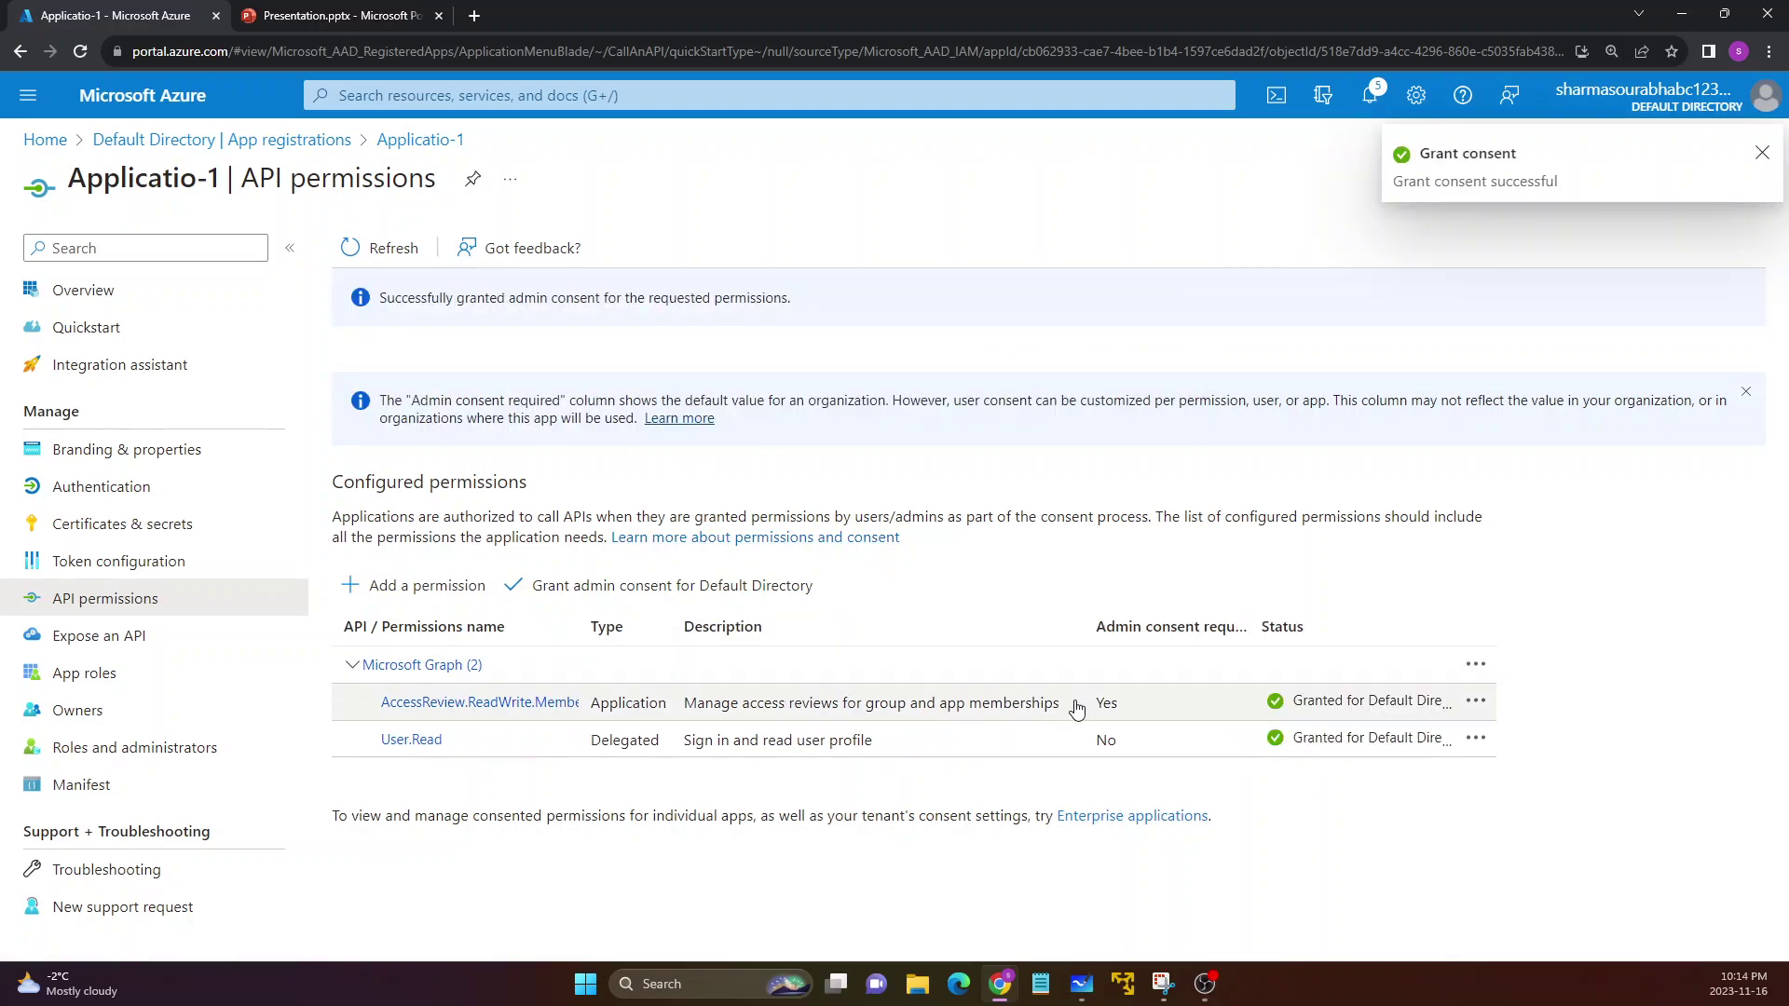
pyautogui.moveTo(601, 705); pyautogui.dragTo(713, 704)
# Highlight the now-granted AccessReview.ReadWrite.Membership entry, then go to Certificates & secrets
pyautogui.moveTo(373, 701); pyautogui.dragTo(780, 717)
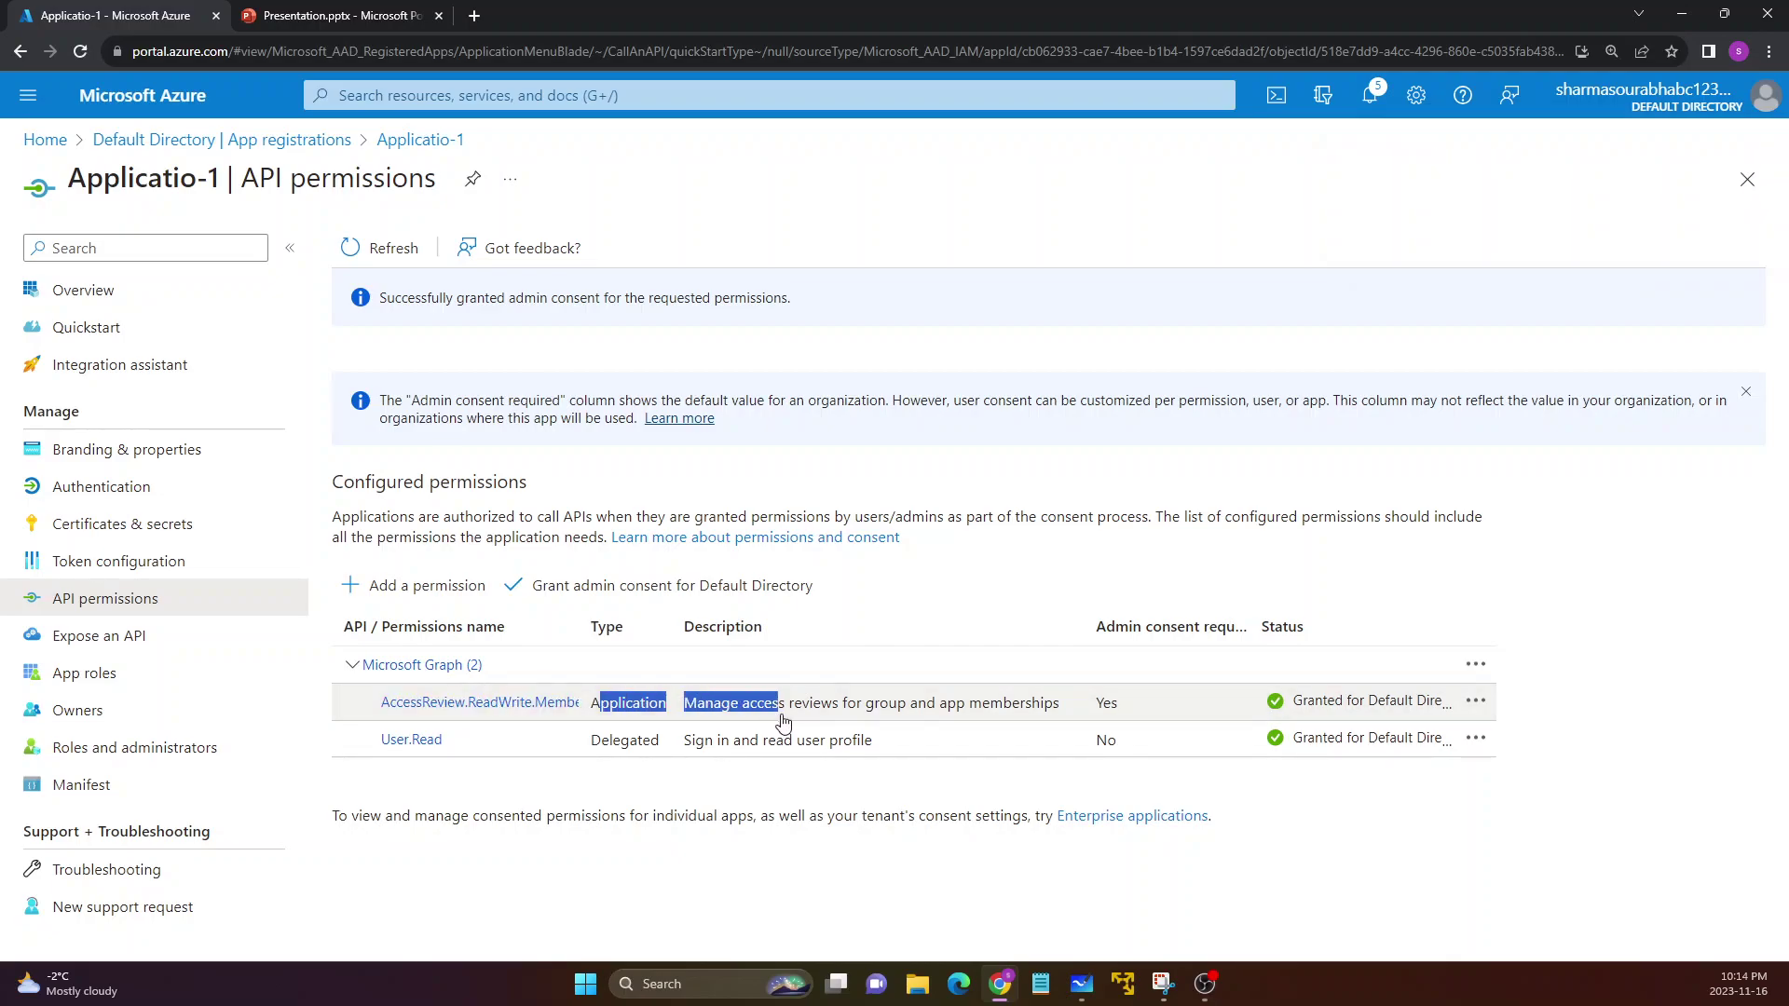
pyautogui.moveTo(366, 709); pyautogui.dragTo(599, 722)
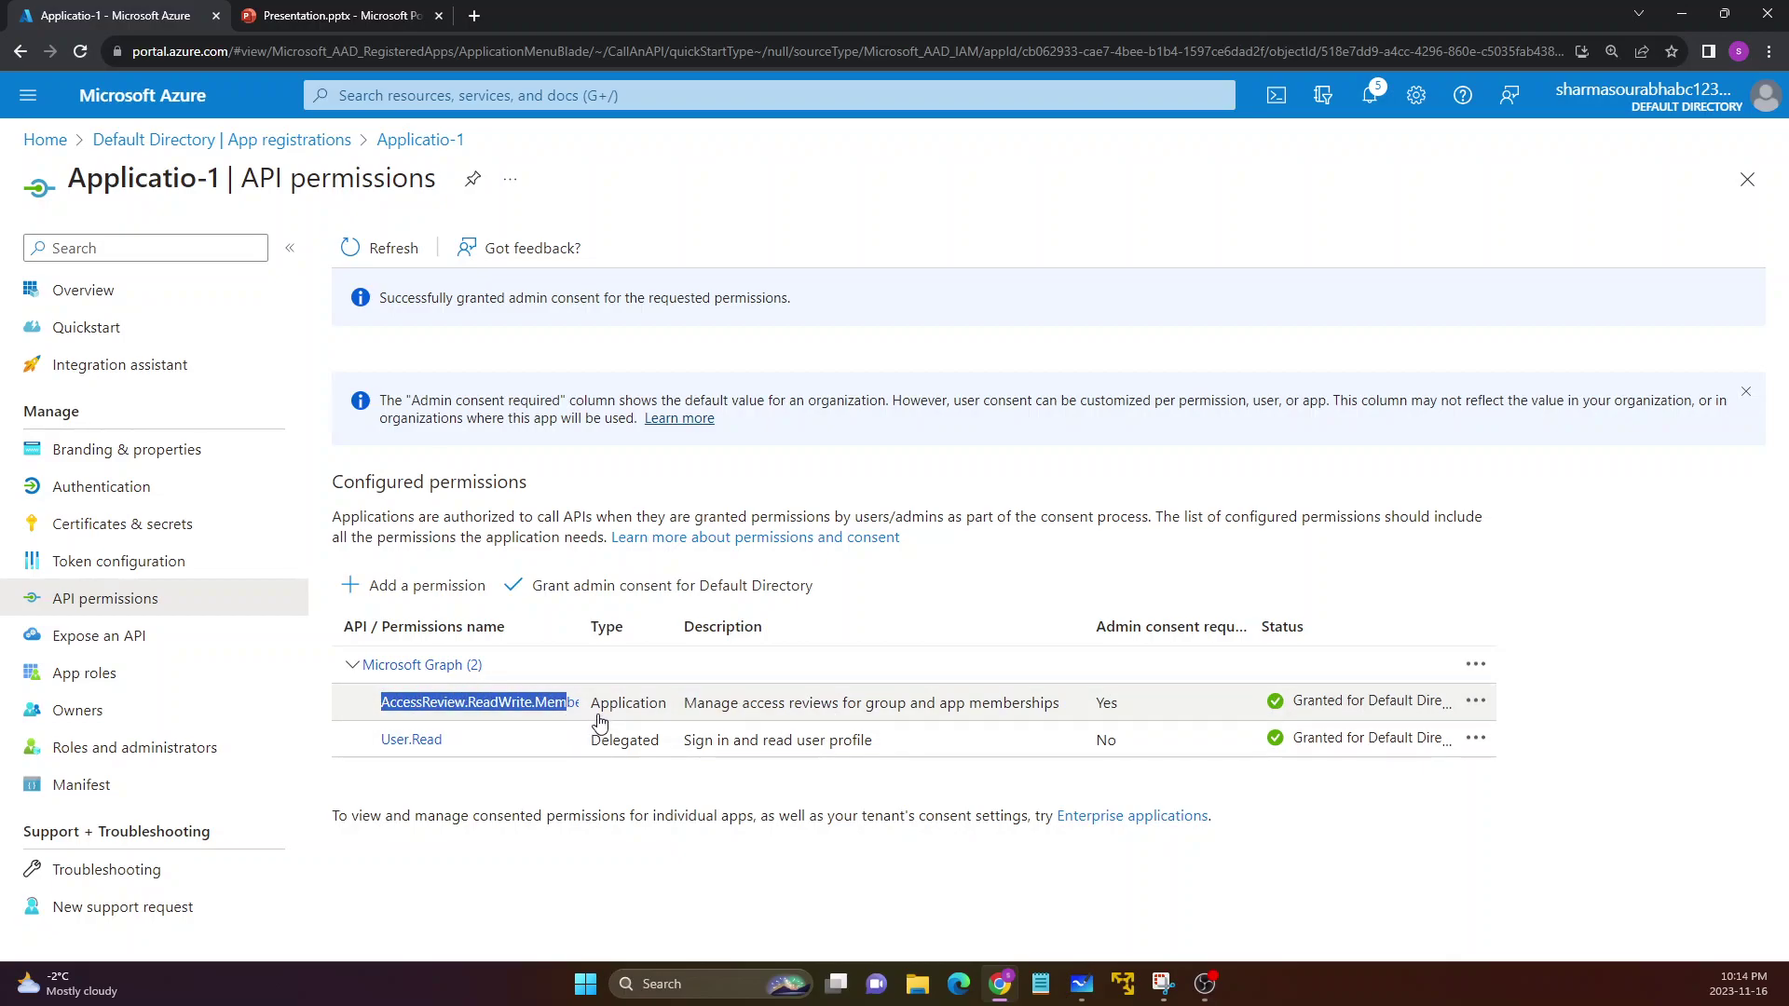
pyautogui.click(555, 789)
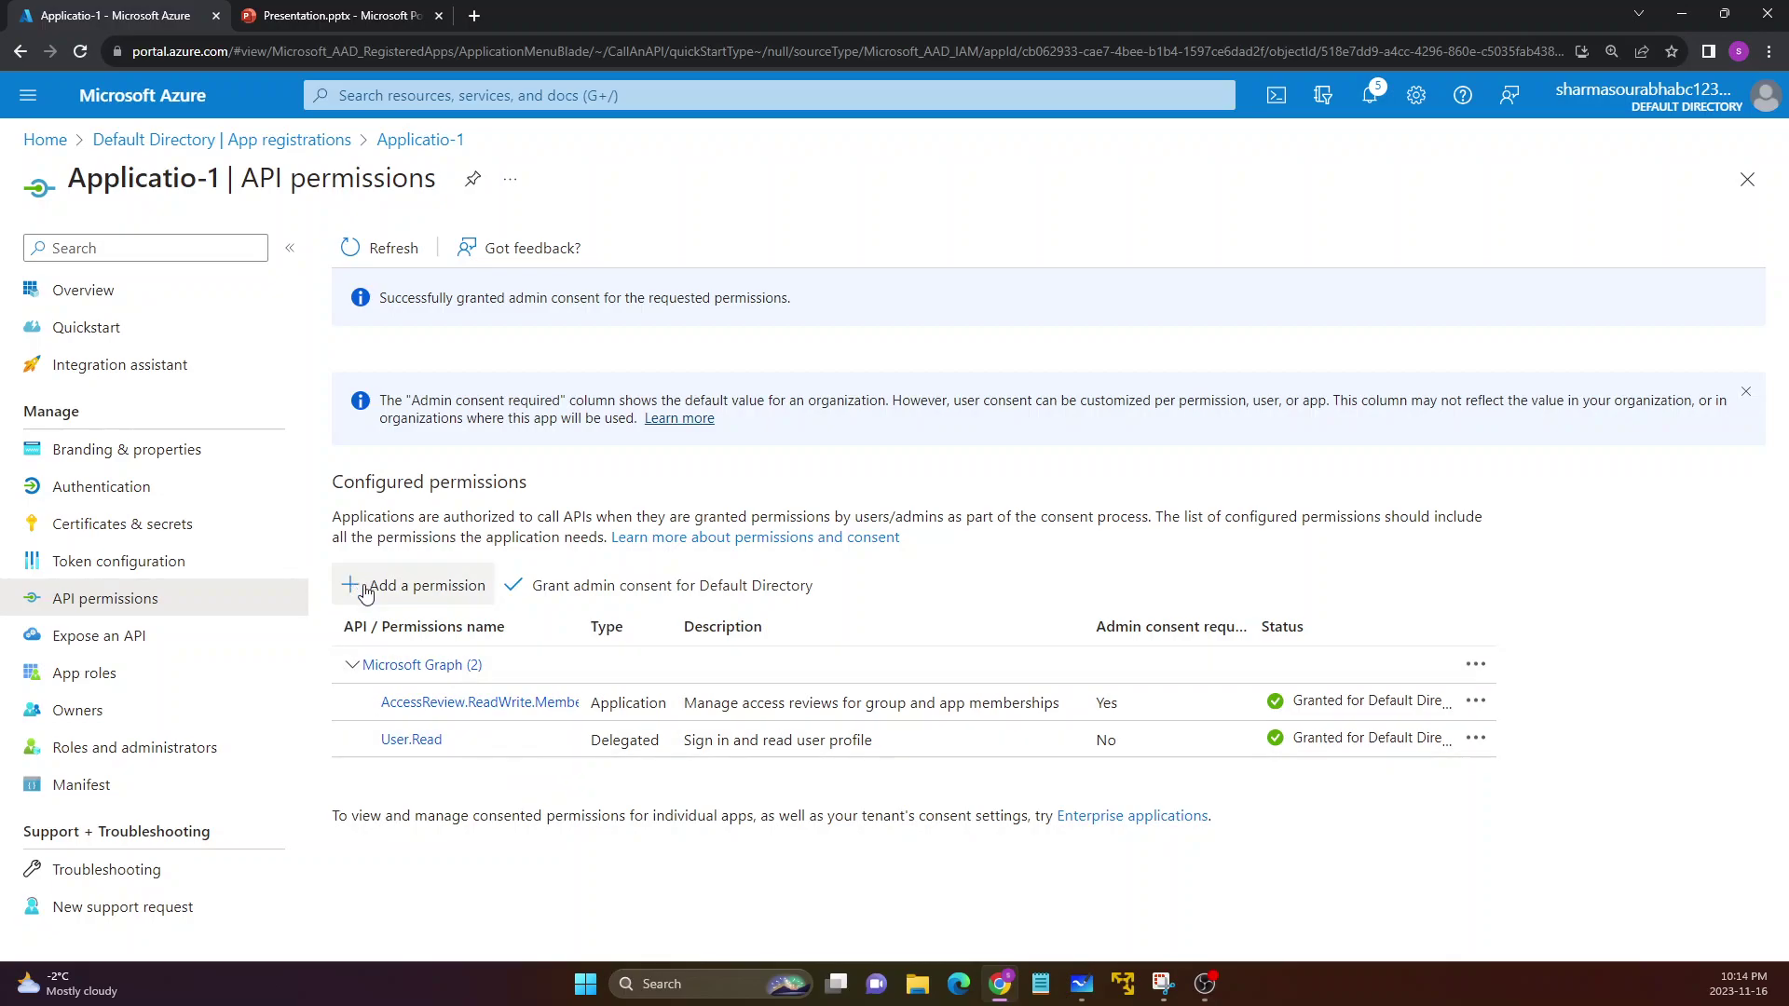
pyautogui.moveTo(375, 705); pyautogui.dragTo(580, 713)
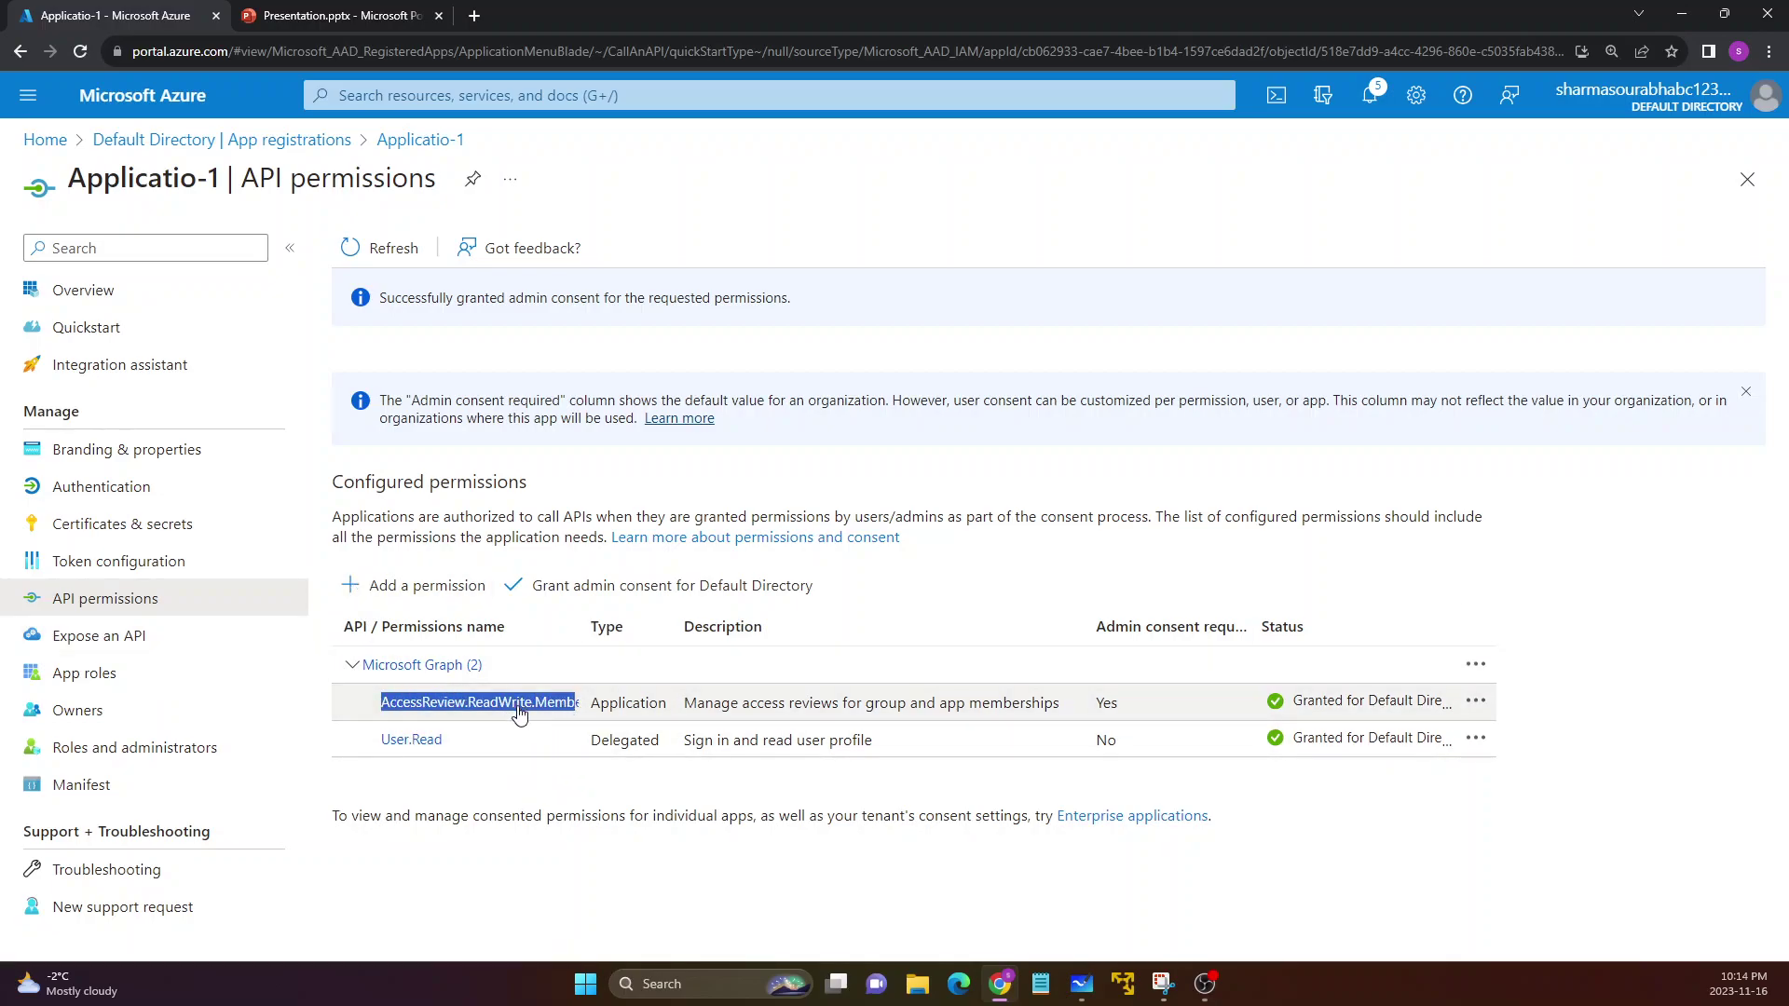
pyautogui.click(119, 536)
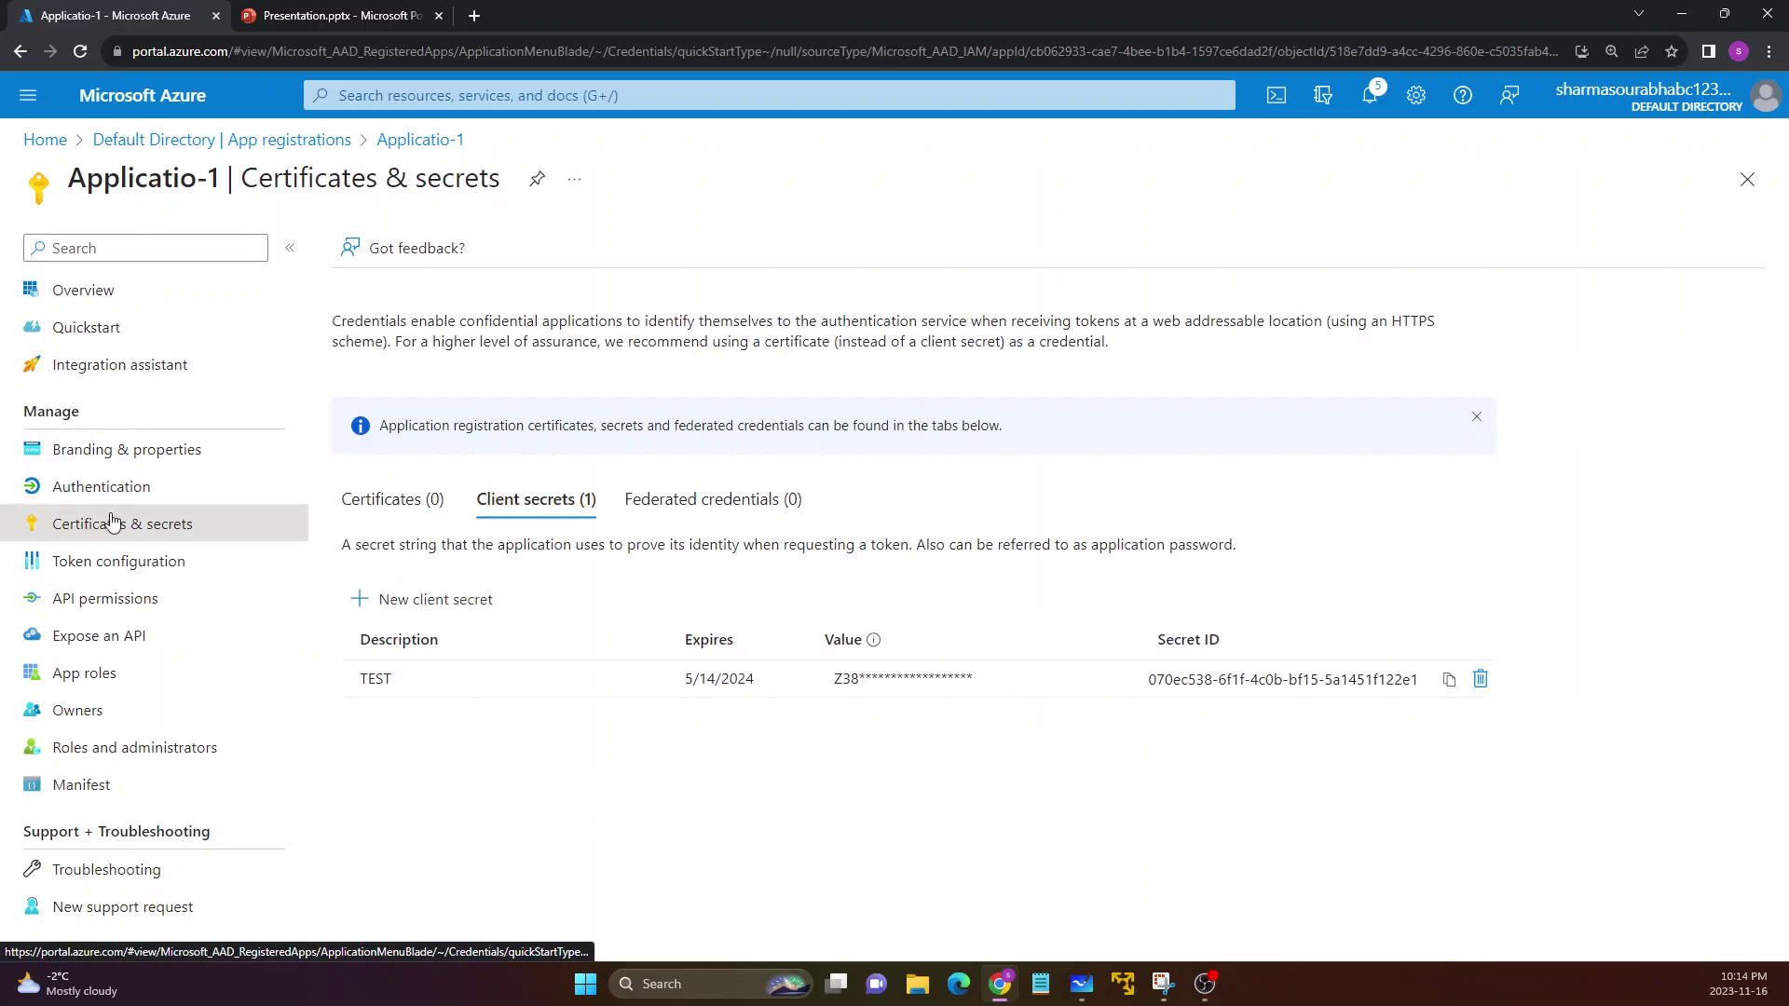
# Point out the TEST secret's masked value, then highlight Overview's Object ID, tenant ID and app name
pyautogui.moveTo(835, 678); pyautogui.dragTo(977, 678)
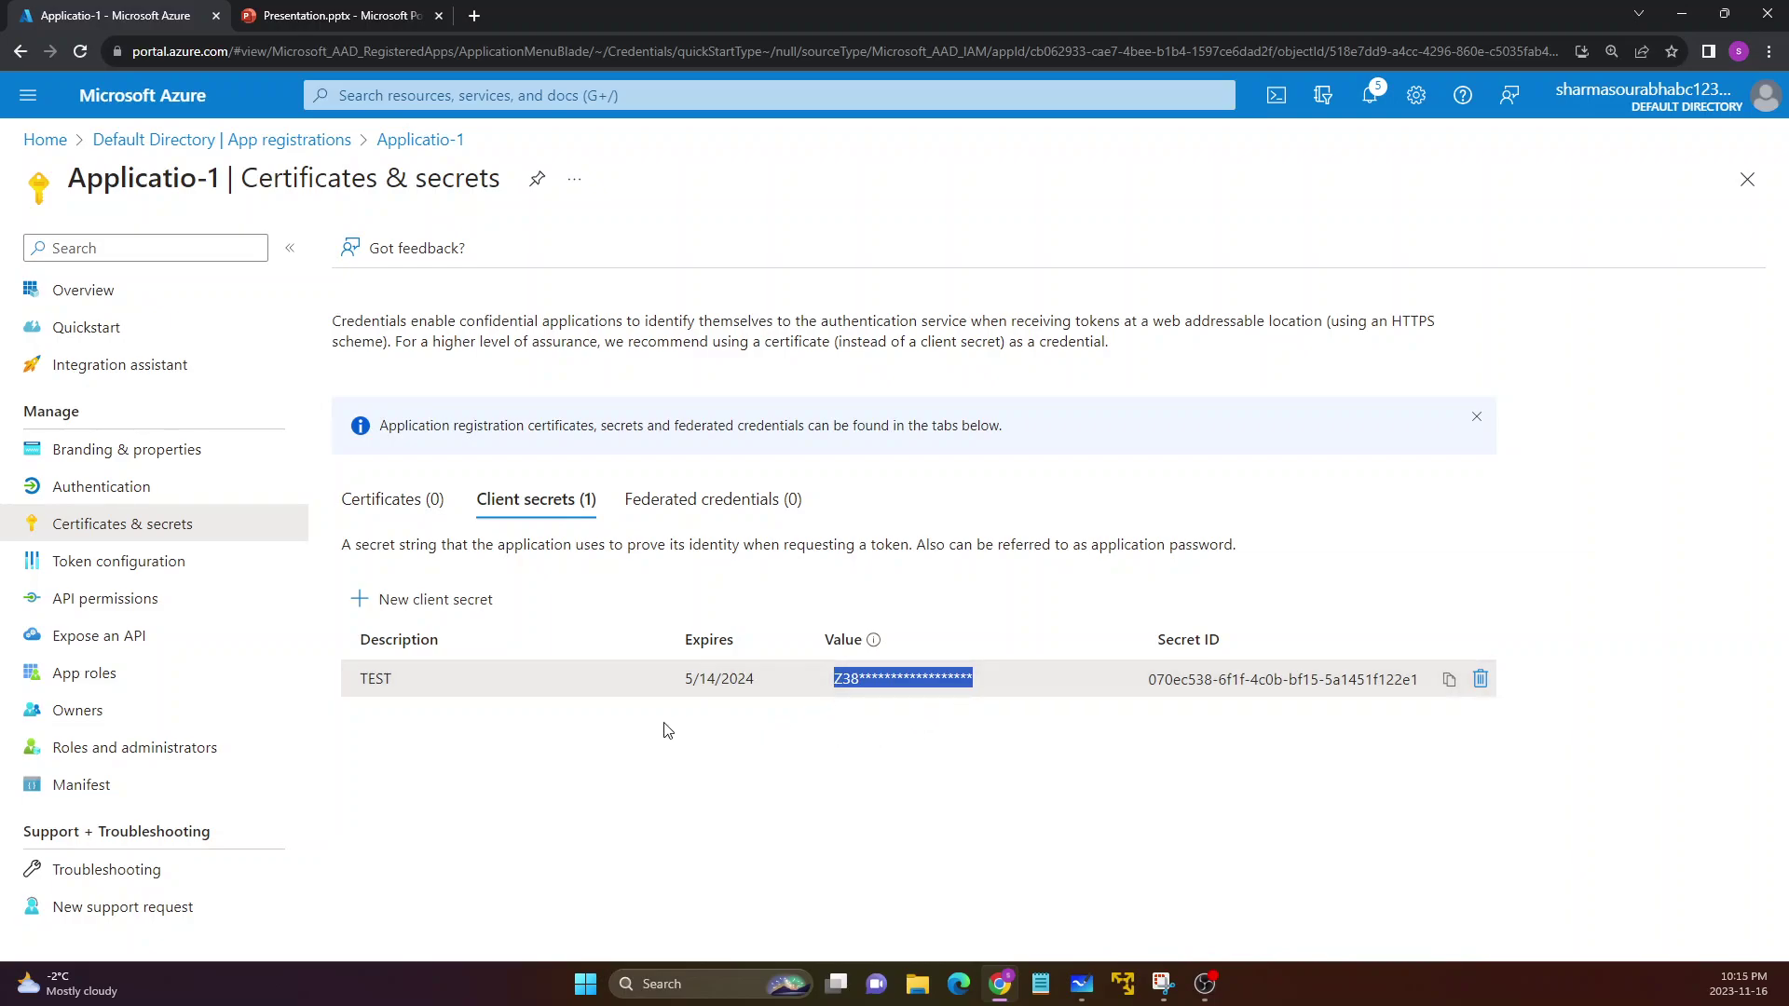
pyautogui.click(98, 297)
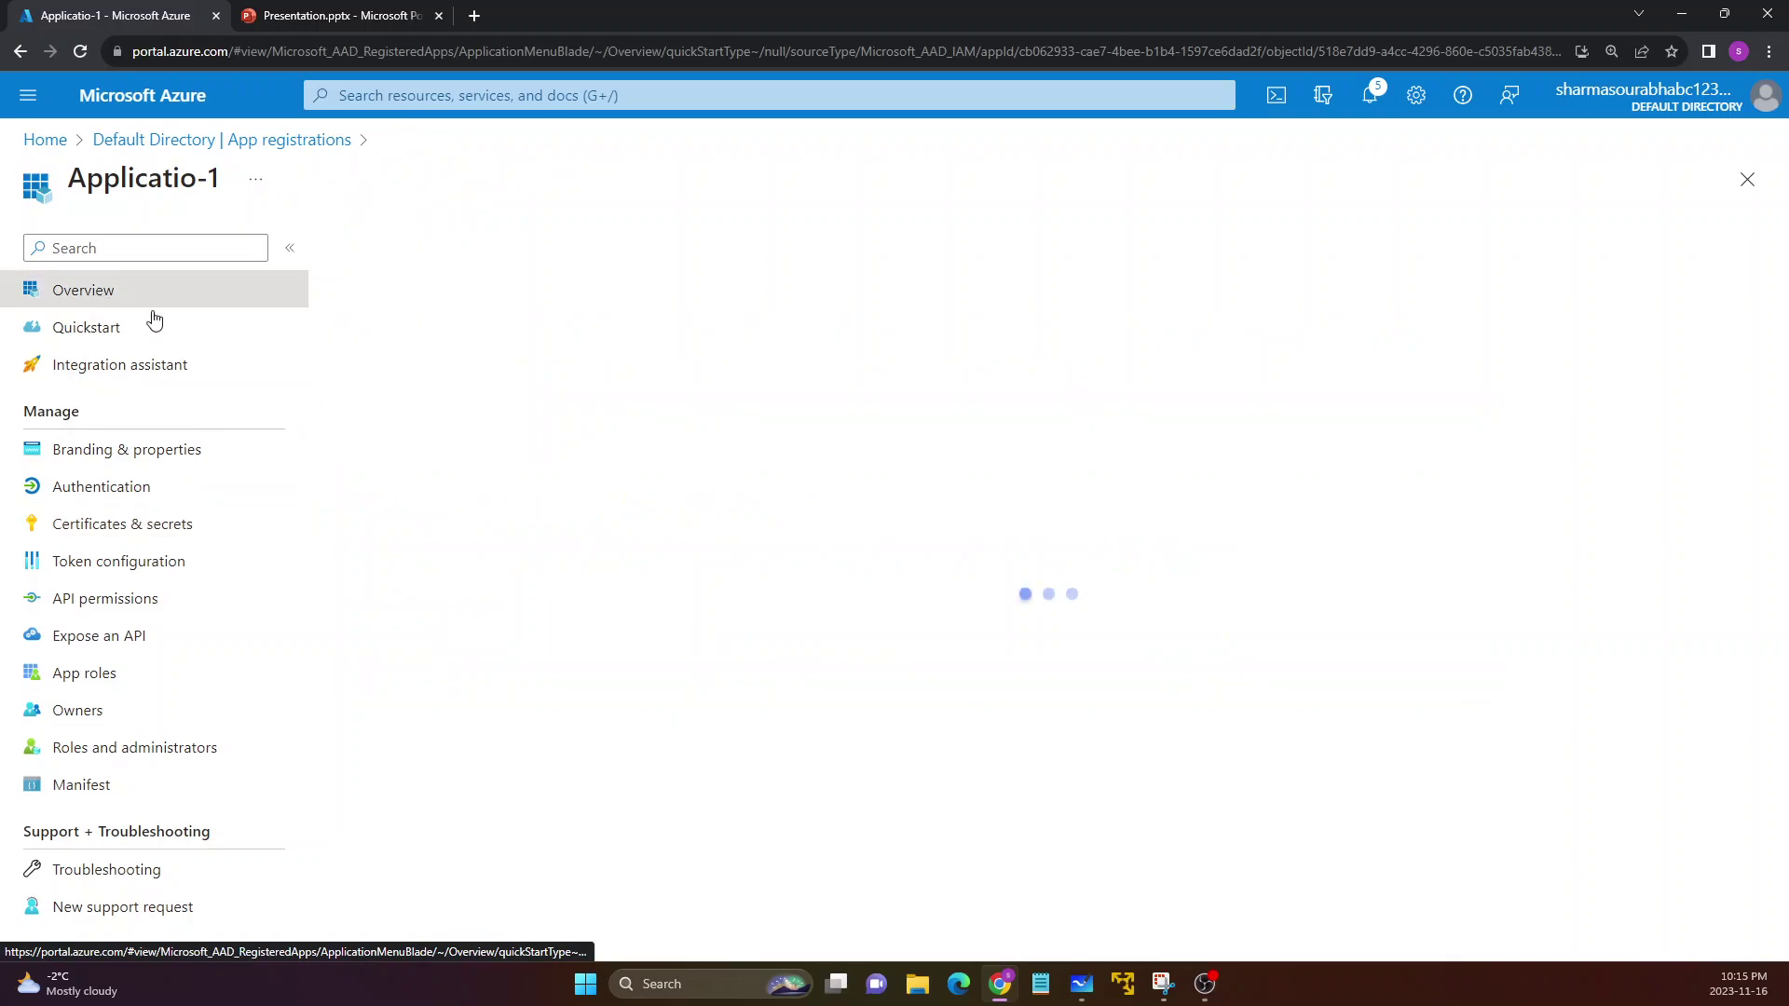
pyautogui.moveTo(547, 479); pyautogui.dragTo(824, 471)
pyautogui.moveTo(548, 504); pyautogui.dragTo(767, 503)
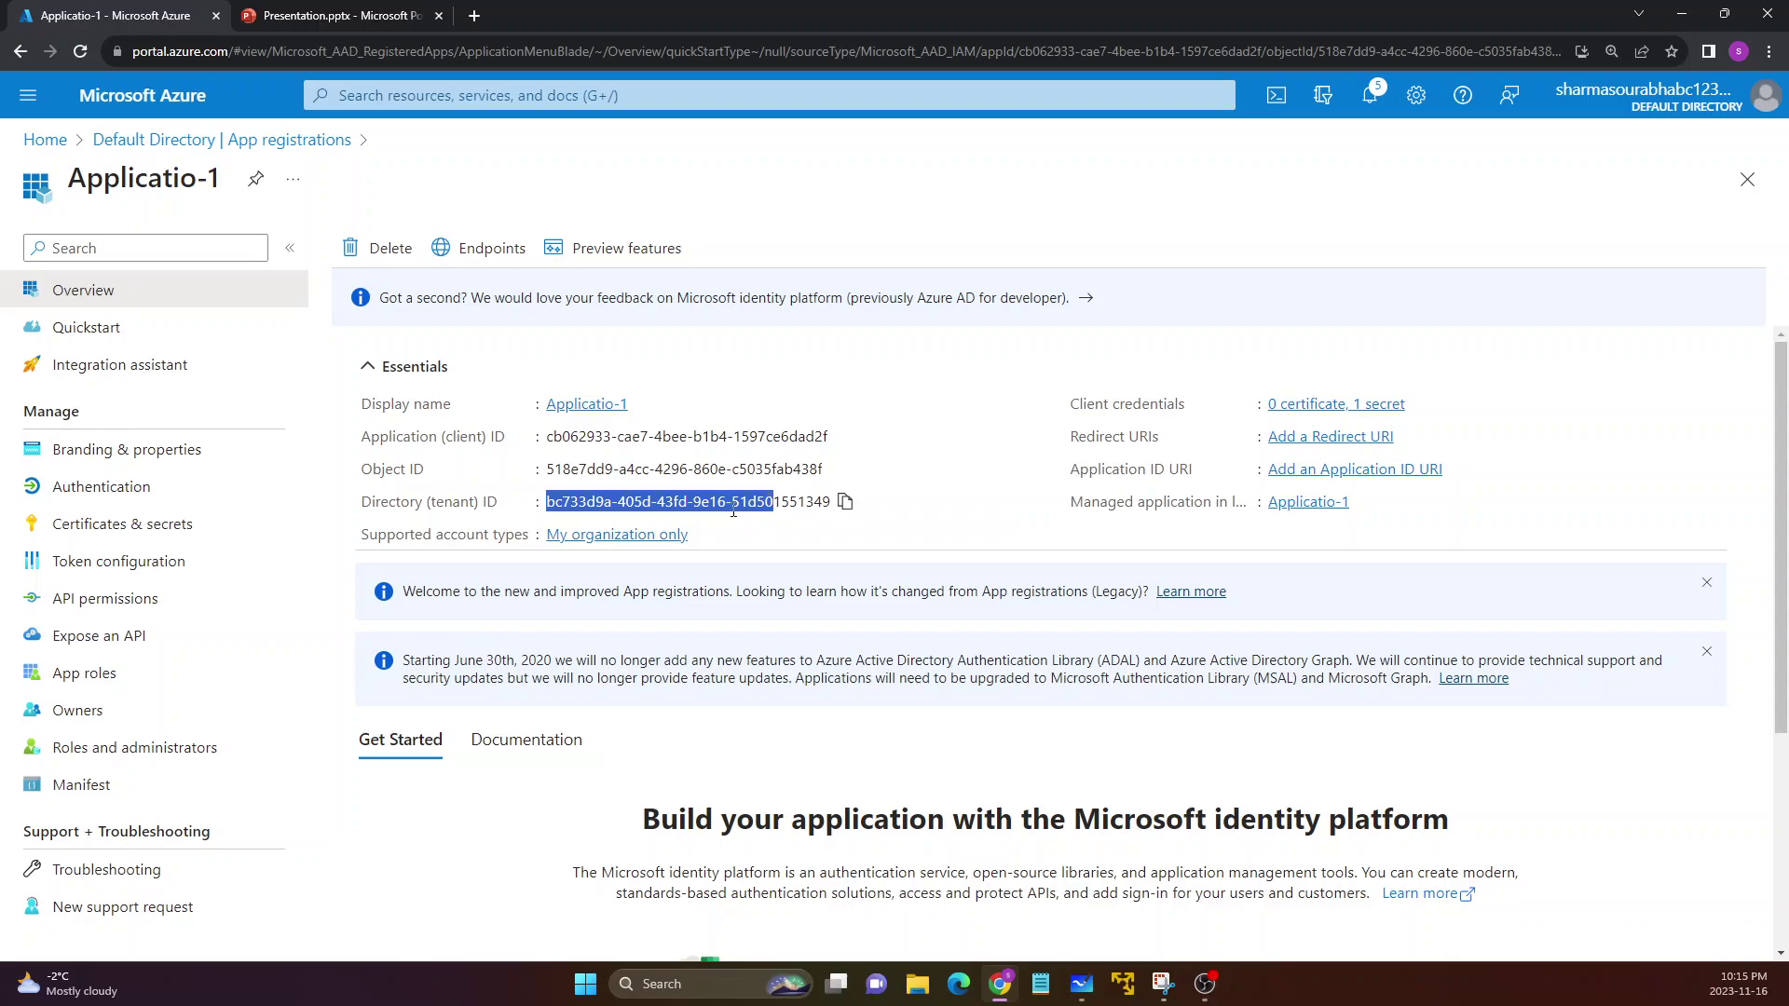
pyautogui.moveTo(69, 178); pyautogui.dragTo(236, 192)
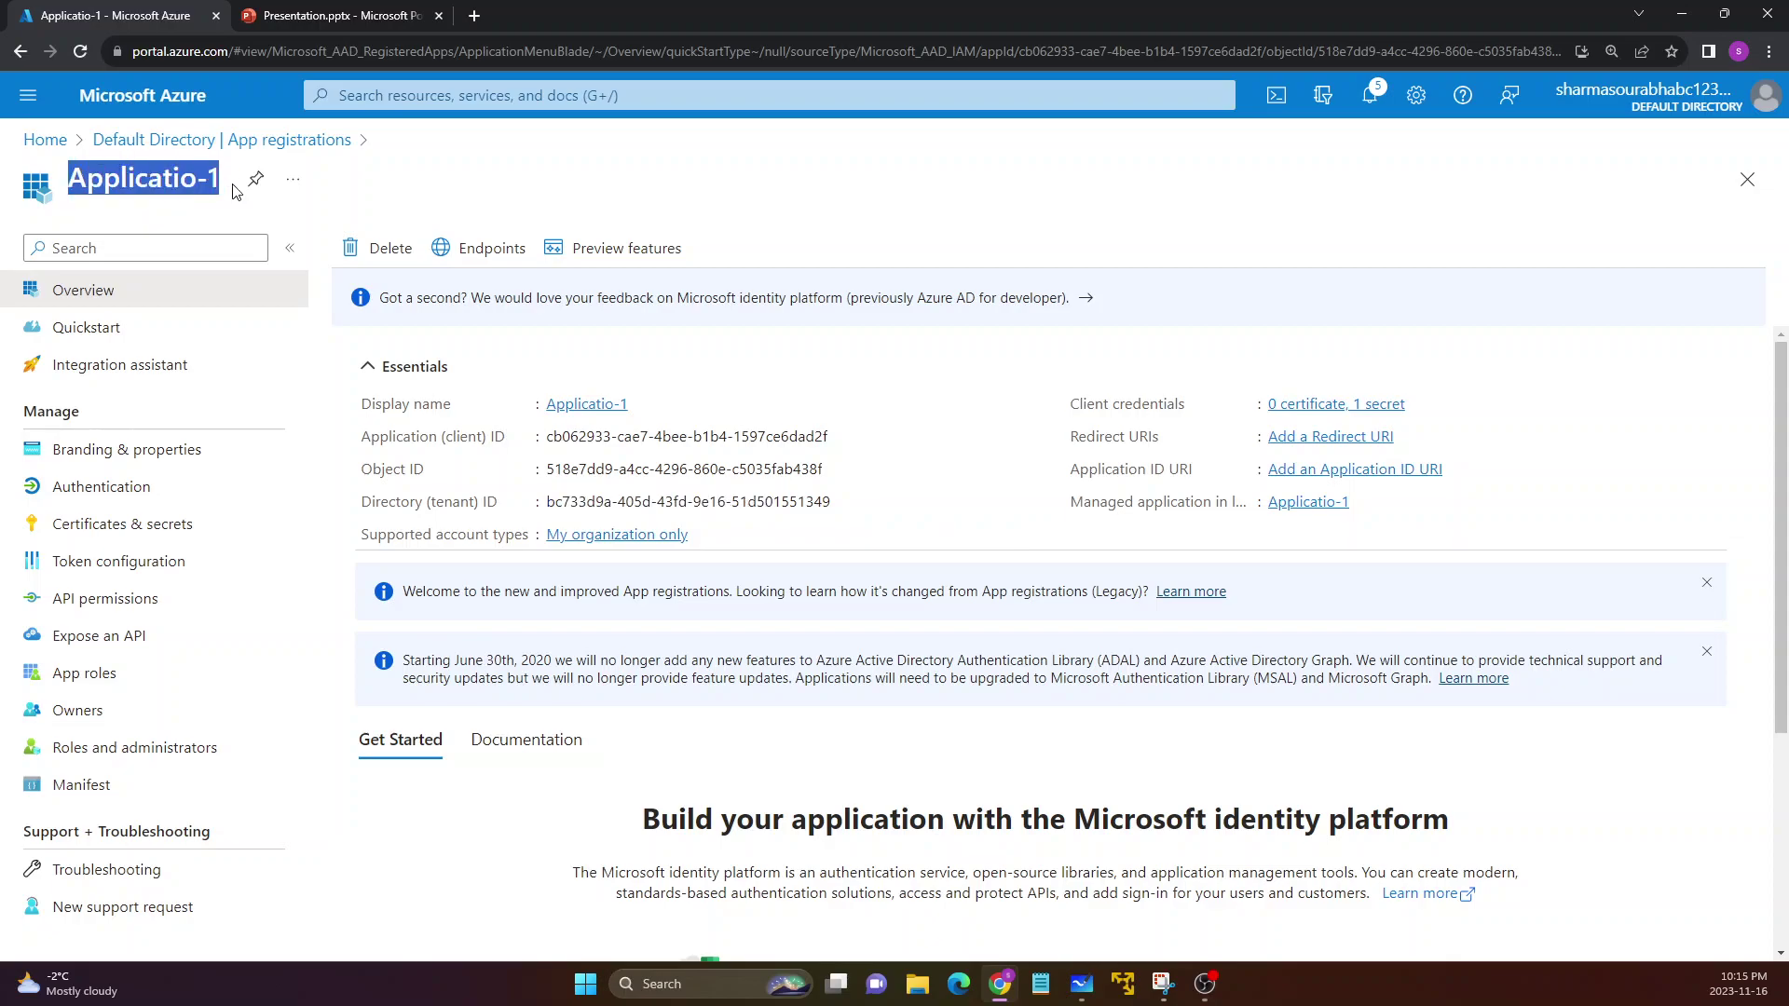
pyautogui.click(435, 506)
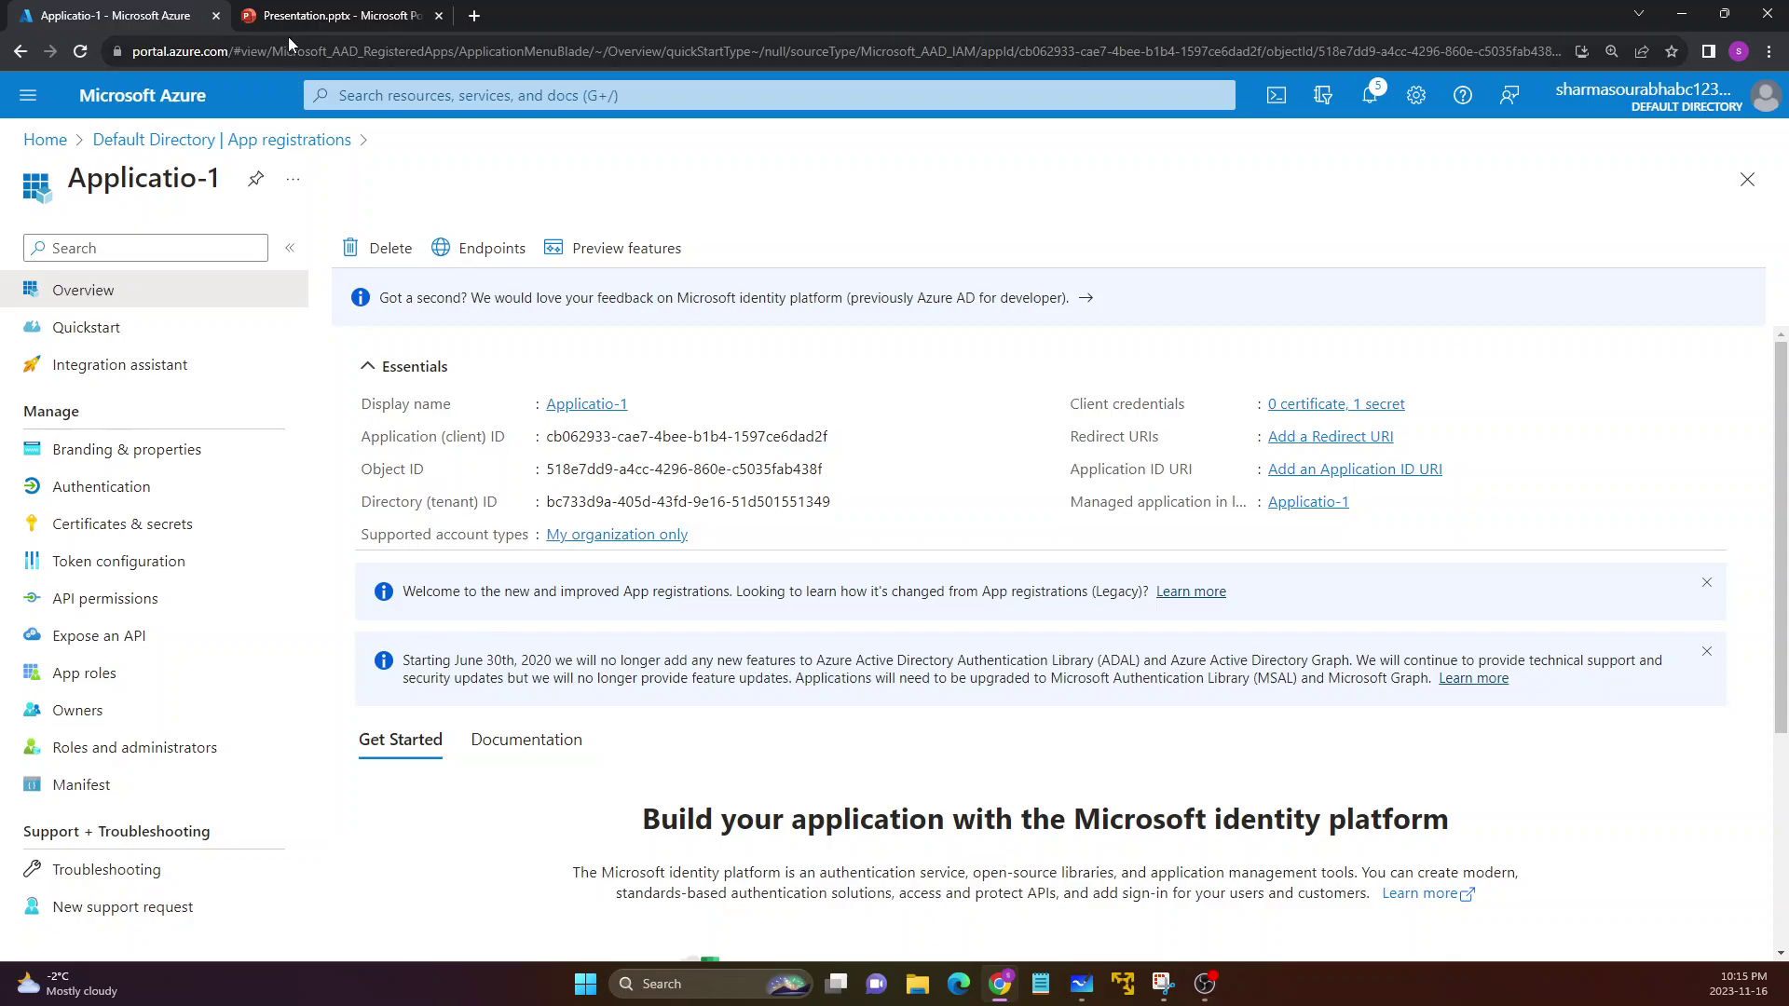
# Switch to the Presentation.pptx tab and start the slideshow full screen
pyautogui.click(292, 14)
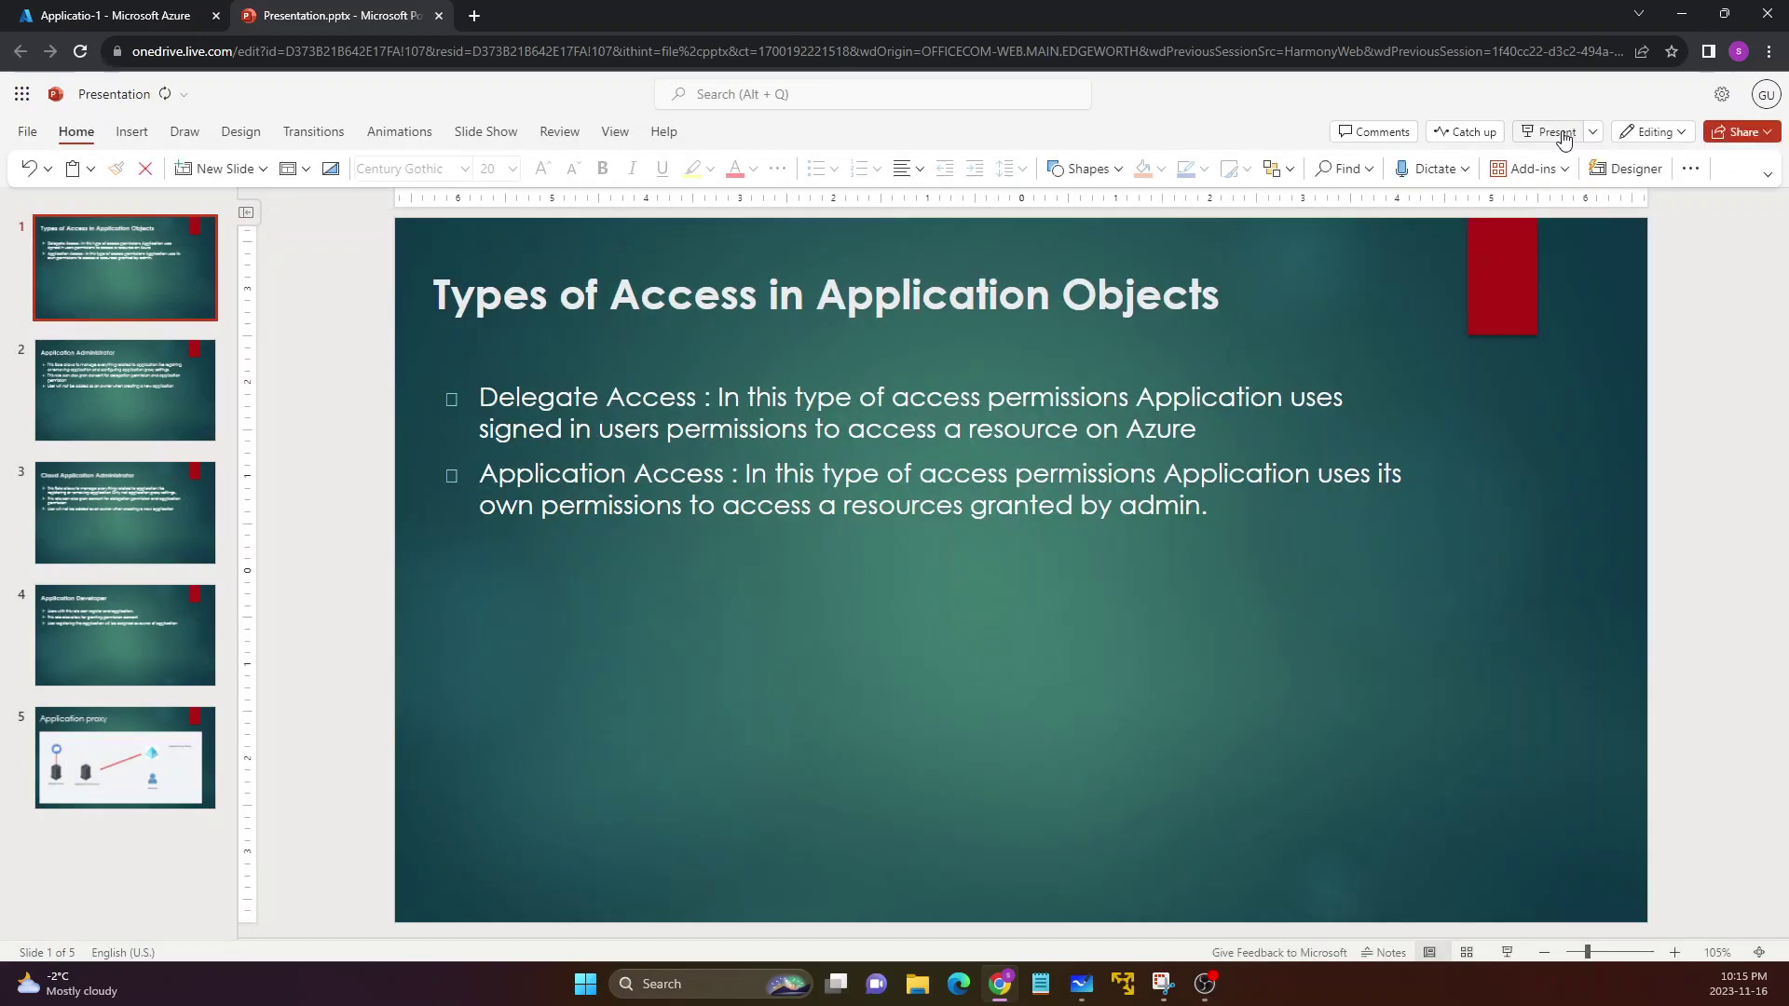
pyautogui.click(1556, 132)
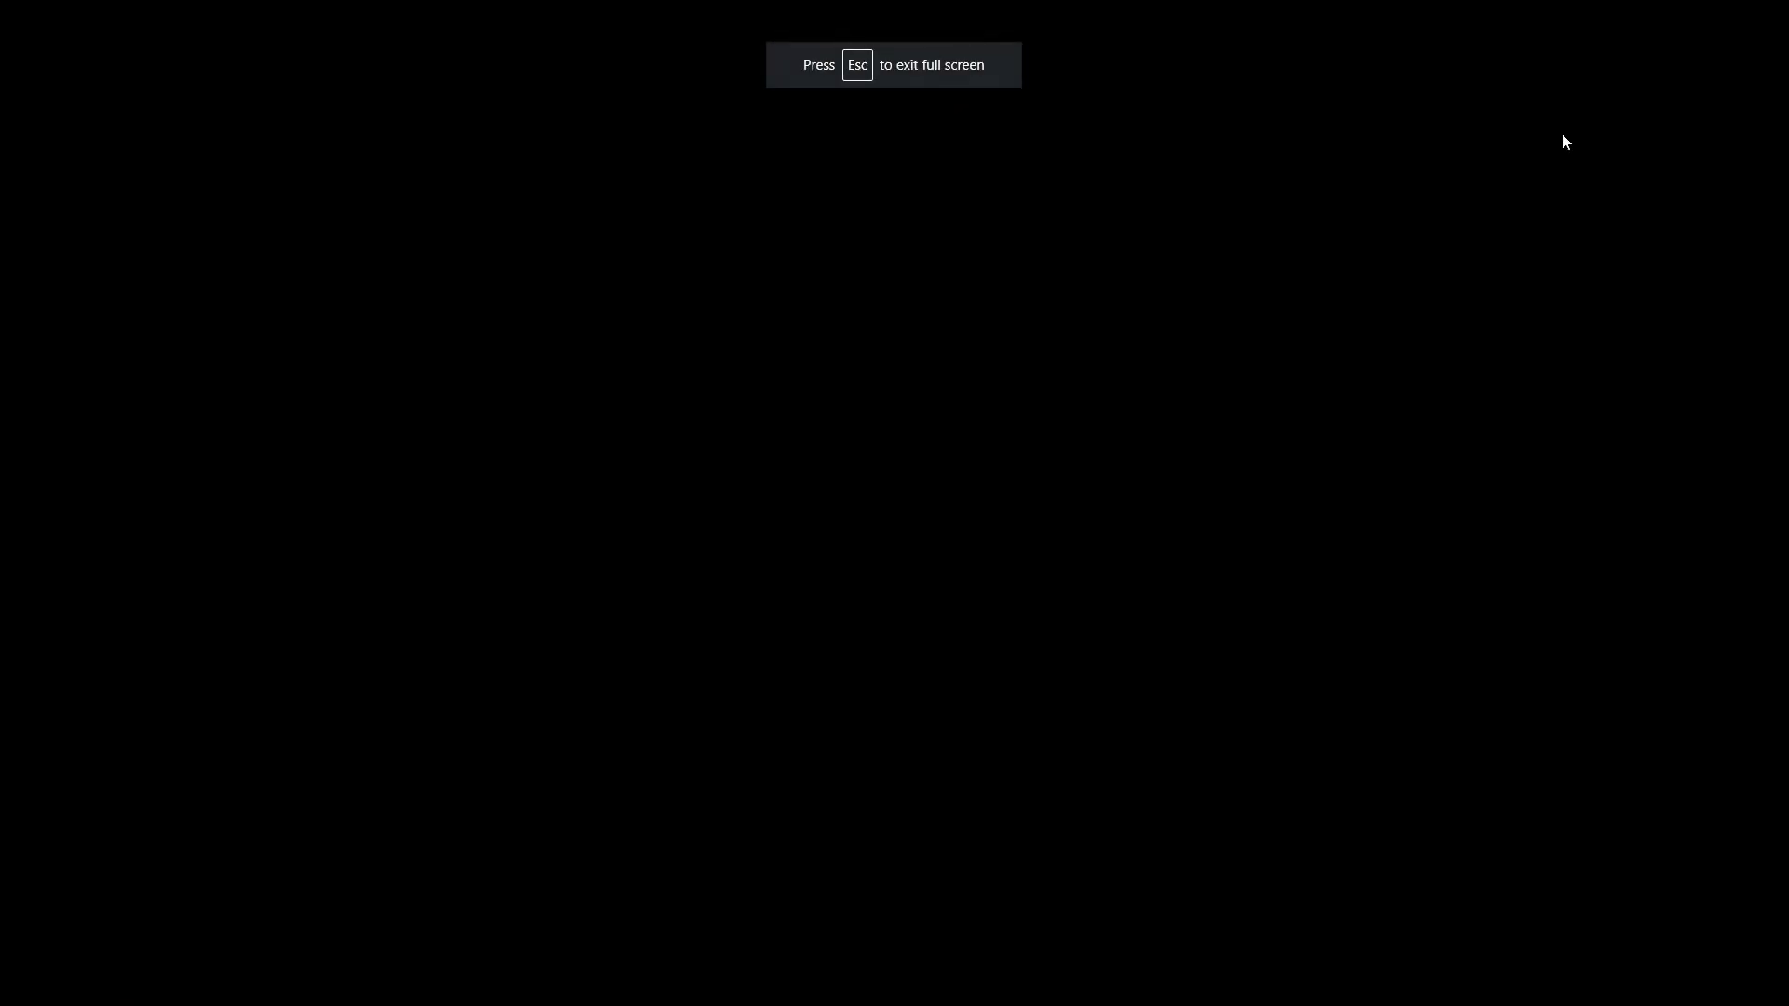